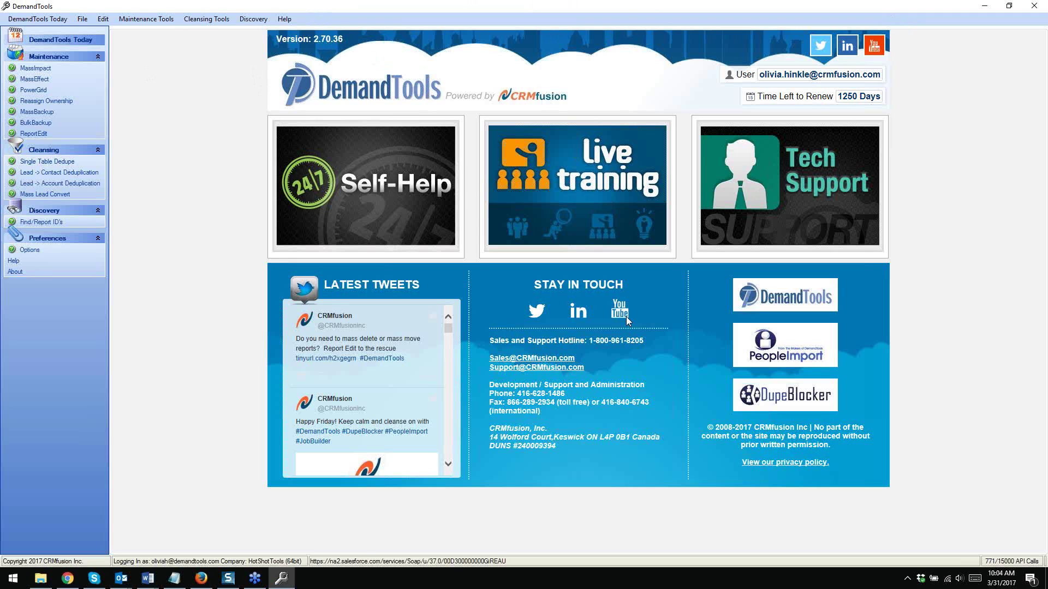
# Review the Case Reason options on the technical support case form without choosing one
pyautogui.scroll(-2, 487, 394)
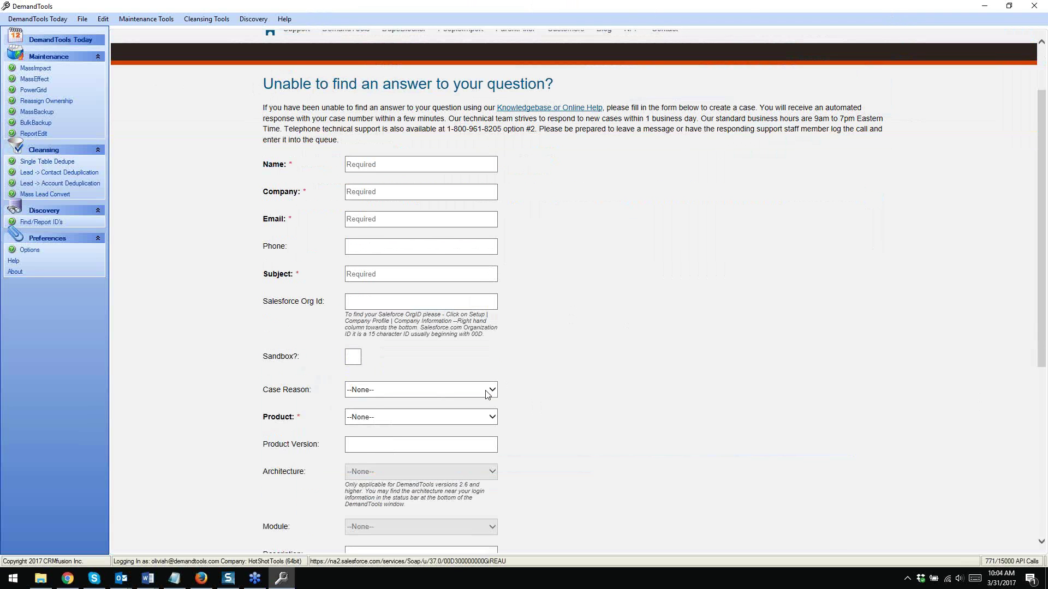
pyautogui.click(490, 390)
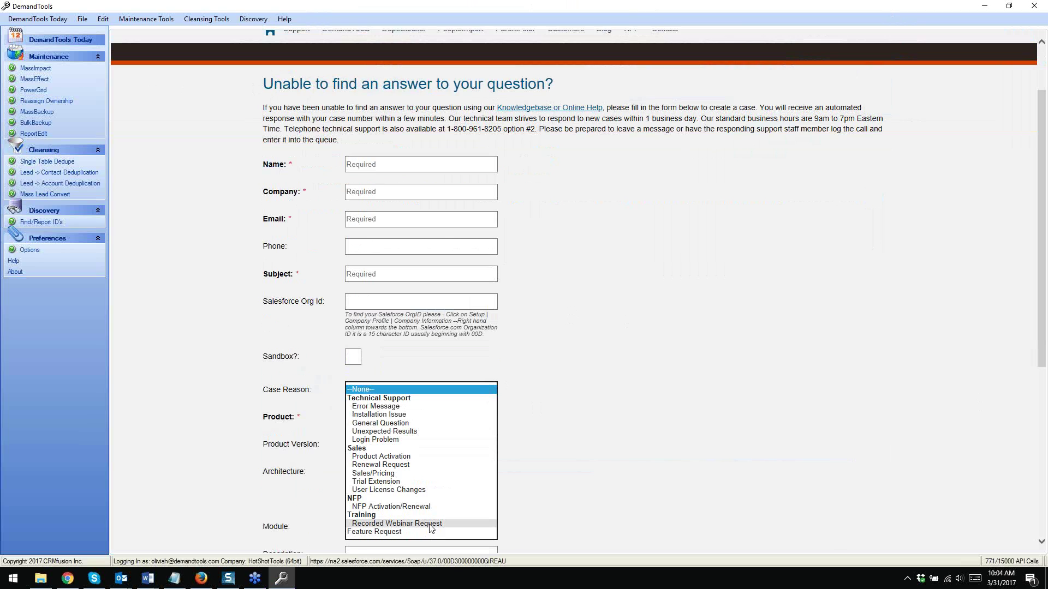
pyautogui.click(680, 359)
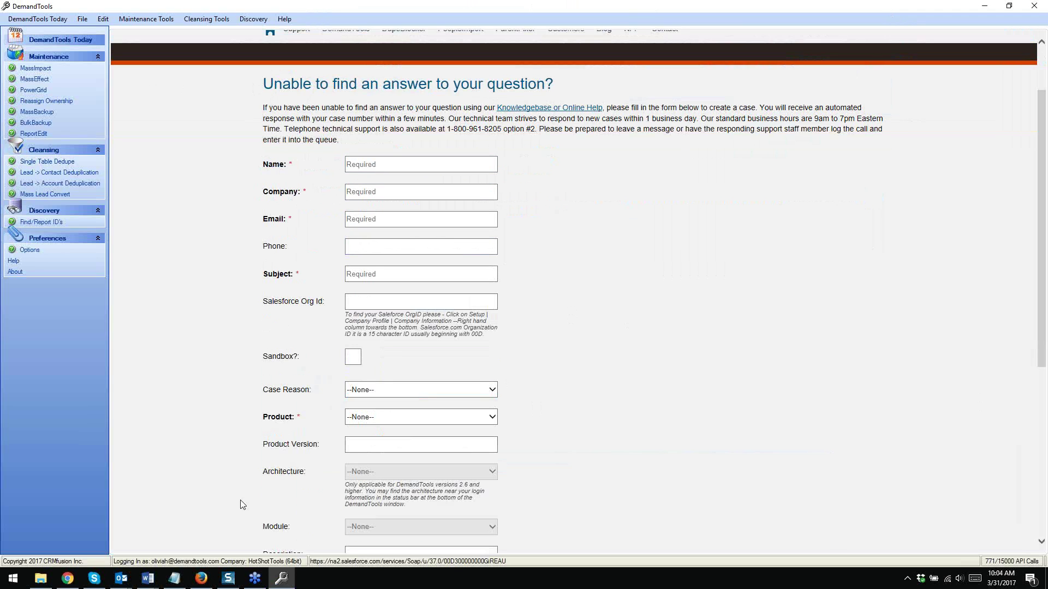
# Switch to Chrome and open the technical case form from the Support page of crmfusion.com
pyautogui.click(67, 578)
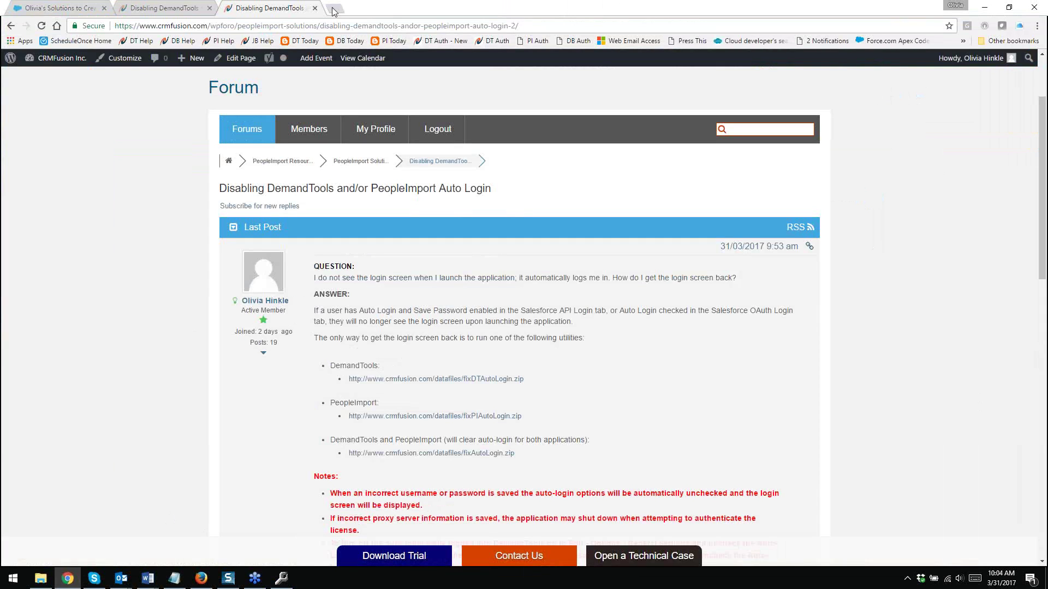
pyautogui.click(335, 8)
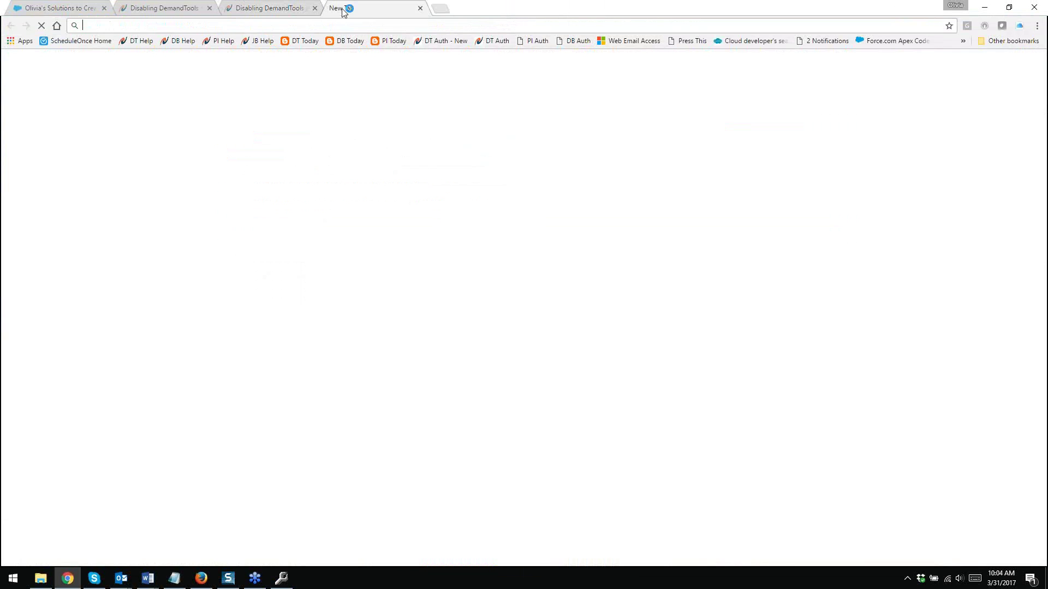
pyautogui.write('crm')
pyautogui.press('Return')
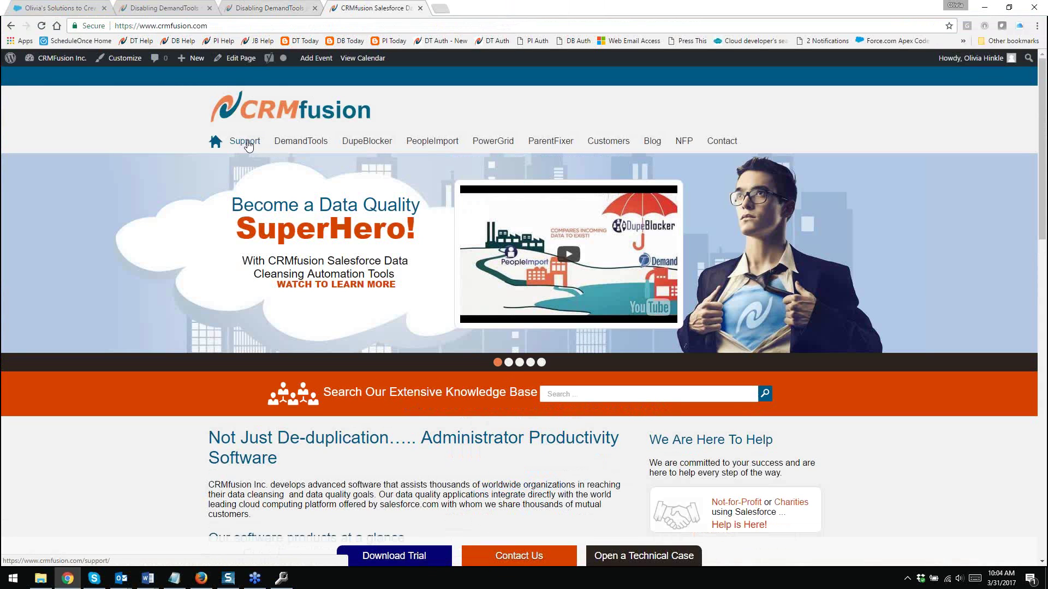
pyautogui.click(247, 142)
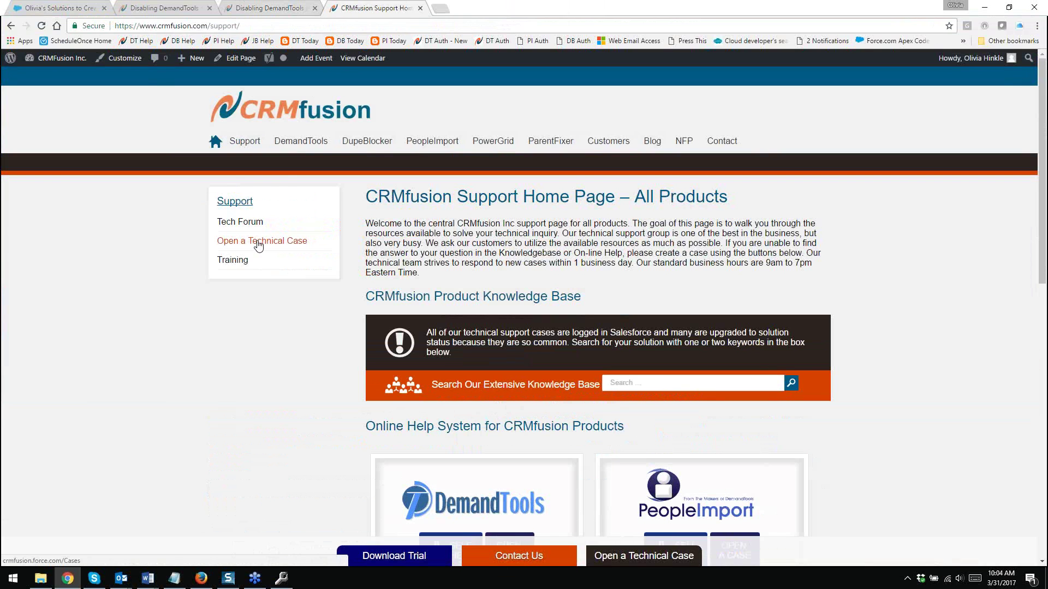
pyautogui.click(244, 240)
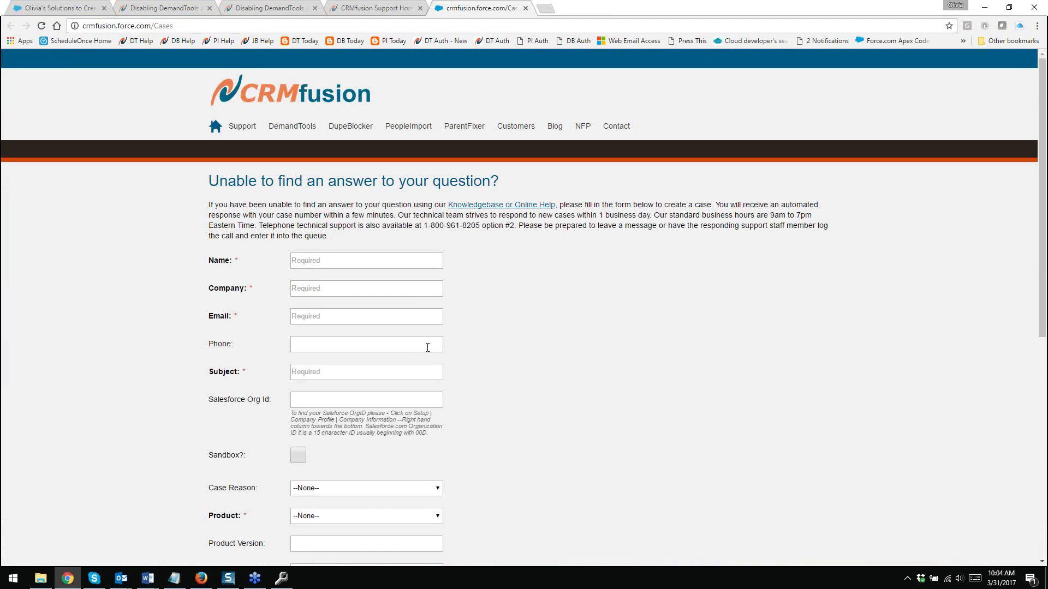
# Close the case form and support pages in the browser and return to the DemandTools Today home page
pyautogui.click(525, 8)
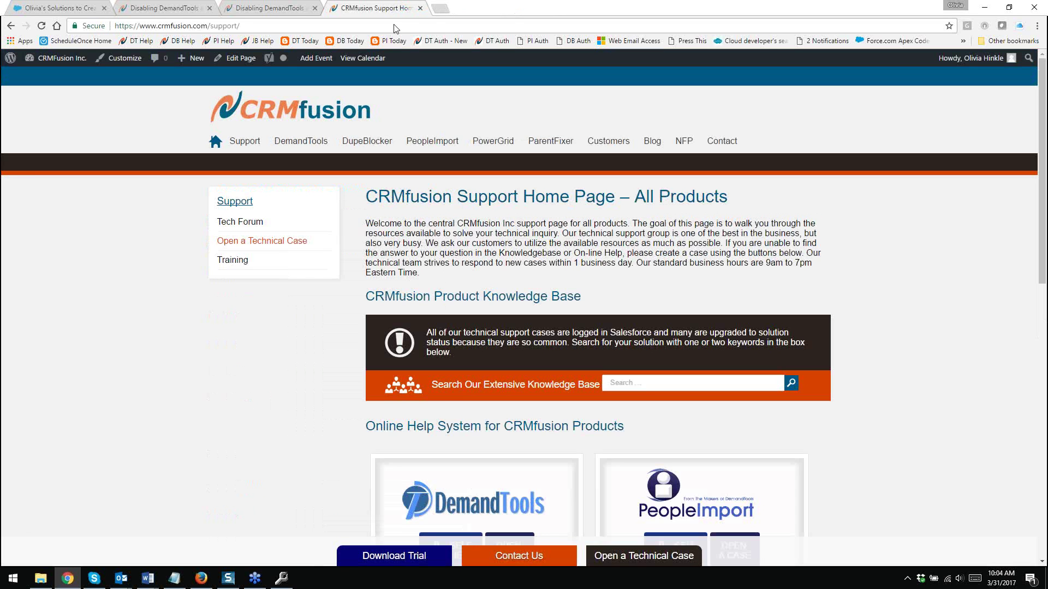
pyautogui.click(420, 8)
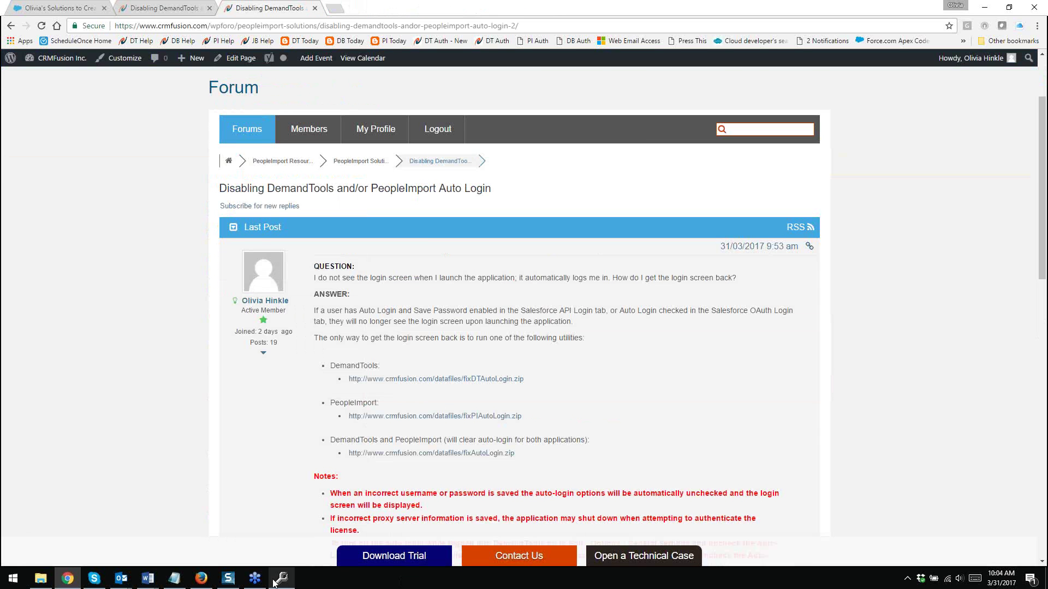
pyautogui.click(276, 580)
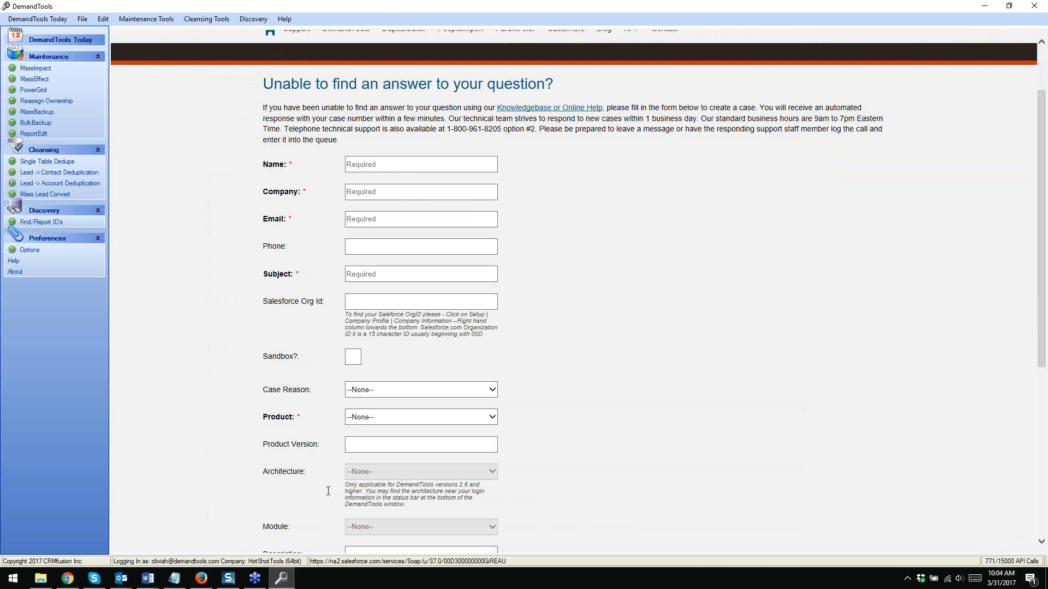
pyautogui.click(59, 40)
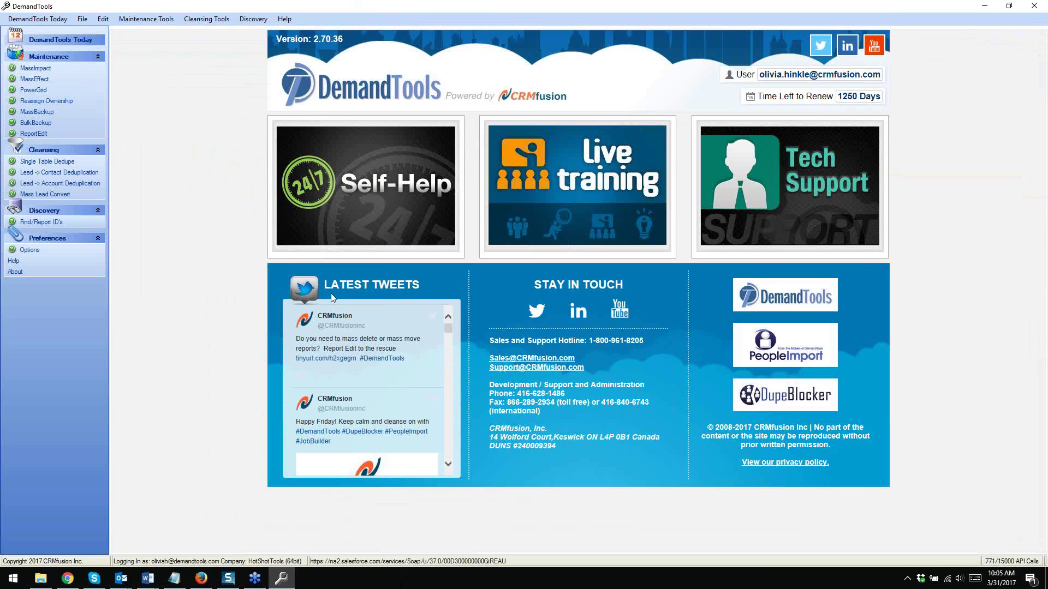
# Consult the online help topic for Find/Report ID's and open the Find/Report ID's module in DemandTools
pyautogui.moveTo(438, 359)
pyautogui.click(12, 226)
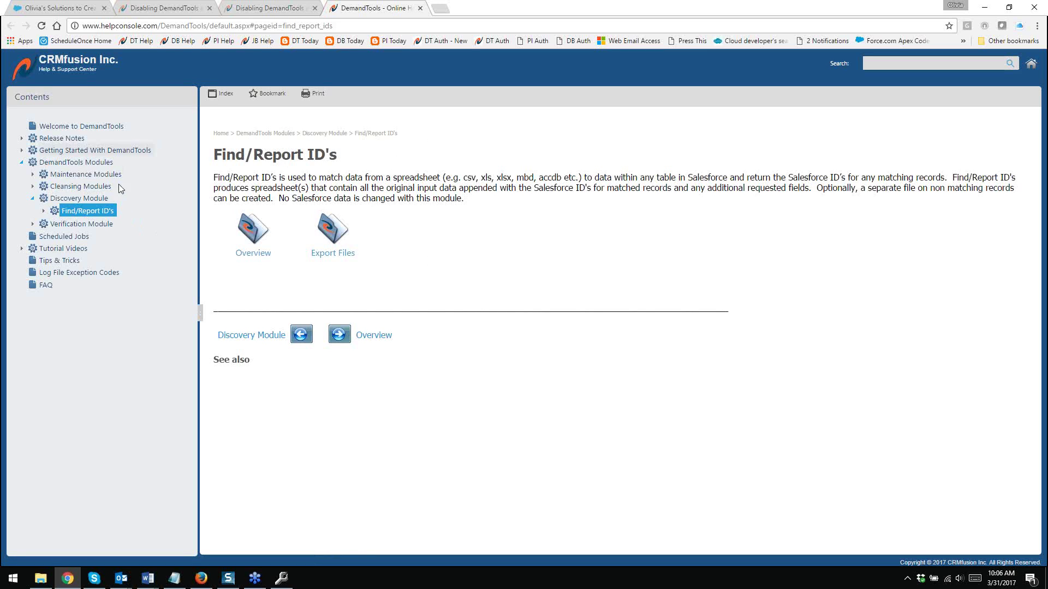
pyautogui.click(294, 578)
pyautogui.click(36, 224)
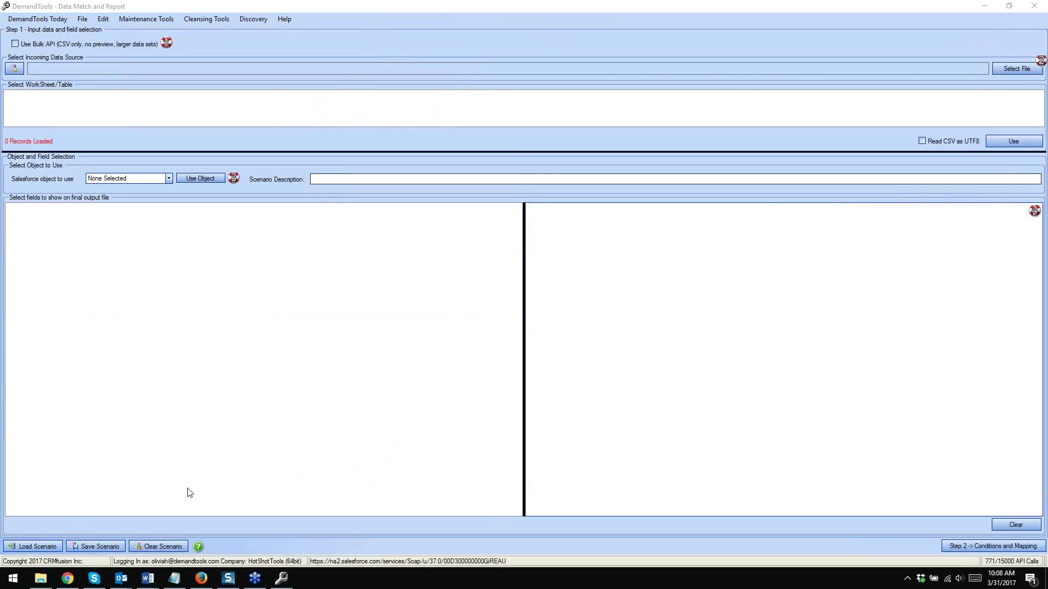
# Open the PI workbook from the Documents folder in Excel using File Explorer
pyautogui.click(40, 578)
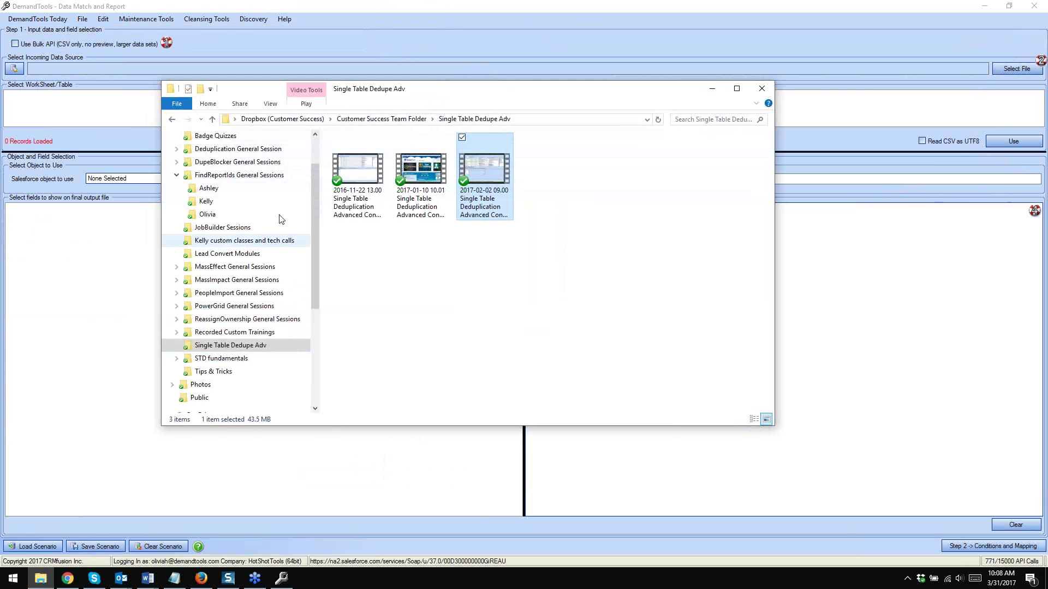
pyautogui.scroll(3, 306, 216)
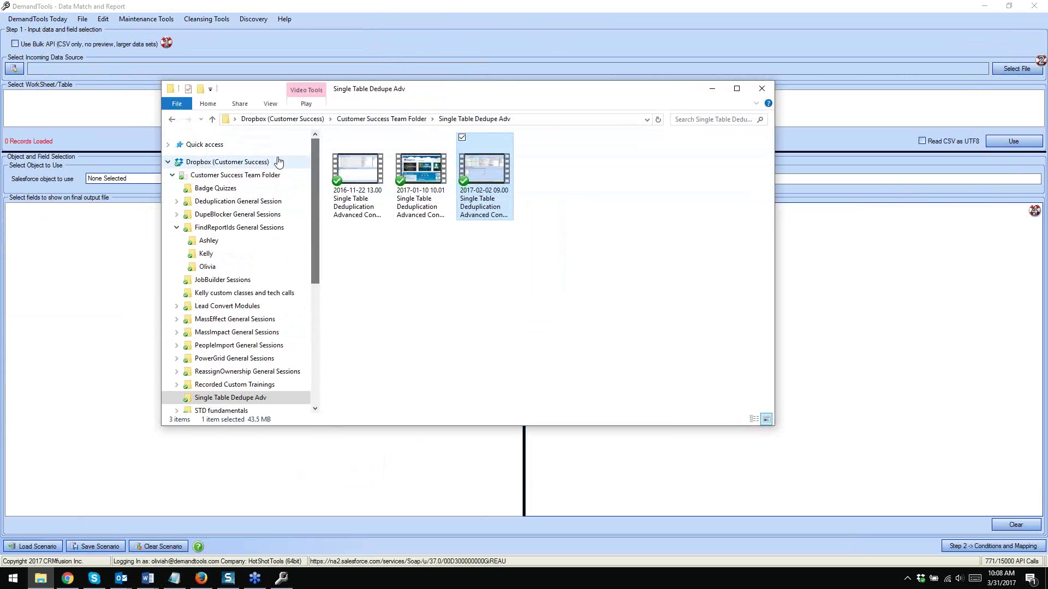
pyautogui.click(173, 175)
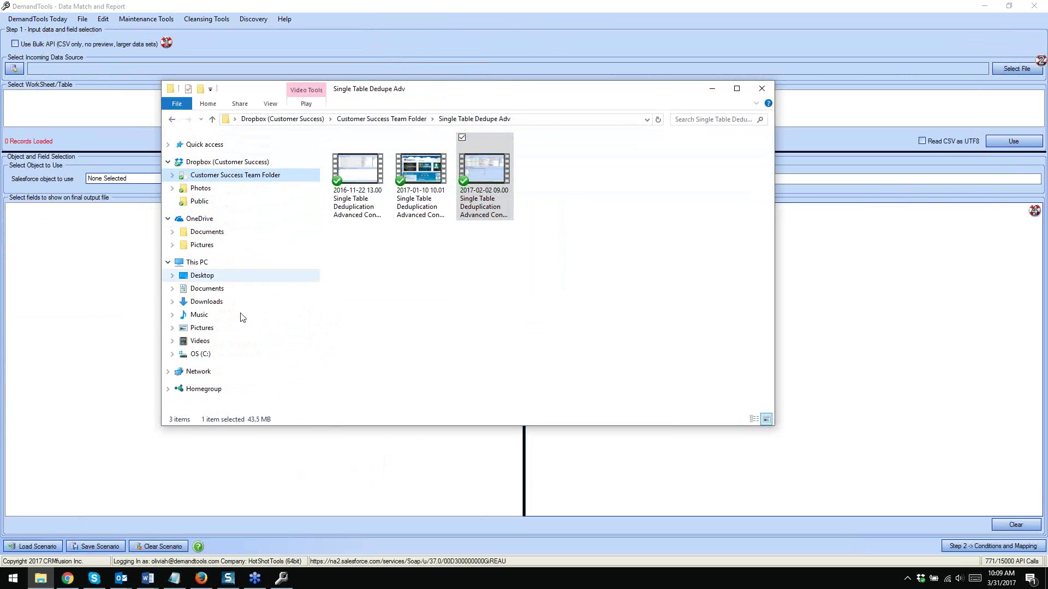
pyautogui.click(205, 289)
pyautogui.scroll(-6, 428, 248)
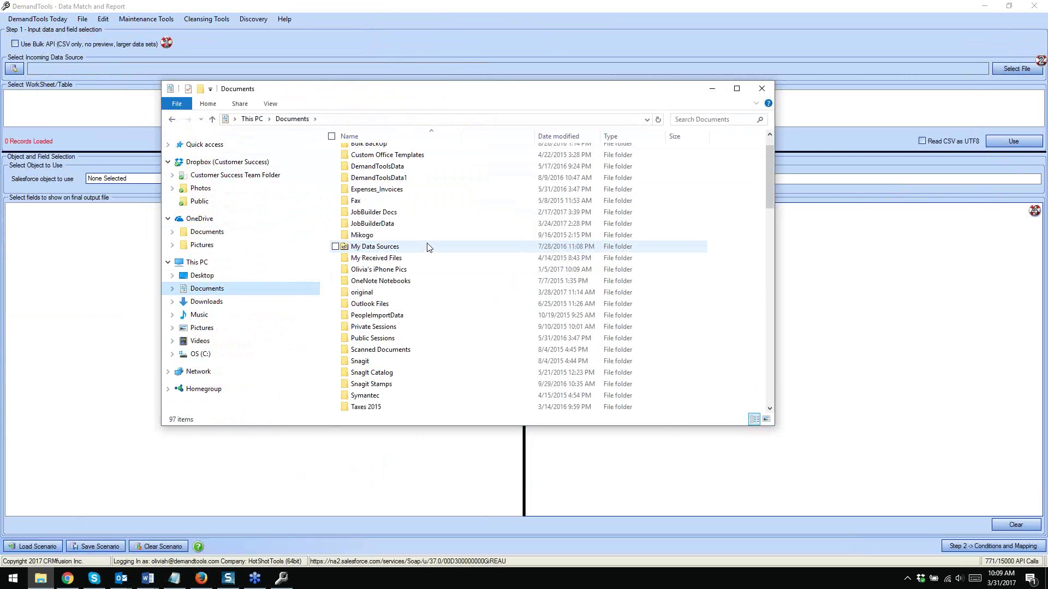
pyautogui.scroll(-3, 428, 247)
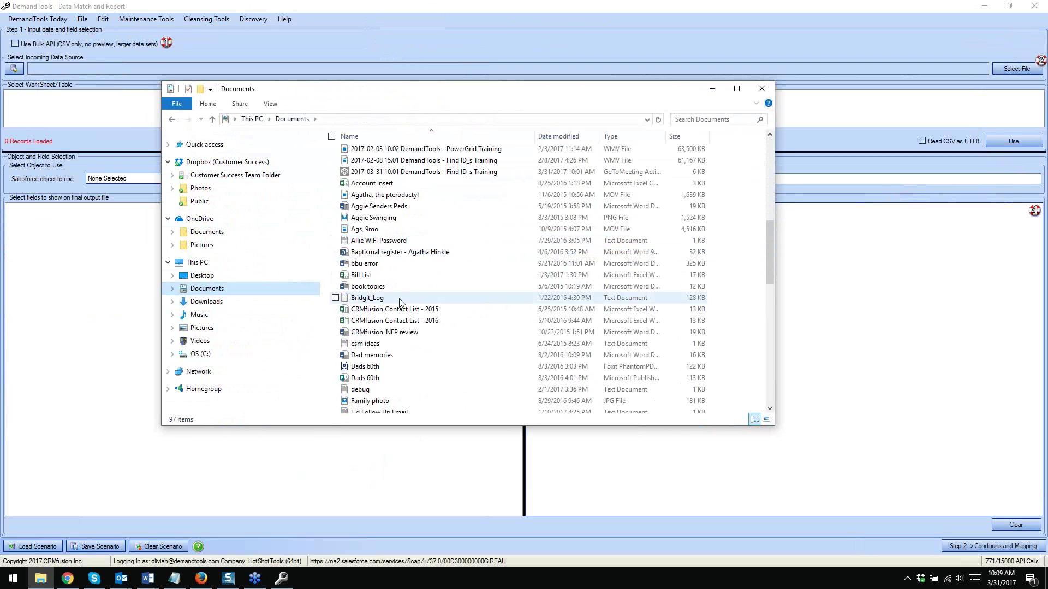
pyautogui.scroll(-12, 424, 306)
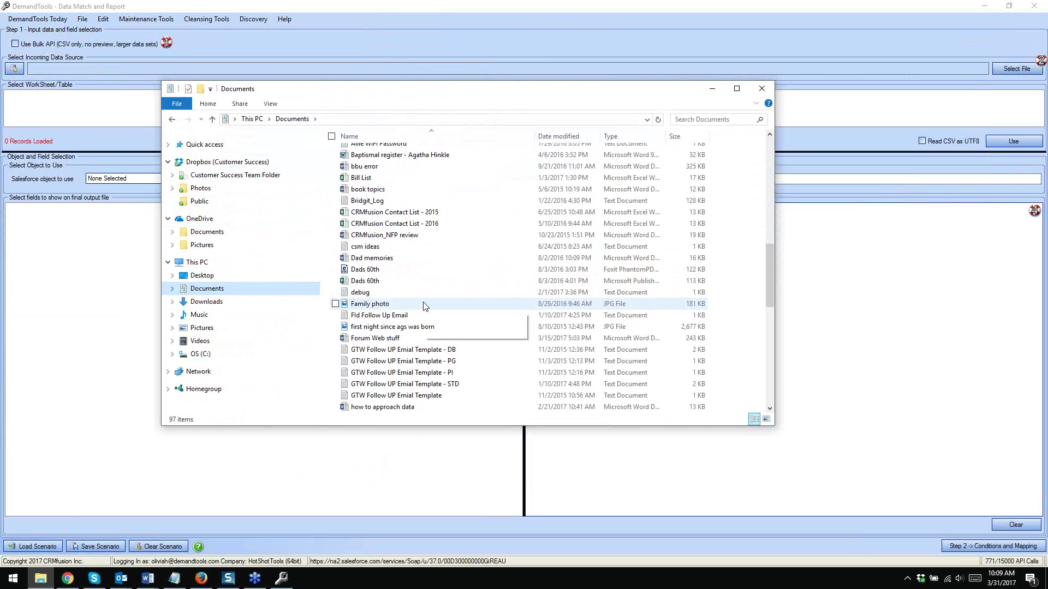
pyautogui.click(365, 271)
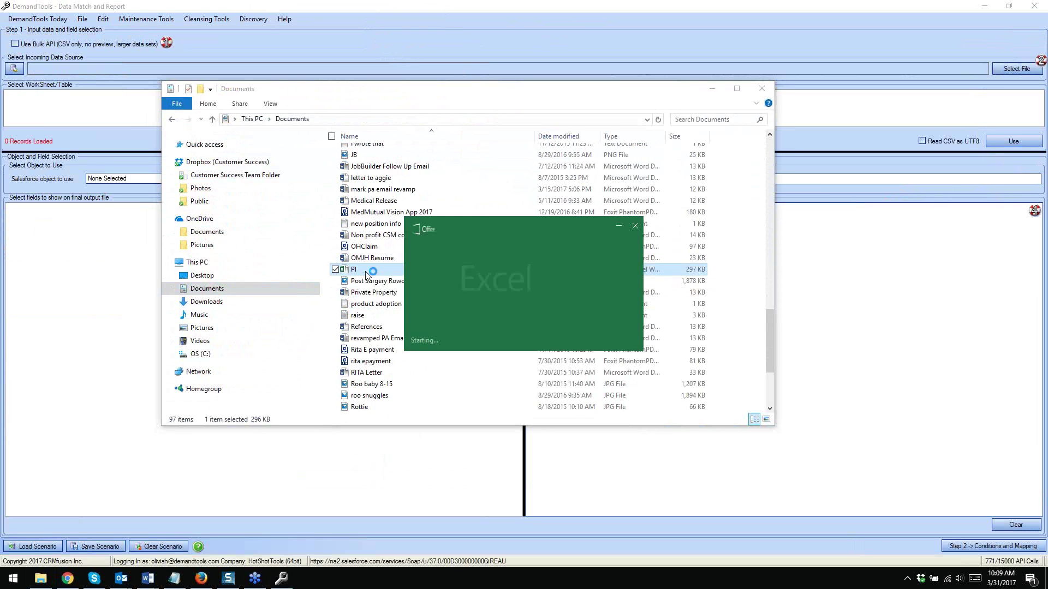
pyautogui.click(701, 88)
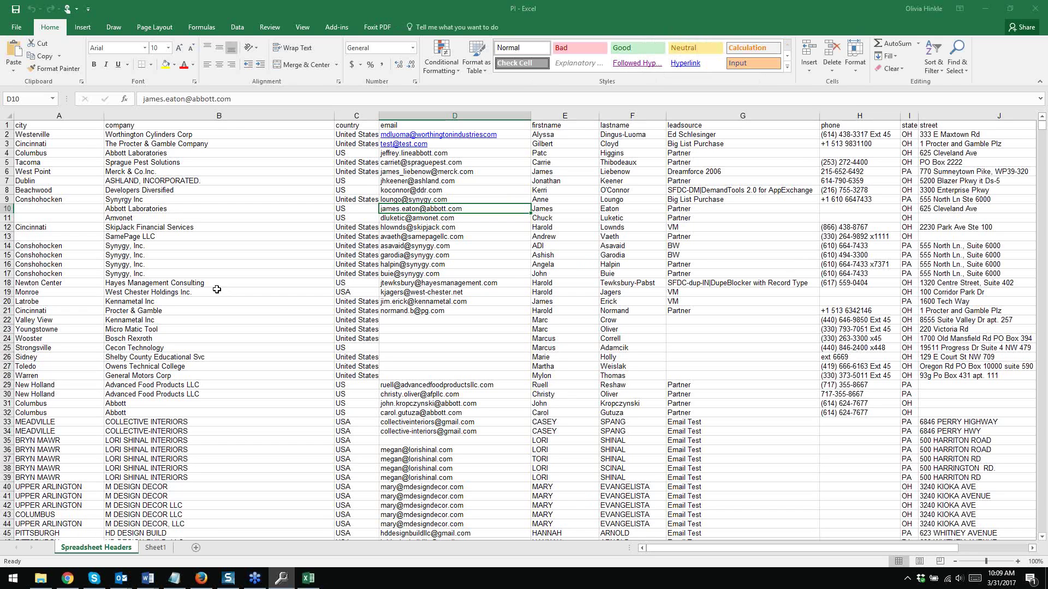
# Examine the columns from city to website on the Spreadsheet Headers sheet and close the workbook
pyautogui.click(49, 143)
pyautogui.click(129, 127)
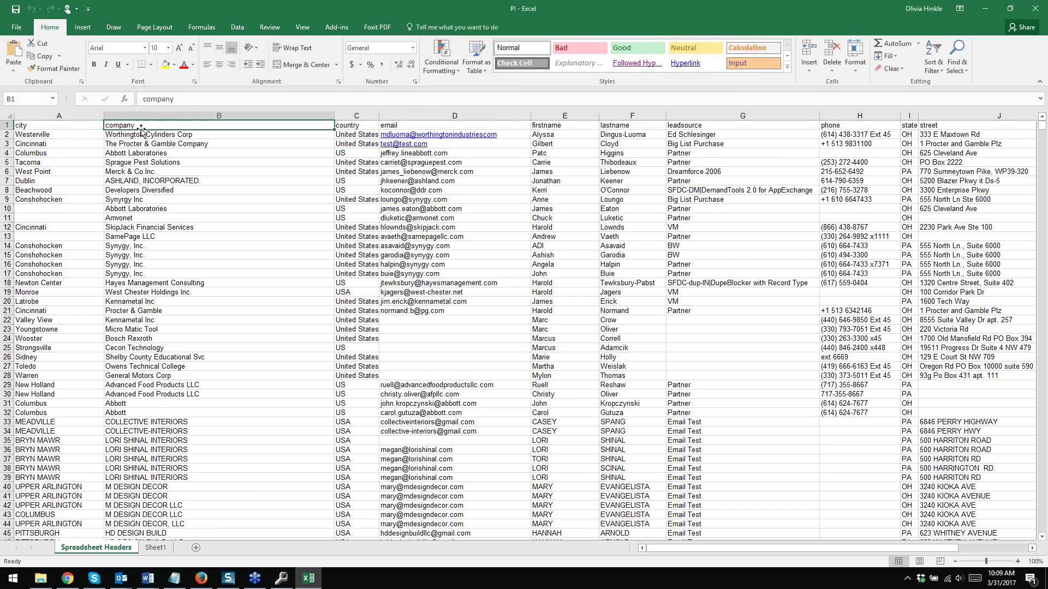
pyautogui.click(386, 125)
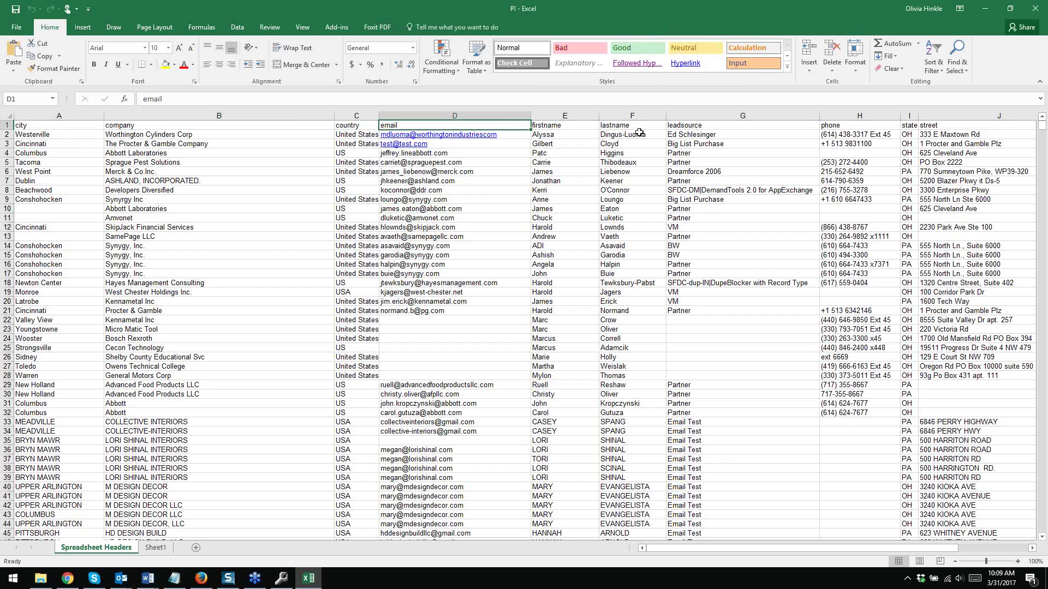
pyautogui.click(749, 143)
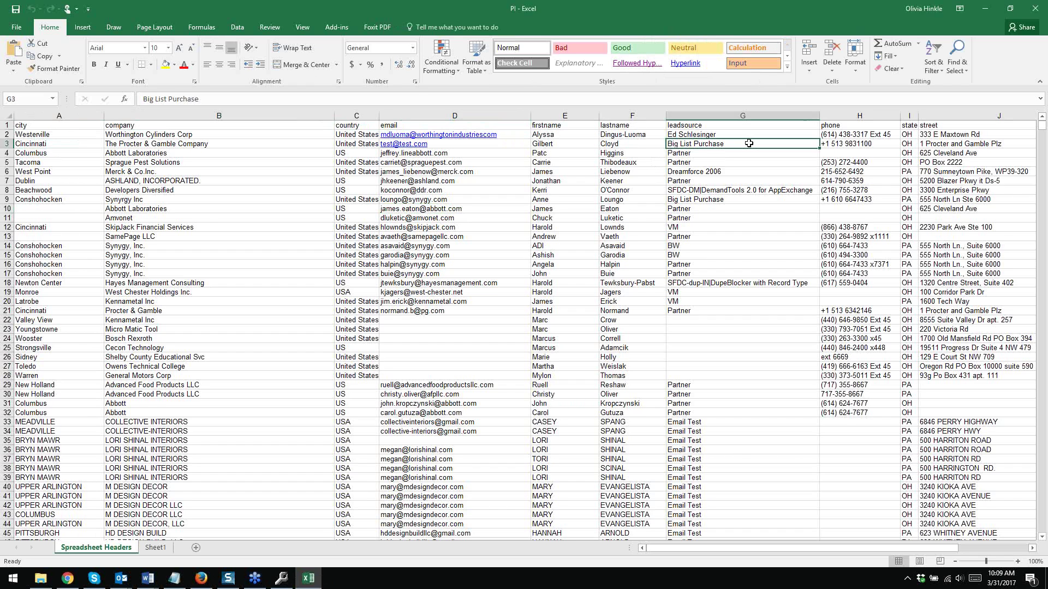
pyautogui.press('Right')
pyautogui.press('Right')
pyautogui.press('Right')
pyautogui.press('Right')
pyautogui.press('Right')
pyautogui.press('Right')
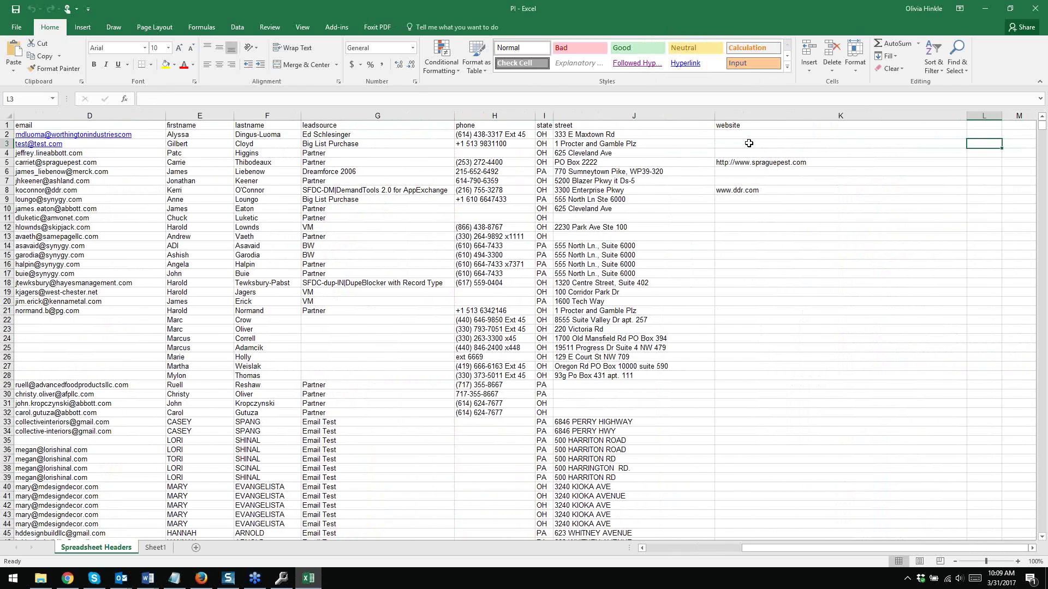
pyautogui.press('Left')
pyautogui.press('Left')
pyautogui.press('Left')
pyautogui.press('Left')
pyautogui.press('Left')
pyautogui.press('Left')
pyautogui.press('Left')
pyautogui.press('Left')
pyautogui.press('Left')
pyautogui.press('Left')
pyautogui.press('Left')
pyautogui.press('Left')
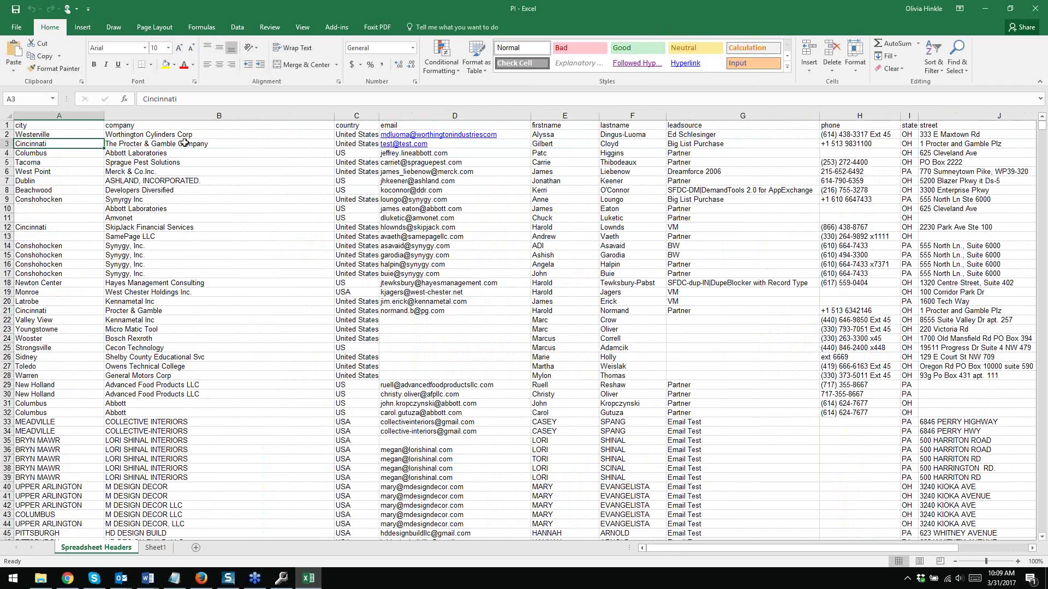
pyautogui.click(1037, 8)
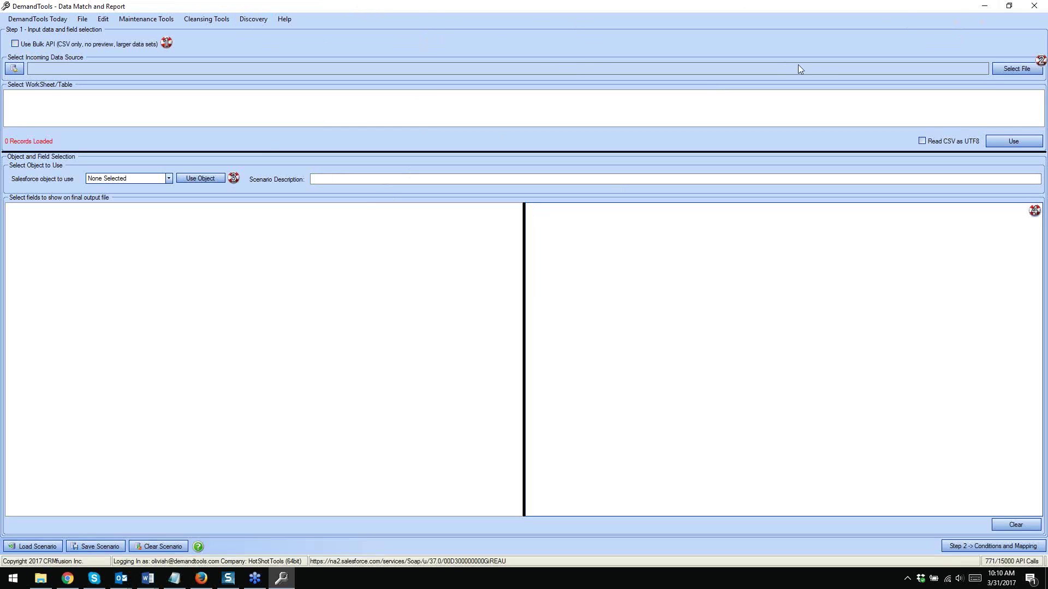
# Load PI.xlsx from the Documents folder as the incoming data source and select its Sheet1 worksheet
pyautogui.click(1008, 69)
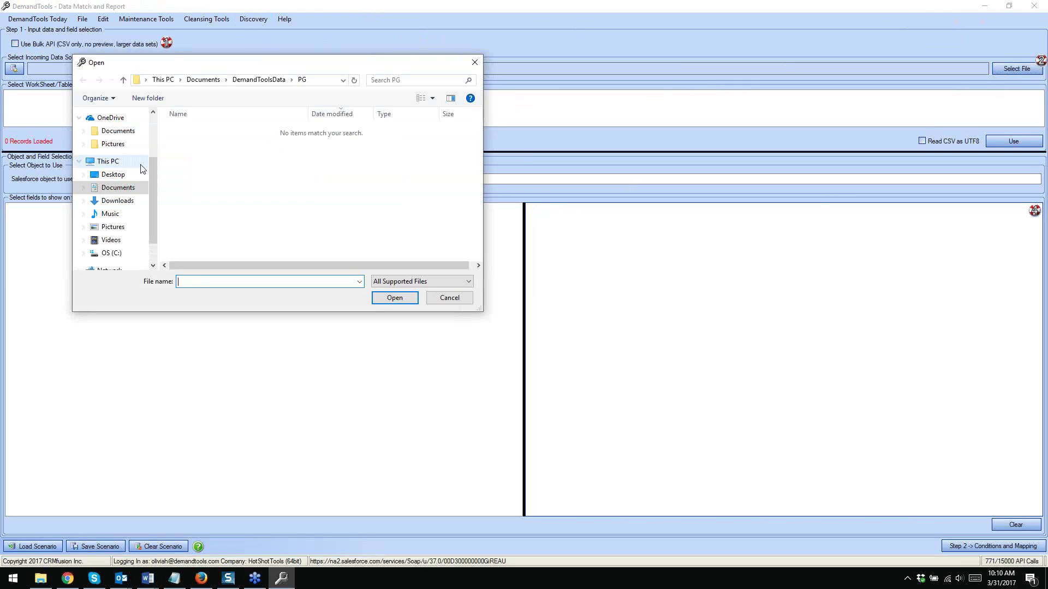
pyautogui.click(130, 185)
pyautogui.scroll(-8, 258, 191)
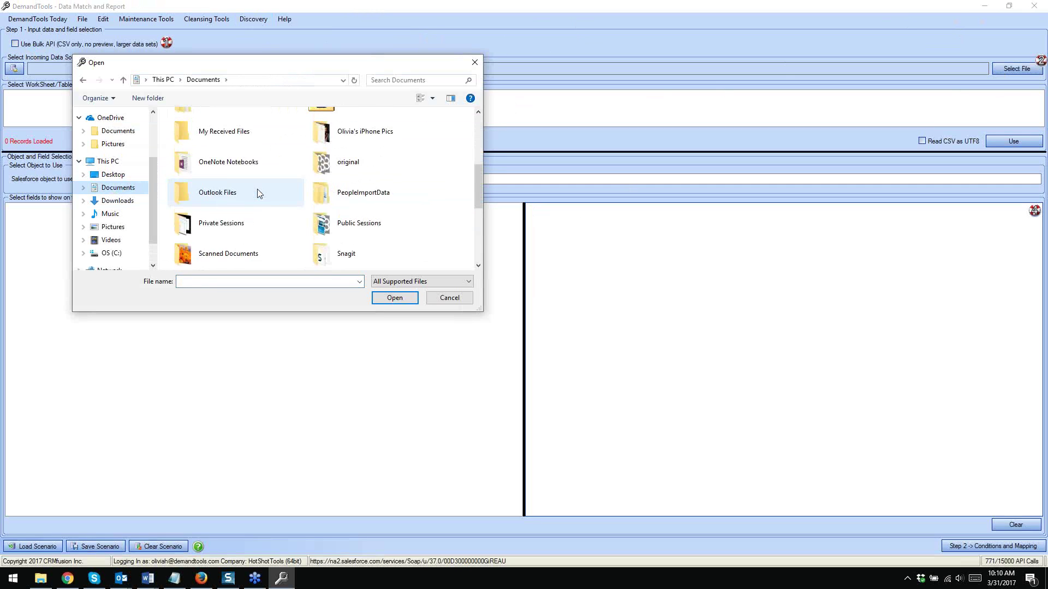
pyautogui.doubleClick(225, 221)
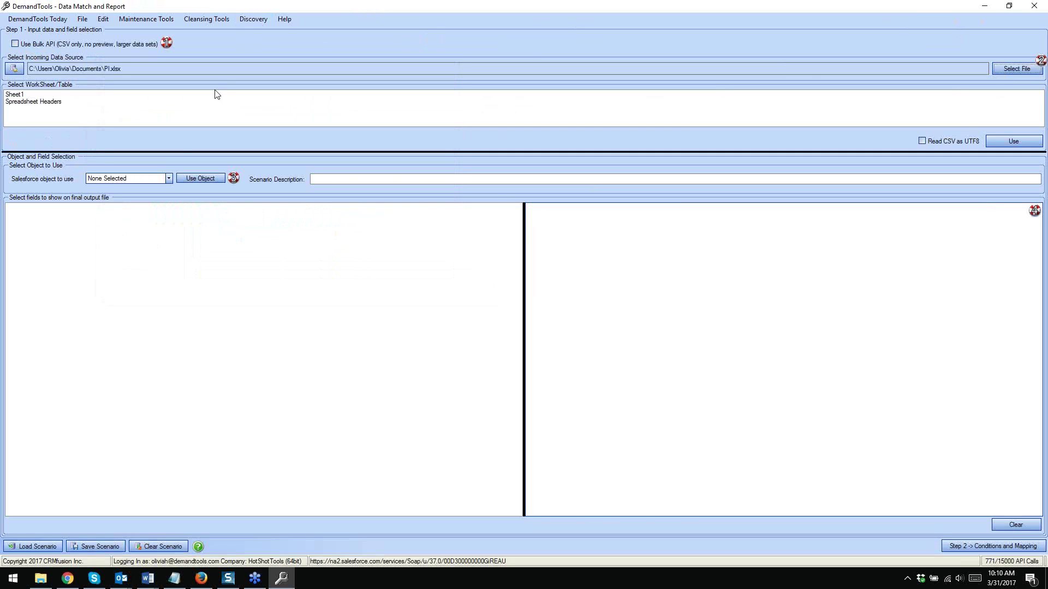
pyautogui.click(22, 95)
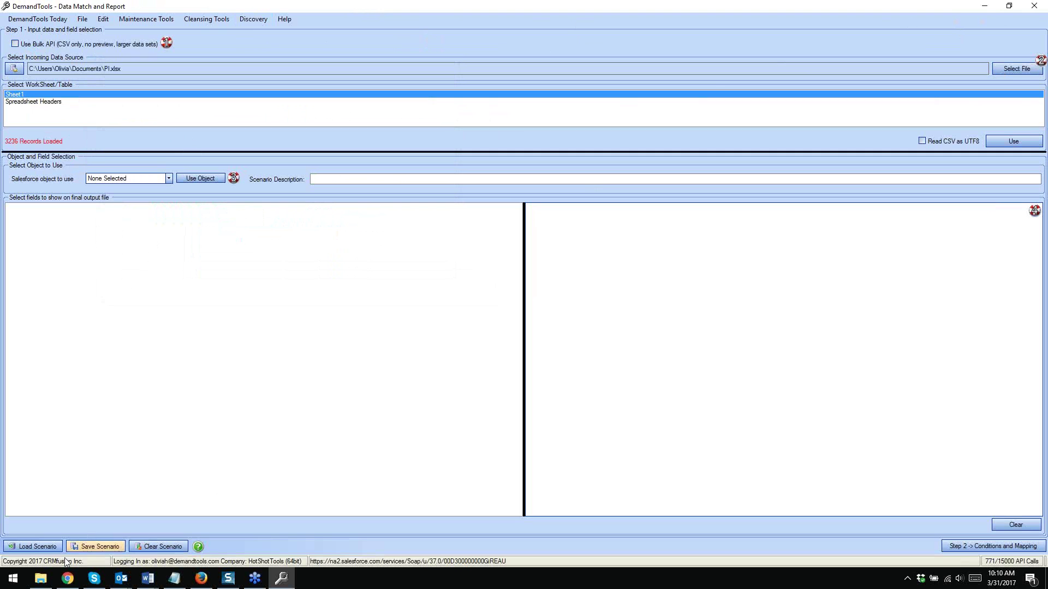
# Open the PI workbook from the Documents folder in Excel and rename Sheet1 to "ID's Only 00Q"
pyautogui.click(41, 578)
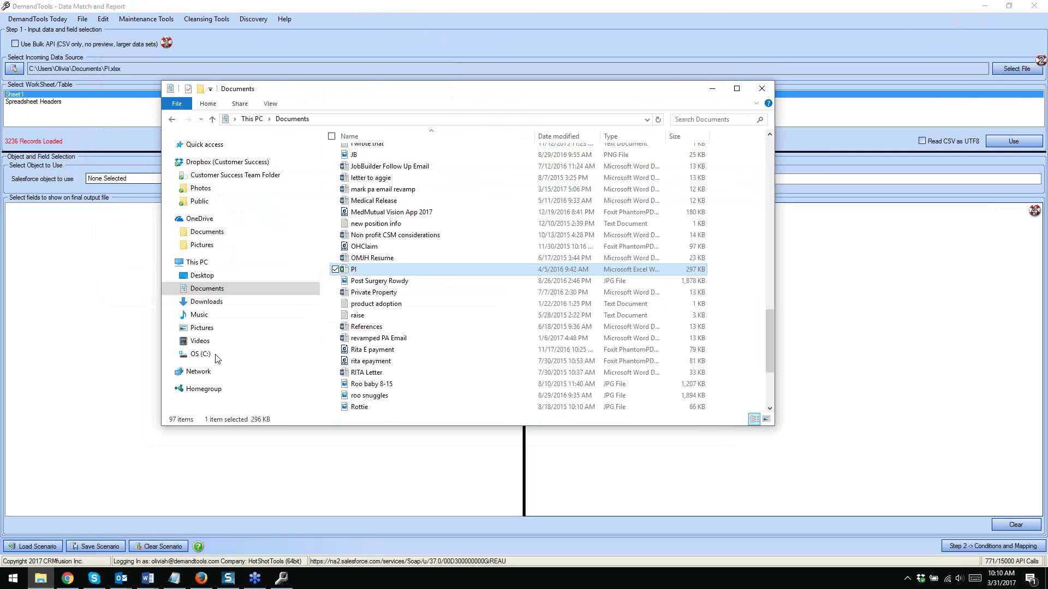
pyautogui.doubleClick(367, 268)
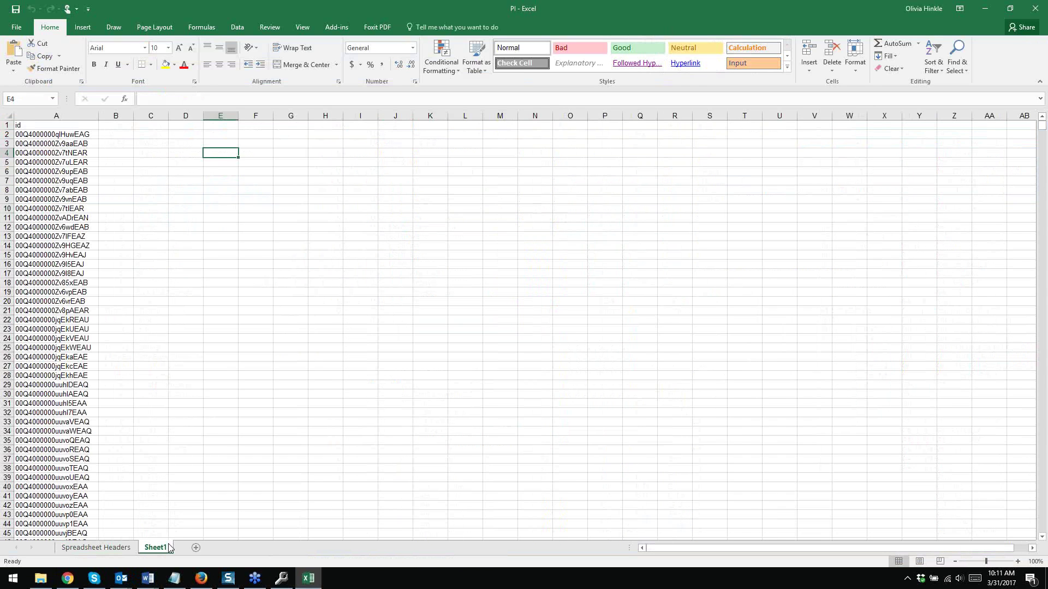
pyautogui.doubleClick(155, 547)
pyautogui.write("ID's Onl")
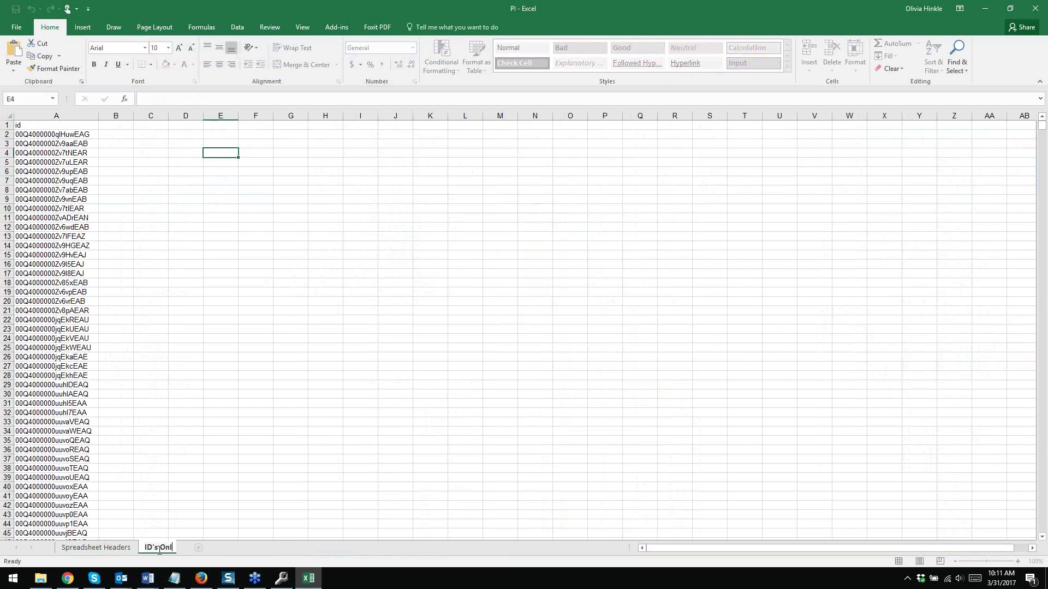
pyautogui.write('y 00Q')
pyautogui.press('Return')
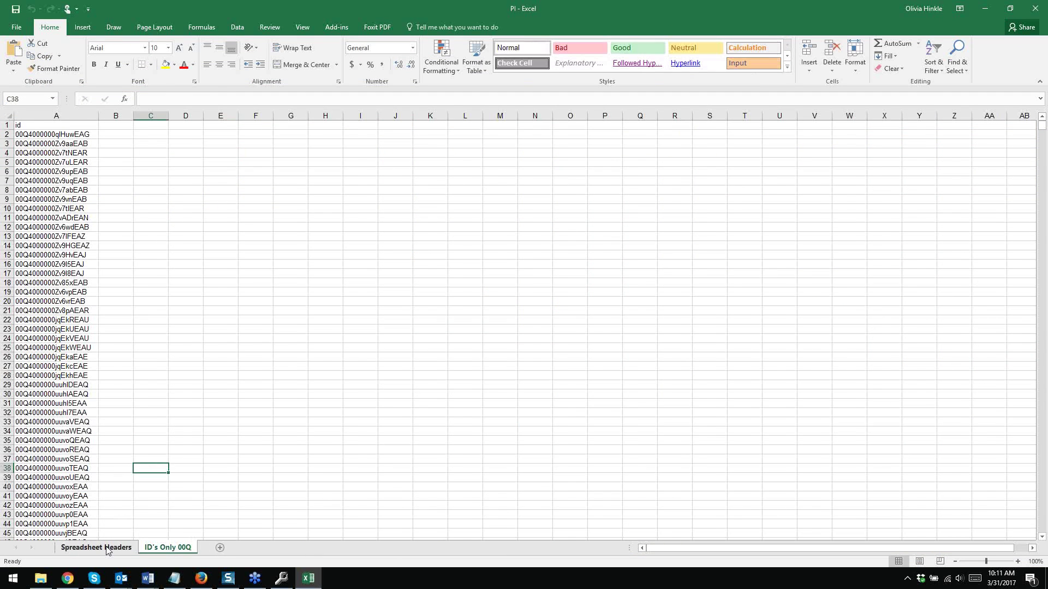
# Rename the Spreadsheet Headers sheet to "All Data", save and close the workbook, and return to DemandTools
pyautogui.click(108, 549)
pyautogui.doubleClick(107, 549)
pyautogui.write('All Data')
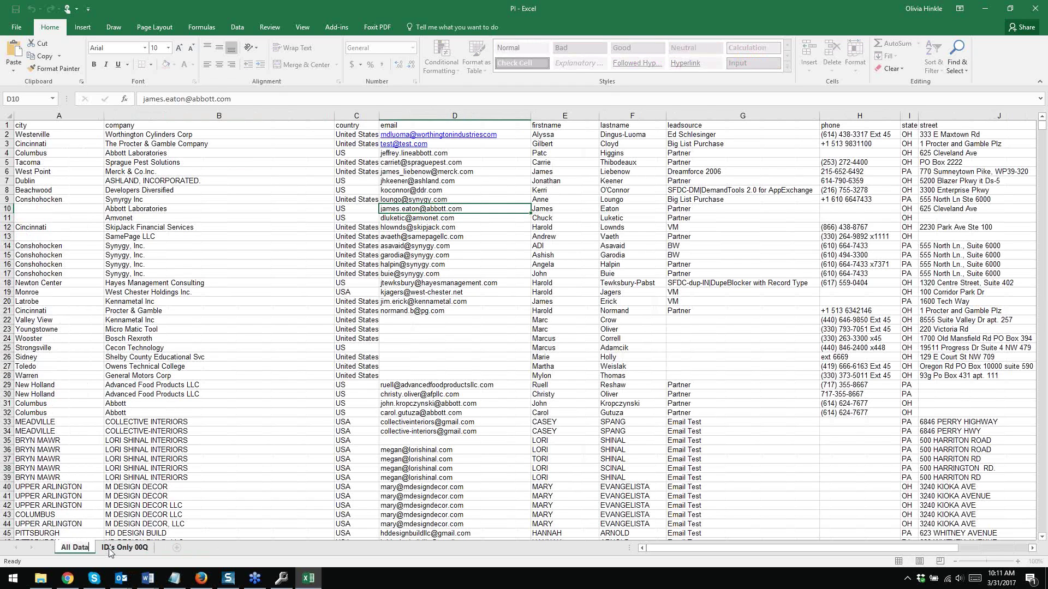
pyautogui.click(219, 397)
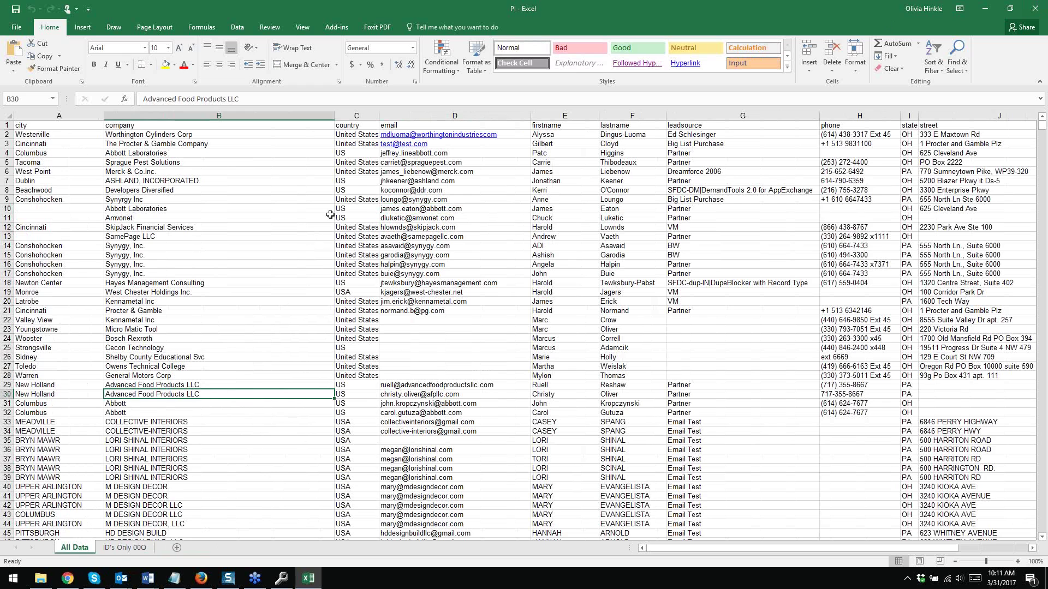
pyautogui.click(1035, 8)
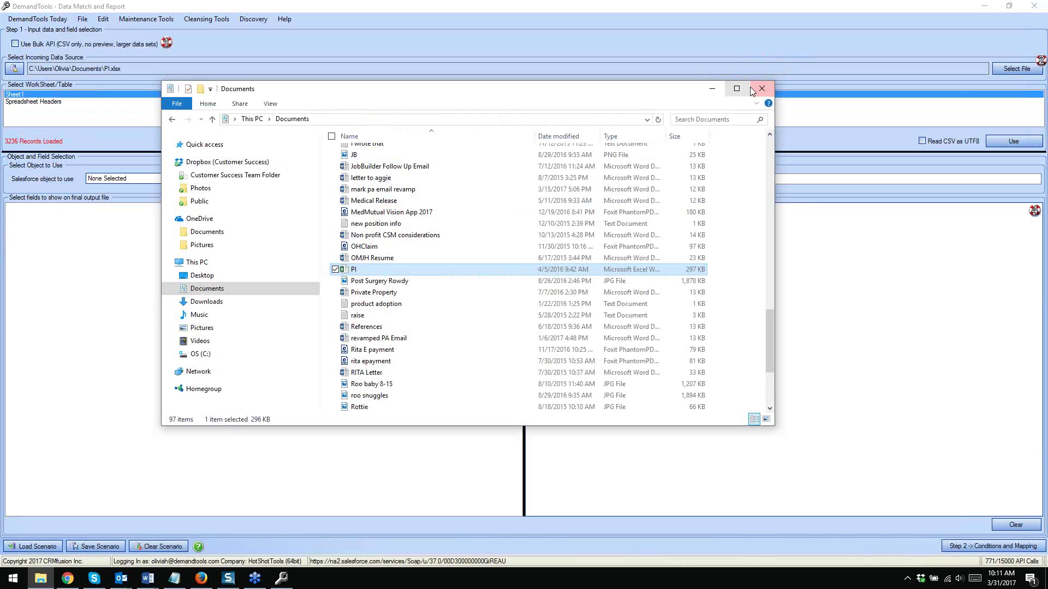
pyautogui.click(712, 89)
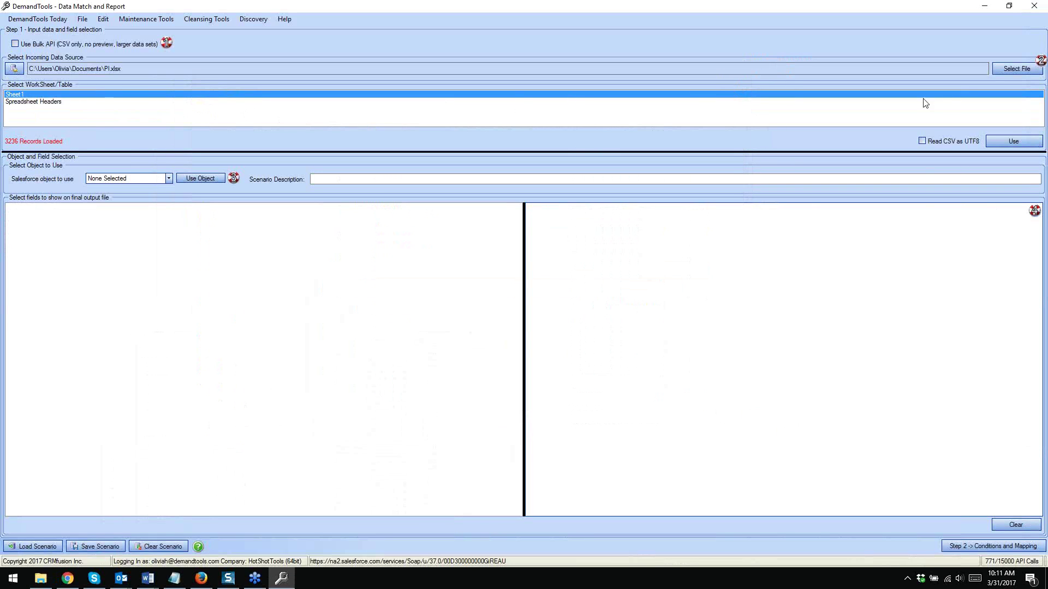
# Reload PI.xlsx from the Documents folder as the incoming data source and select its All Data worksheet
pyautogui.click(1004, 68)
pyautogui.scroll(-5, 265, 180)
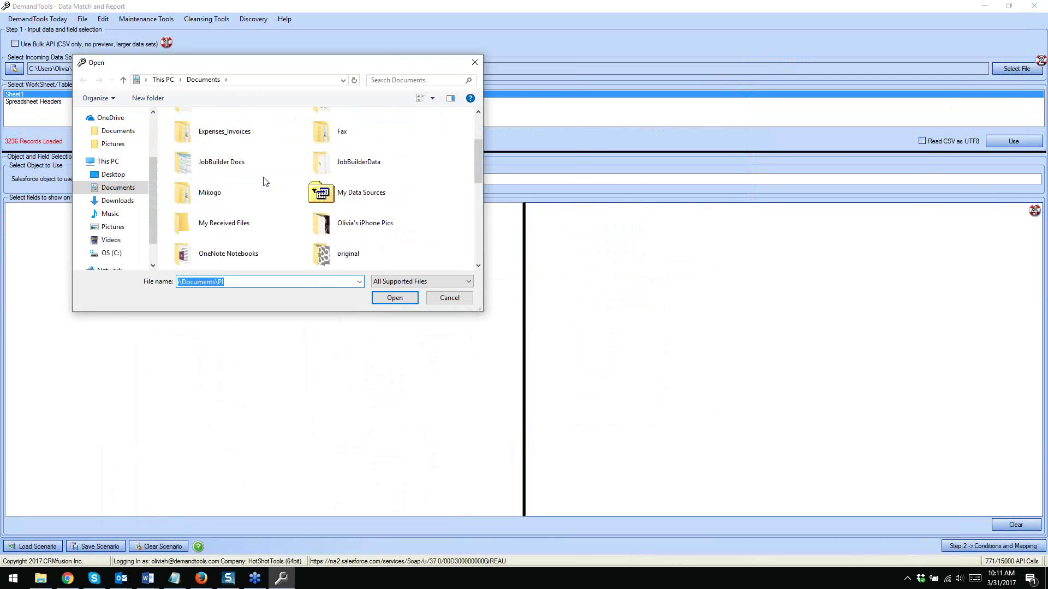
pyautogui.doubleClick(247, 219)
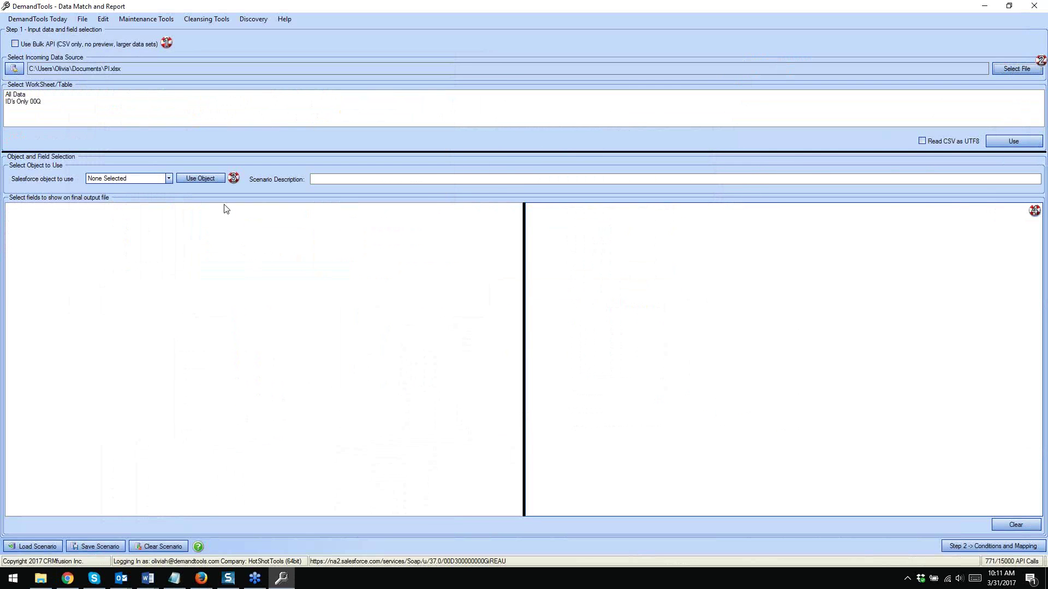
pyautogui.click(22, 95)
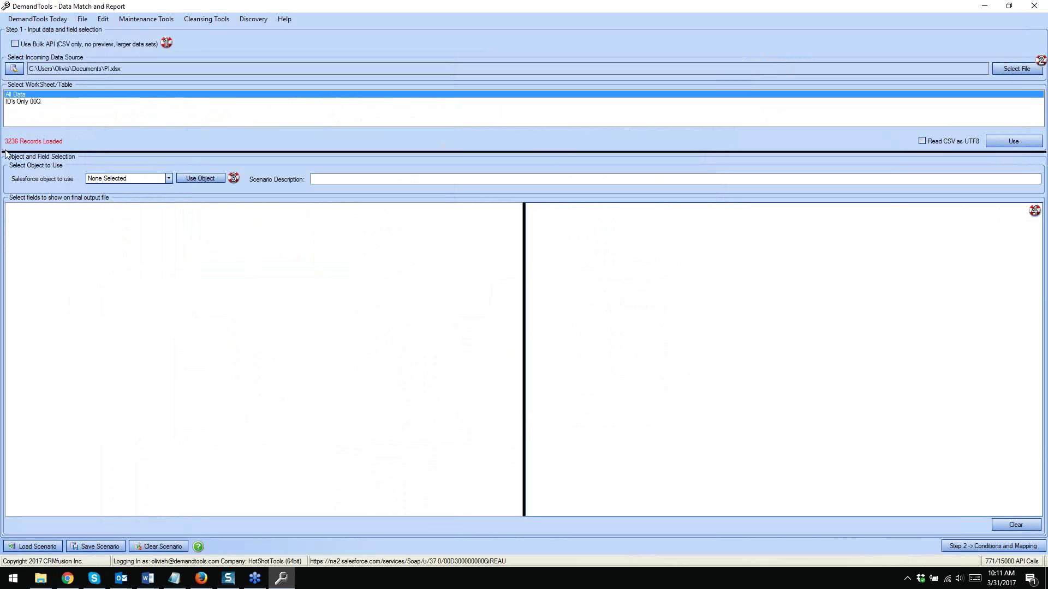
# Choose Contact as the Salesforce object to use and load its fields
pyautogui.click(169, 180)
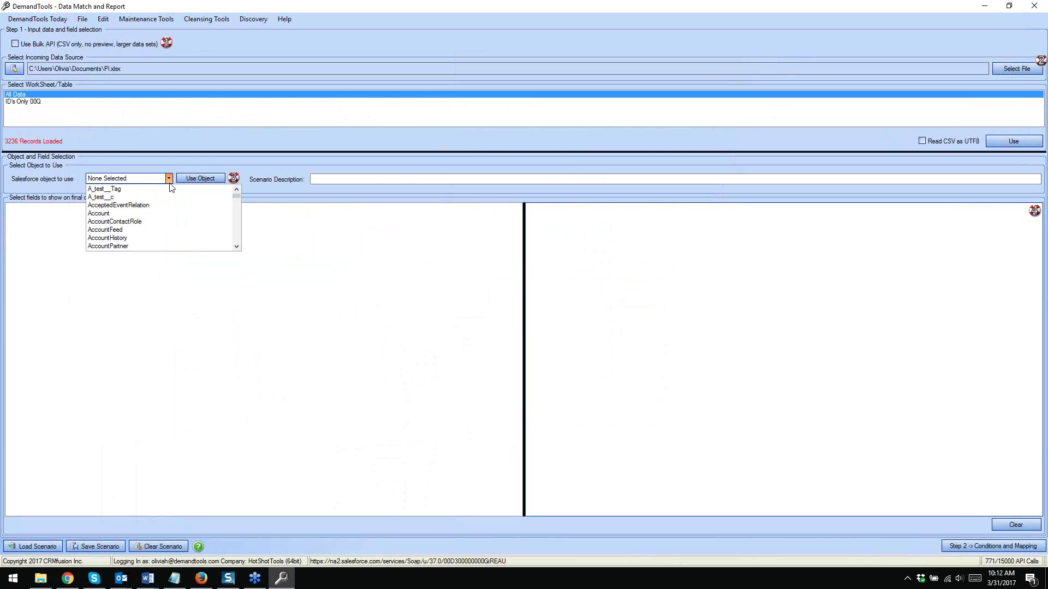
pyautogui.press('c')
pyautogui.scroll(-5, 173, 214)
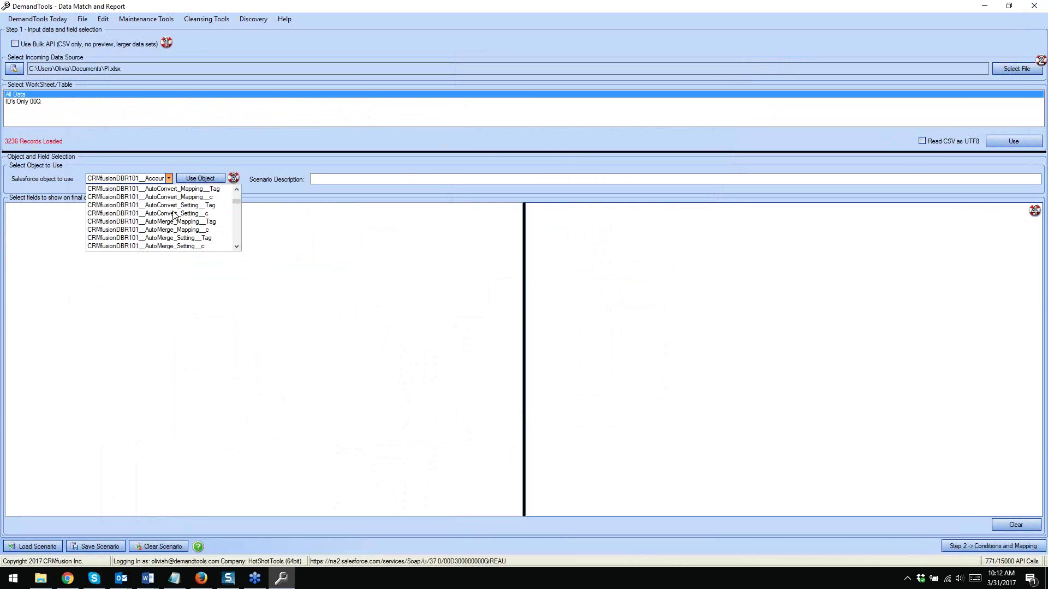
pyautogui.scroll(-8, 174, 215)
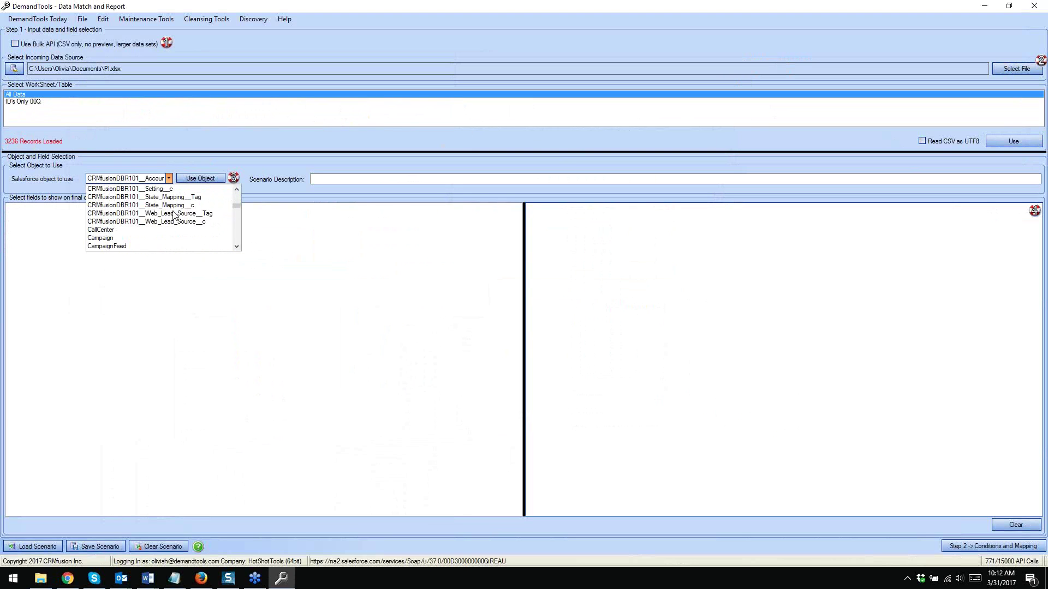
pyautogui.scroll(-8, 174, 214)
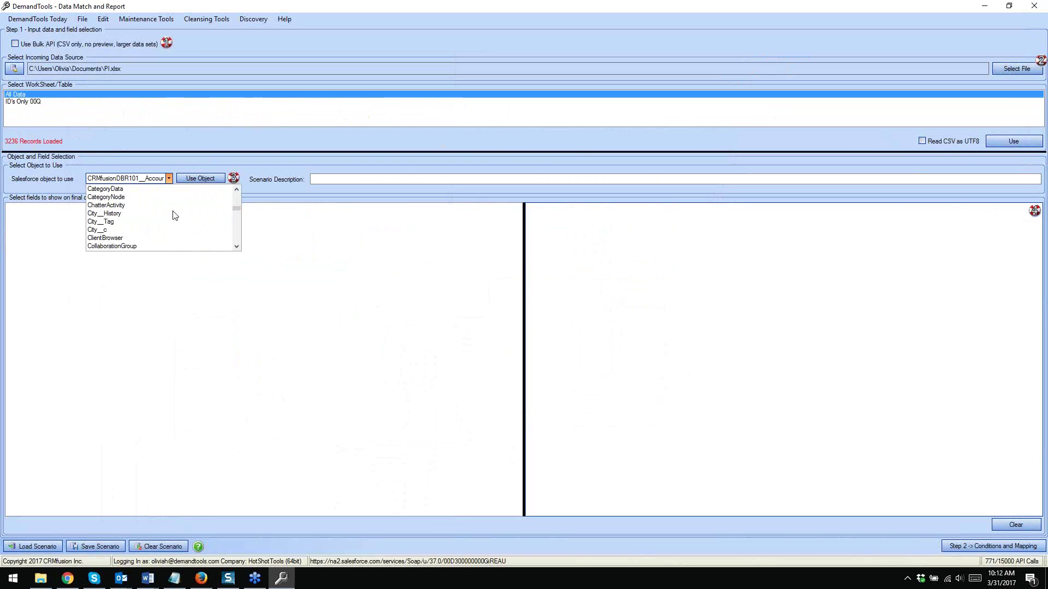
pyautogui.scroll(-2, 133, 209)
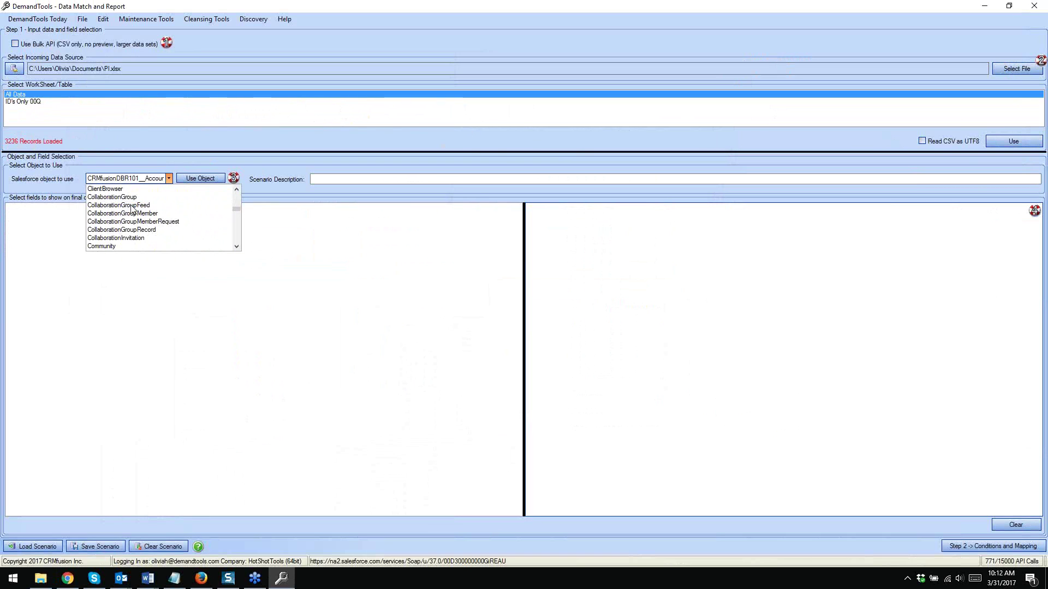
pyautogui.click(112, 238)
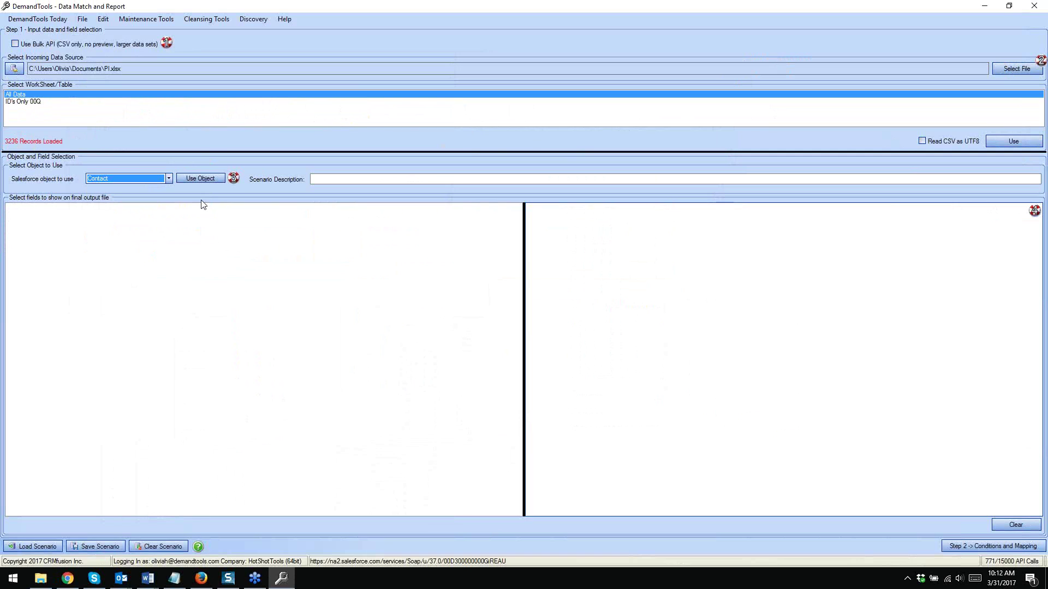
pyautogui.click(209, 181)
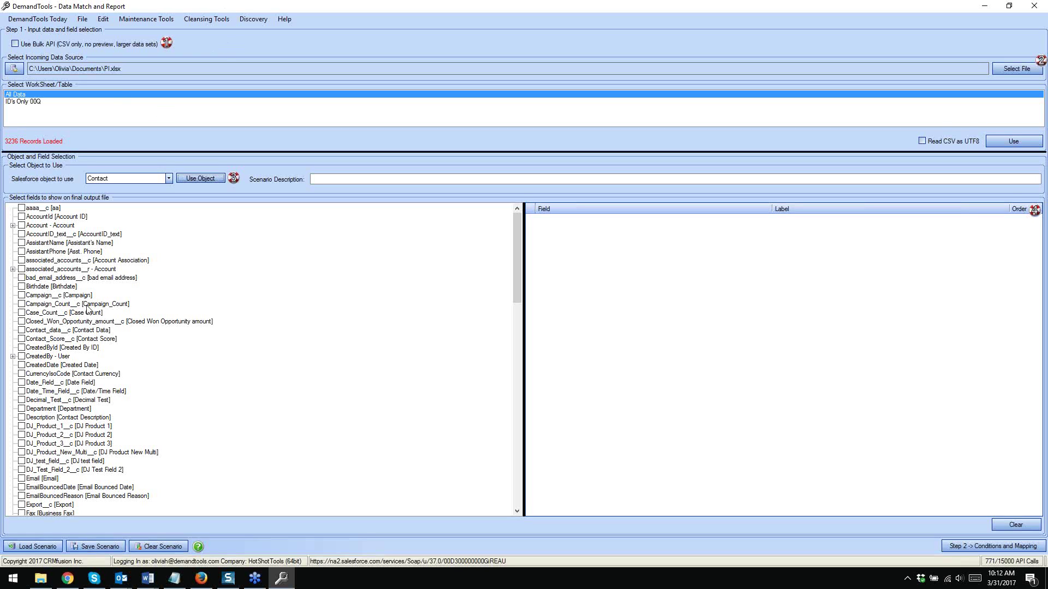
# Add the contact's Account ID and the related account's Account Name to the output file fields
pyautogui.click(22, 216)
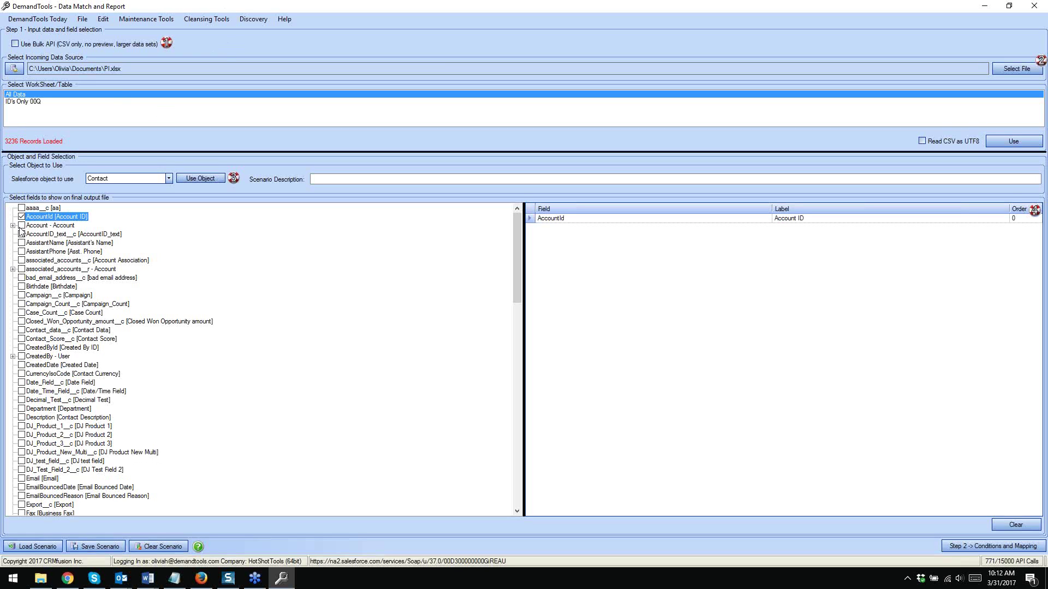
pyautogui.click(12, 226)
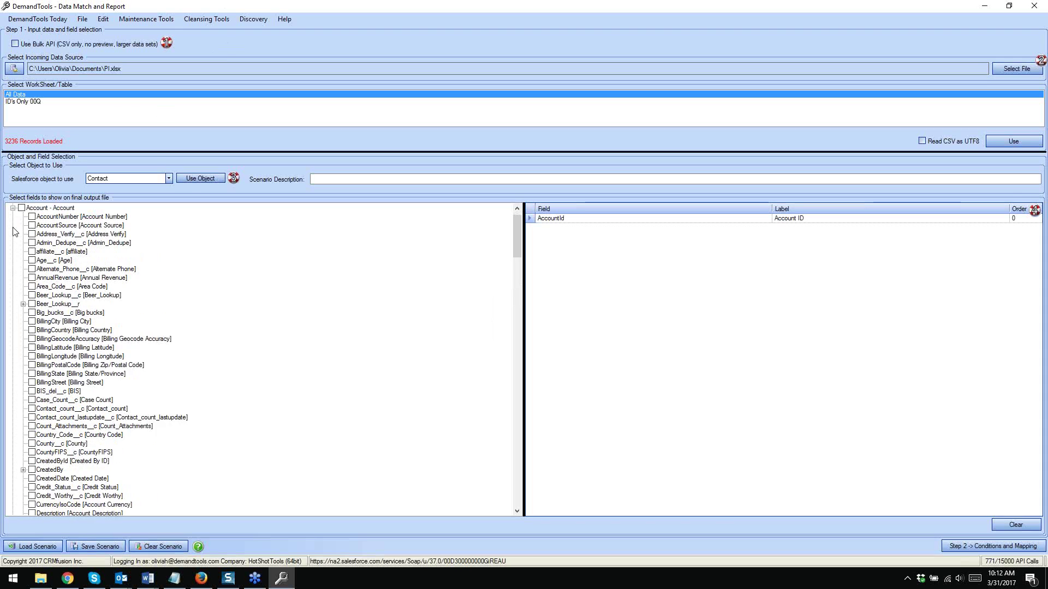
pyautogui.scroll(-5, 70, 263)
pyautogui.scroll(-12, 70, 263)
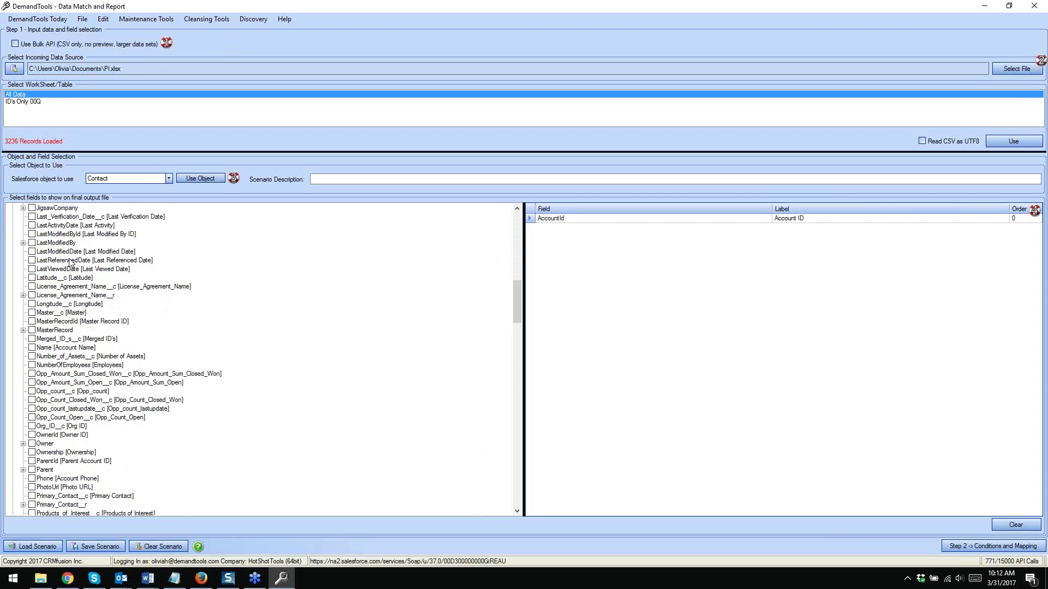
pyautogui.click(30, 348)
pyautogui.scroll(12, 29, 338)
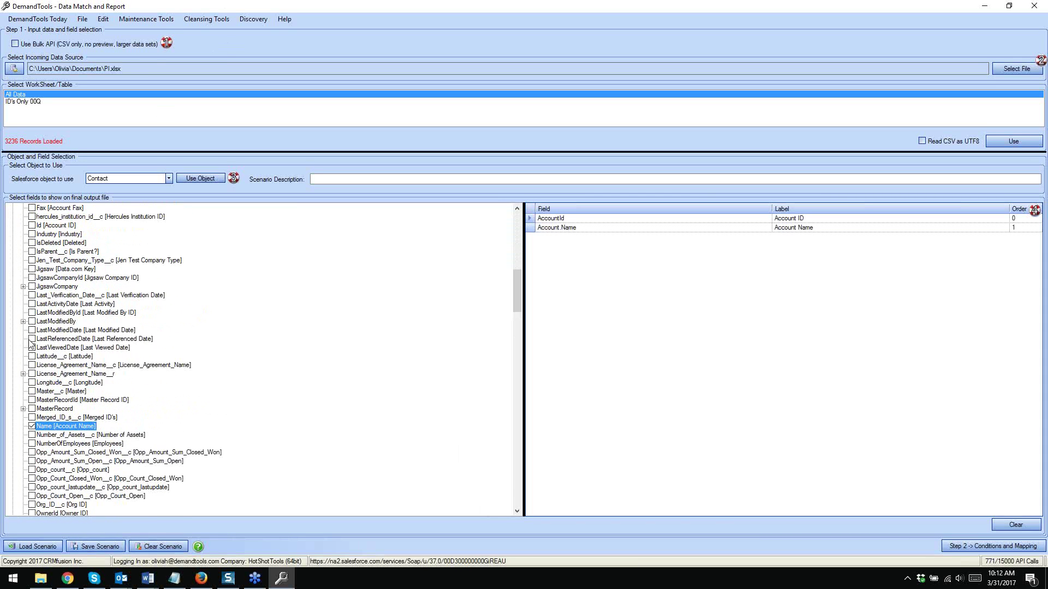
pyautogui.scroll(6, 30, 323)
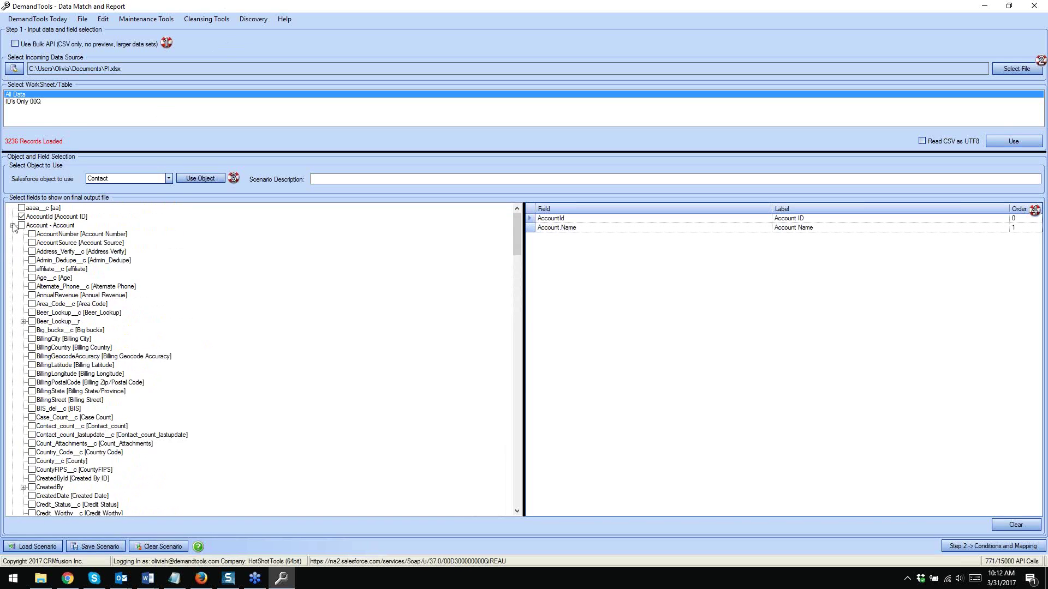
pyautogui.click(12, 226)
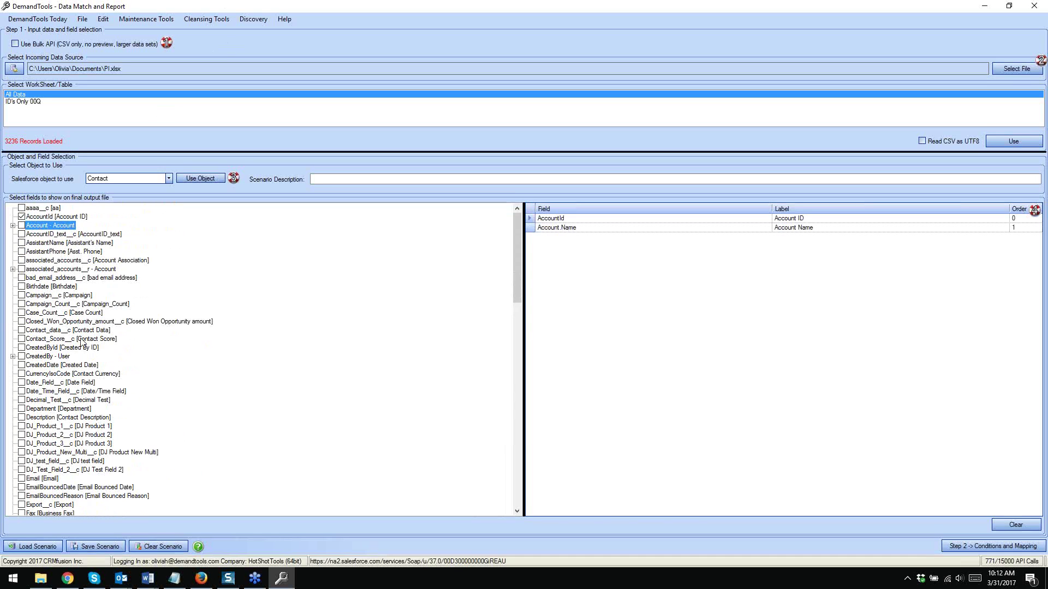
# Add the contact's Email, First Name and Last Name to the output file fields
pyautogui.scroll(-2, 38, 299)
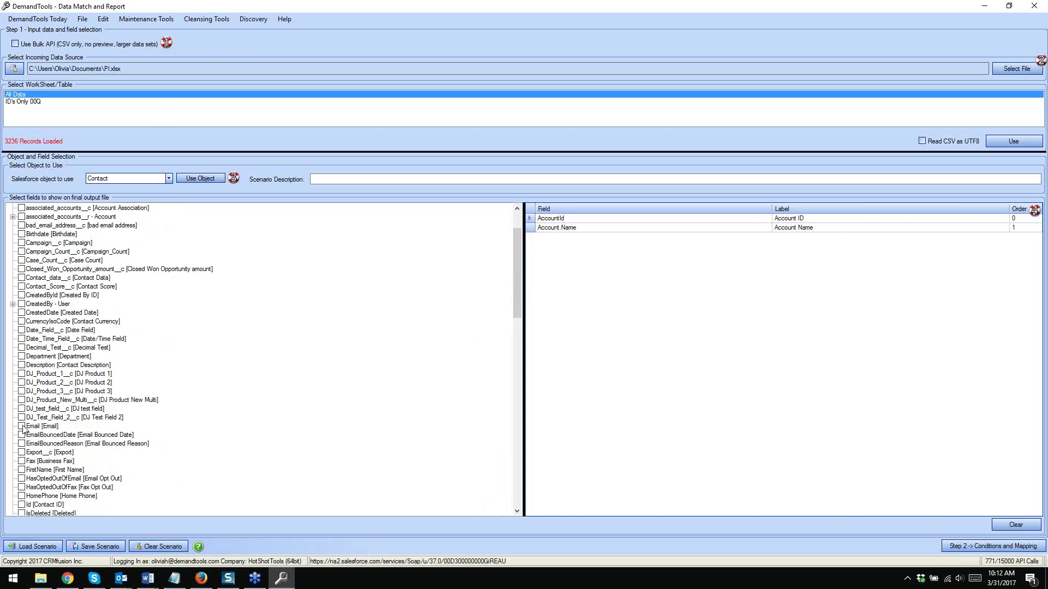
pyautogui.click(22, 427)
pyautogui.scroll(-2, 24, 429)
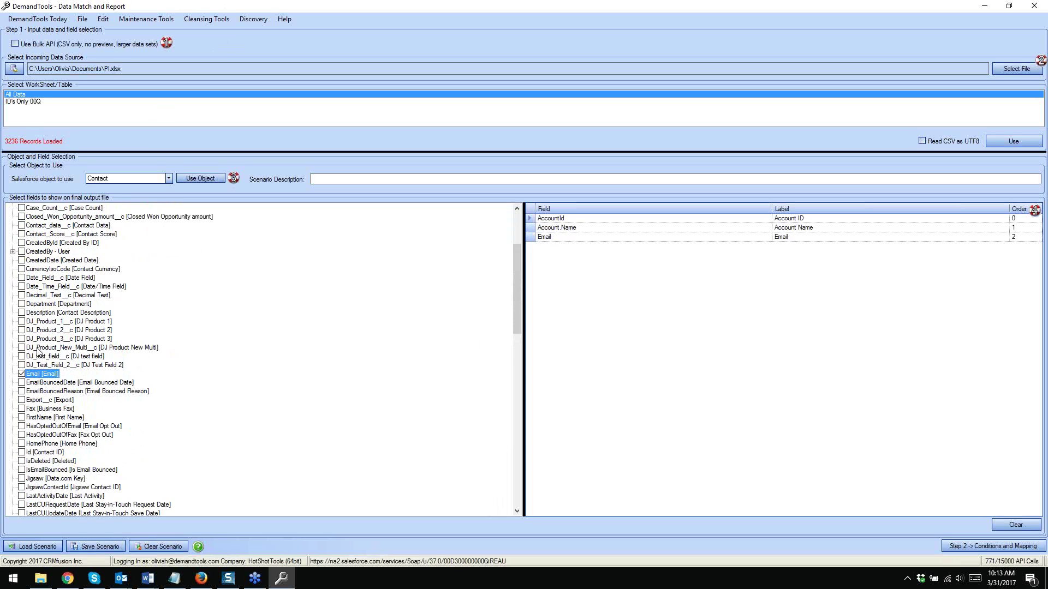
pyautogui.scroll(-4, 39, 339)
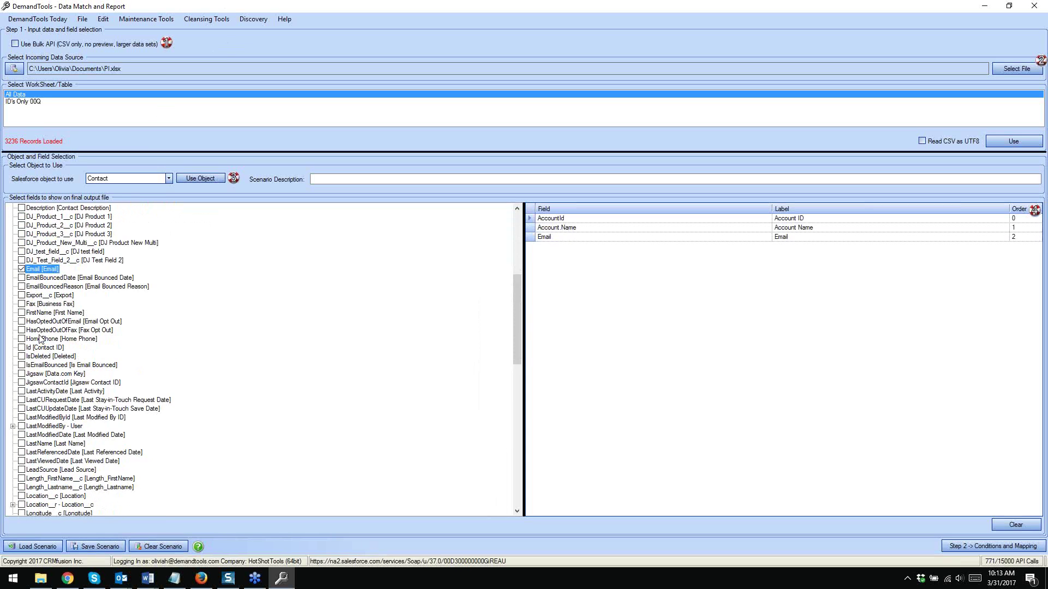
pyautogui.scroll(-3, 39, 339)
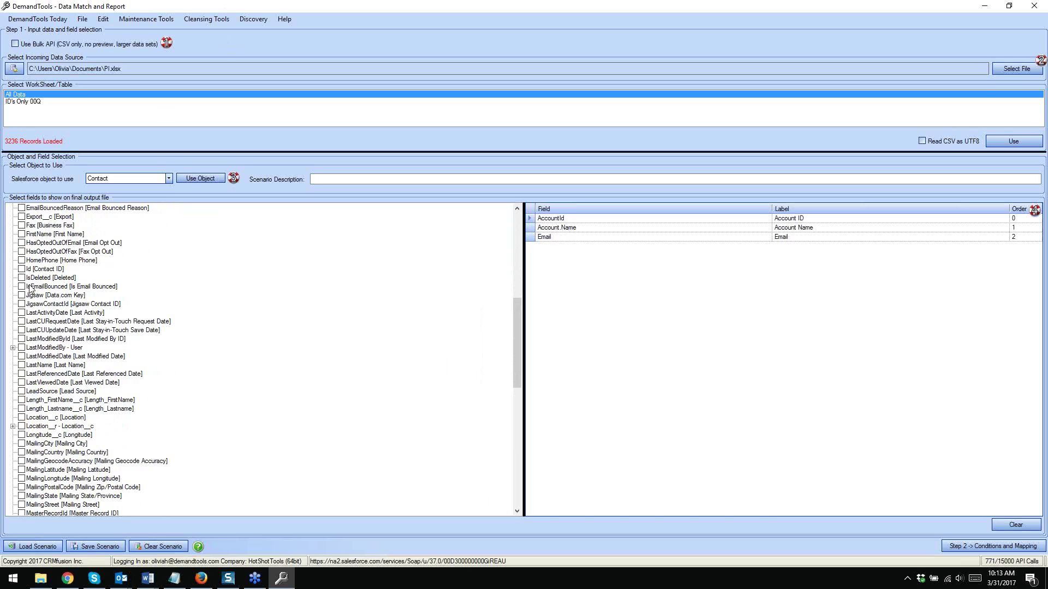
pyautogui.click(22, 234)
pyautogui.click(21, 365)
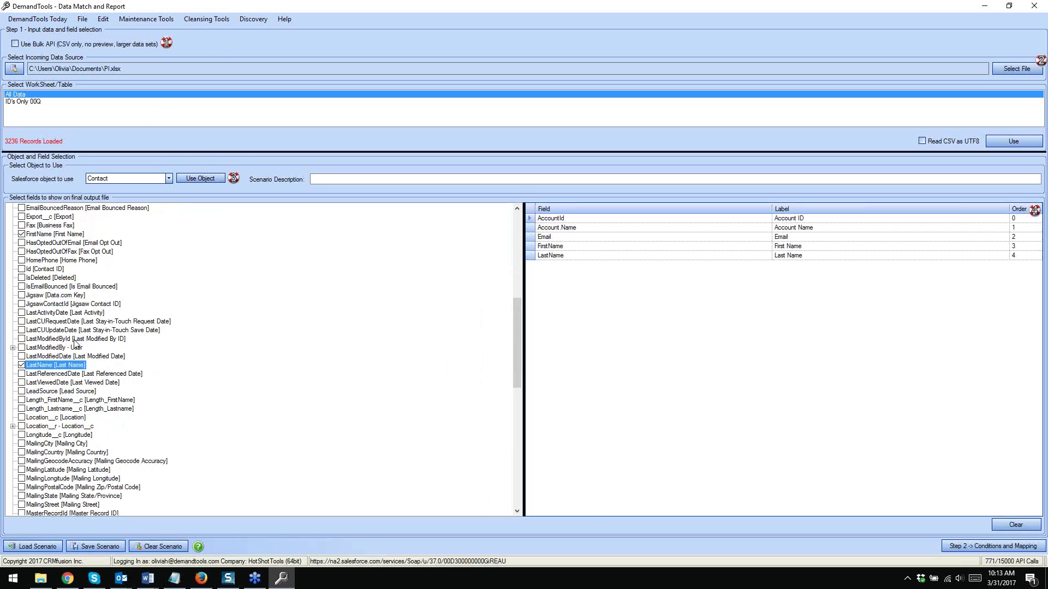
# Add Mailing City, Mailing Country, Mailing Zip/Postal Code, Mailing State/Province and Mailing Street to the output file fields
pyautogui.scroll(-2, 77, 343)
pyautogui.click(22, 383)
pyautogui.click(22, 383)
pyautogui.click(22, 391)
pyautogui.click(21, 400)
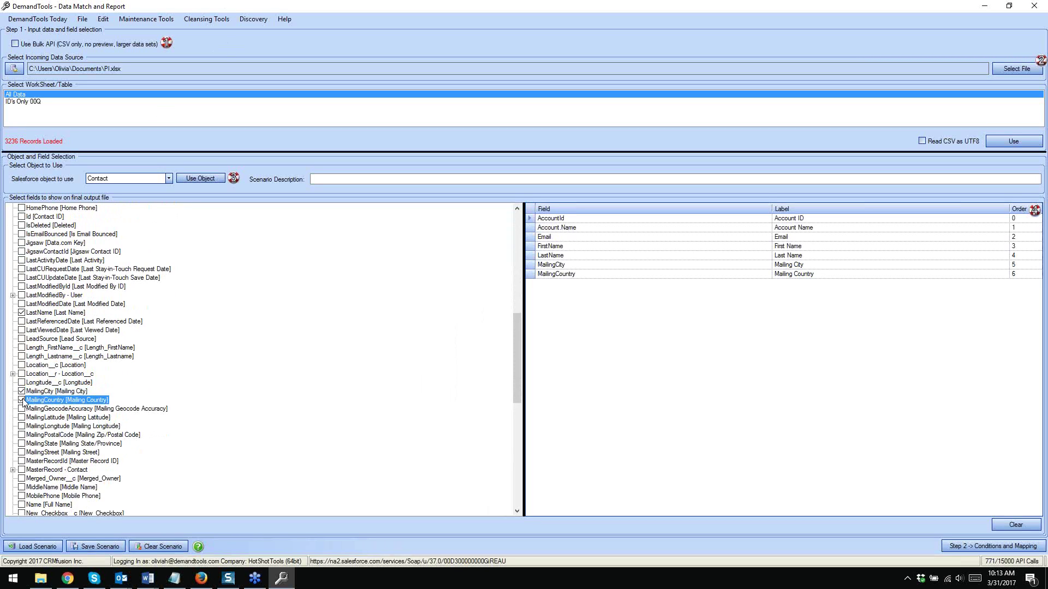
pyautogui.click(22, 436)
pyautogui.click(21, 444)
pyautogui.click(21, 453)
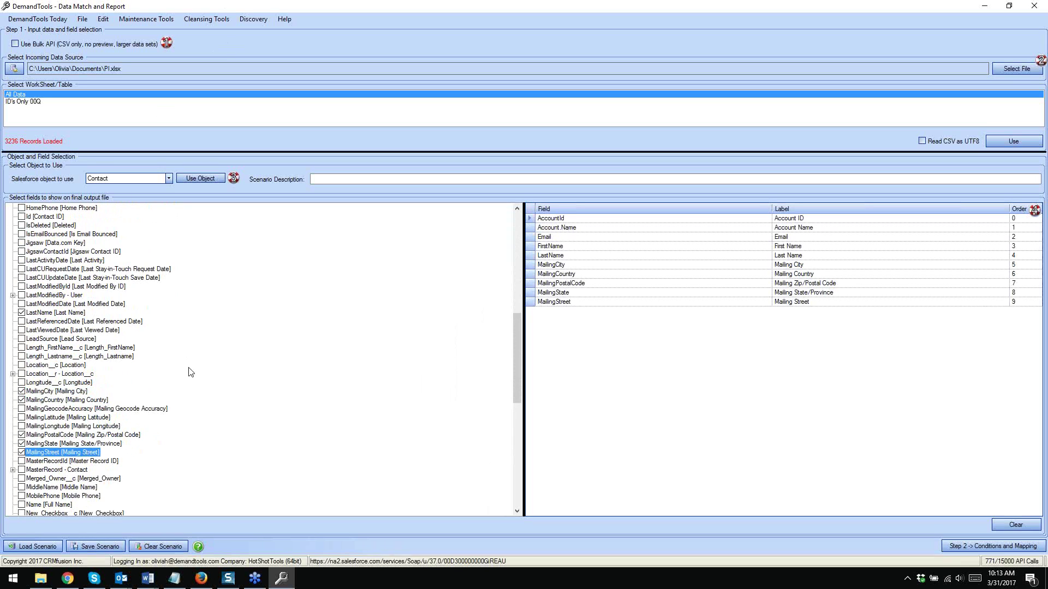
# Add the contact's Business Phone and Owner ID to the output file fields
pyautogui.scroll(-2, 191, 372)
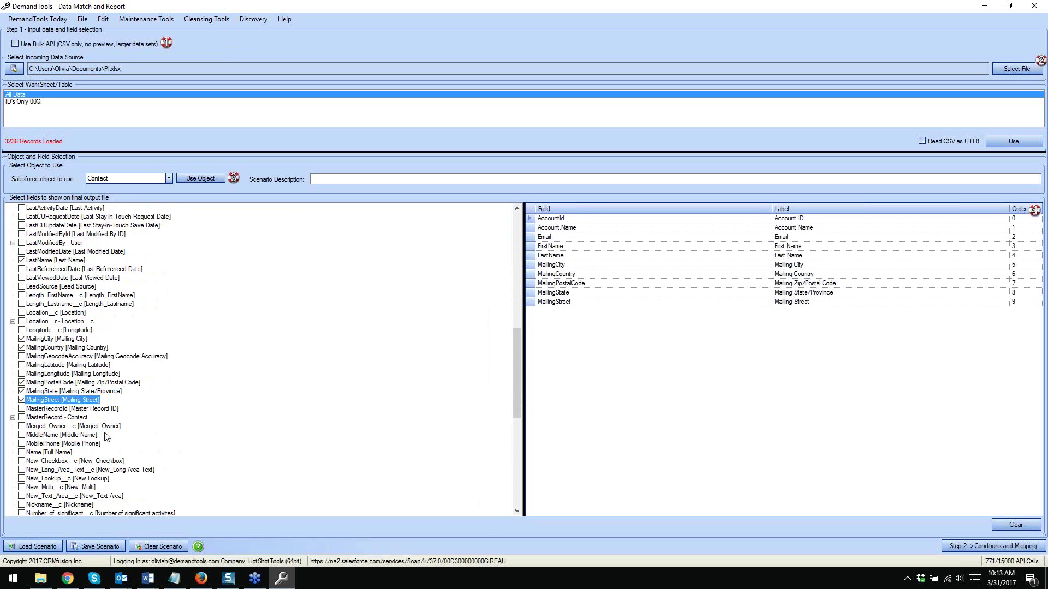
pyautogui.scroll(-1, 103, 437)
pyautogui.scroll(-8, 92, 449)
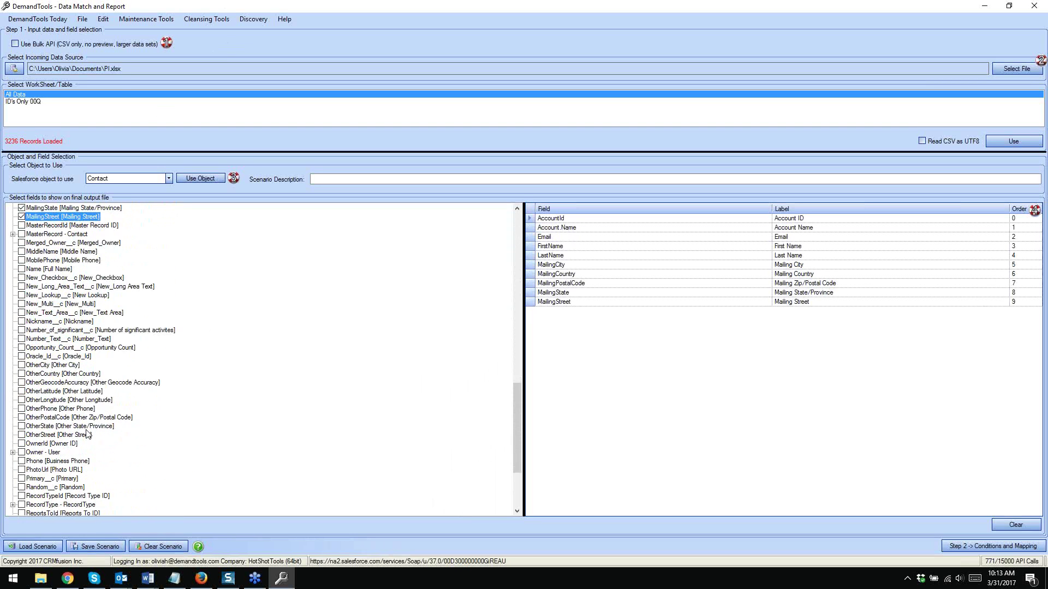
pyautogui.click(28, 409)
pyautogui.click(22, 408)
pyautogui.click(34, 392)
pyautogui.click(21, 391)
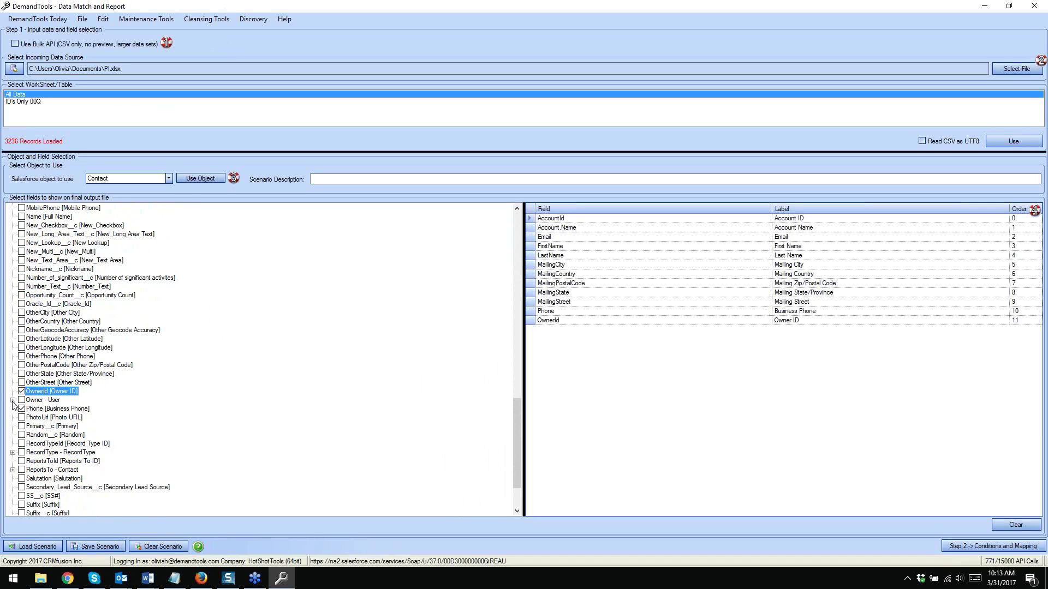
# Add the Full Name of the contact's Owner - User to the output file fields
pyautogui.click(13, 401)
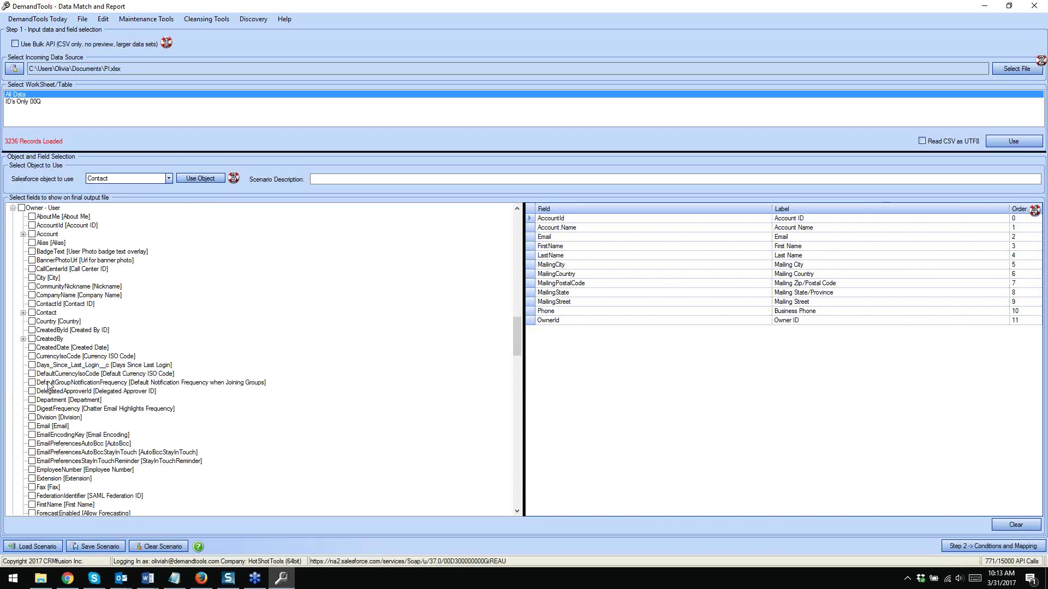
pyautogui.scroll(-7, 48, 385)
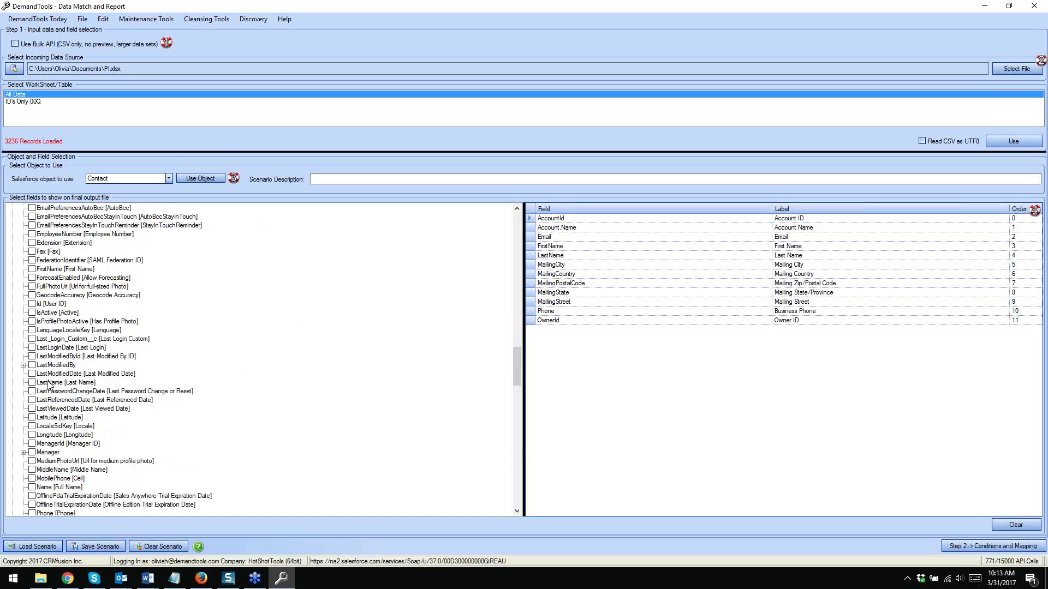
pyautogui.scroll(-4, 48, 385)
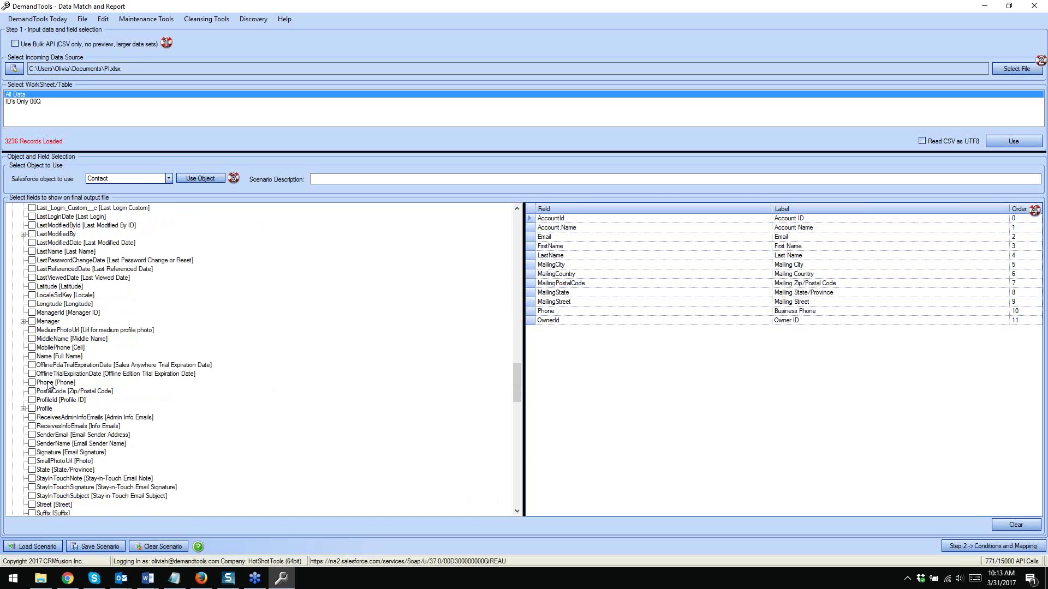
pyautogui.click(31, 356)
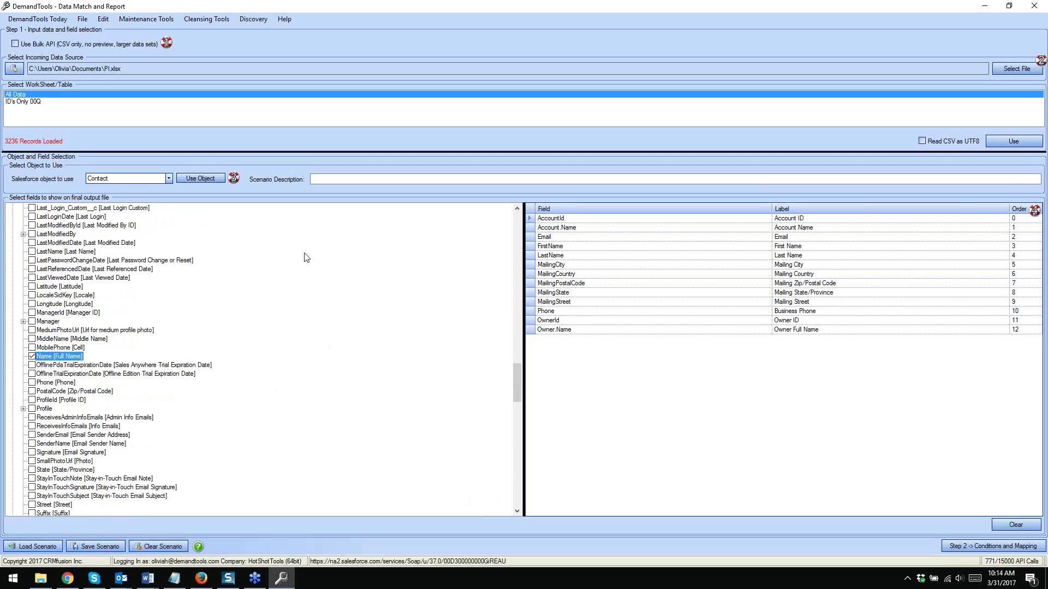
pyautogui.scroll(12, 160, 290)
pyautogui.scroll(3, 17, 243)
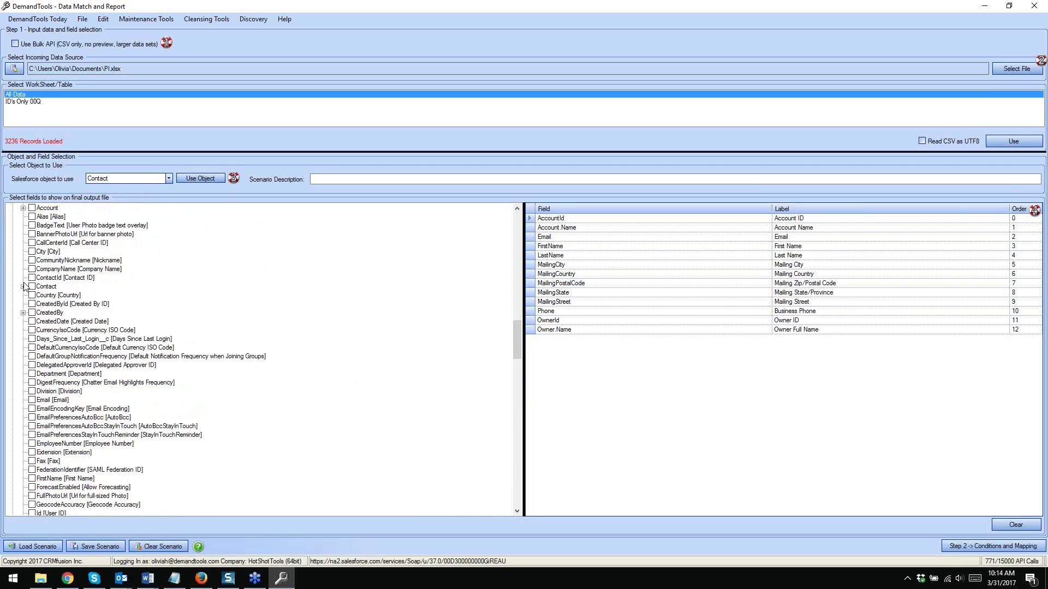
pyautogui.click(13, 260)
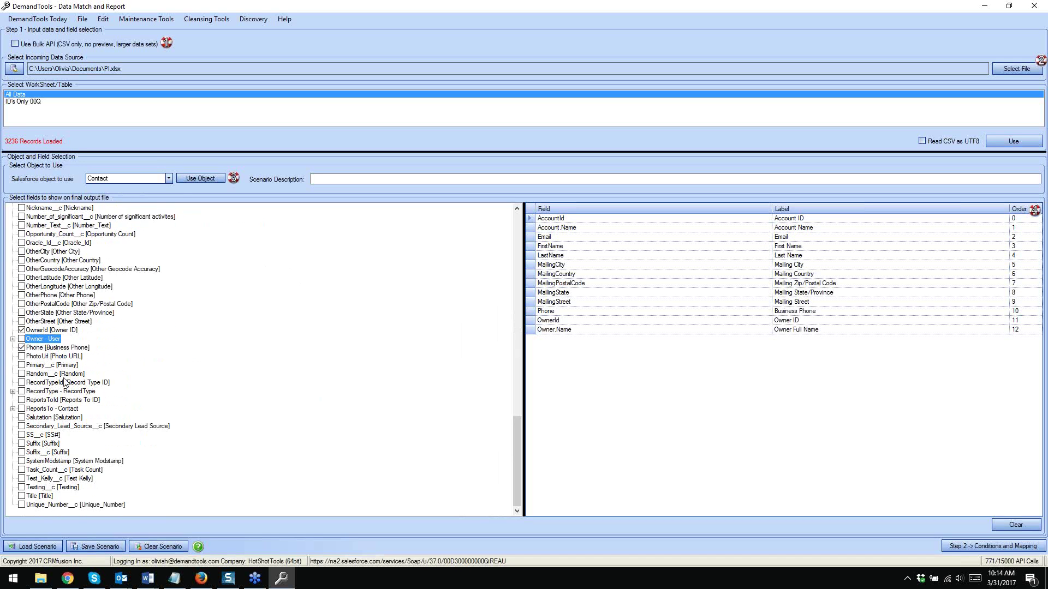
# Reorder the output fields to place First Name and Last Name before Email, and mailing fields as Street, City, State/Province, Zip/Postal Code, Country
pyautogui.scroll(12, 65, 382)
pyautogui.scroll(2, 65, 382)
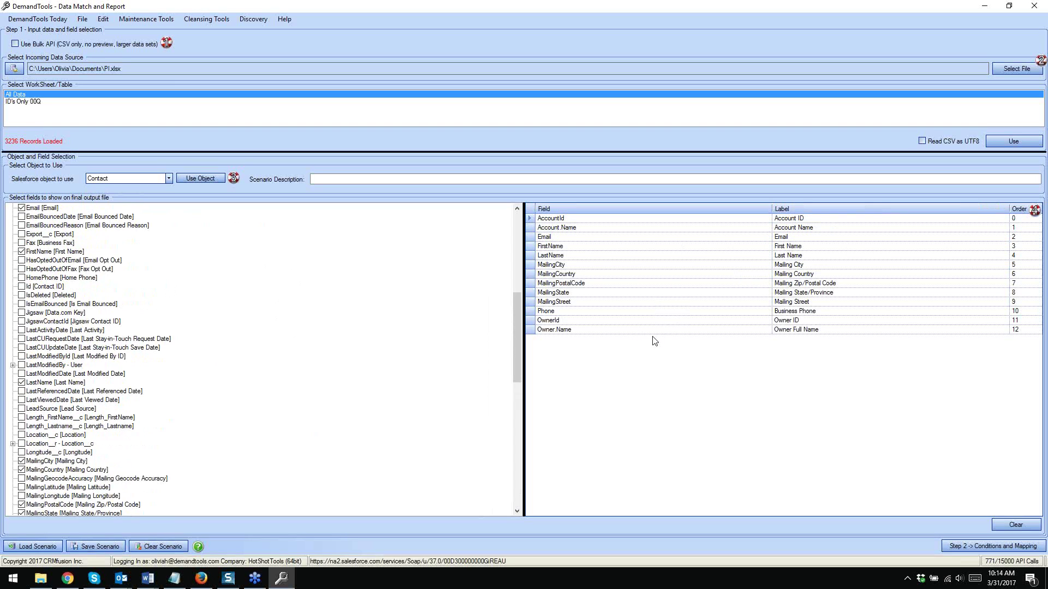
pyautogui.moveTo(597, 245); pyautogui.dragTo(590, 247)
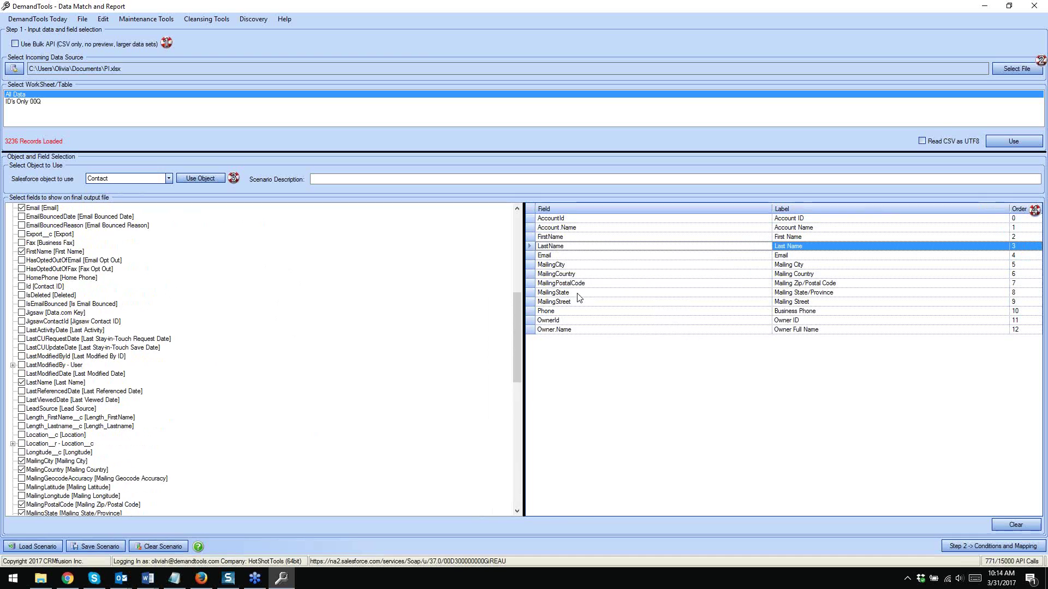
pyautogui.moveTo(580, 306)
pyautogui.mouseDown()
pyautogui.moveTo(573, 273)
pyautogui.moveTo(573, 294)
pyautogui.moveTo(573, 285)
pyautogui.moveTo(584, 298)
pyautogui.mouseUp()
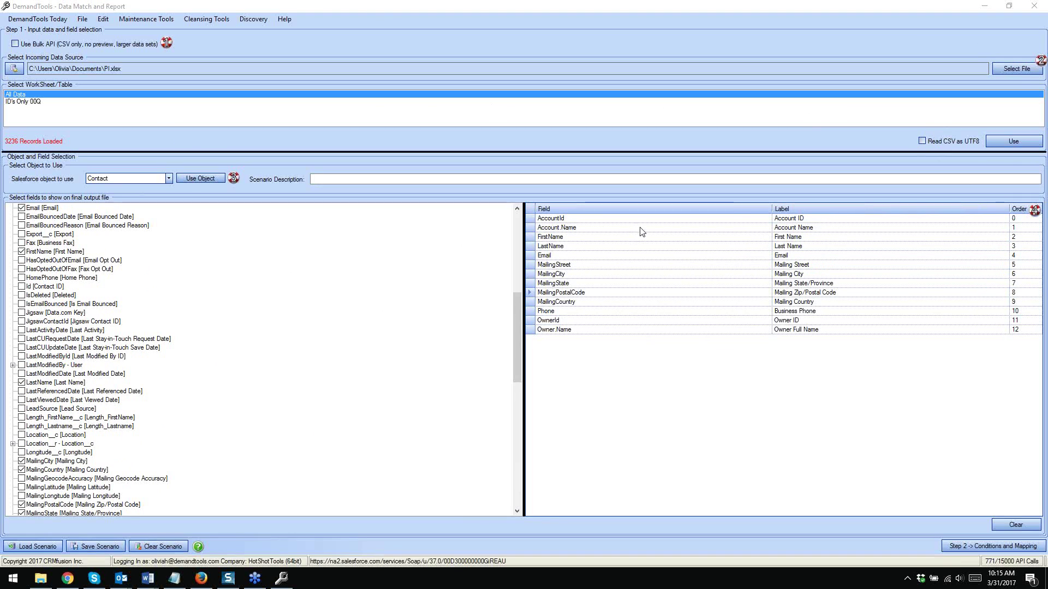
# Proceed to Conditions and Mapping, restrict the comparison records by conditions, and enlarge the condition areas
pyautogui.click(987, 547)
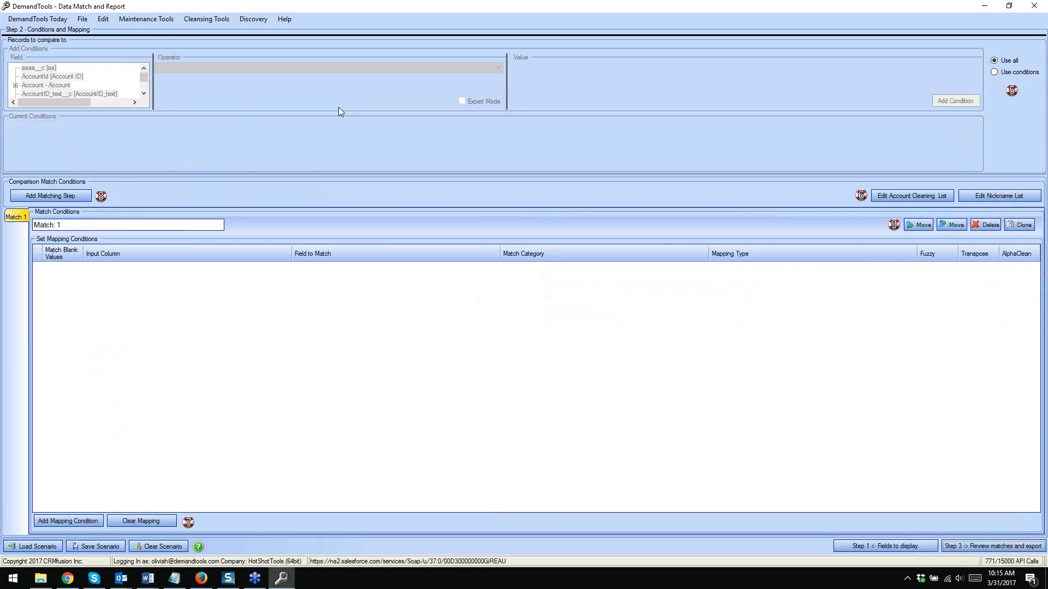
pyautogui.click(993, 72)
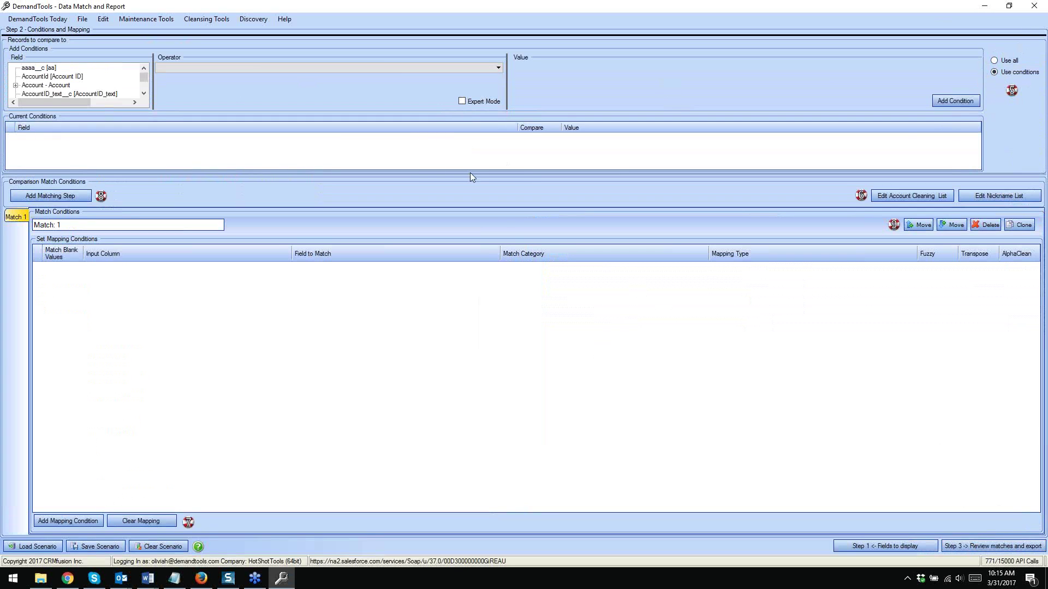
pyautogui.moveTo(471, 174); pyautogui.dragTo(465, 214)
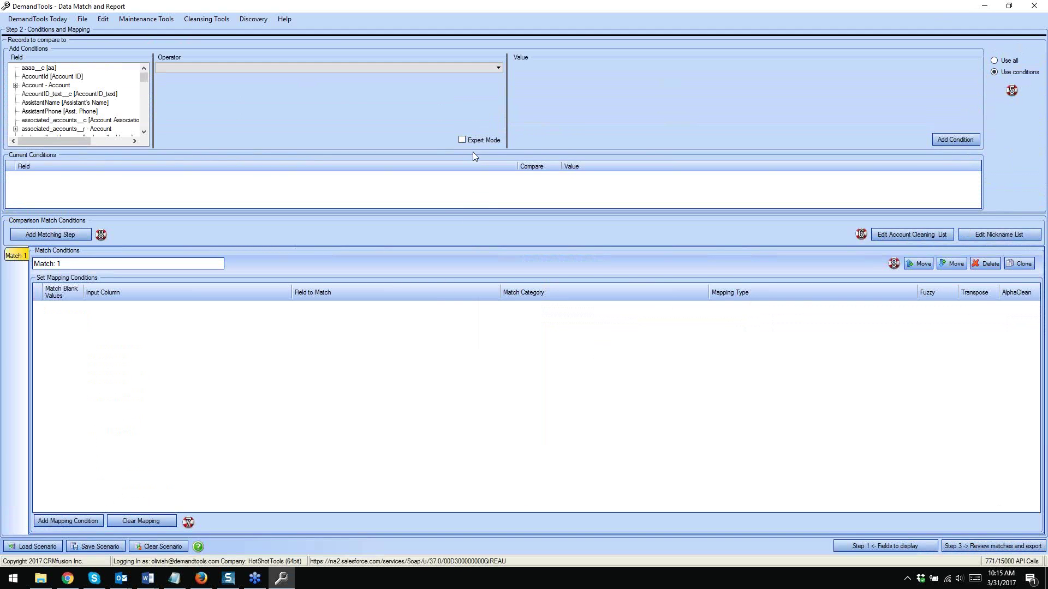
pyautogui.moveTo(473, 152); pyautogui.dragTo(473, 125)
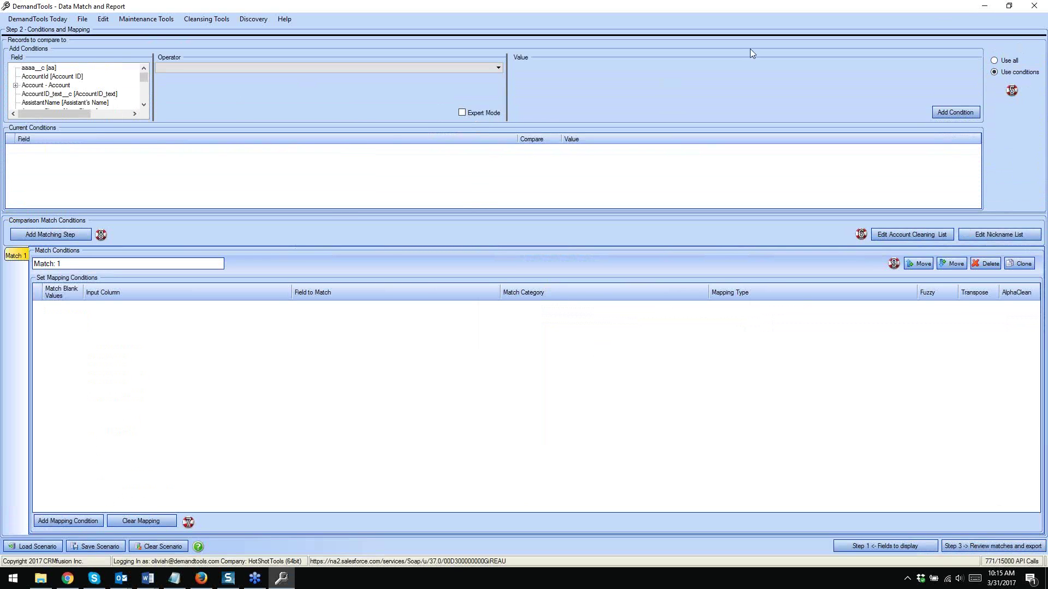
pyautogui.moveTo(292, 123); pyautogui.dragTo(292, 137)
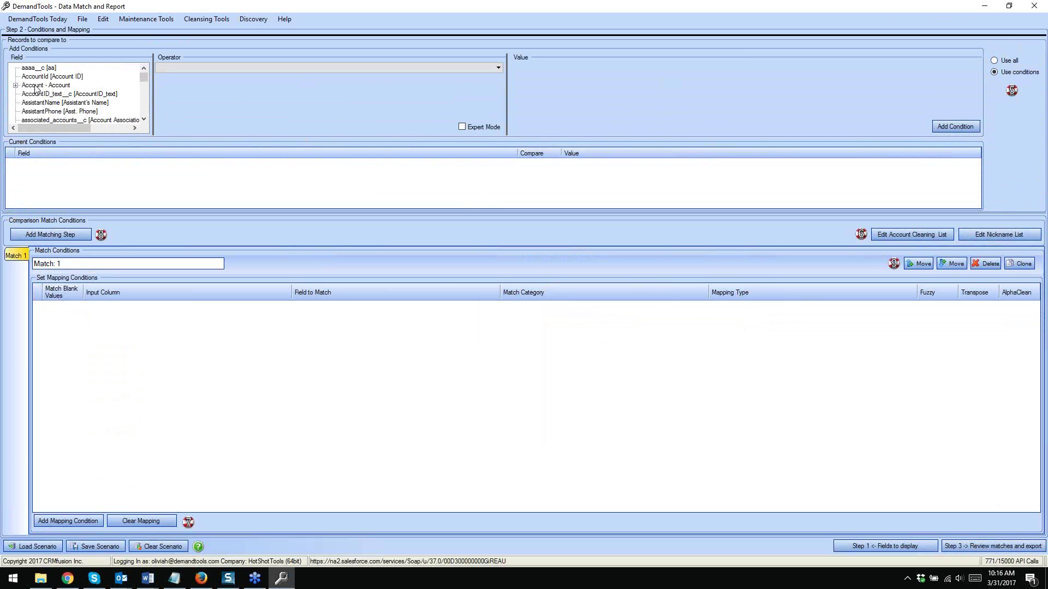
# Add a comparison condition where Mailing State/Province = oh,ohio,pa, and read the help on selecting records to compare
pyautogui.click(35, 88)
pyautogui.press('m')
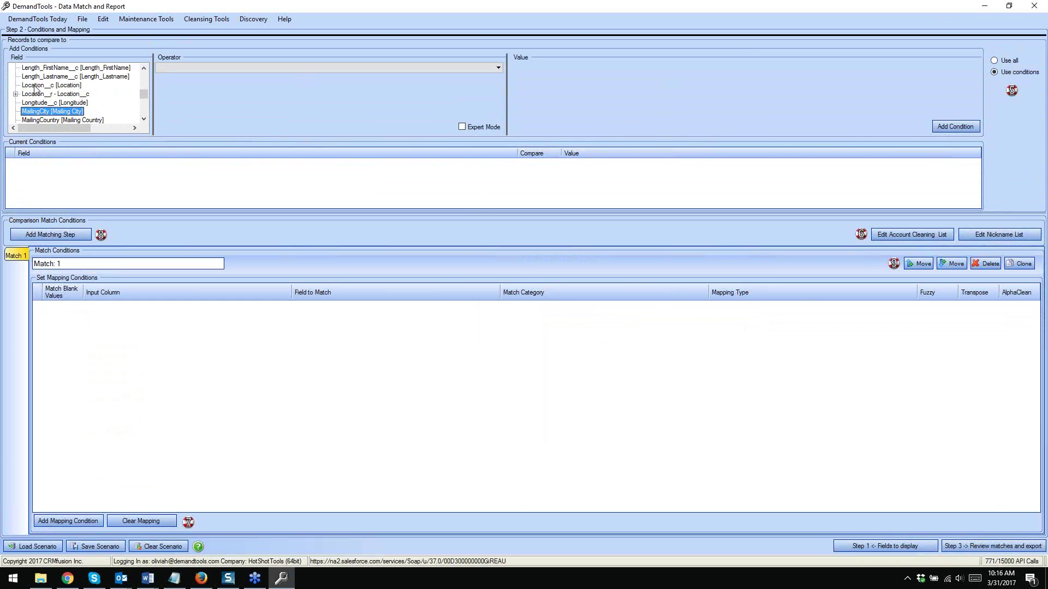
pyautogui.scroll(-2, 33, 88)
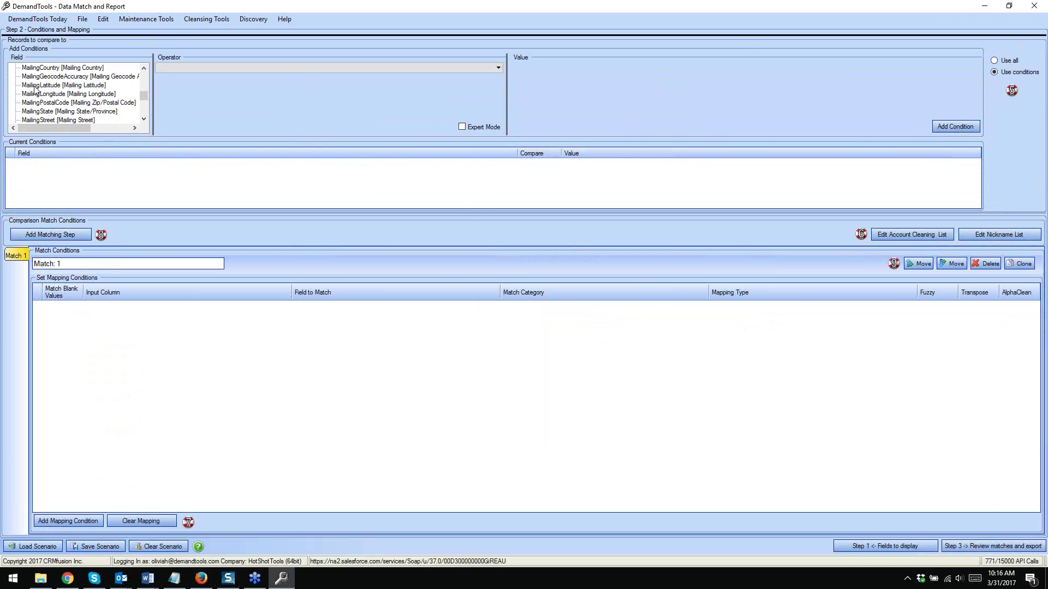
pyautogui.click(60, 111)
pyautogui.click(204, 68)
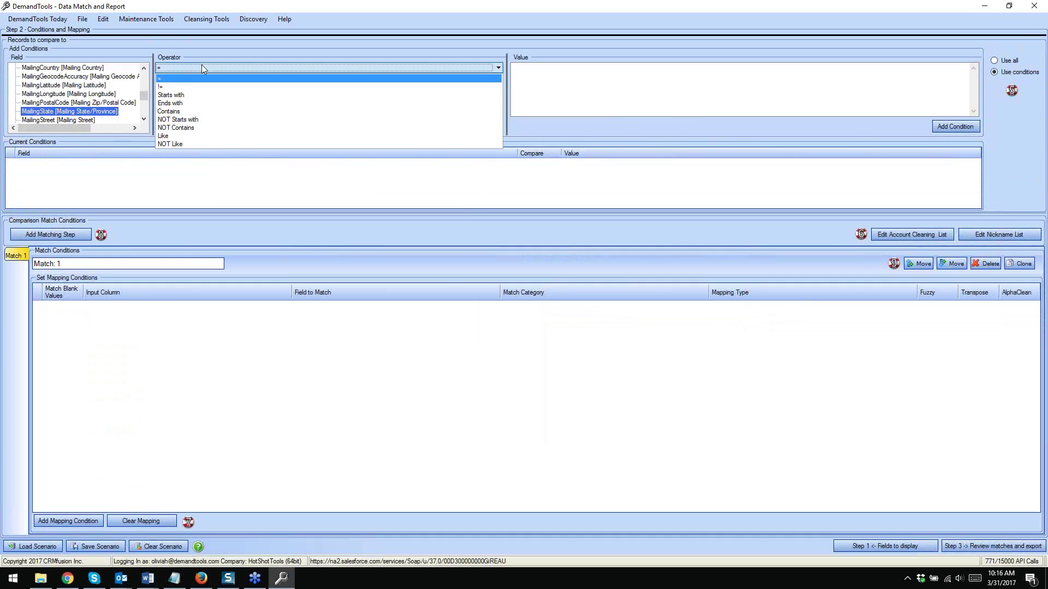
pyautogui.click(172, 78)
pyautogui.click(589, 75)
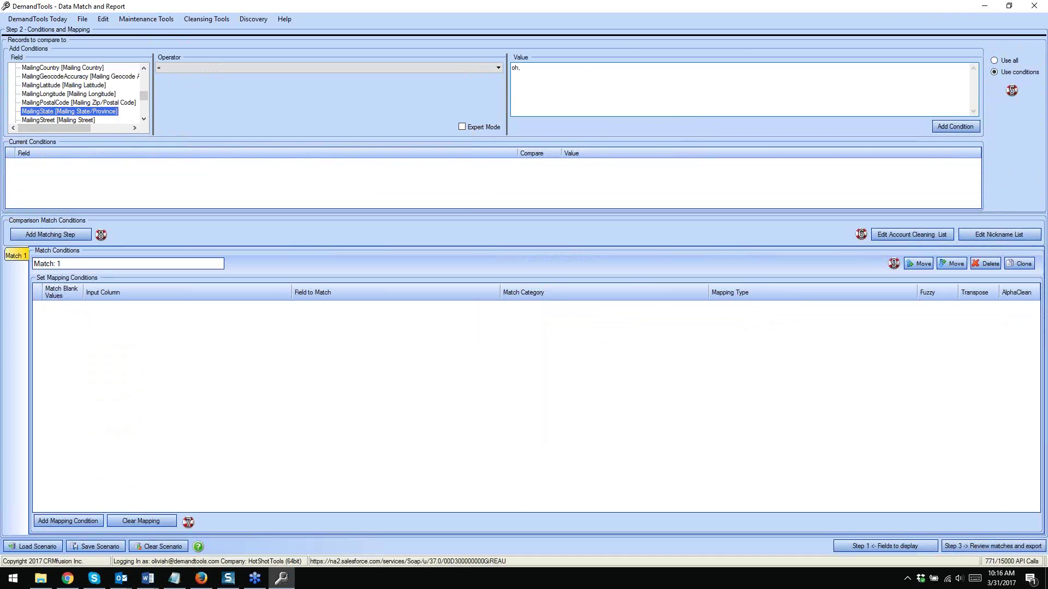
pyautogui.write('oh,ohio,pa')
pyautogui.click(953, 127)
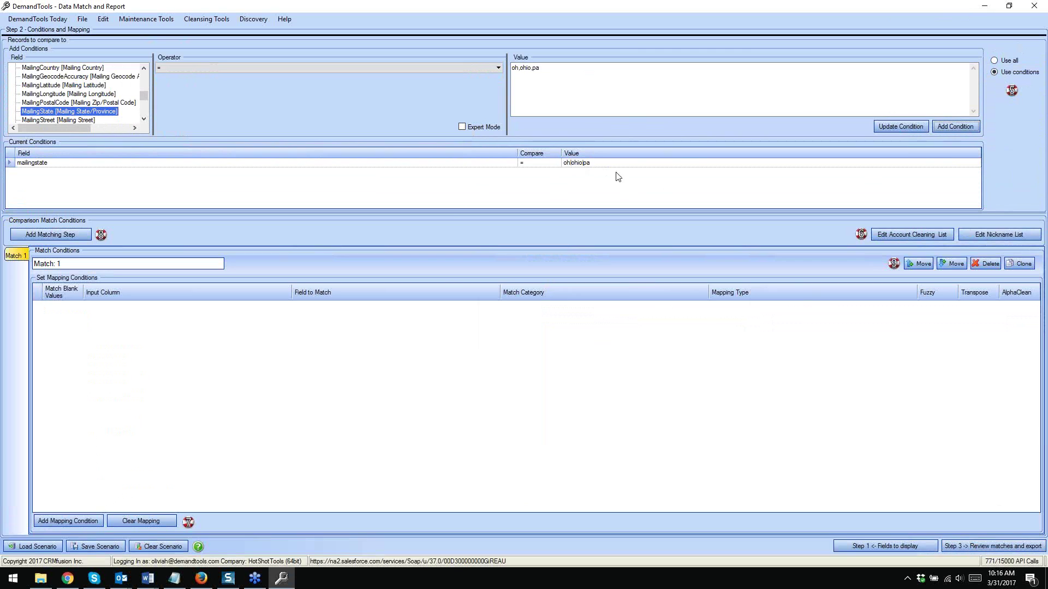
pyautogui.moveTo(1012, 91)
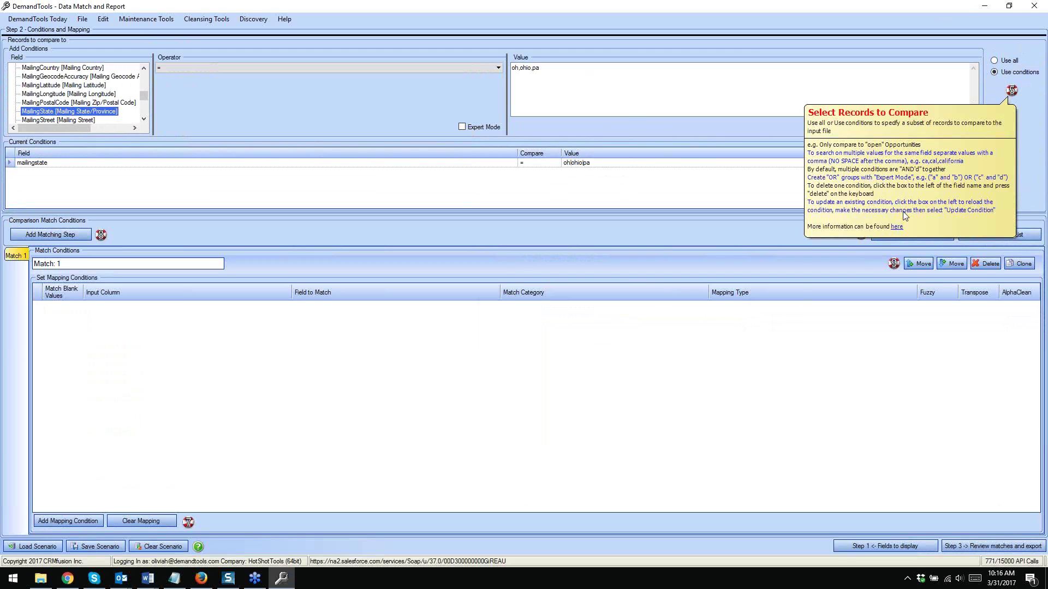
pyautogui.click(648, 198)
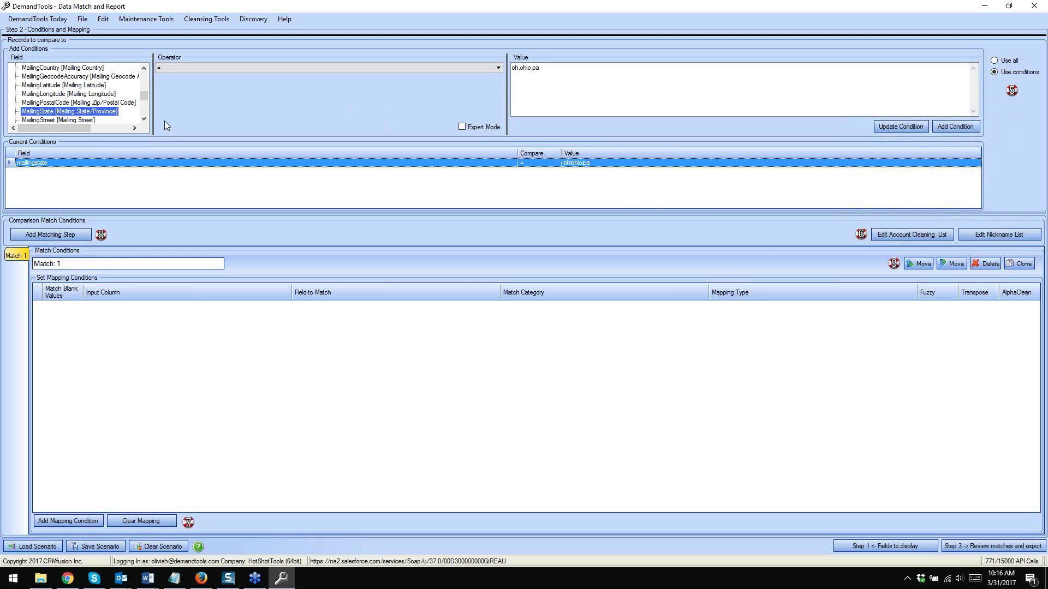
# Add a second comparison condition where Mailing City = cleveland,pittsburgh
pyautogui.click(145, 68)
pyautogui.click(145, 67)
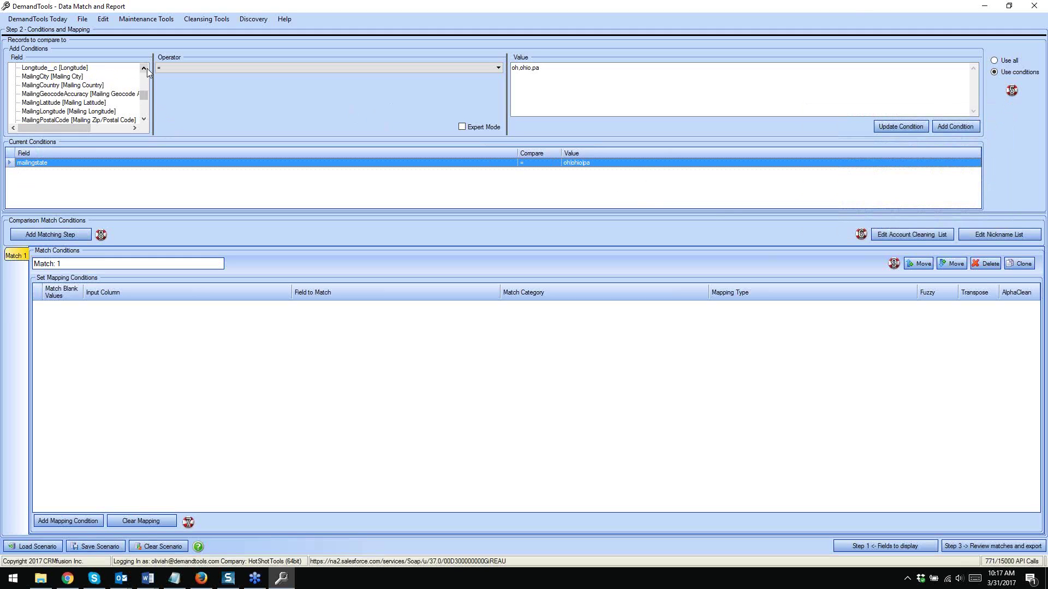
pyautogui.click(54, 76)
pyautogui.click(533, 66)
pyautogui.write('clevelan')
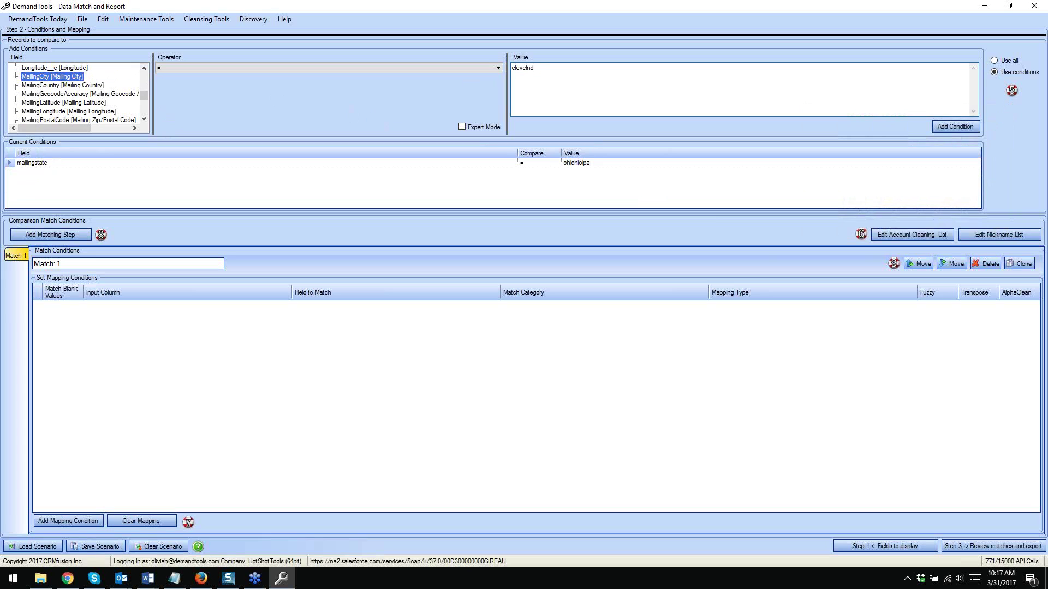
pyautogui.write('d,pittsburgh')
pyautogui.click(954, 129)
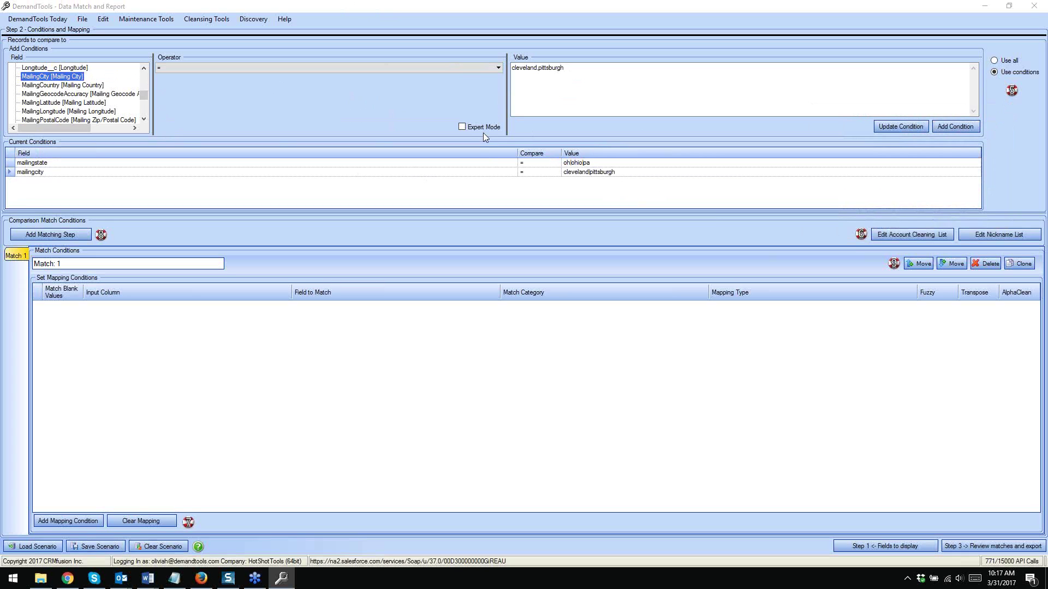
# Enable Expert Mode for the conditions and assign the mailingstate condition to OR Group 2
pyautogui.click(463, 127)
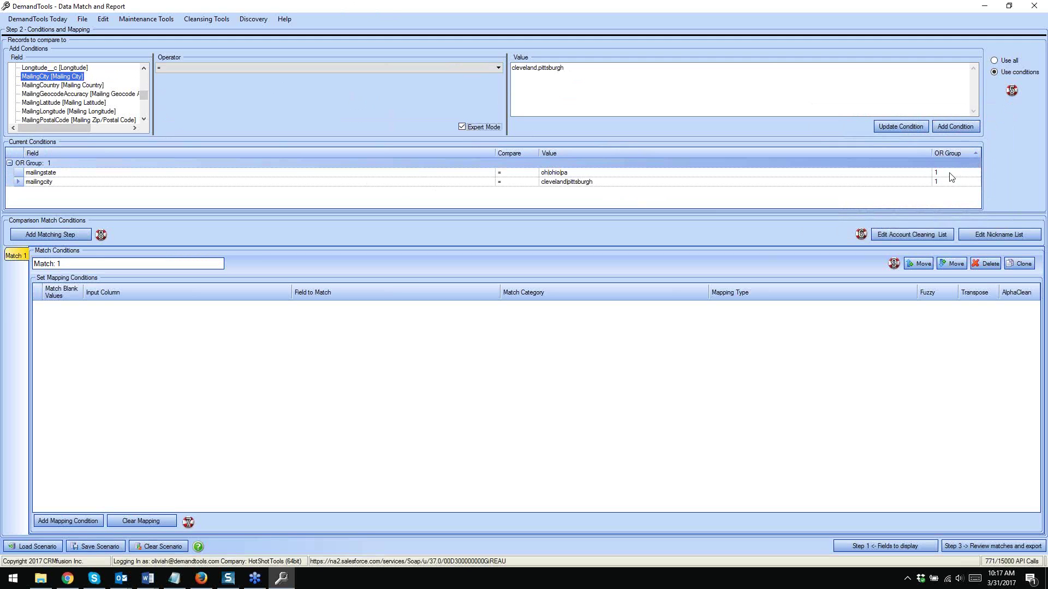
pyautogui.click(457, 124)
pyautogui.click(936, 173)
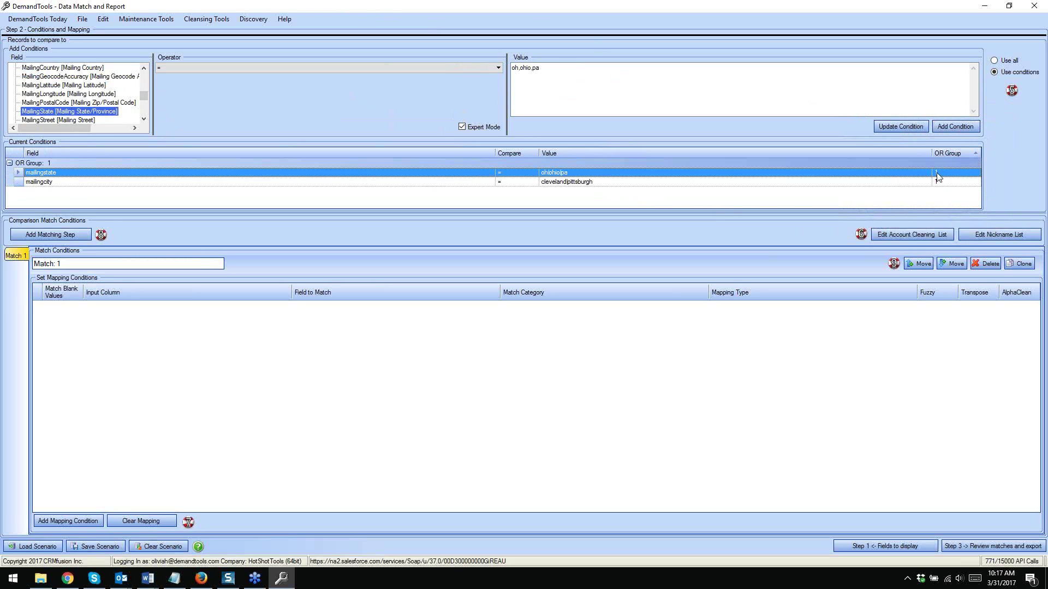
pyautogui.click(936, 173)
pyautogui.click(976, 171)
pyautogui.click(947, 174)
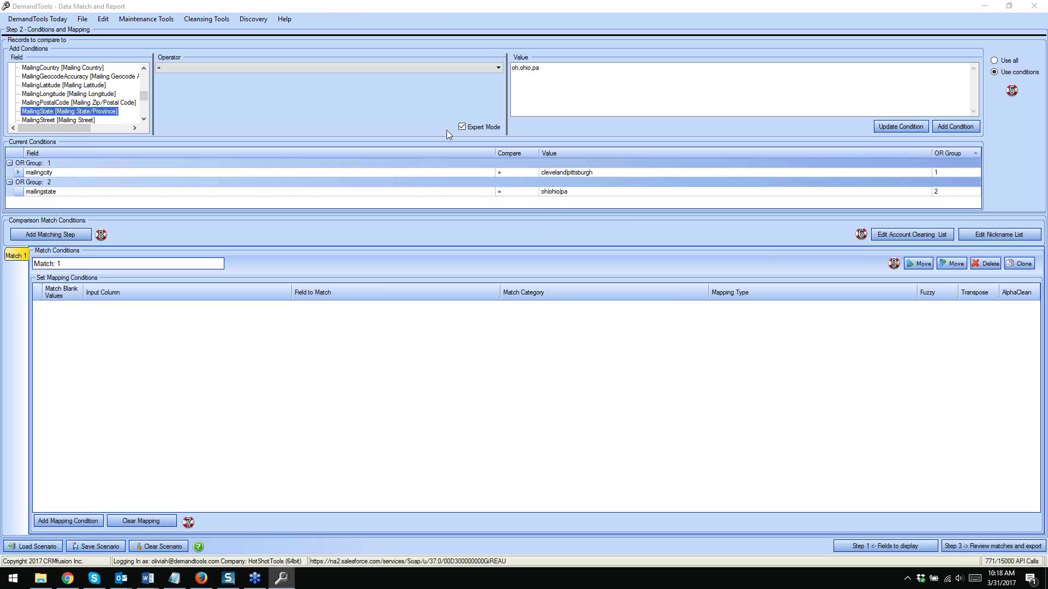
# Turn off Expert Mode and delete the mailingcity condition
pyautogui.click(462, 128)
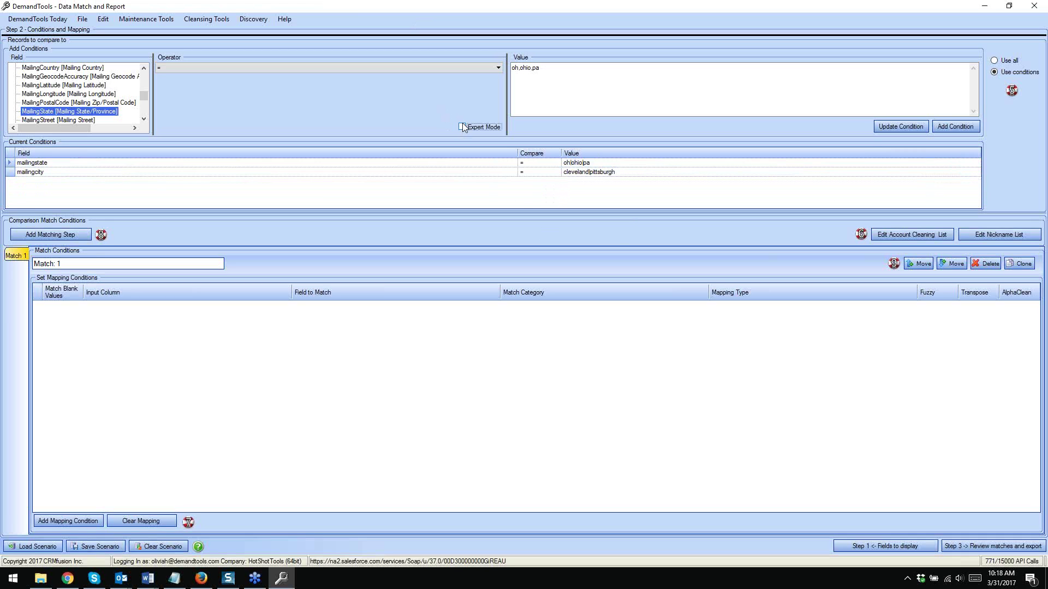
pyautogui.click(17, 172)
pyautogui.press('Delete')
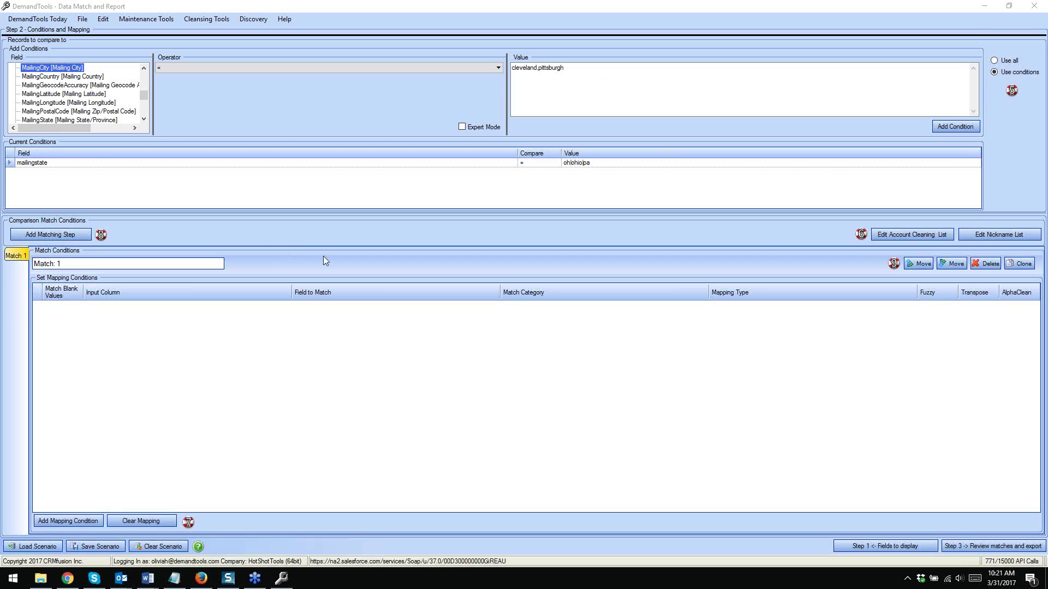
# Add a mapping condition to Match: 1 and choose company as its input column
pyautogui.click(111, 265)
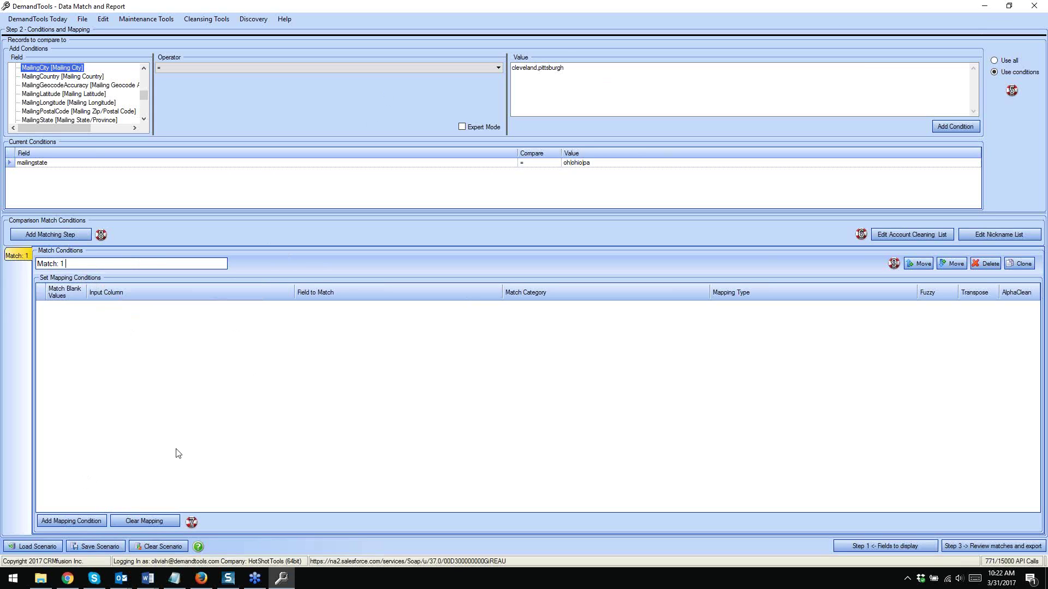
pyautogui.click(64, 521)
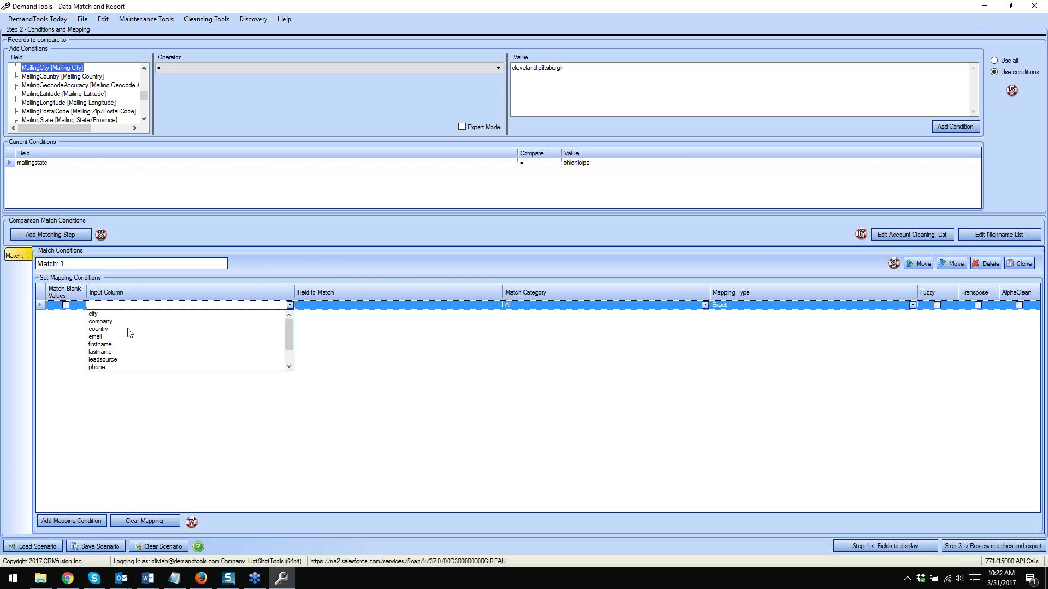
pyautogui.click(414, 304)
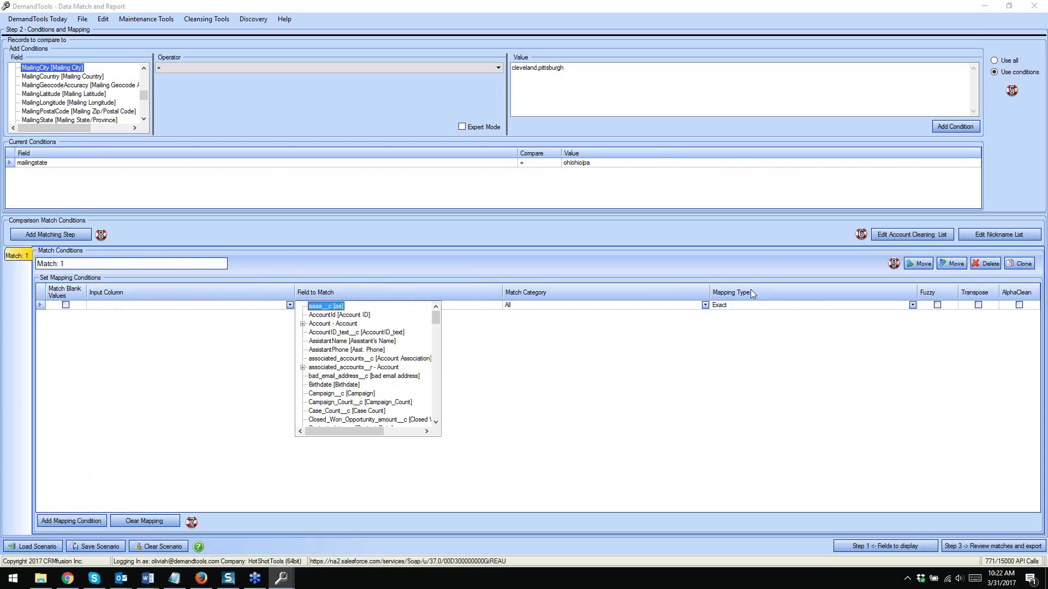
pyautogui.click(453, 280)
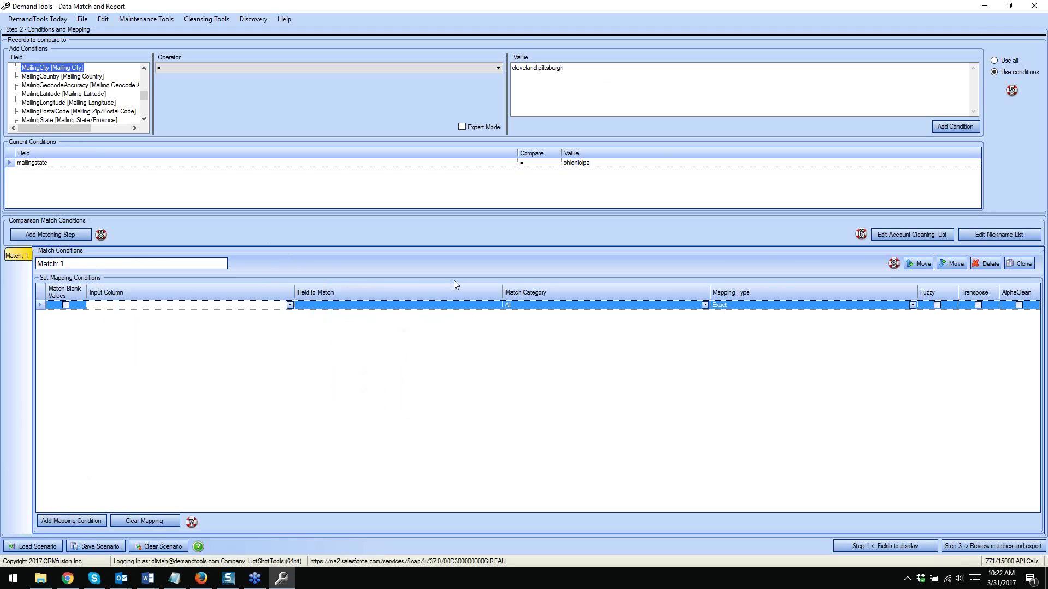
pyautogui.click(290, 305)
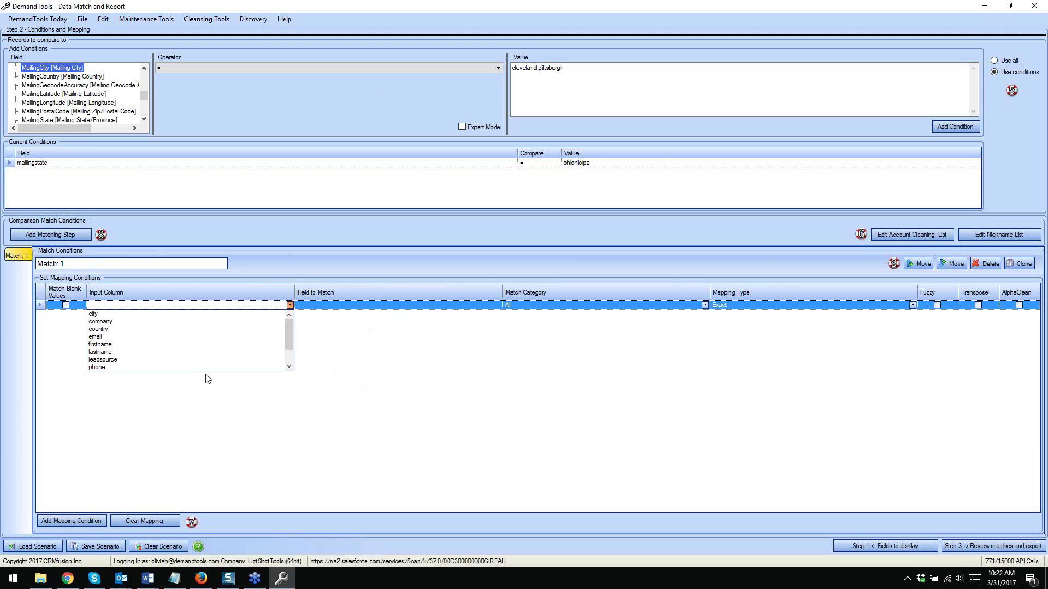
pyautogui.click(113, 322)
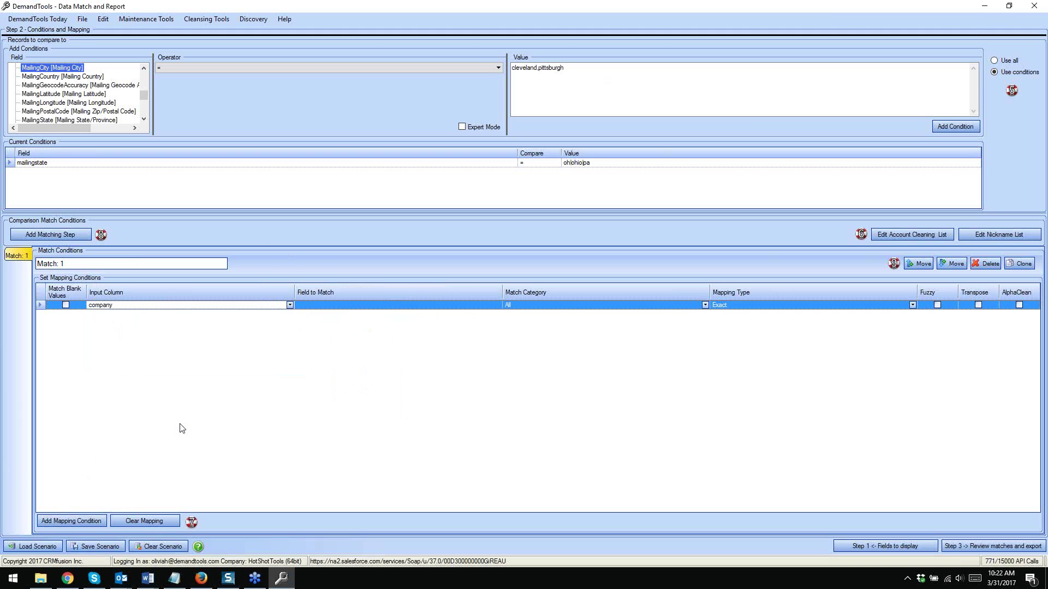
# Add four more blank mapping conditions below the company row
pyautogui.click(79, 520)
pyautogui.click(77, 522)
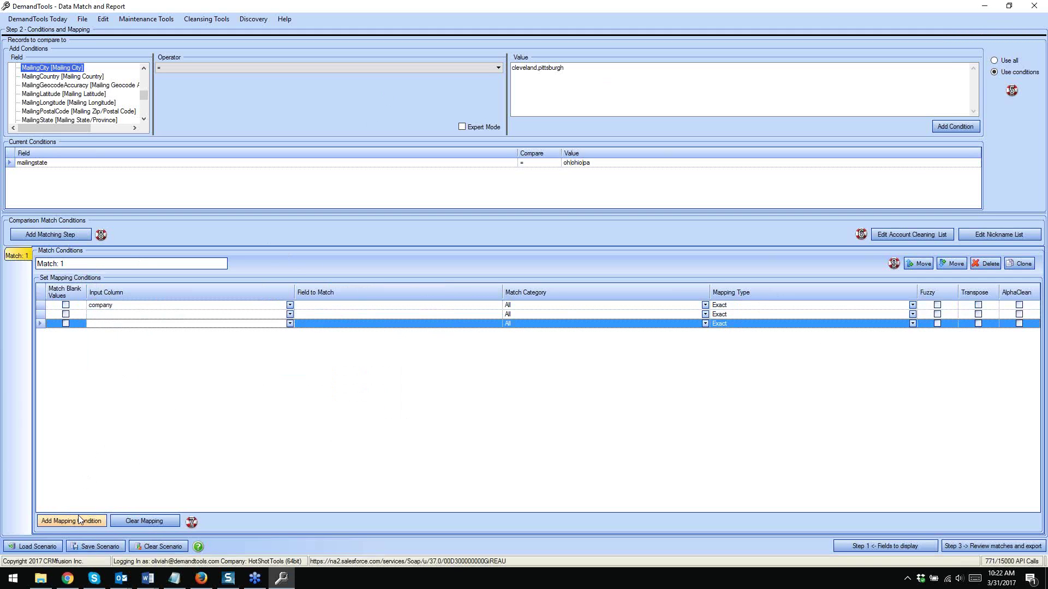
pyautogui.click(77, 522)
pyautogui.click(76, 523)
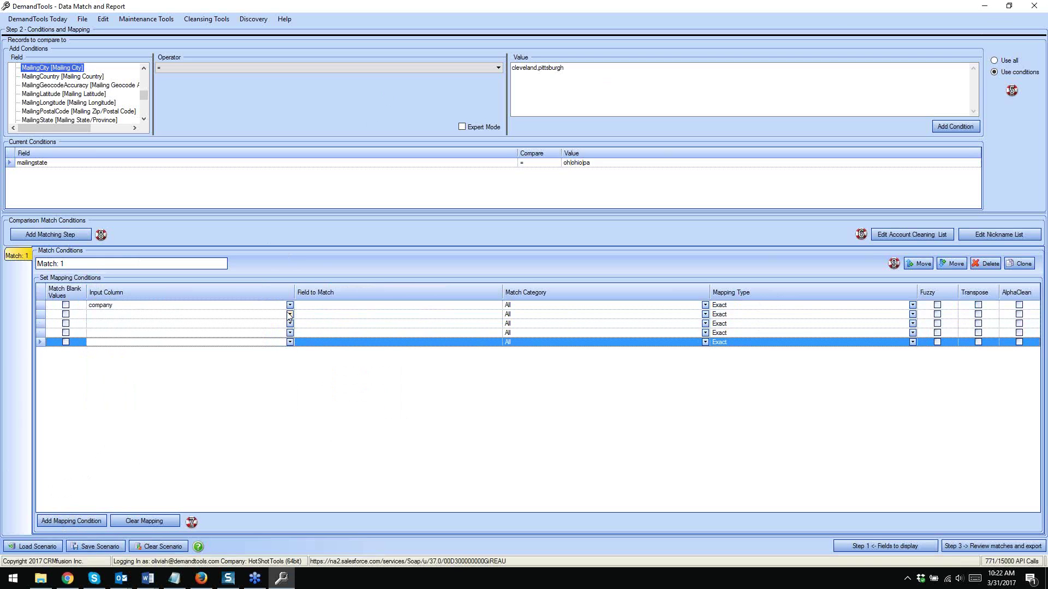
# Map the company column to the Name [Account Name] field of the related Account
pyautogui.click(392, 307)
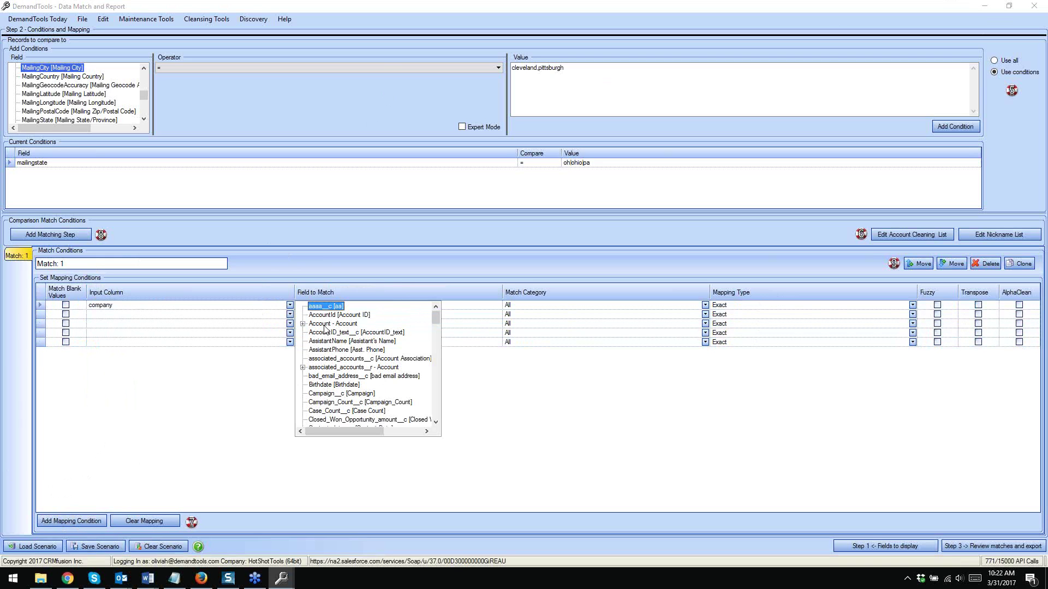
pyautogui.click(303, 324)
pyautogui.scroll(-20, 342, 367)
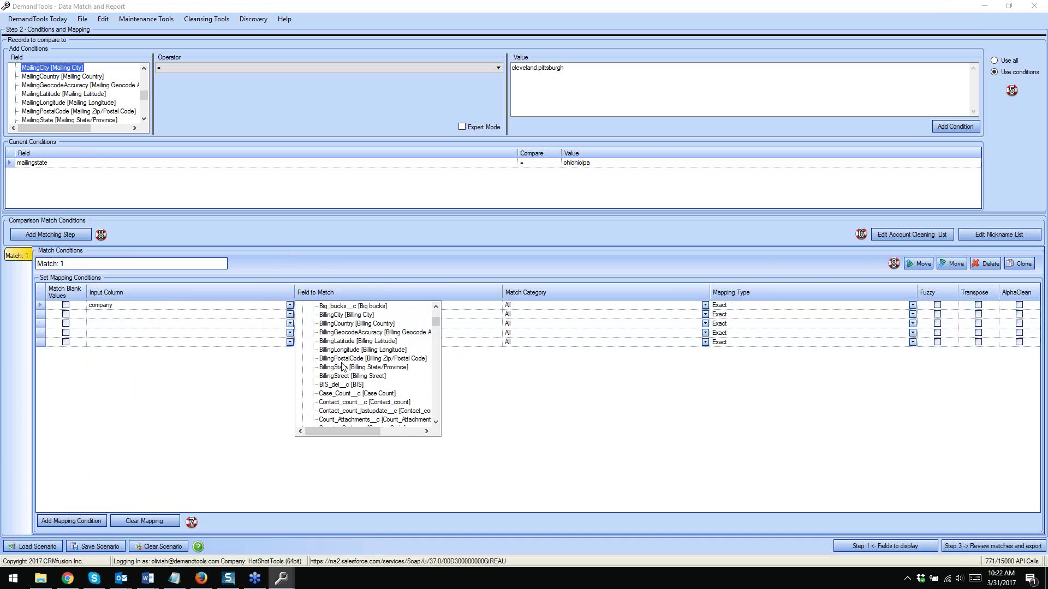
pyautogui.scroll(-3, 342, 367)
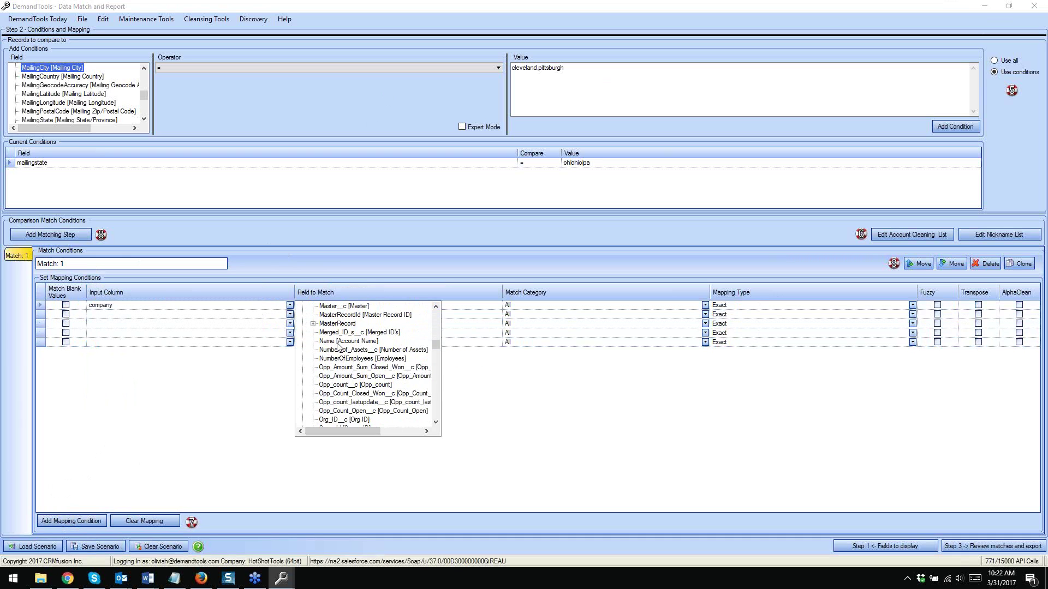
pyautogui.click(338, 344)
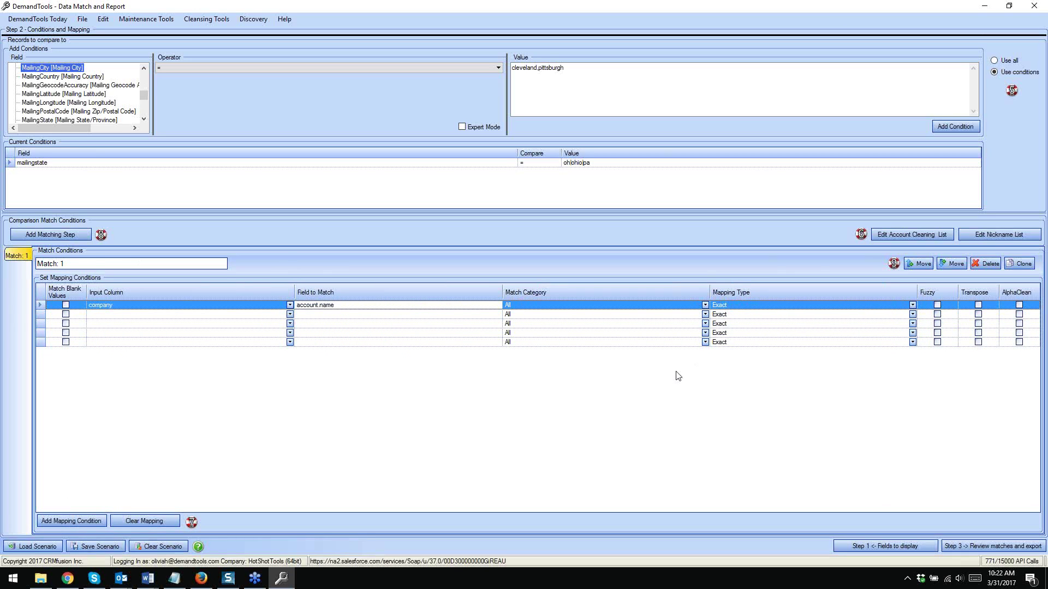
# Set the second mapping condition to match the firstname column with the contact's FirstName field
pyautogui.click(290, 315)
pyautogui.click(106, 354)
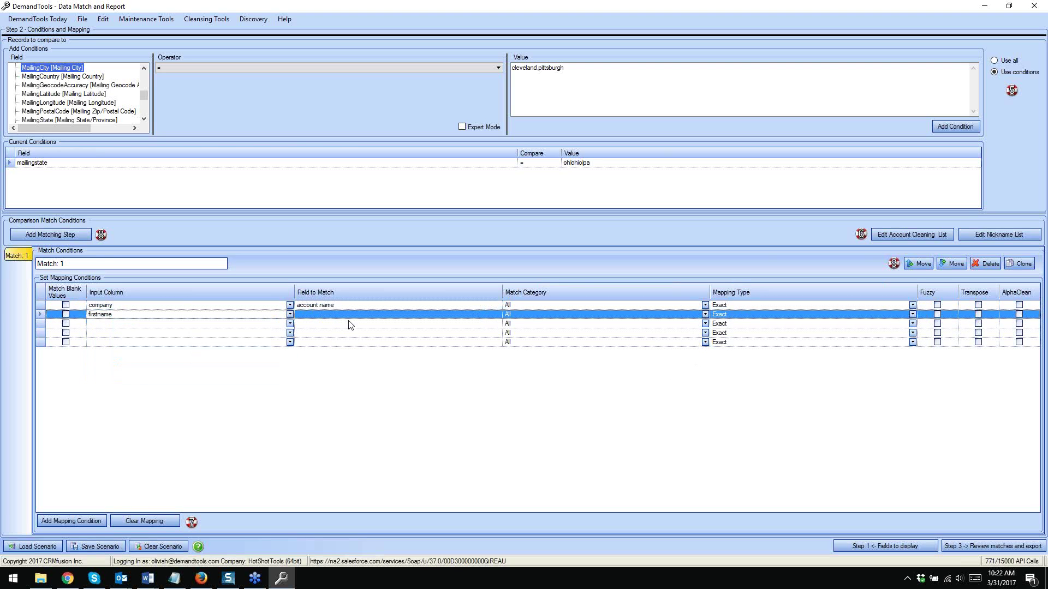
pyautogui.click(350, 316)
pyautogui.scroll(-10, 350, 323)
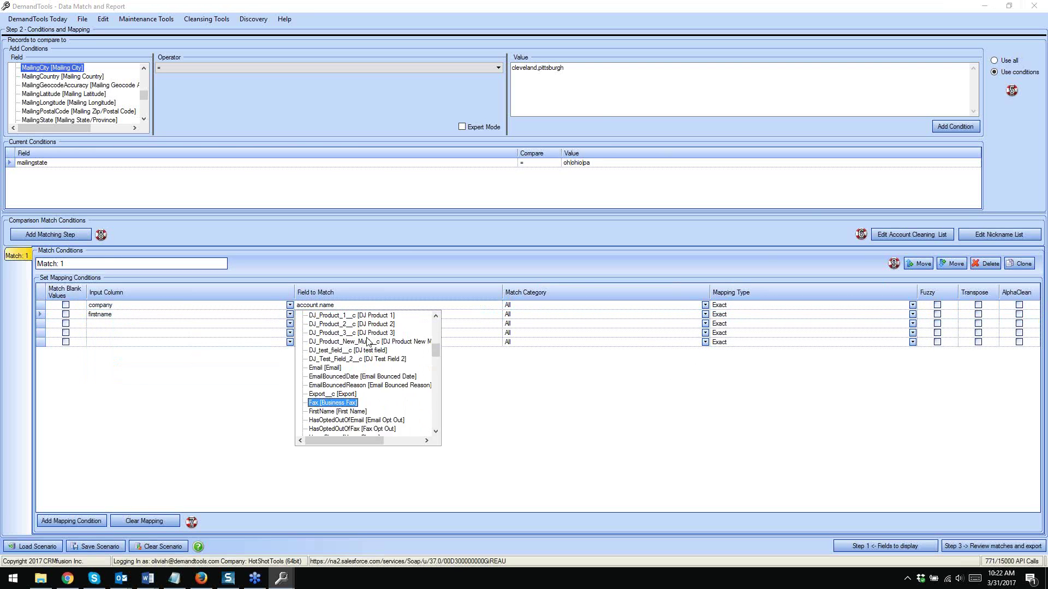
pyautogui.click(340, 391)
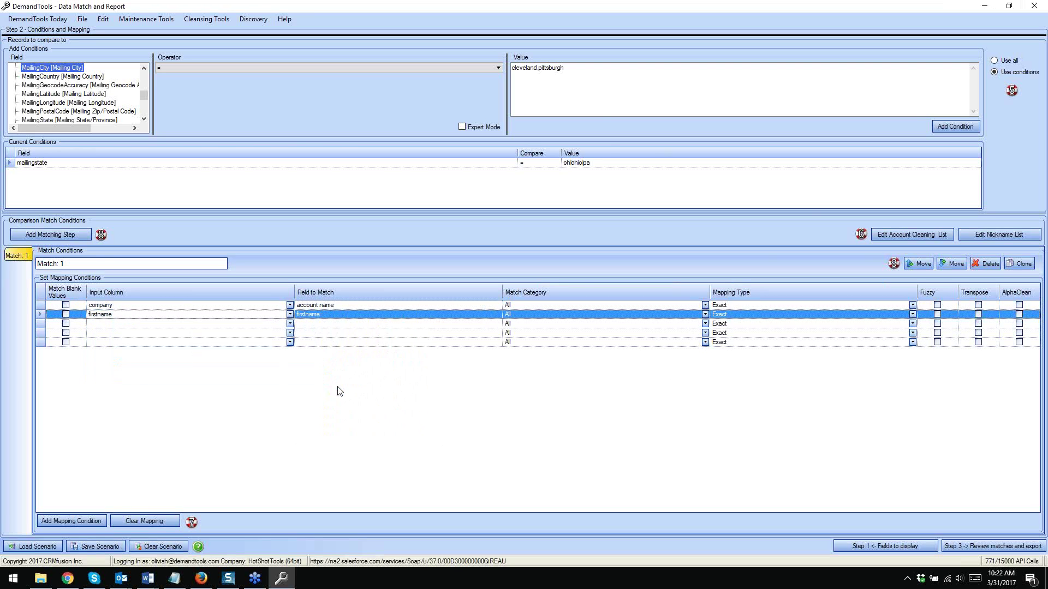
# Set the third mapping condition to match the email column with the contact's Email field
pyautogui.click(289, 325)
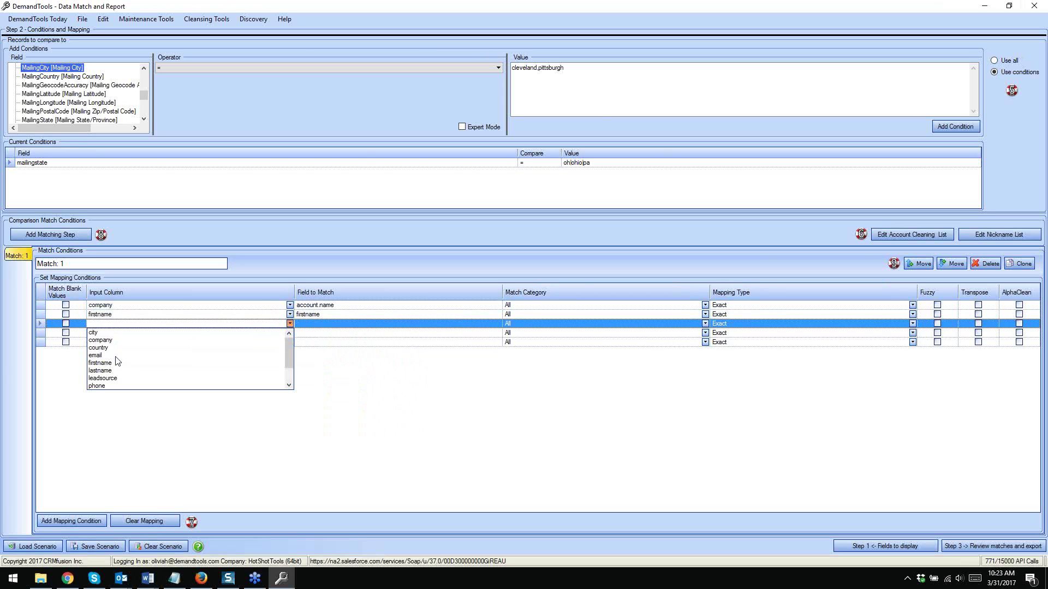
pyautogui.click(100, 358)
pyautogui.click(311, 324)
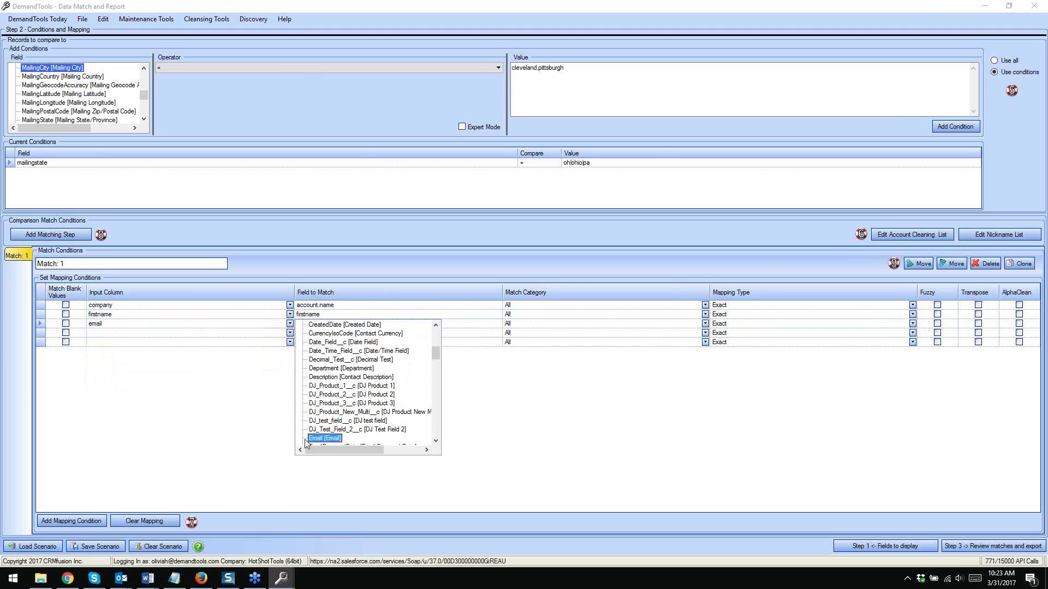
pyautogui.click(308, 443)
# Set the fourth mapping condition to match the lastname column with the contact's LastName field
pyautogui.click(248, 334)
pyautogui.press('l')
pyautogui.click(315, 333)
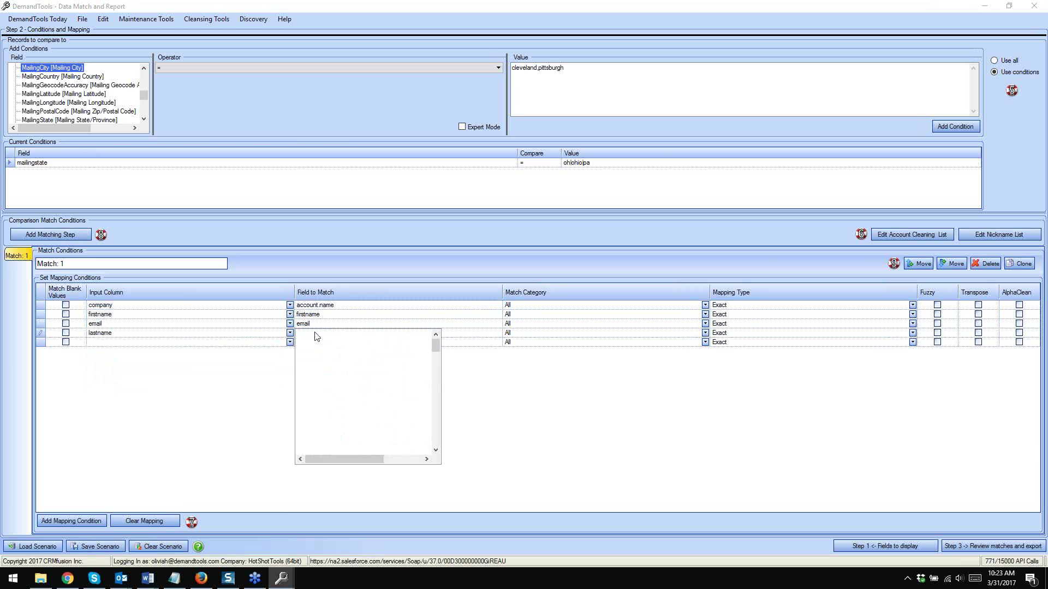
pyautogui.scroll(-4, 353, 371)
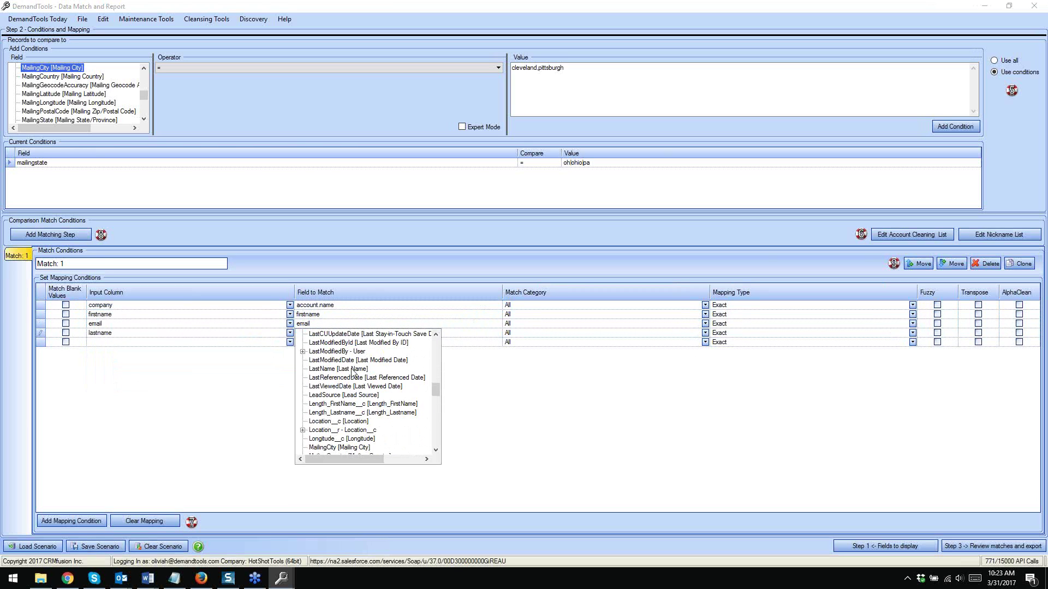
pyautogui.click(324, 369)
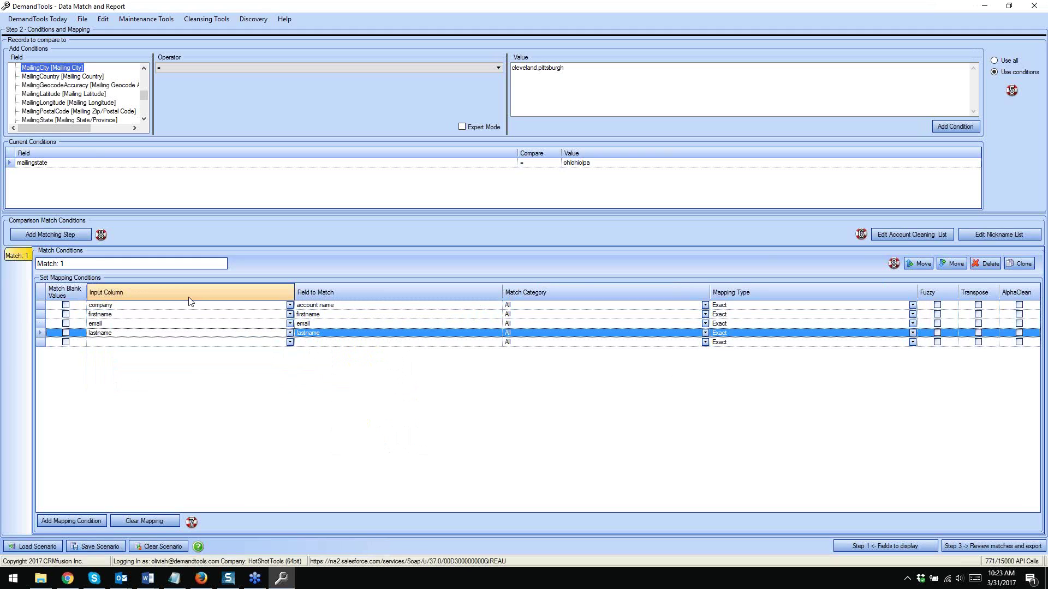
# Set the fifth mapping condition to match the street column with the MailingStreet field
pyautogui.click(161, 344)
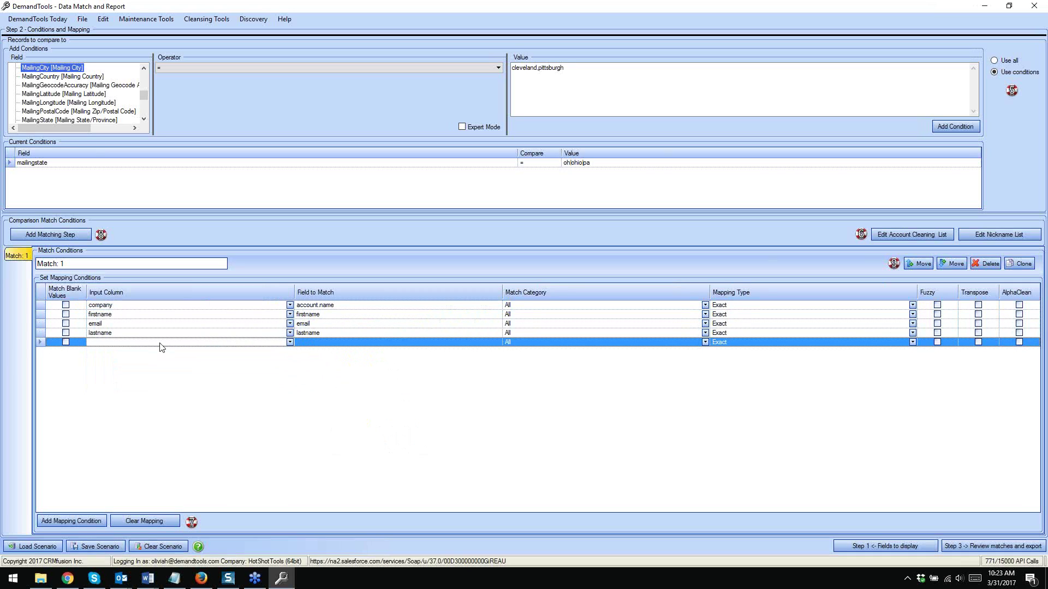
pyautogui.click(289, 343)
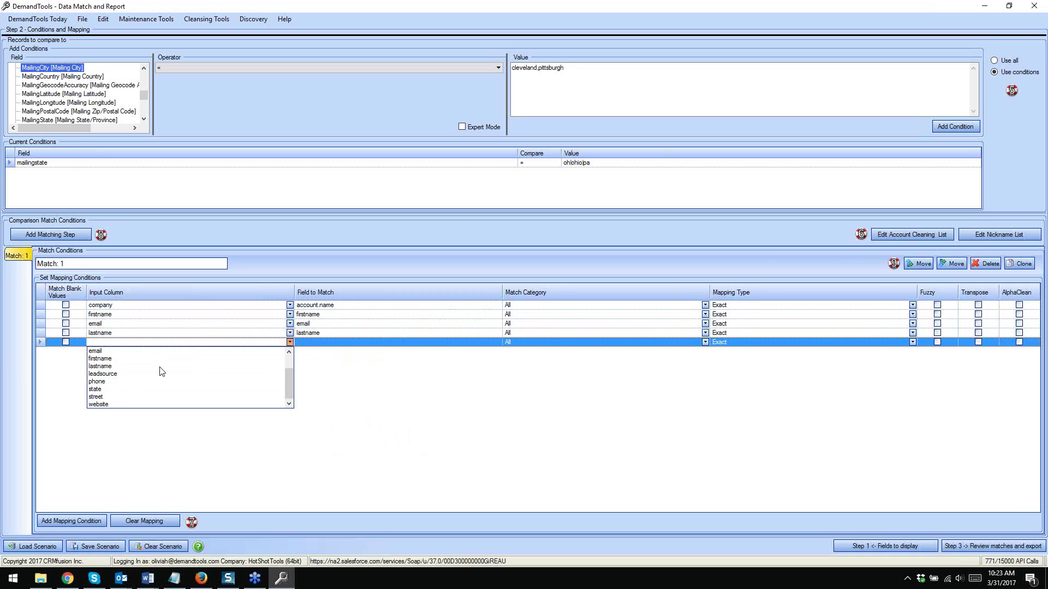
pyautogui.click(101, 397)
pyautogui.click(376, 343)
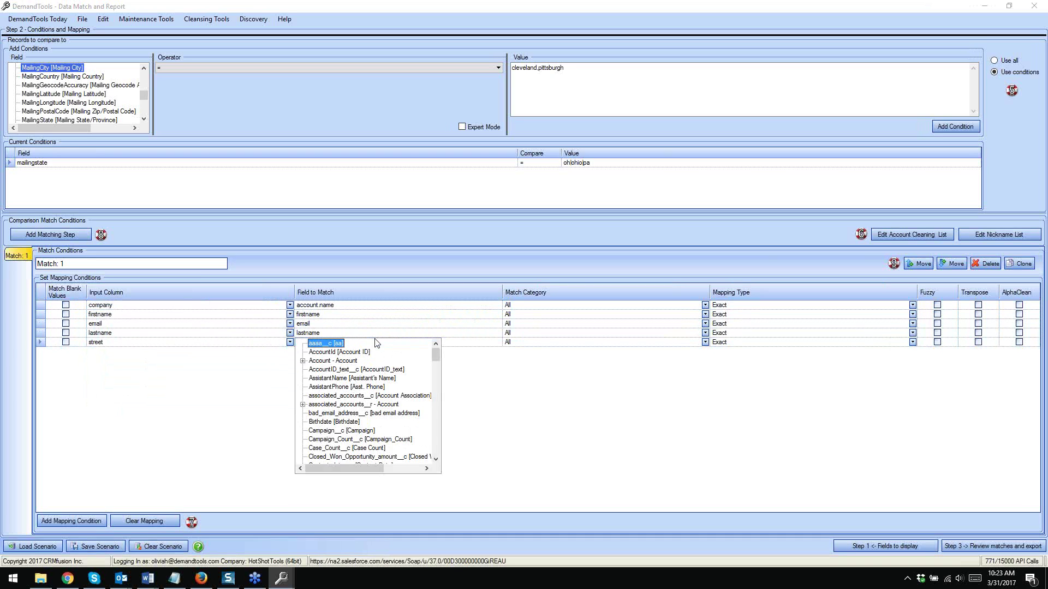
pyautogui.scroll(-10, 417, 382)
pyautogui.scroll(-1, 363, 415)
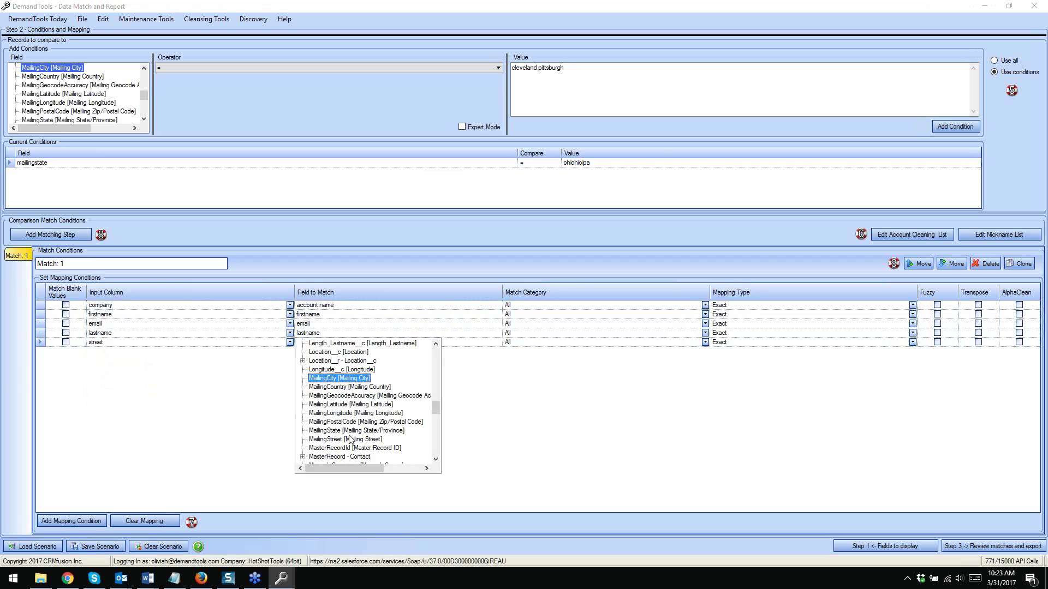
pyautogui.click(352, 439)
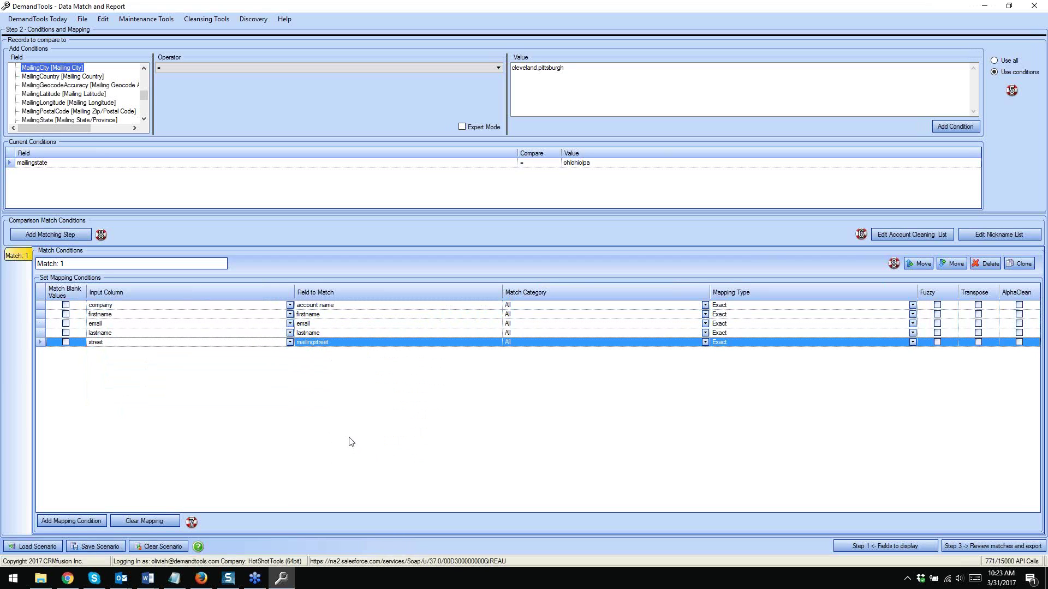
# Add a sixth mapping condition that matches the city column with the MailingCity field
pyautogui.click(86, 520)
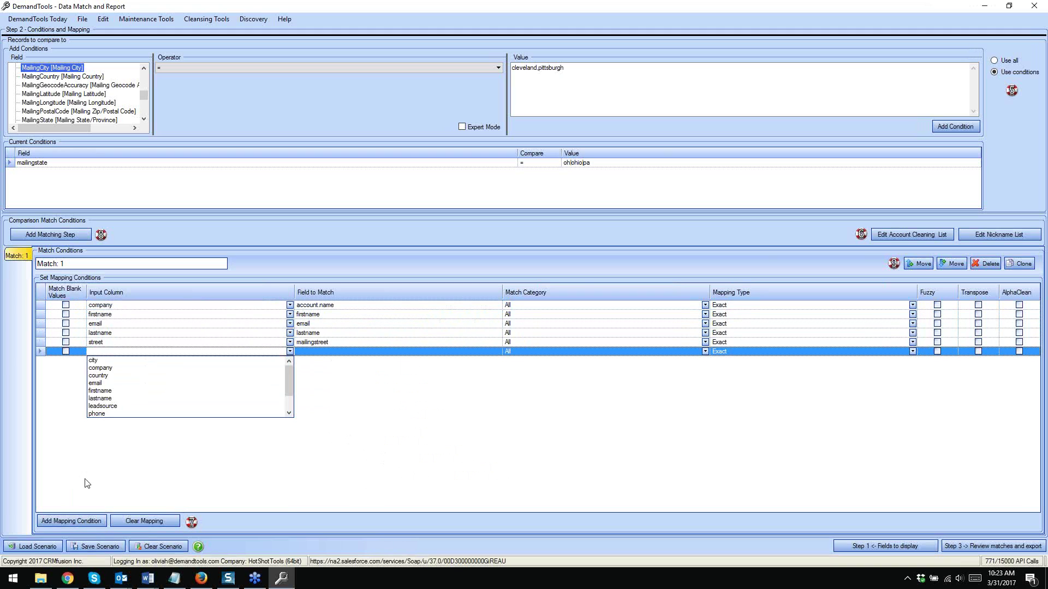
pyautogui.click(102, 361)
pyautogui.click(381, 352)
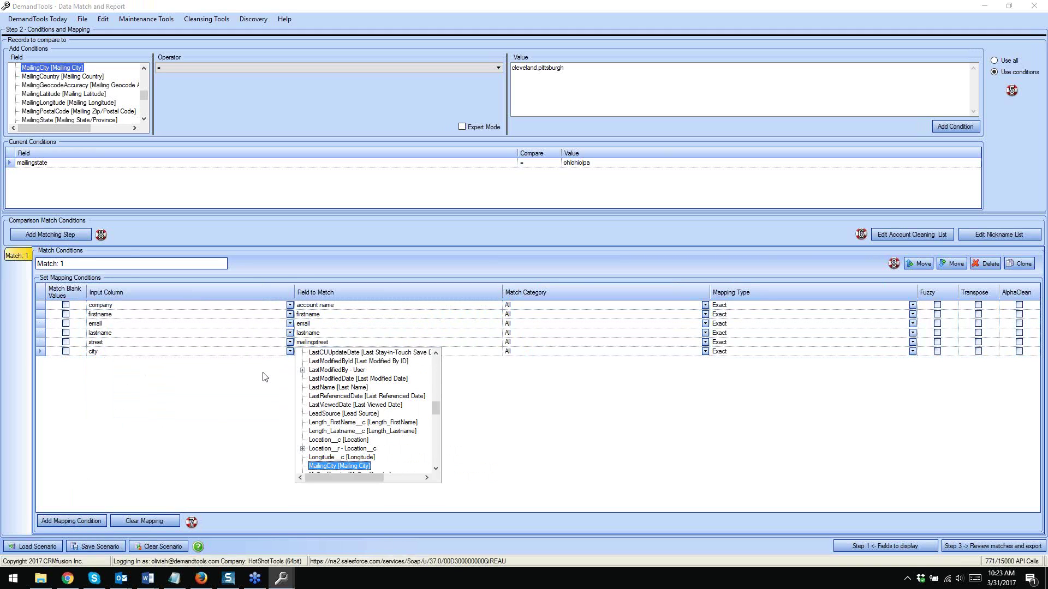
pyautogui.click(338, 443)
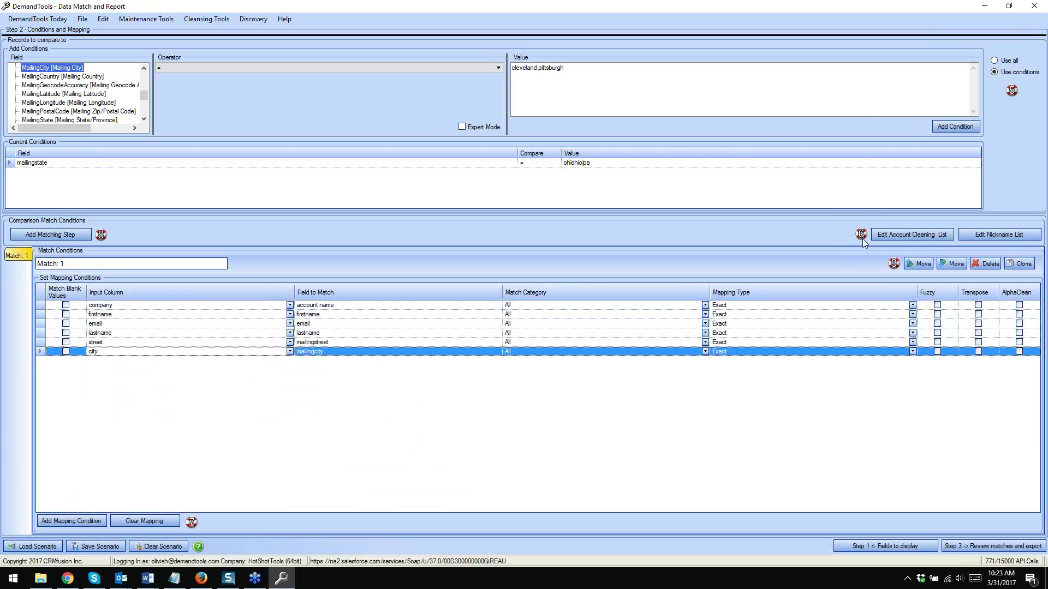
# Read the online help on mapping types and account cleaning list customization, and return to DemandTools
pyautogui.moveTo(862, 236)
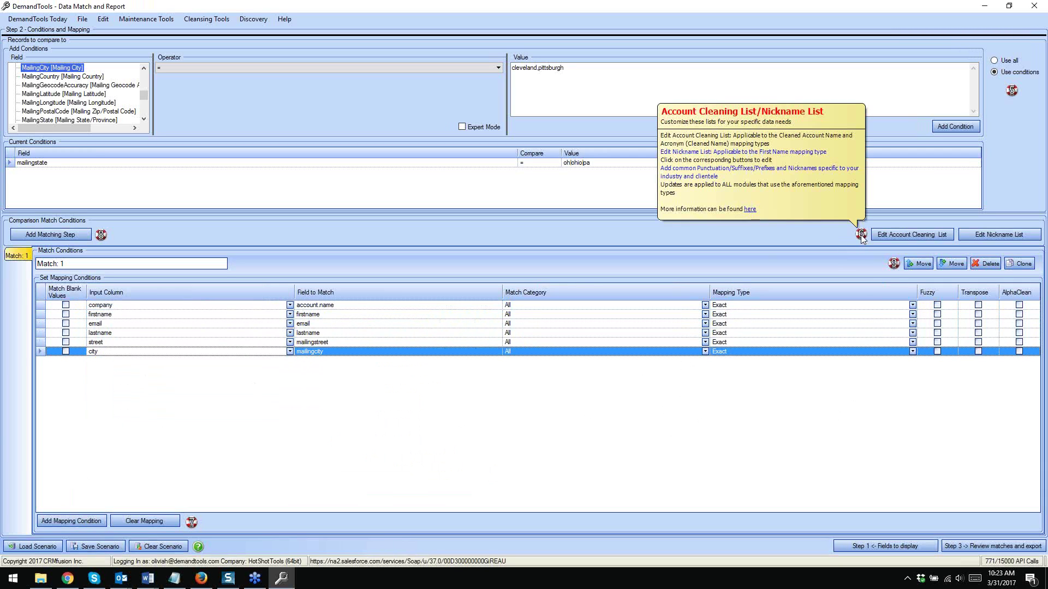
pyautogui.click(751, 209)
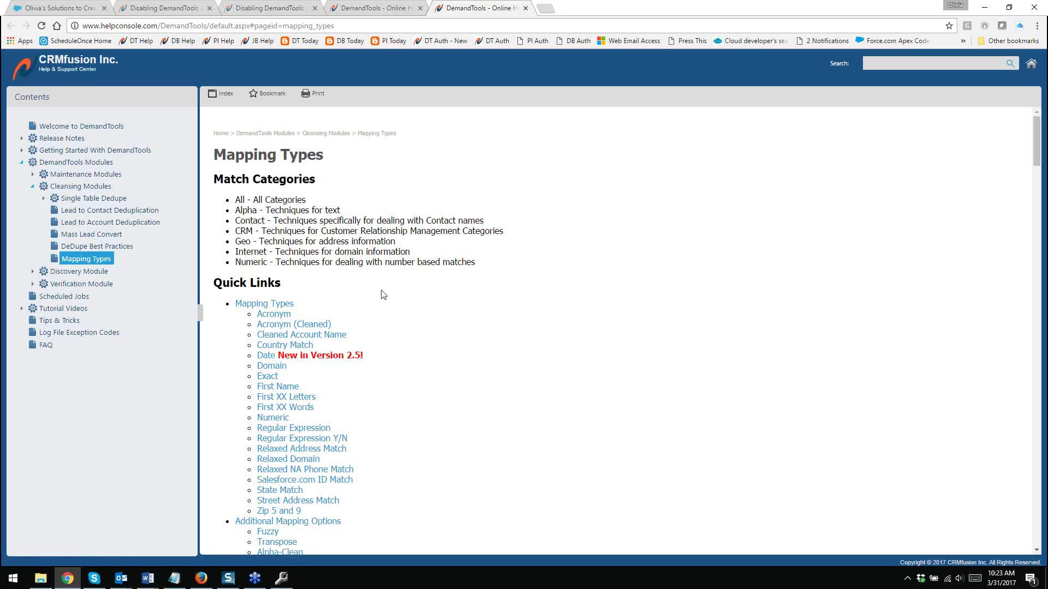
pyautogui.scroll(-7, 381, 294)
pyautogui.scroll(-10, 381, 295)
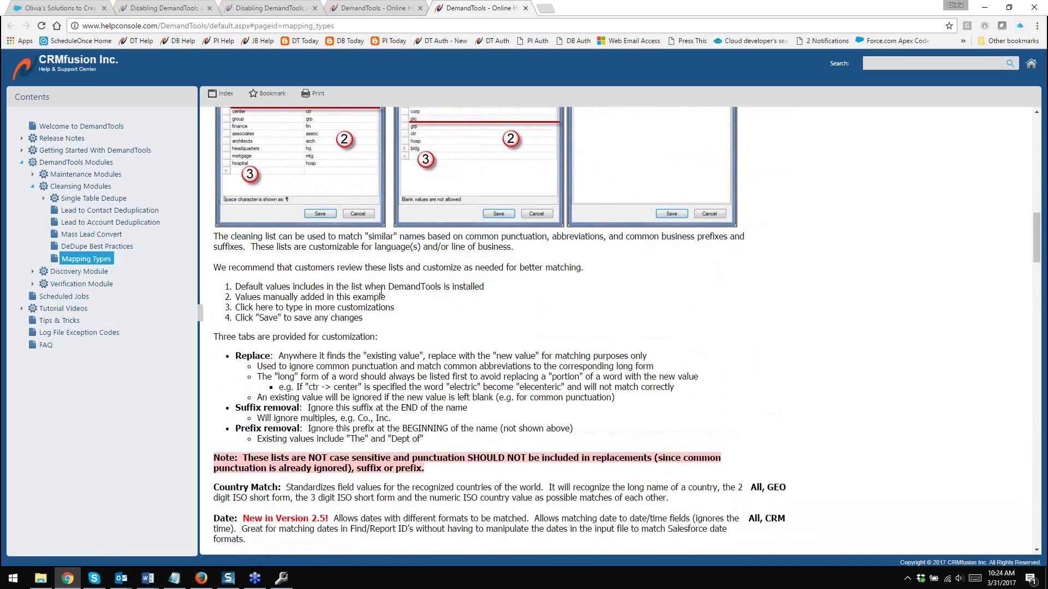
pyautogui.hotkey('alt', 'Tab')
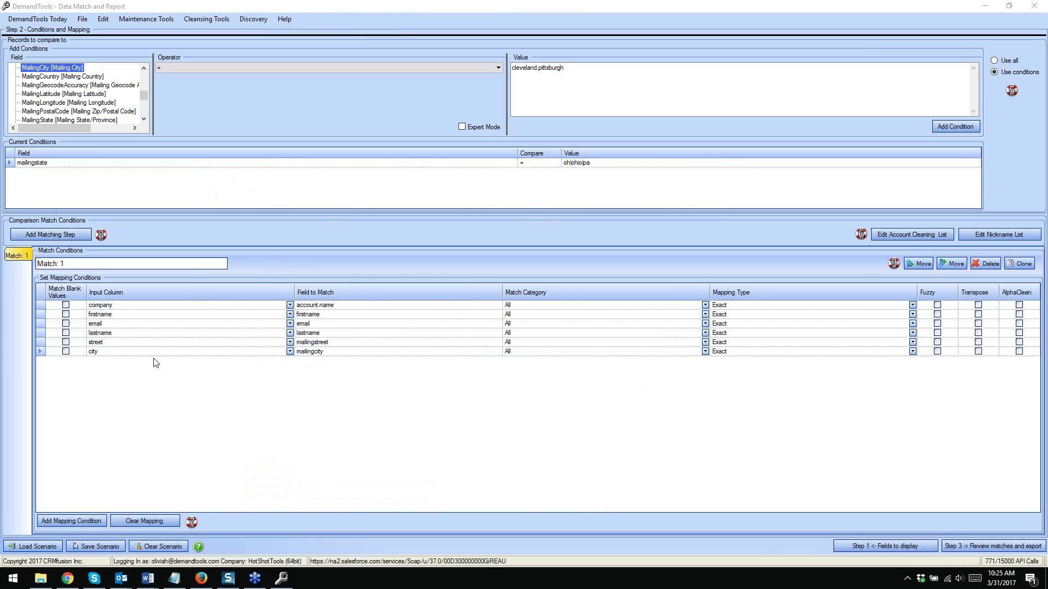
# Enable Match Blank Values for the city, email and street mapping conditions
pyautogui.click(65, 351)
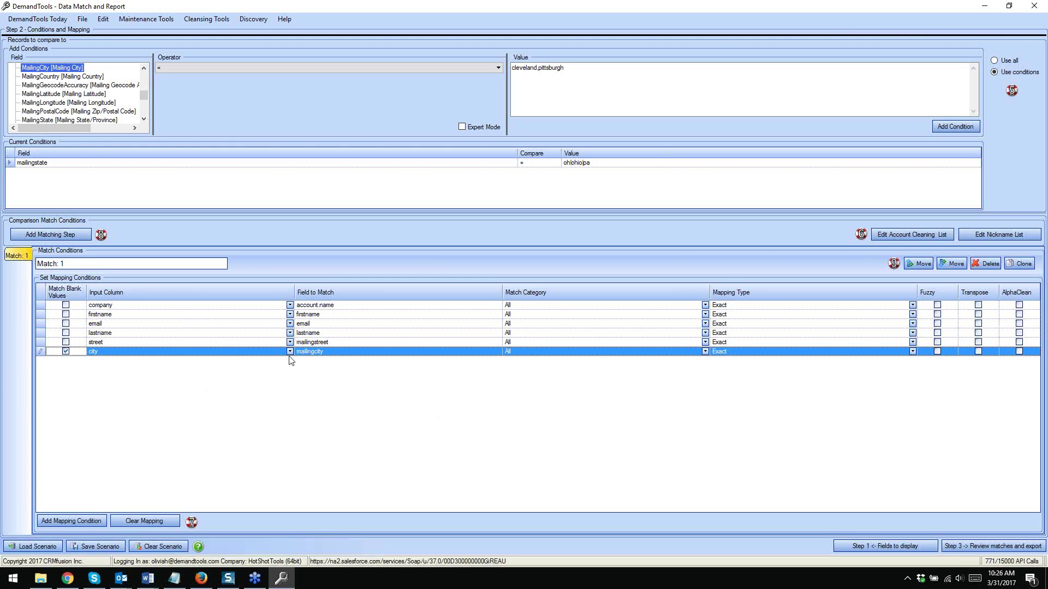
pyautogui.click(65, 324)
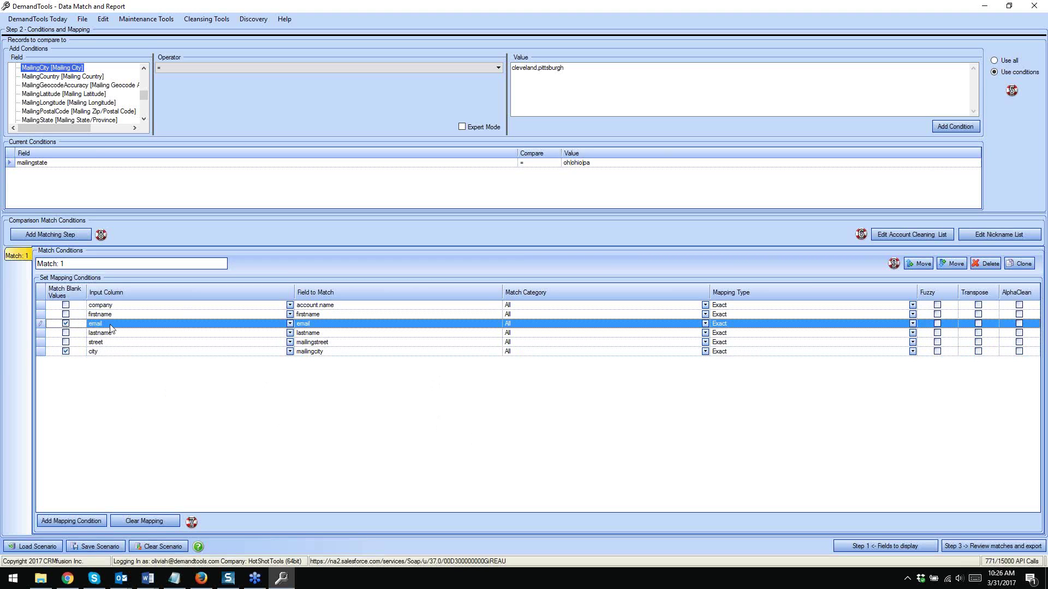
pyautogui.click(66, 343)
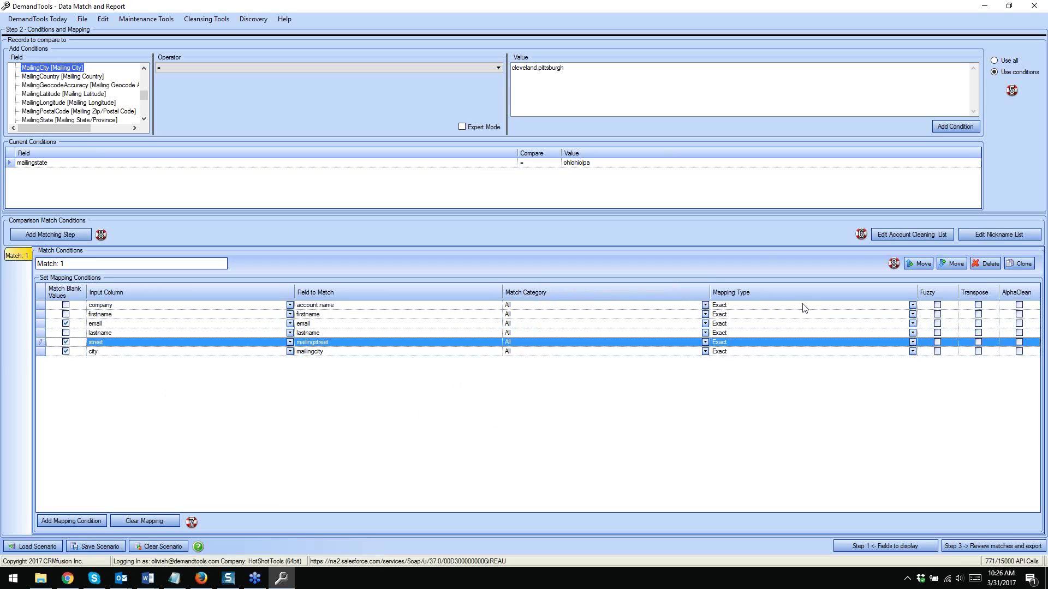
# Examine the mapping types offered for the company condition under the All and Alpha match categories, and return the category to All
pyautogui.click(912, 305)
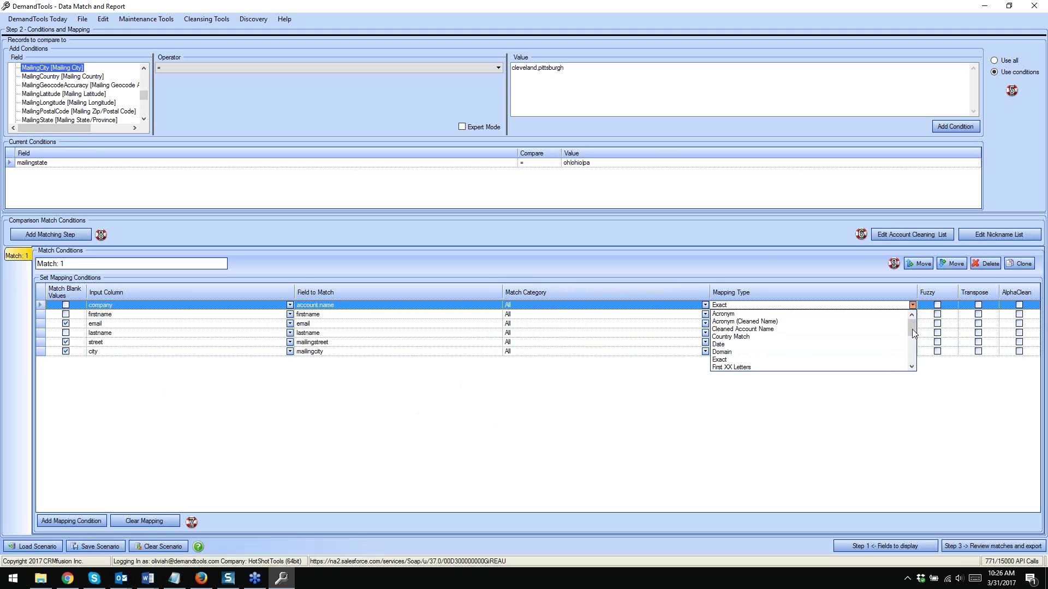
pyautogui.scroll(-3, 912, 349)
pyautogui.scroll(3, 912, 339)
pyautogui.click(705, 305)
pyautogui.click(705, 305)
pyautogui.click(532, 322)
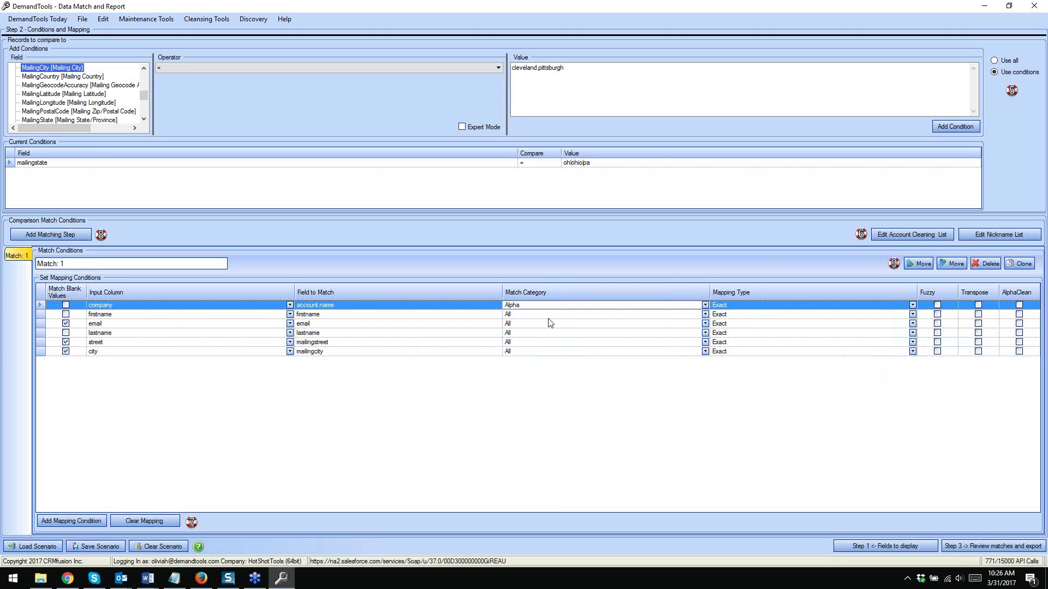
pyautogui.click(912, 305)
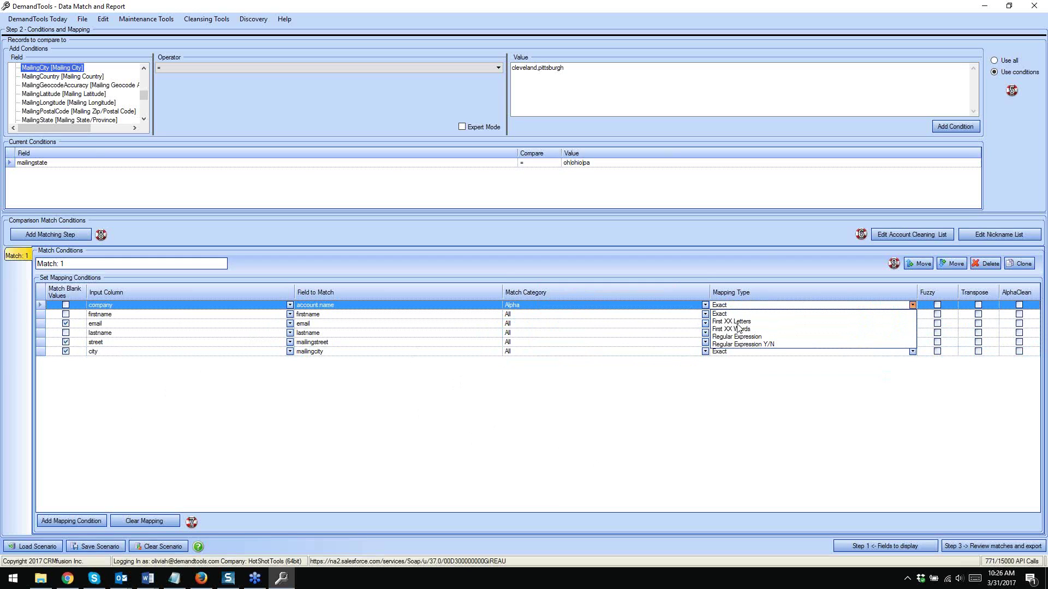
pyautogui.click(705, 305)
pyautogui.click(705, 305)
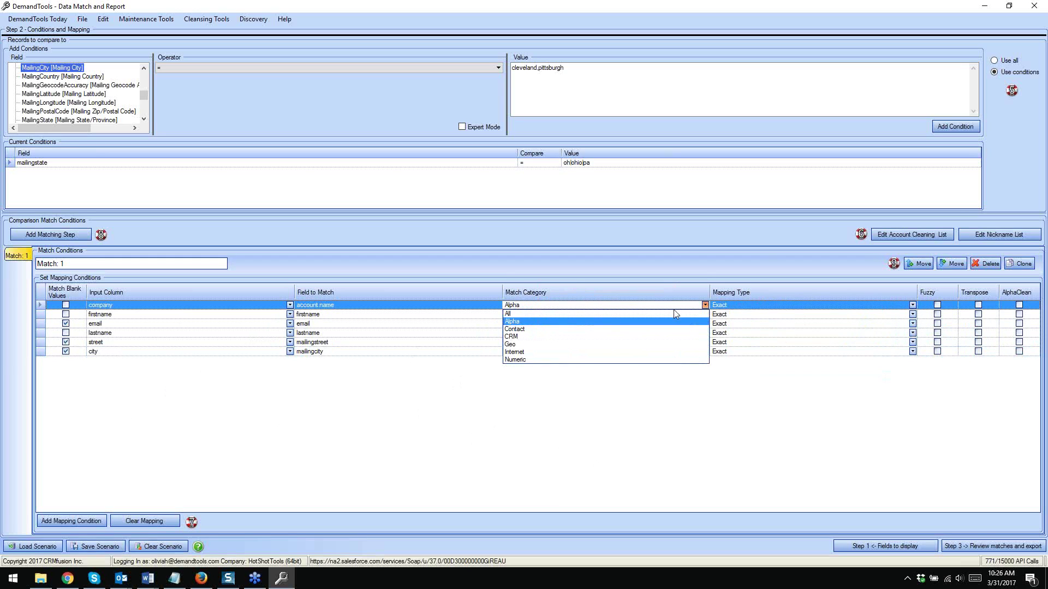
pyautogui.click(568, 315)
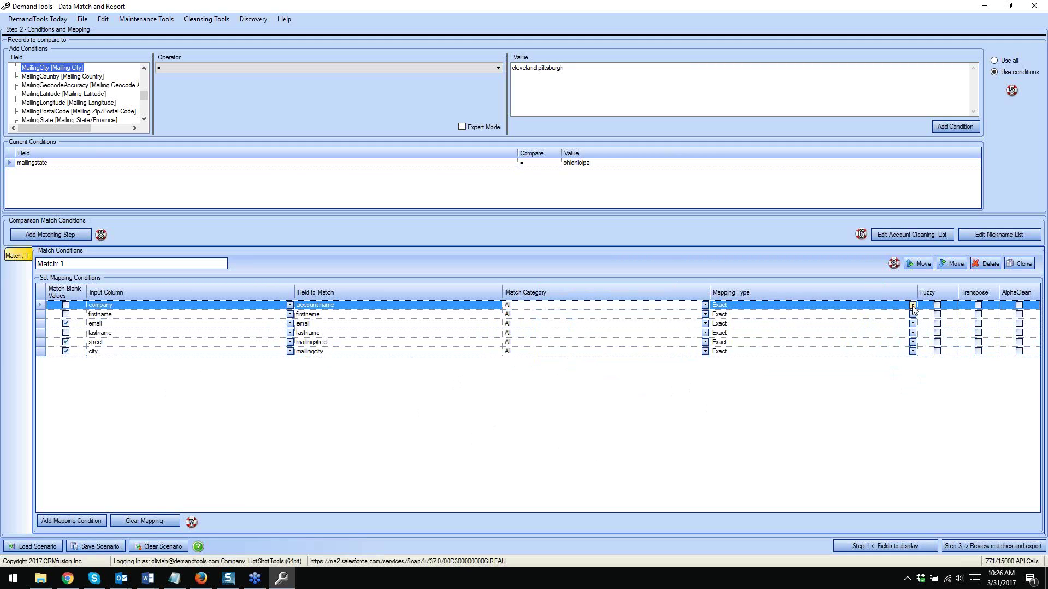
# Set the company condition's mapping type to Cleaned Account Name
pyautogui.click(913, 306)
pyautogui.click(761, 330)
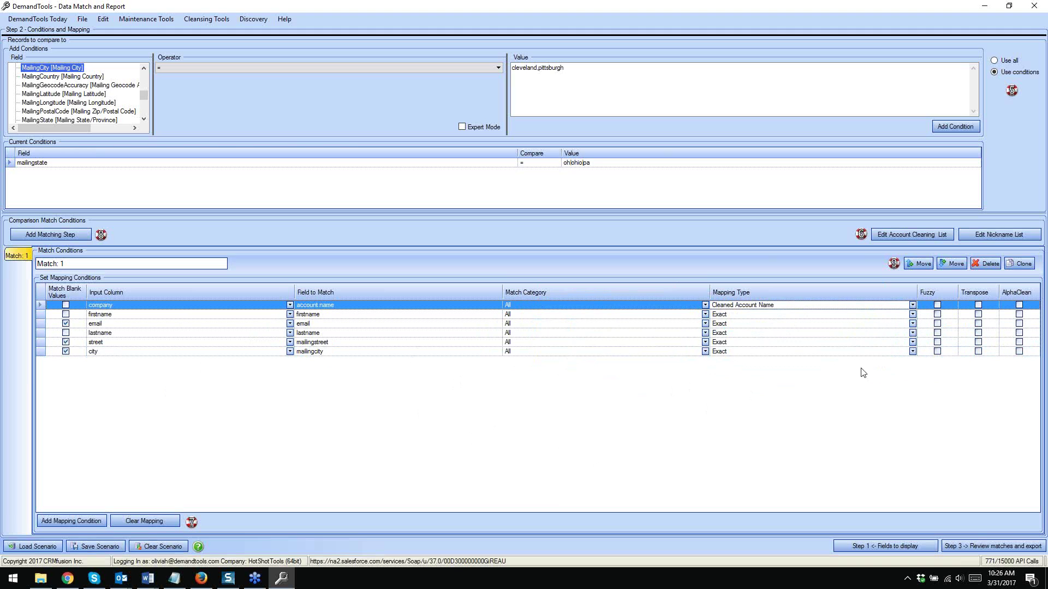
# Open the account cleaning list and examine its replacement pairs of existing and new values
pyautogui.click(904, 234)
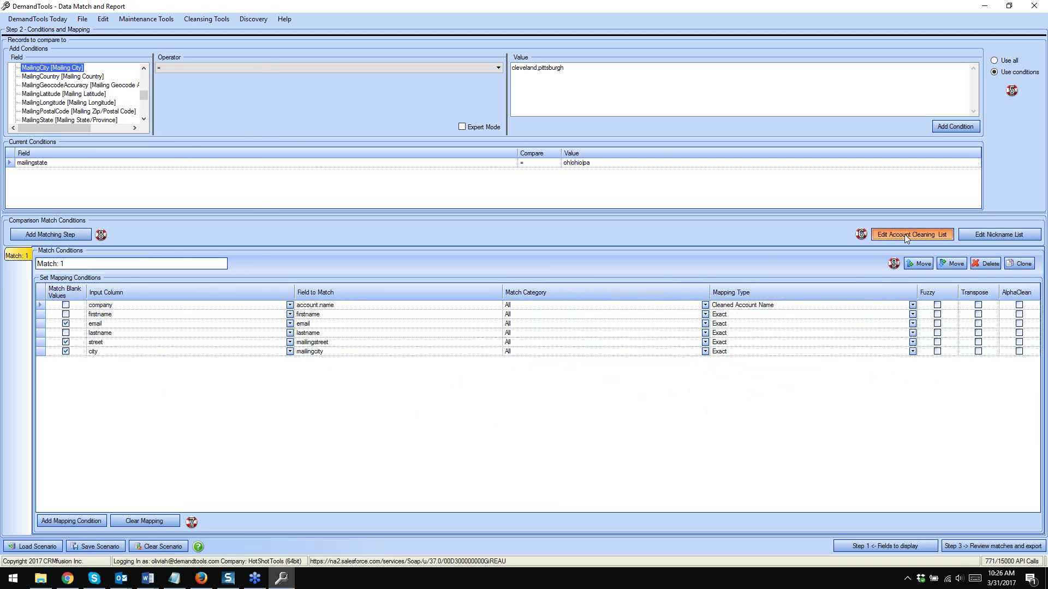
pyautogui.moveTo(132, 67); pyautogui.dragTo(533, 198)
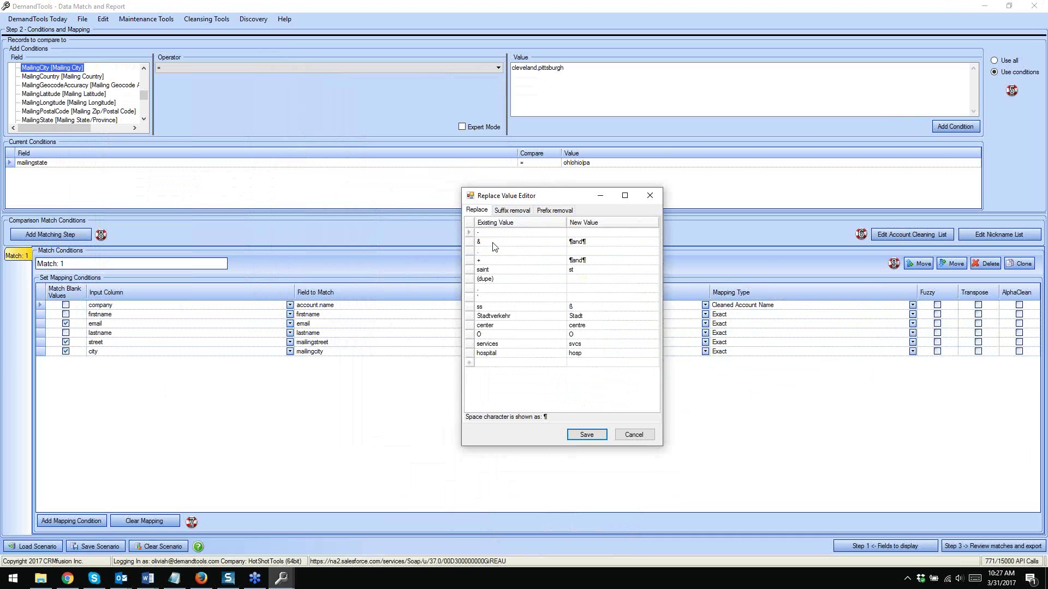
pyautogui.click(485, 297)
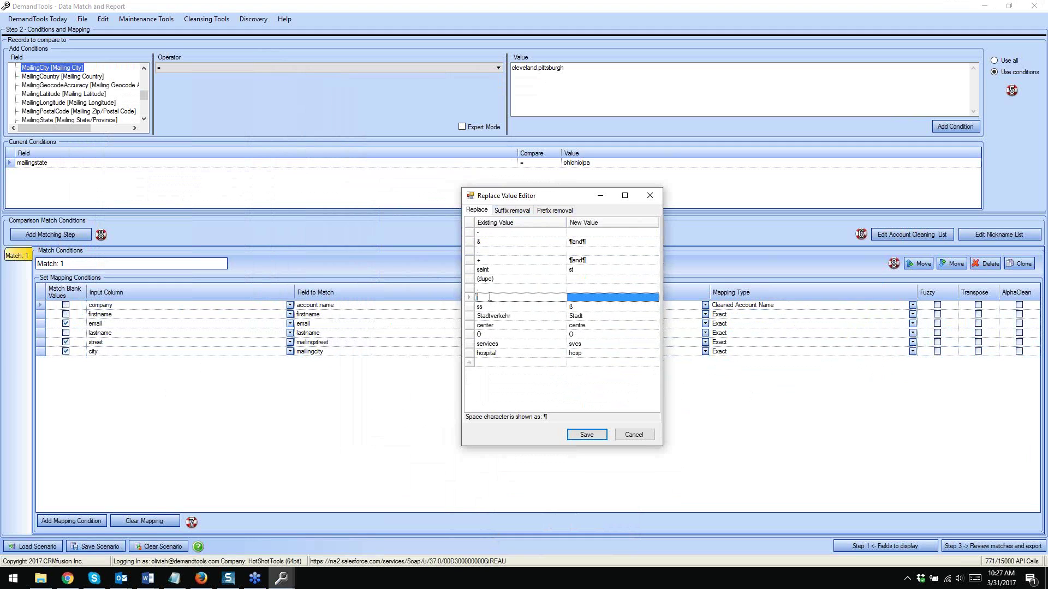
pyautogui.click(601, 295)
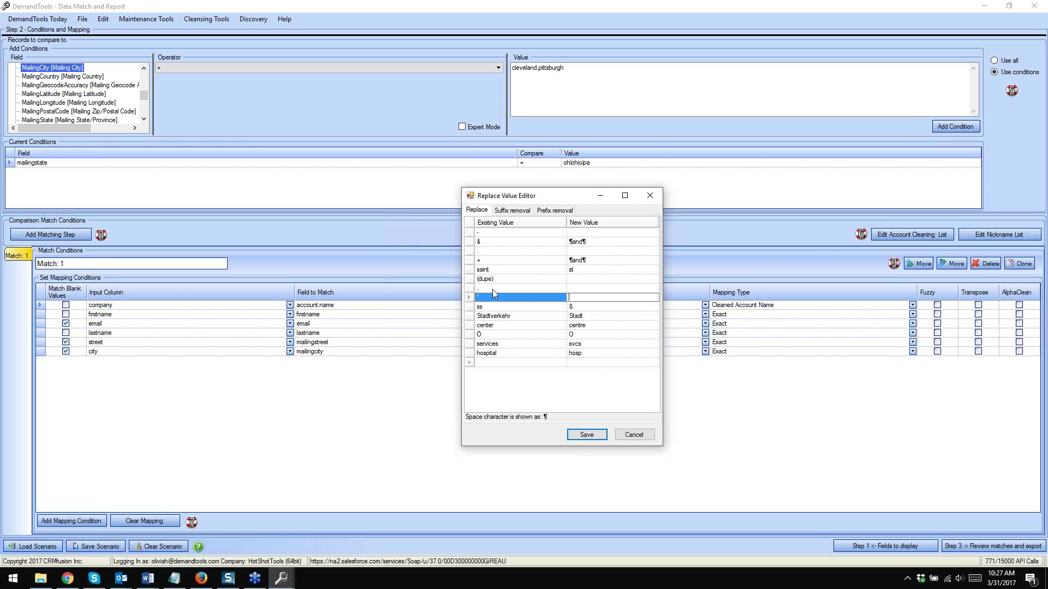
pyautogui.click(500, 270)
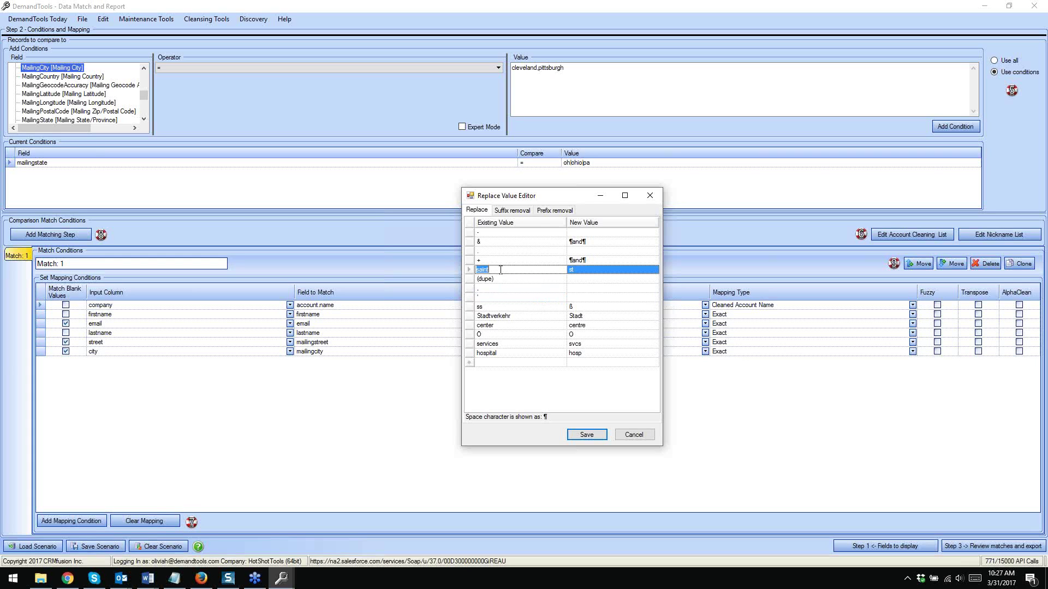
pyautogui.press('Tab')
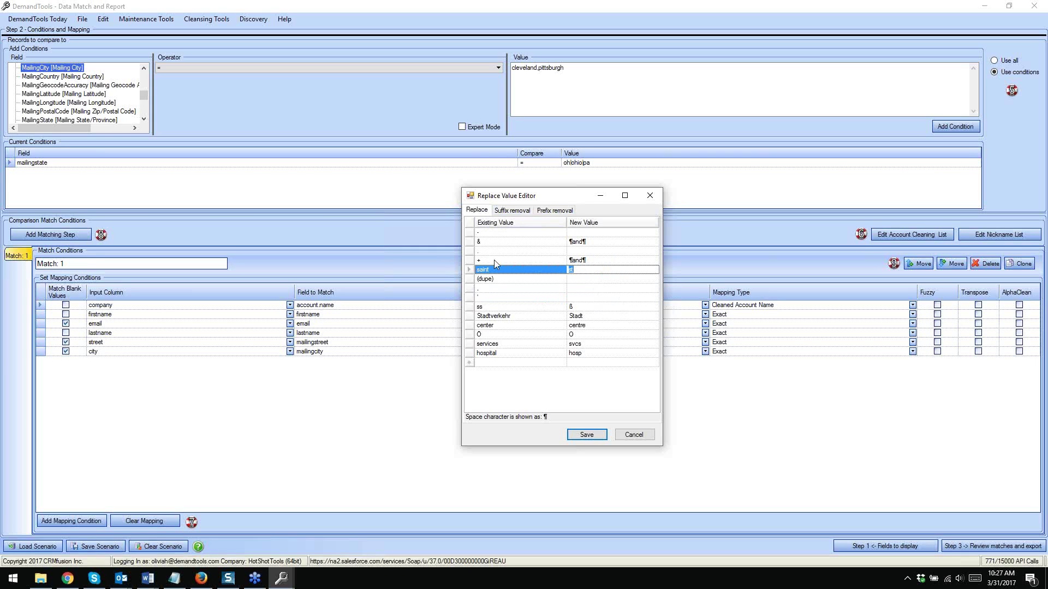
pyautogui.press('End')
pyautogui.click(502, 364)
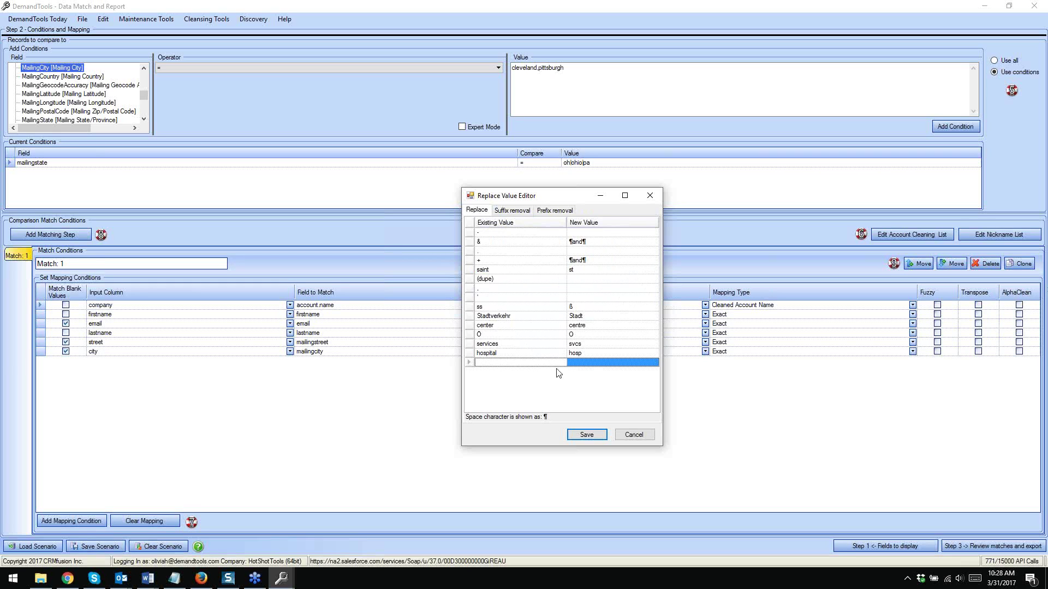
pyautogui.click(469, 353)
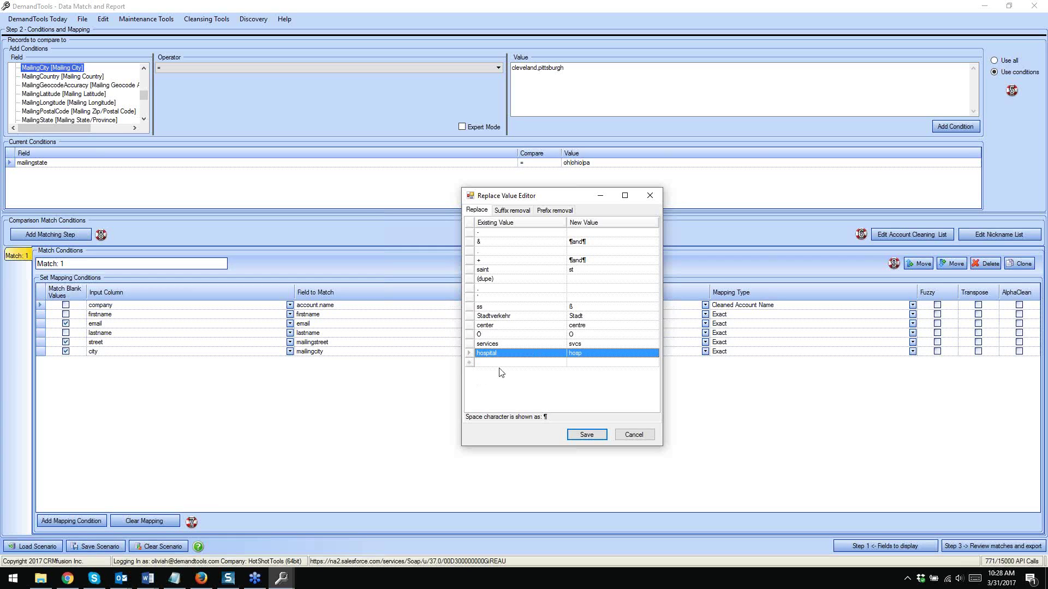
# Review the suffixes and prefixes removed by the account cleaning list, and close it without saving
pyautogui.click(513, 210)
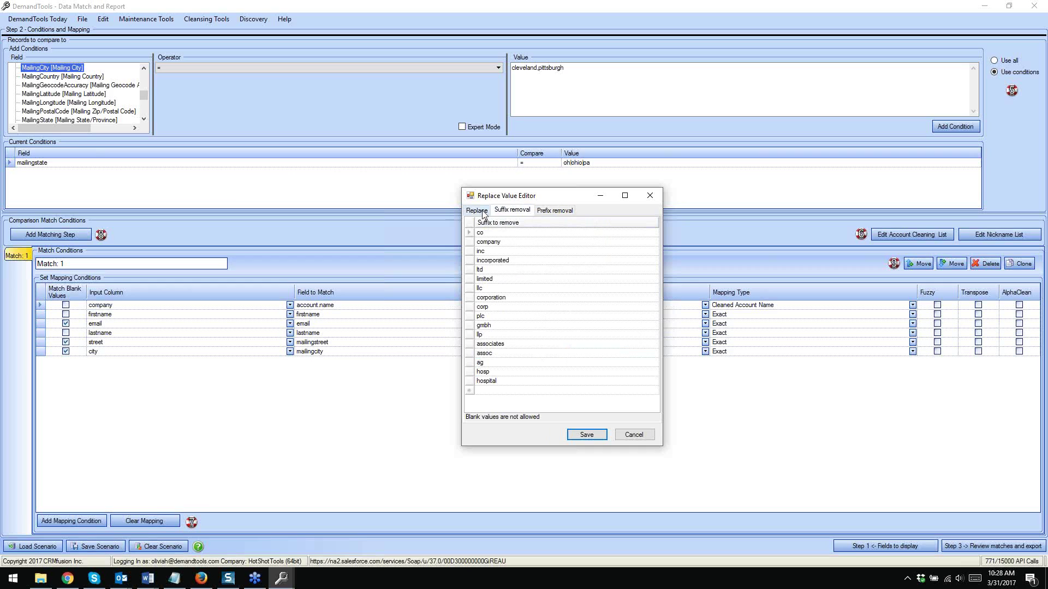
pyautogui.doubleClick(490, 244)
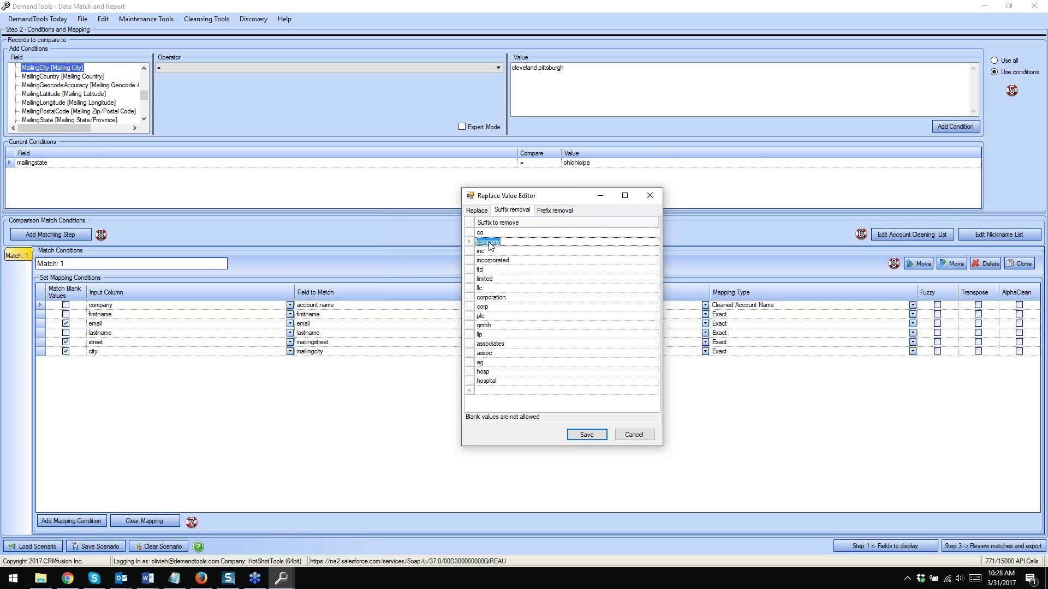
pyautogui.click(555, 210)
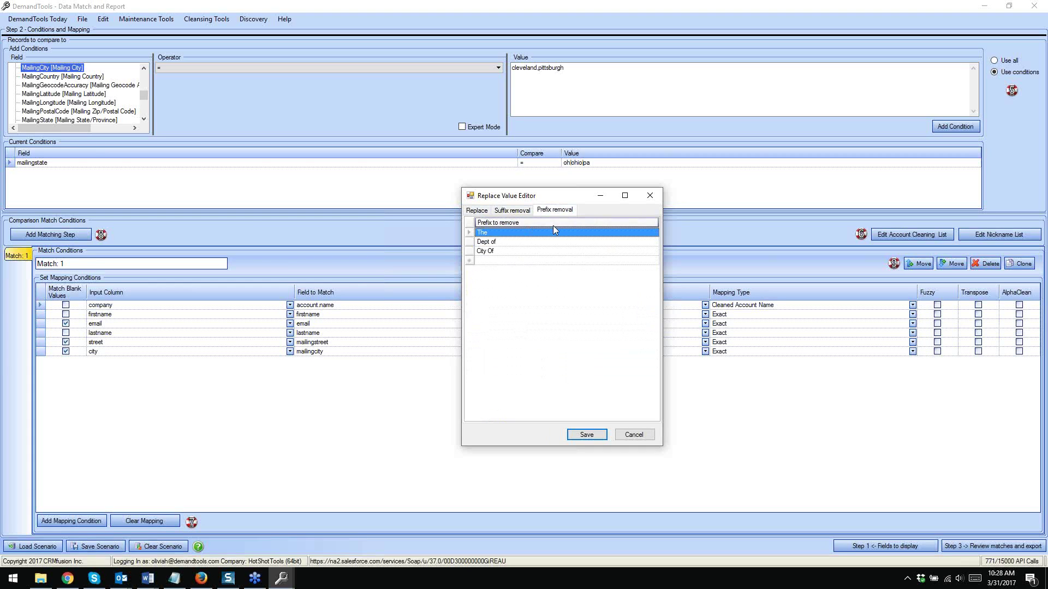
pyautogui.click(631, 440)
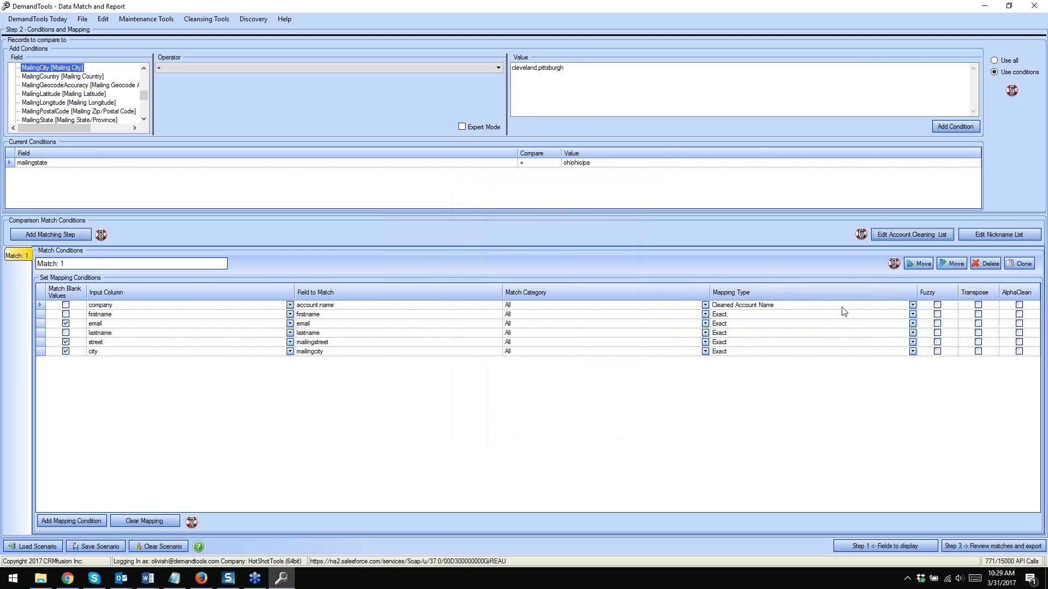
# Enable Fuzzy and AlphaClean for the company mapping condition, leaving Transpose off
pyautogui.click(937, 304)
pyautogui.click(978, 305)
pyautogui.click(1018, 305)
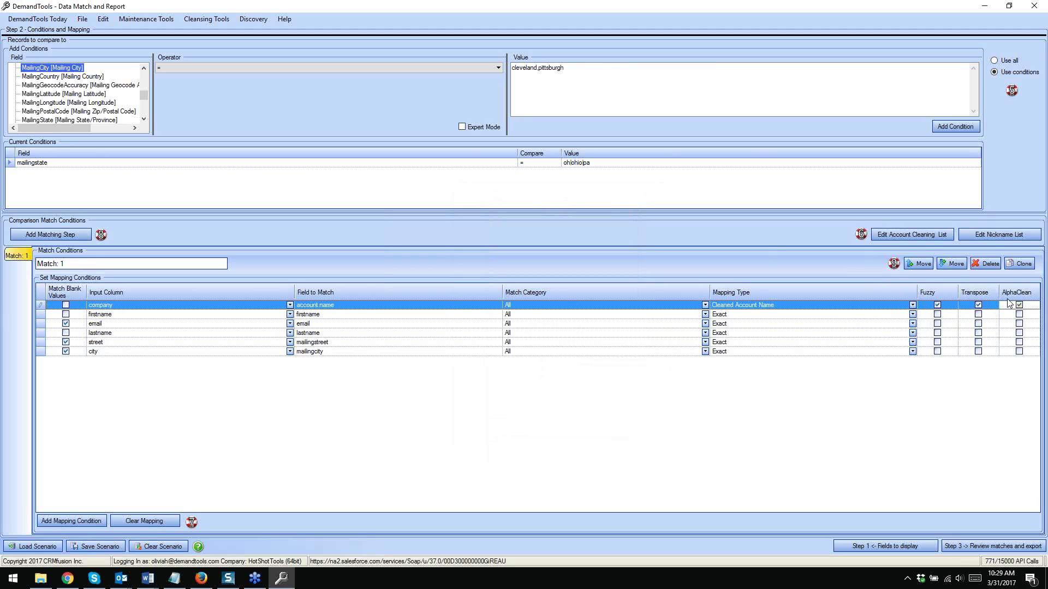
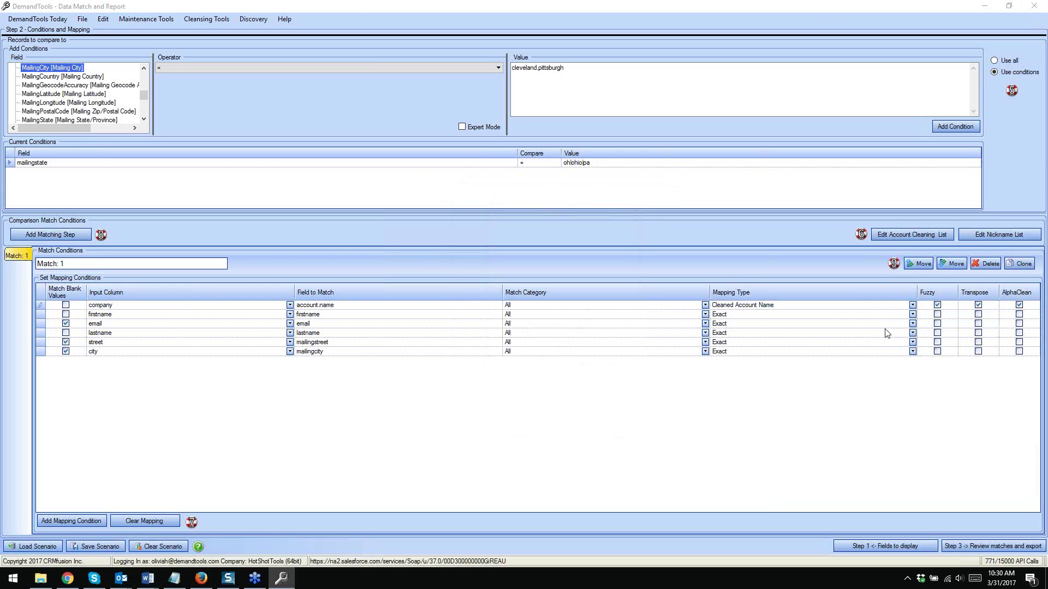
pyautogui.click(978, 306)
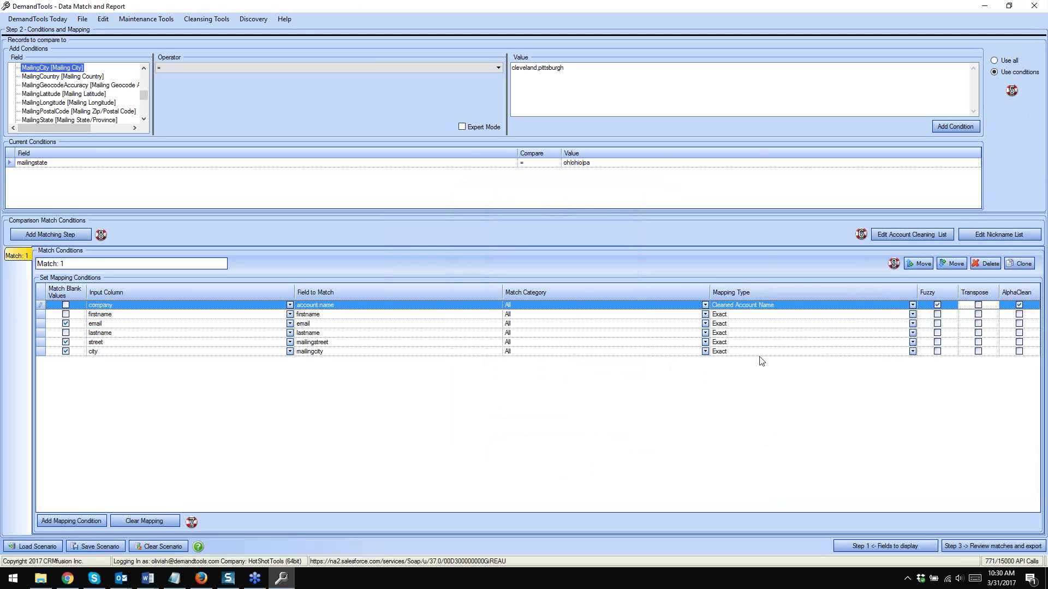
# Set the firstname condition's mapping type to FirstName
pyautogui.click(912, 315)
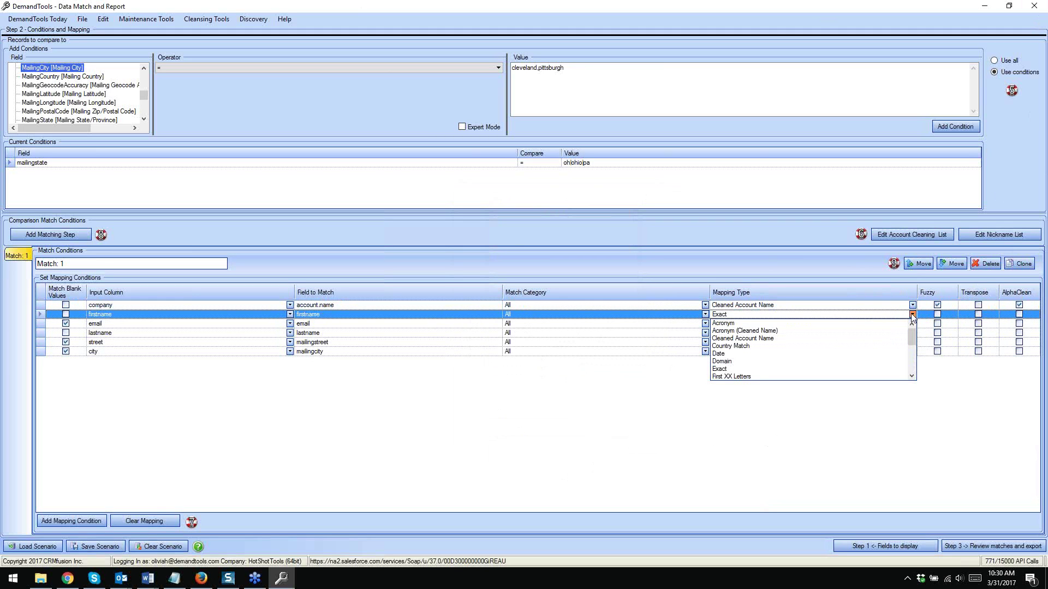
pyautogui.scroll(-1, 872, 358)
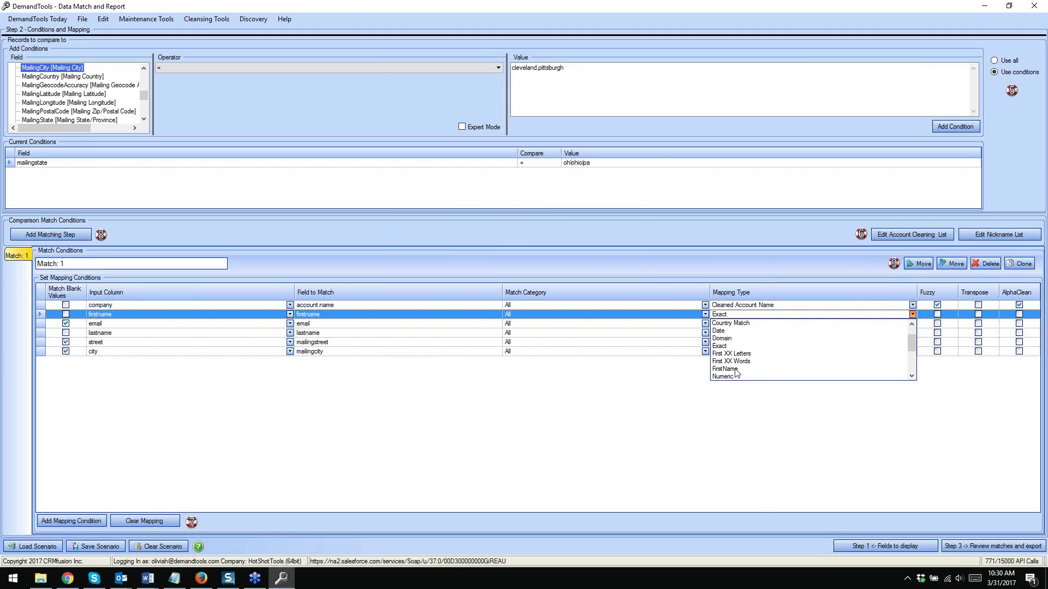
pyautogui.click(830, 375)
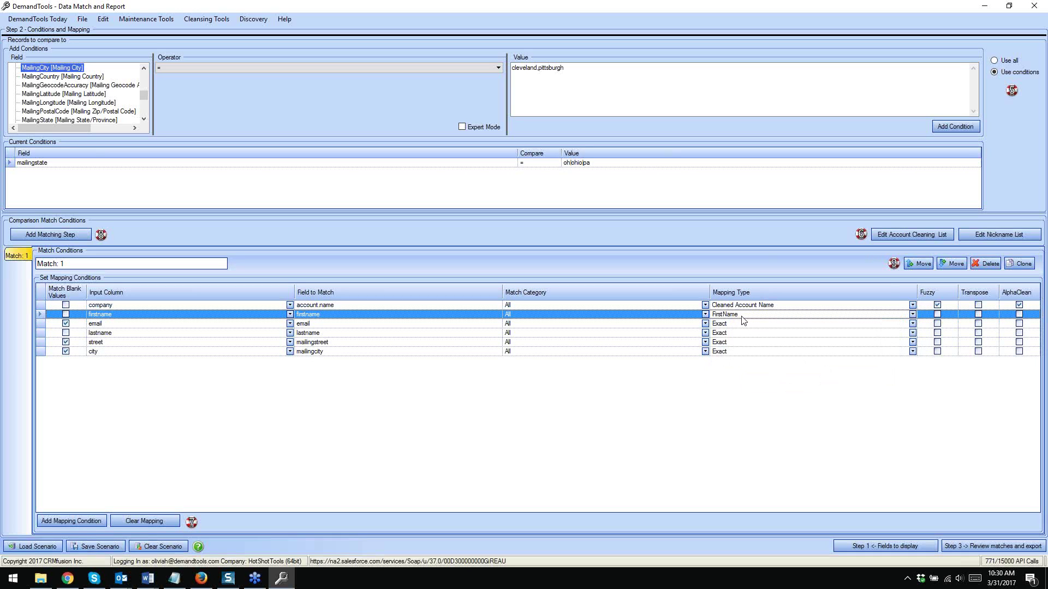
# Open the nickname list and browse its name pairs through to the end
pyautogui.click(989, 236)
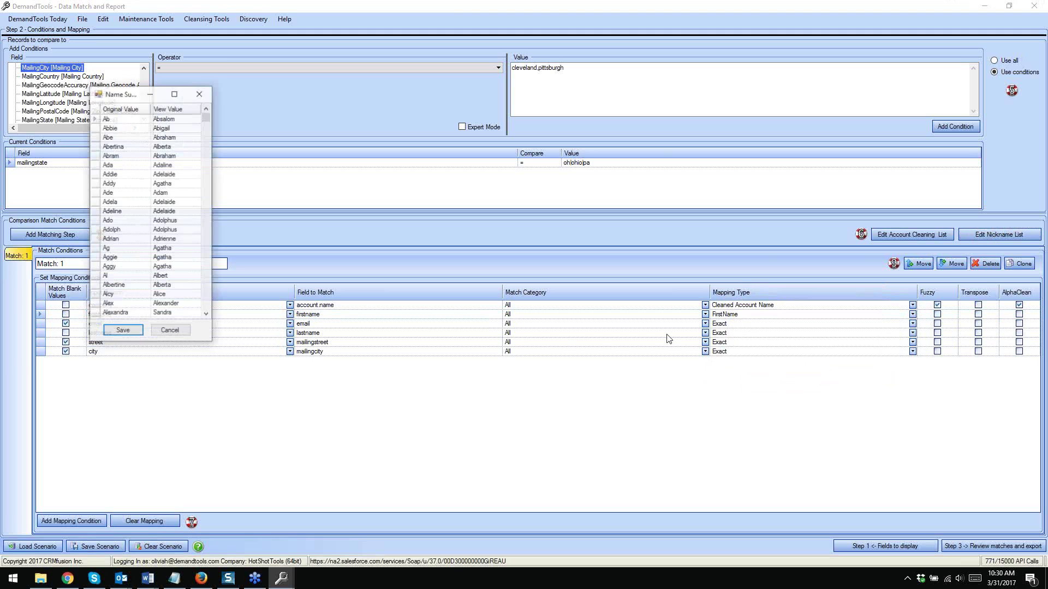
pyautogui.moveTo(111, 98); pyautogui.dragTo(361, 88)
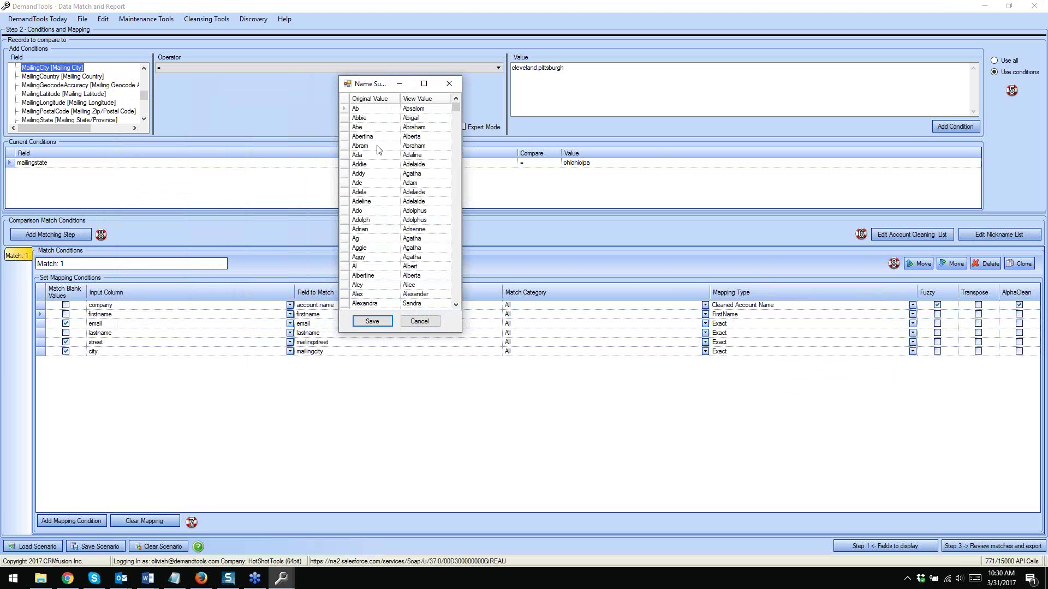
pyautogui.moveTo(456, 106); pyautogui.dragTo(470, 153)
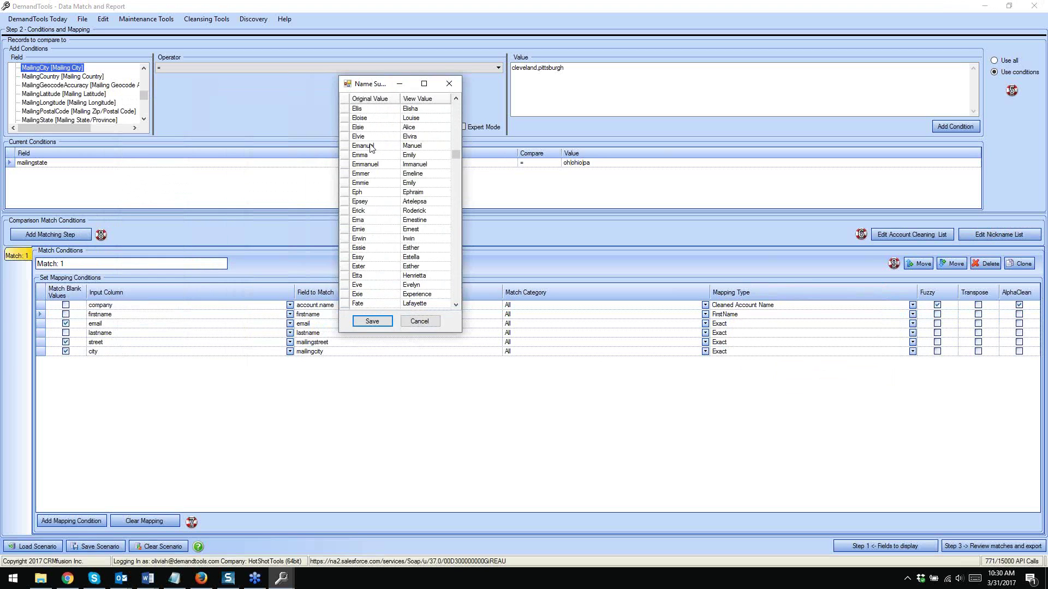
pyautogui.moveTo(457, 153); pyautogui.dragTo(458, 238)
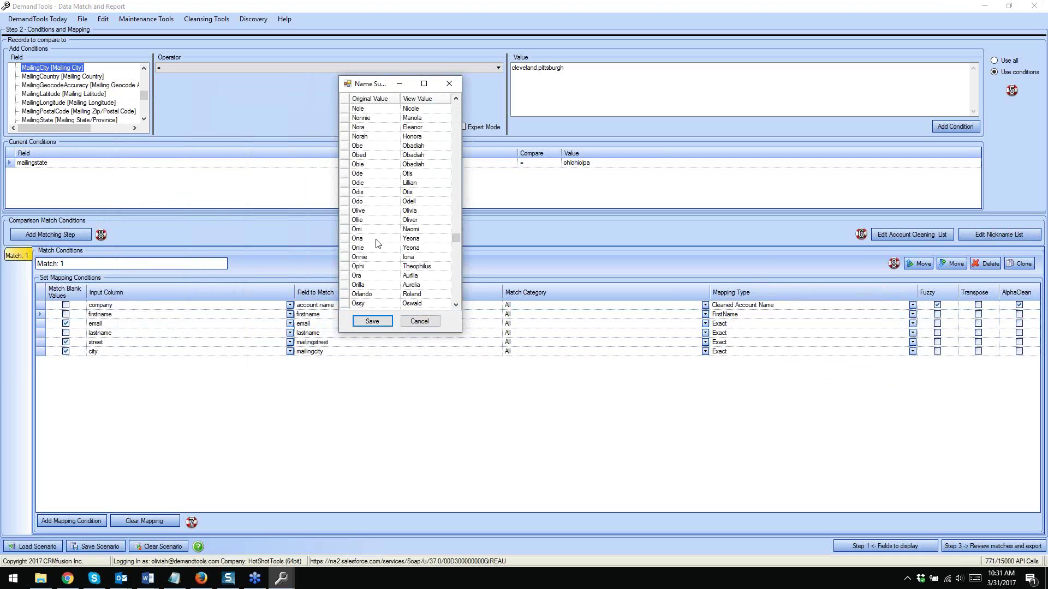
pyautogui.scroll(-2, 378, 245)
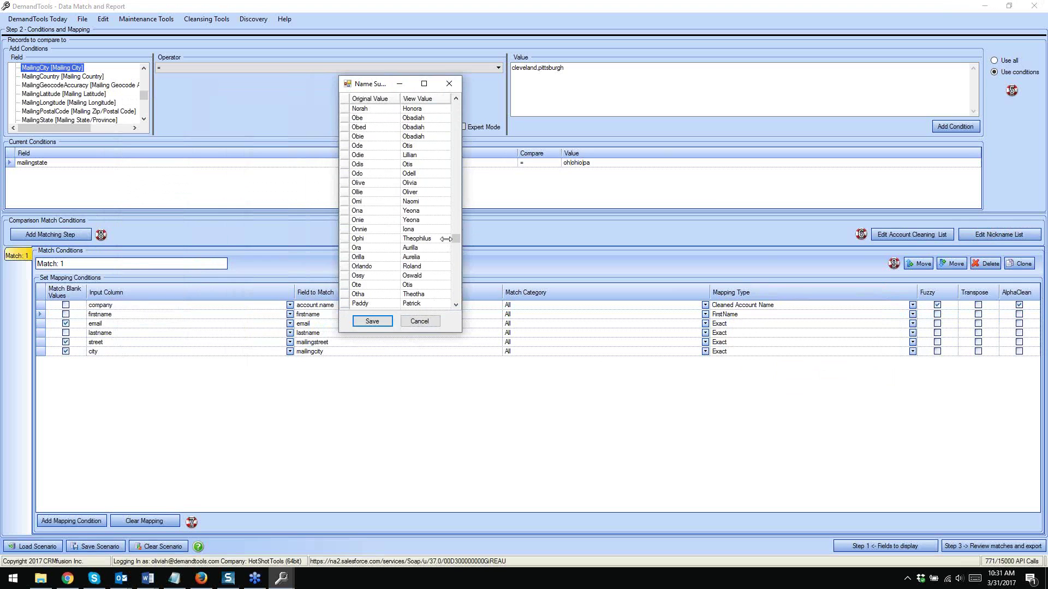
pyautogui.moveTo(456, 240); pyautogui.dragTo(453, 308)
# Try to add a nickname list entry that pairs a short first name with its full form
pyautogui.click(390, 303)
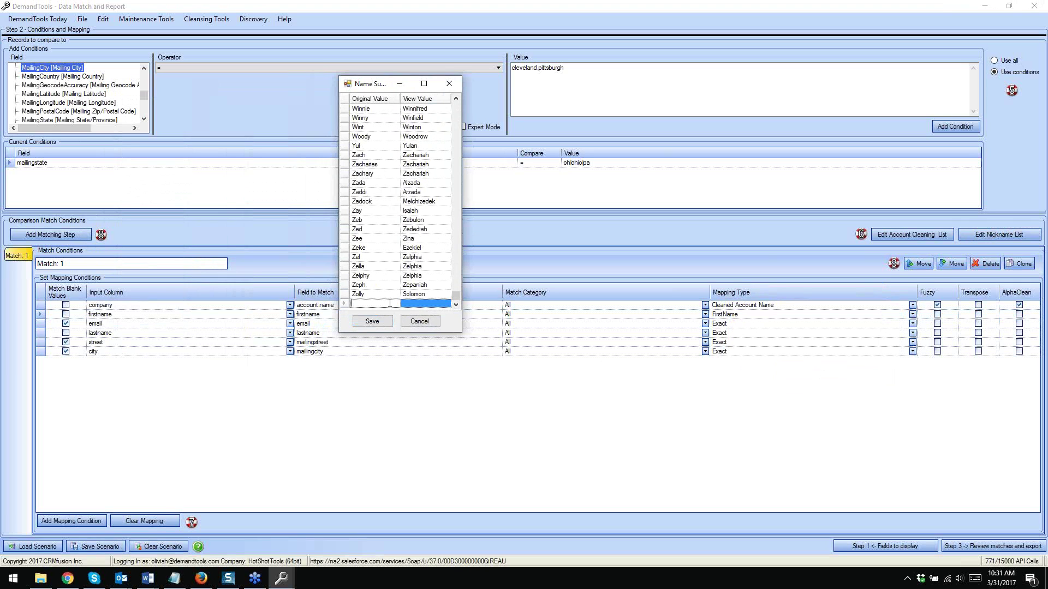
pyautogui.write('Liv')
pyautogui.write('Olivia')
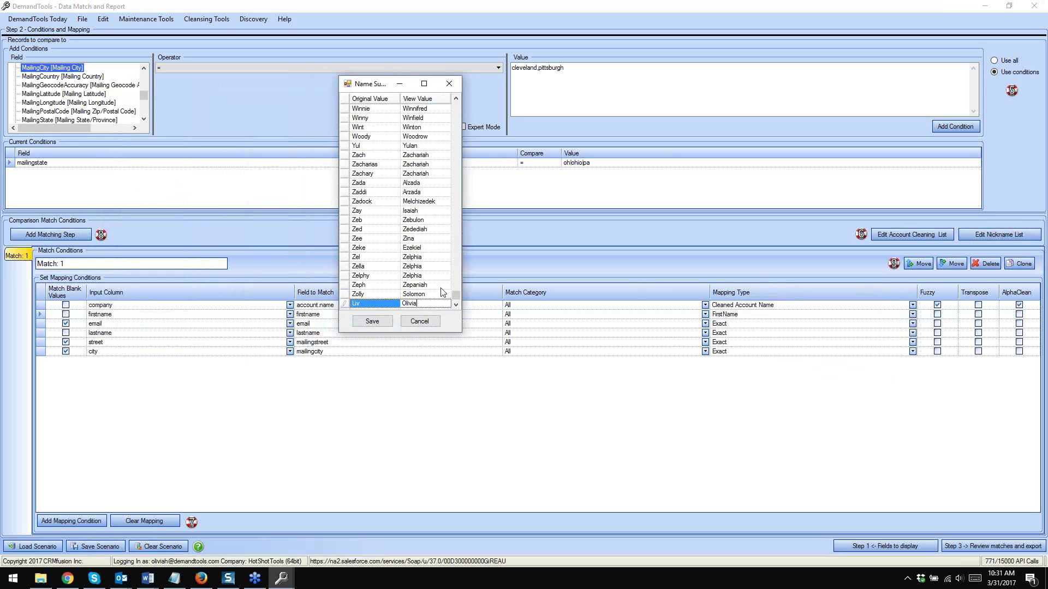
pyautogui.press('Return')
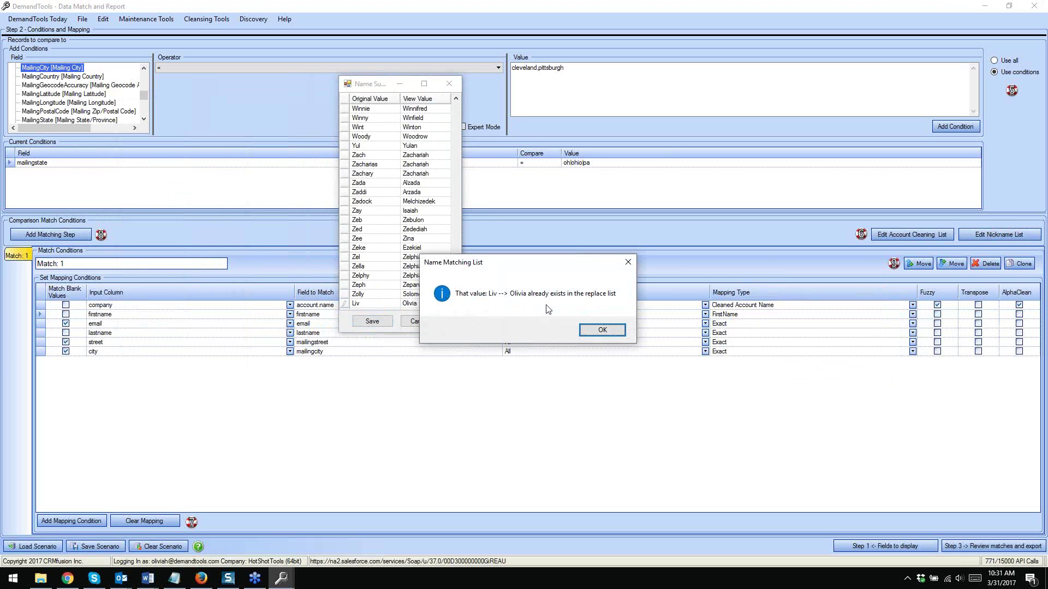
pyautogui.click(601, 331)
pyautogui.click(344, 296)
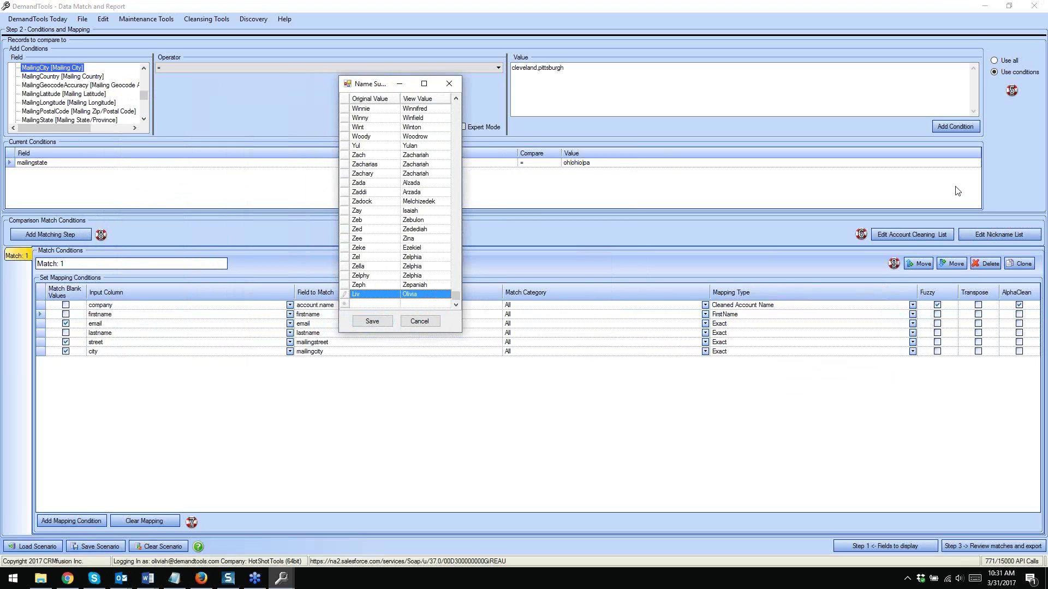
# Find the existing entry for the same short first name in the nickname list
pyautogui.scroll(20, 410, 223)
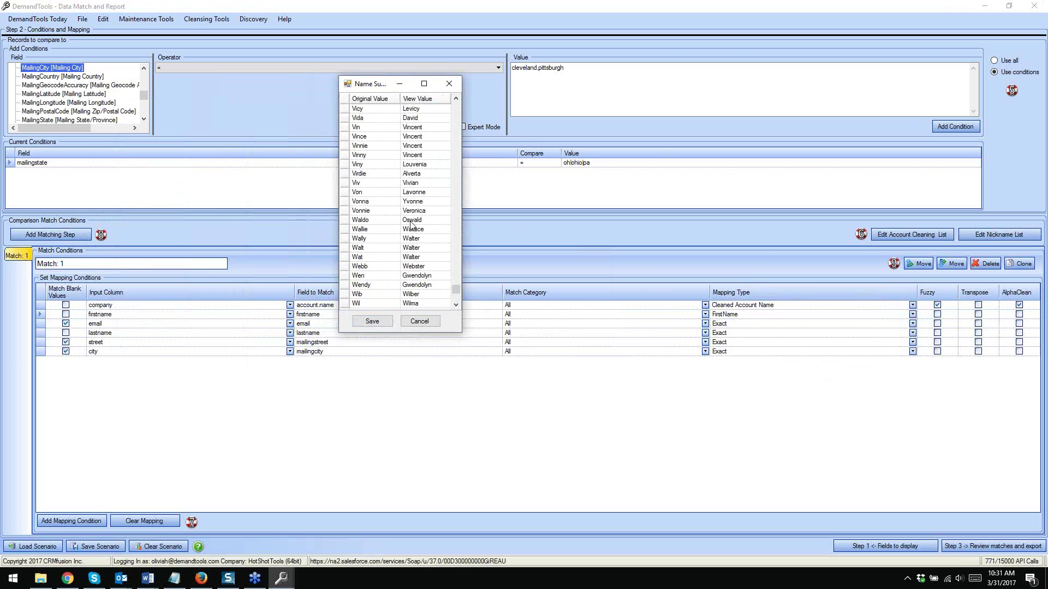
pyautogui.moveTo(455, 277); pyautogui.dragTo(452, 205)
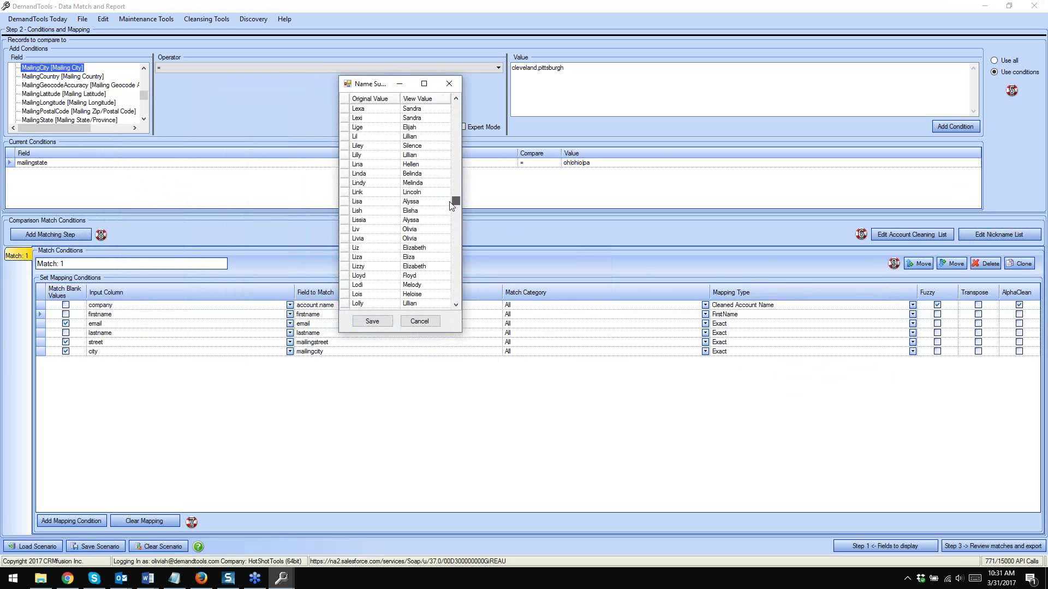
# Dismiss the duplicate-entry notices and try to cancel the nickname list
pyautogui.click(376, 232)
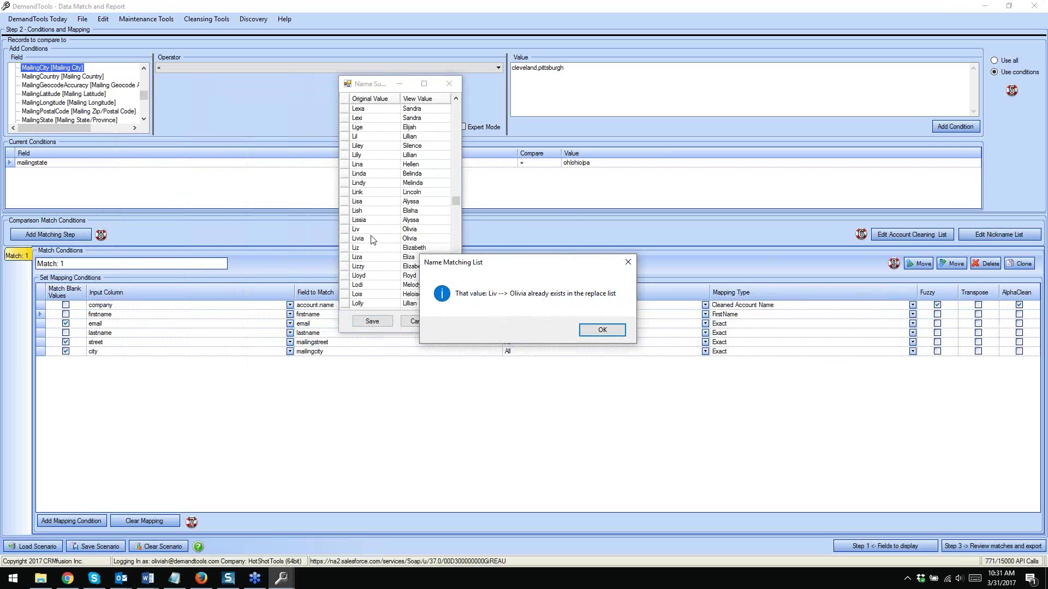
pyautogui.click(600, 332)
pyautogui.click(405, 321)
pyautogui.click(593, 328)
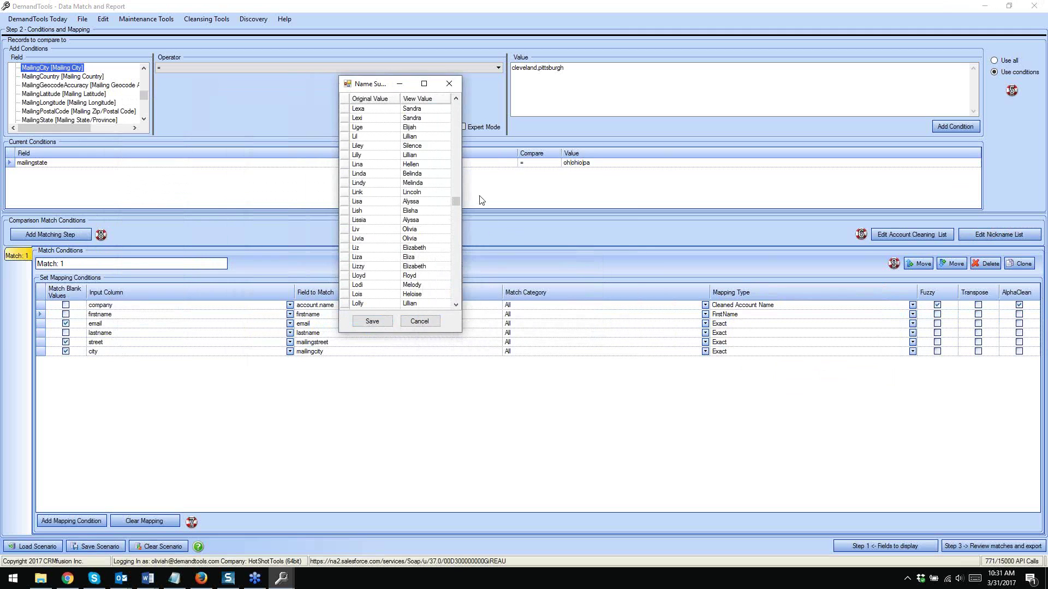
# Try to remove the duplicate entry at the end of the nickname list, and close the list without saving
pyautogui.moveTo(457, 200); pyautogui.dragTo(456, 305)
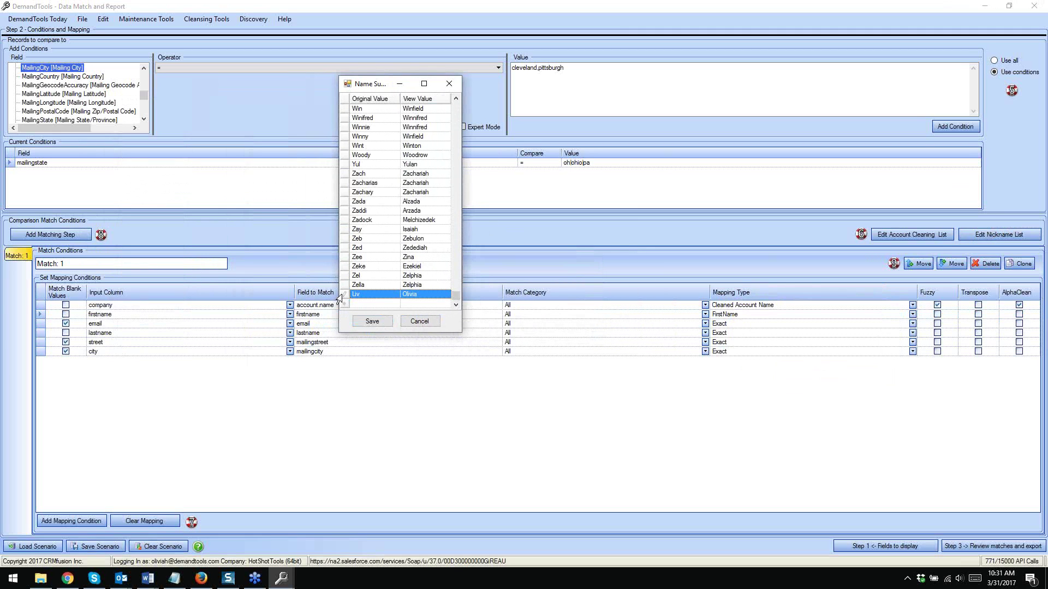
pyautogui.click(365, 306)
pyautogui.press('Return')
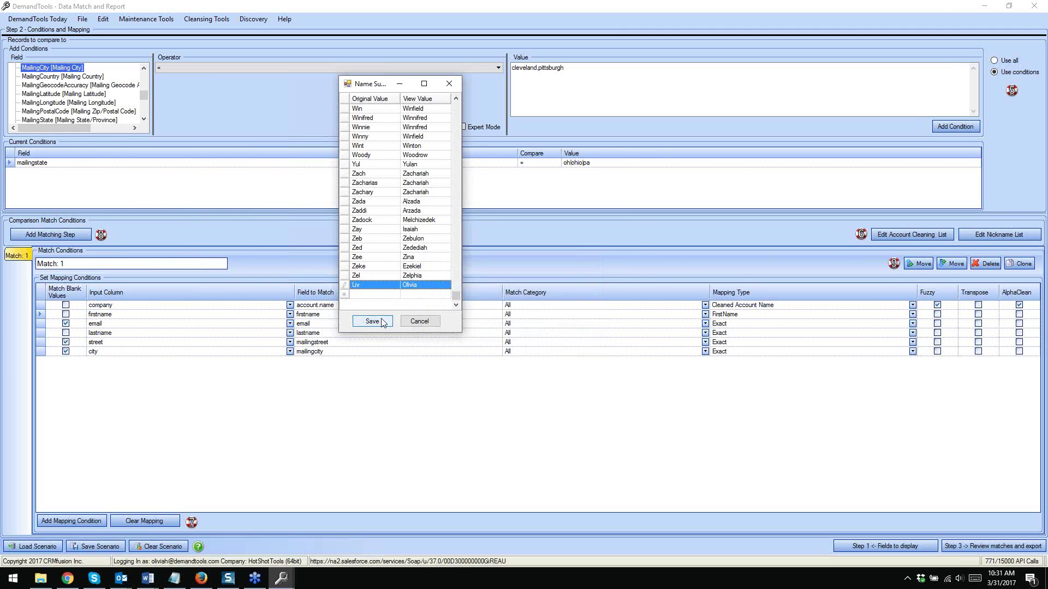
pyautogui.click(385, 271)
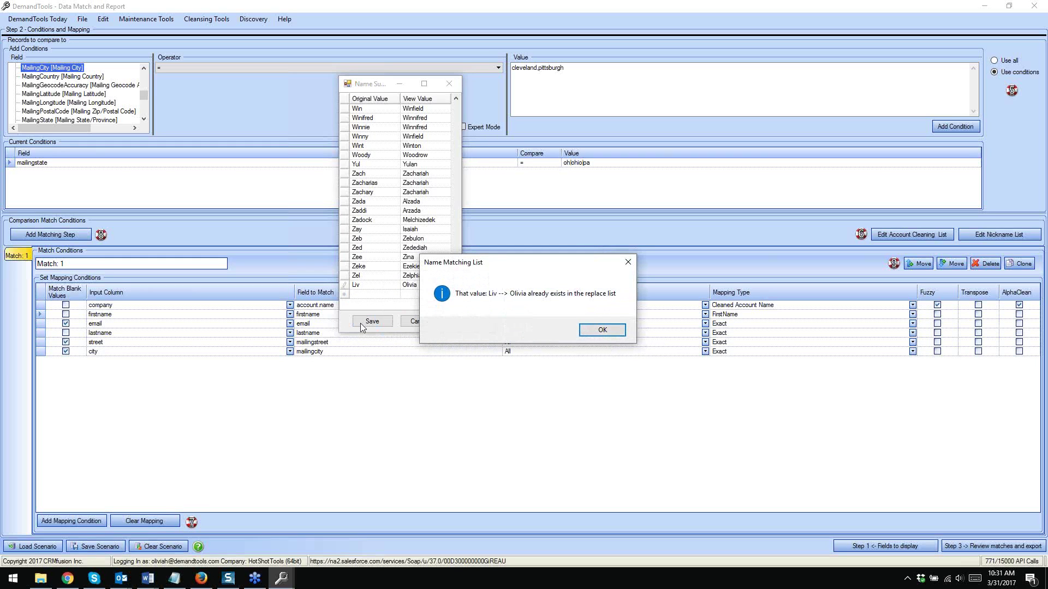
pyautogui.click(602, 330)
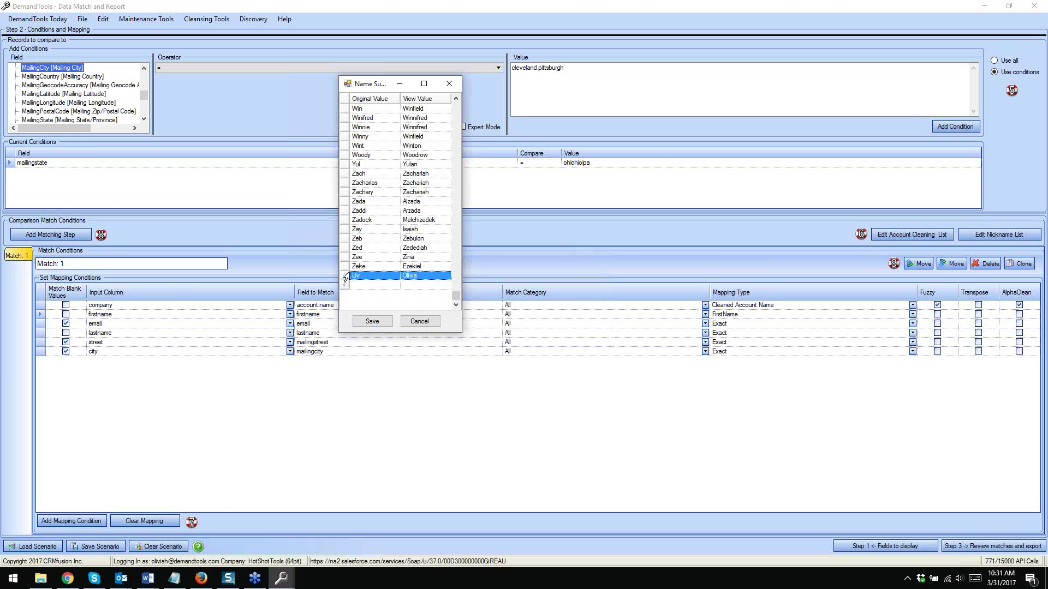
pyautogui.click(346, 289)
pyautogui.click(588, 330)
pyautogui.click(419, 322)
pyautogui.click(625, 264)
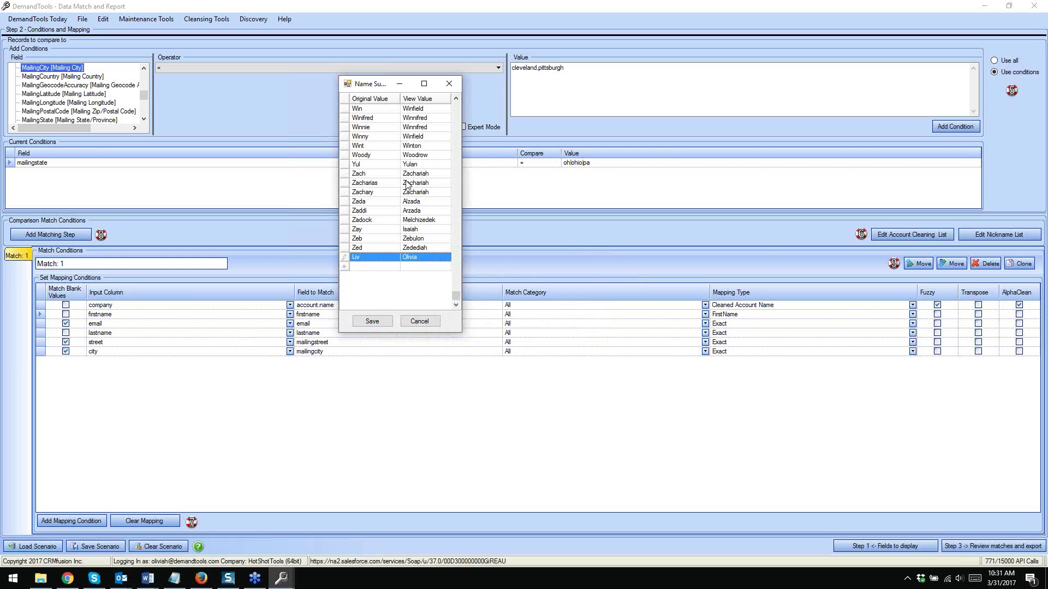
pyautogui.click(450, 85)
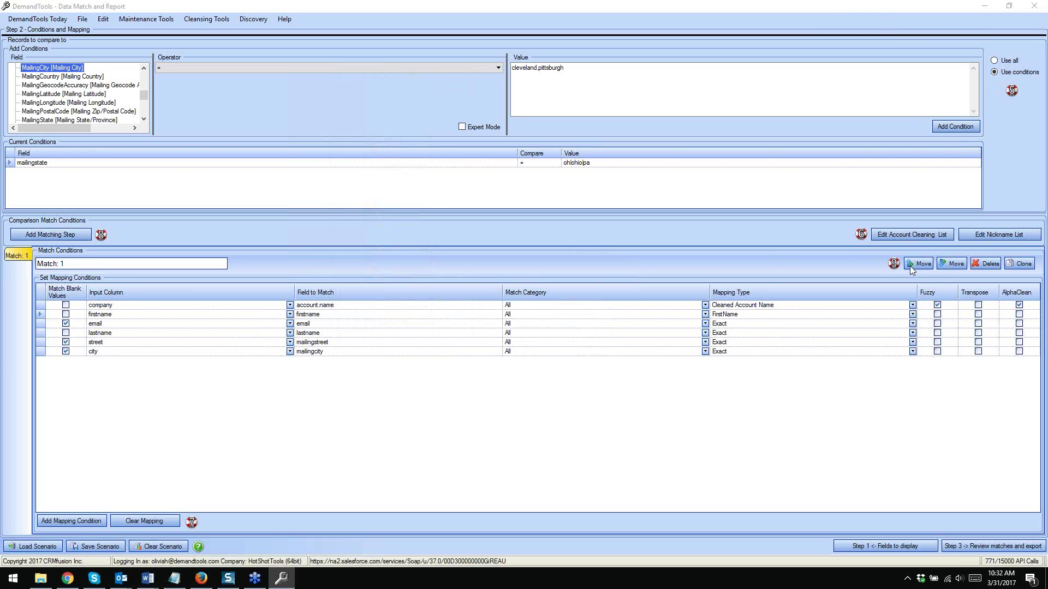
# Review the mapping types offered for the email condition, keeping Exact, and turn on AlphaClean for the lastname condition
pyautogui.click(913, 323)
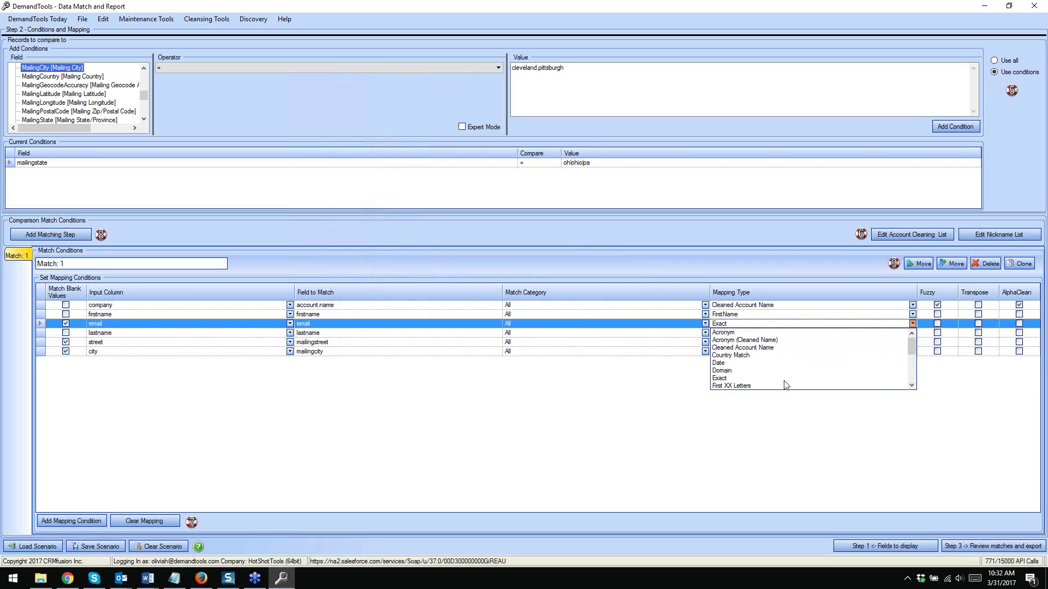
pyautogui.moveTo(913, 351); pyautogui.dragTo(912, 370)
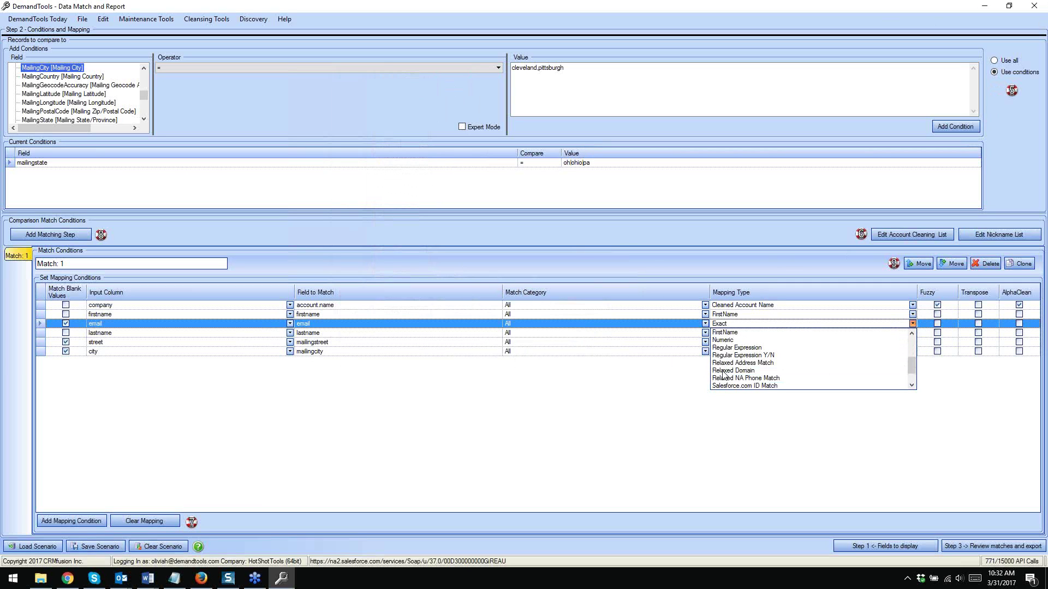
pyautogui.click(912, 324)
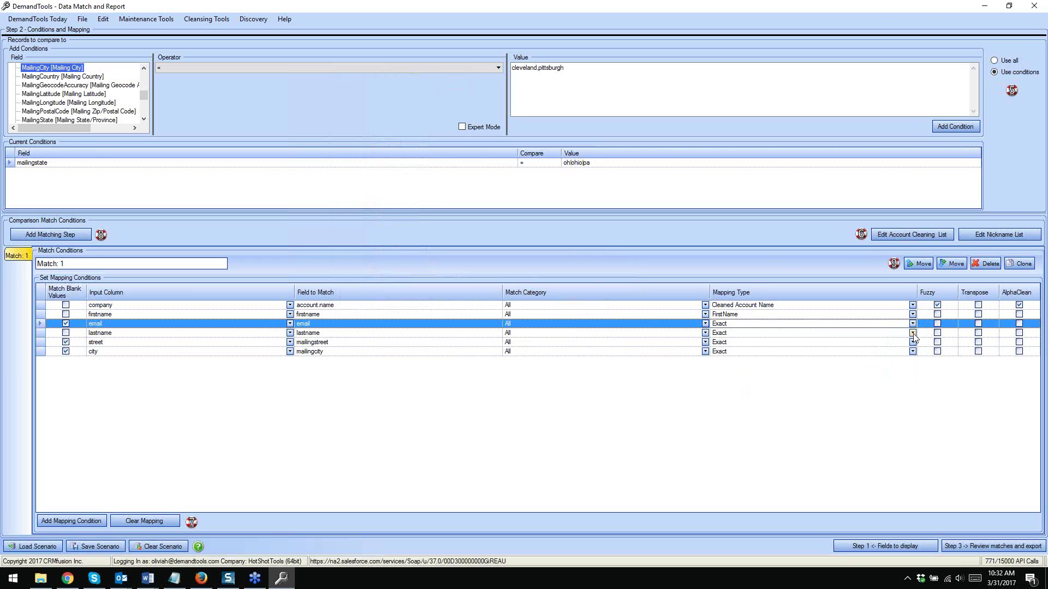
pyautogui.click(1019, 333)
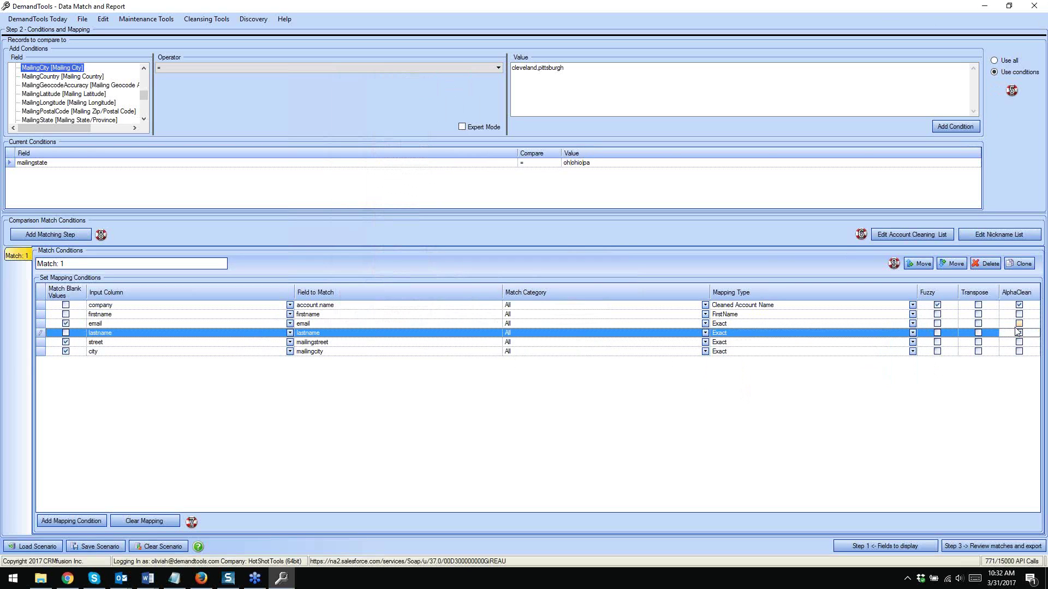
pyautogui.click(1019, 333)
# Set the street condition's mapping type to Street Address Match, and turn on Fuzzy and AlphaClean for the city condition
pyautogui.click(912, 342)
pyautogui.scroll(-4, 824, 393)
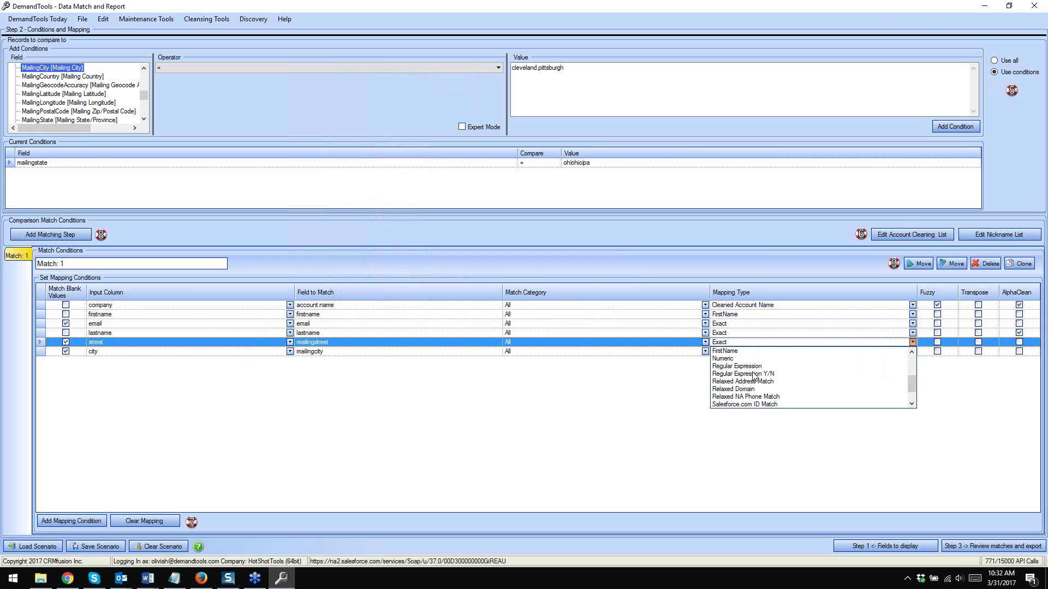
pyautogui.scroll(-1, 800, 376)
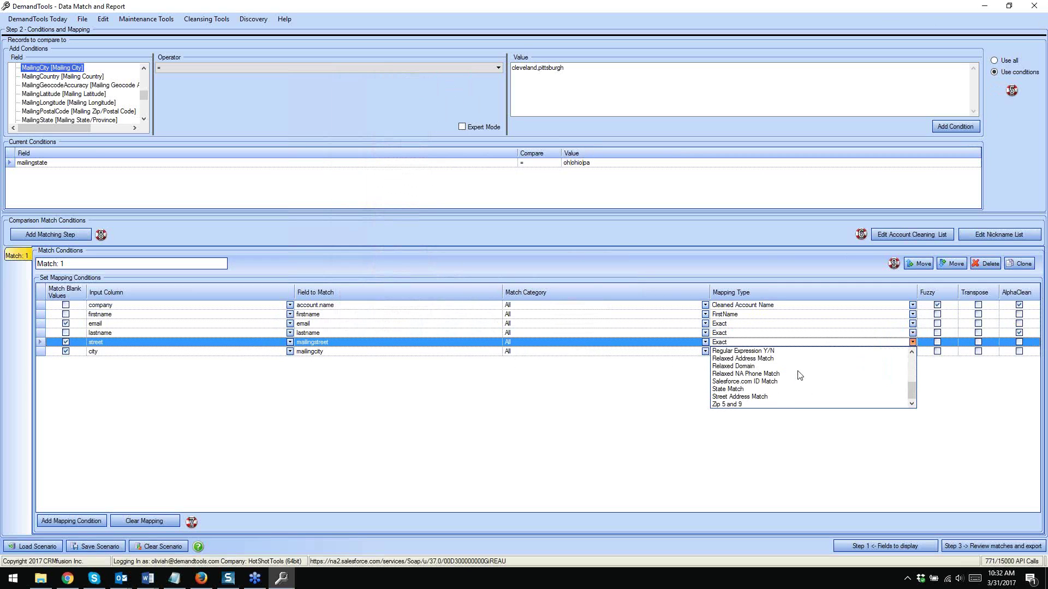
pyautogui.click(750, 397)
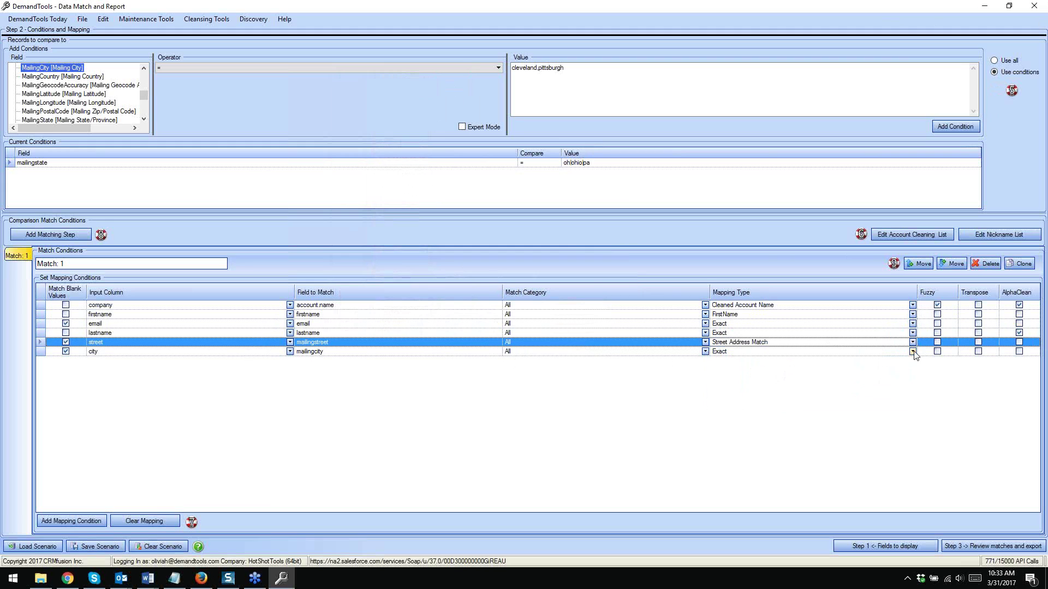
pyautogui.click(937, 352)
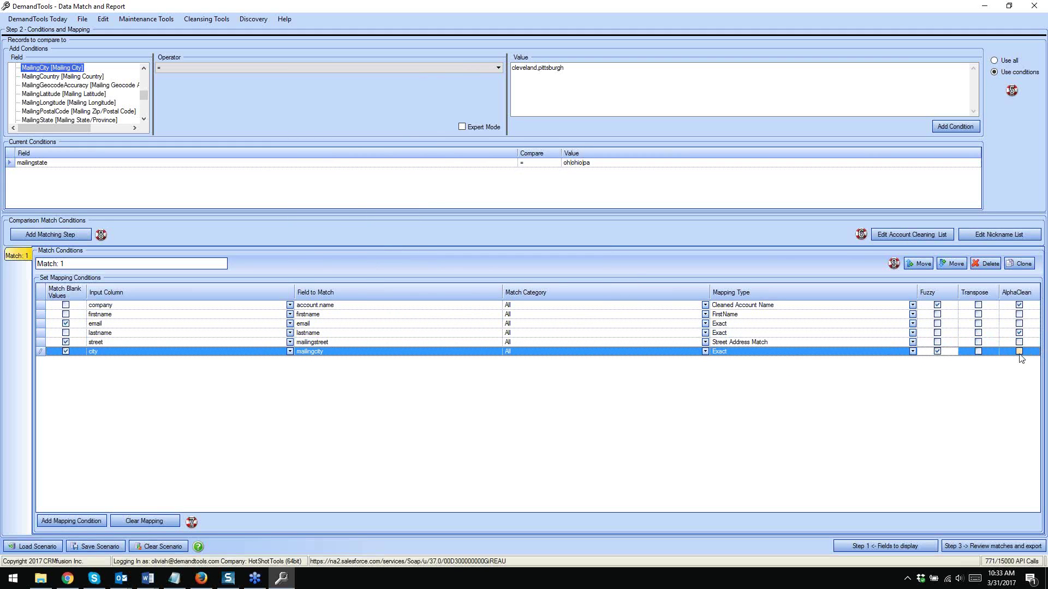
pyautogui.click(1019, 352)
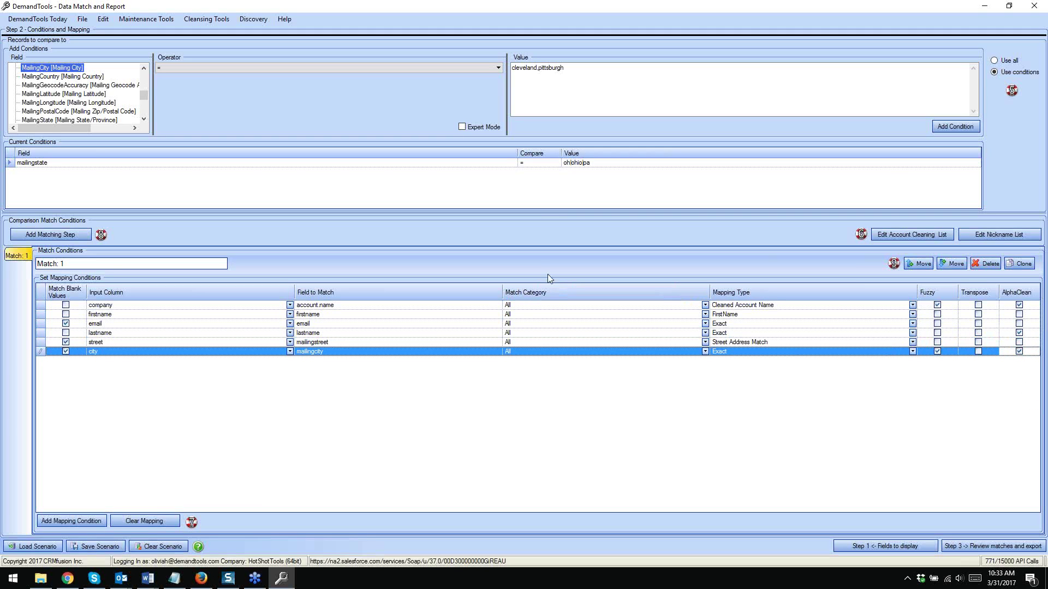
# Rename the matching step as "Match: 1 Company,First,last,Email,Street,City"
pyautogui.click(116, 267)
pyautogui.write('Compan')
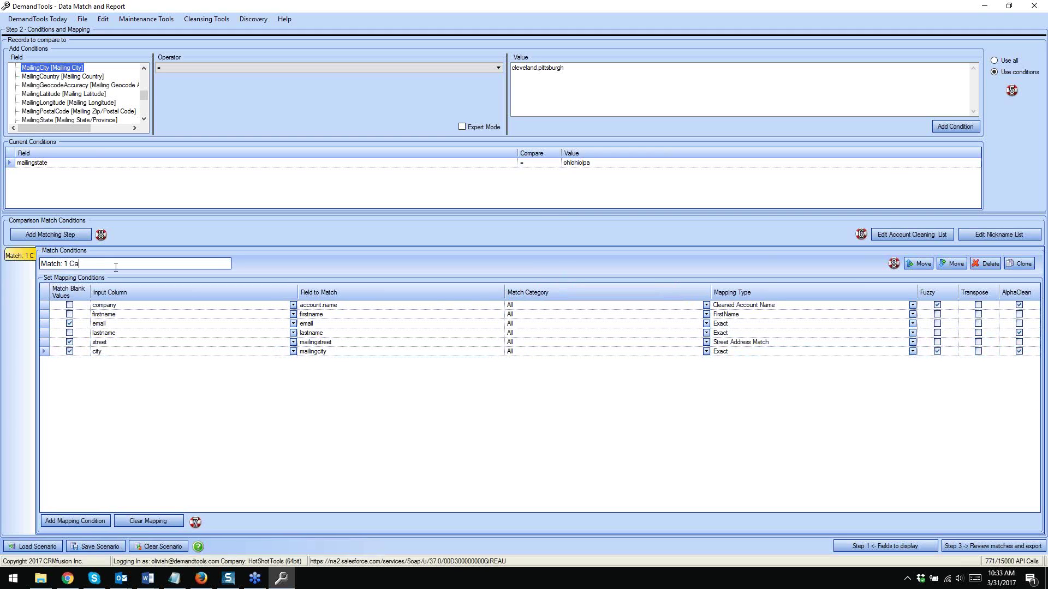
pyautogui.write('y,Firs')
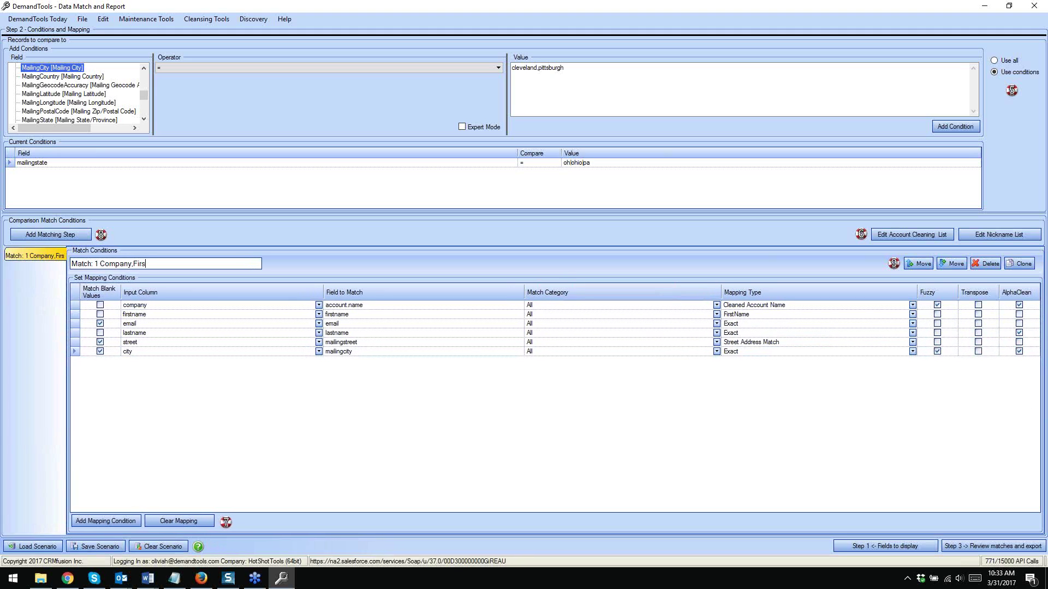
pyautogui.write('t,last')
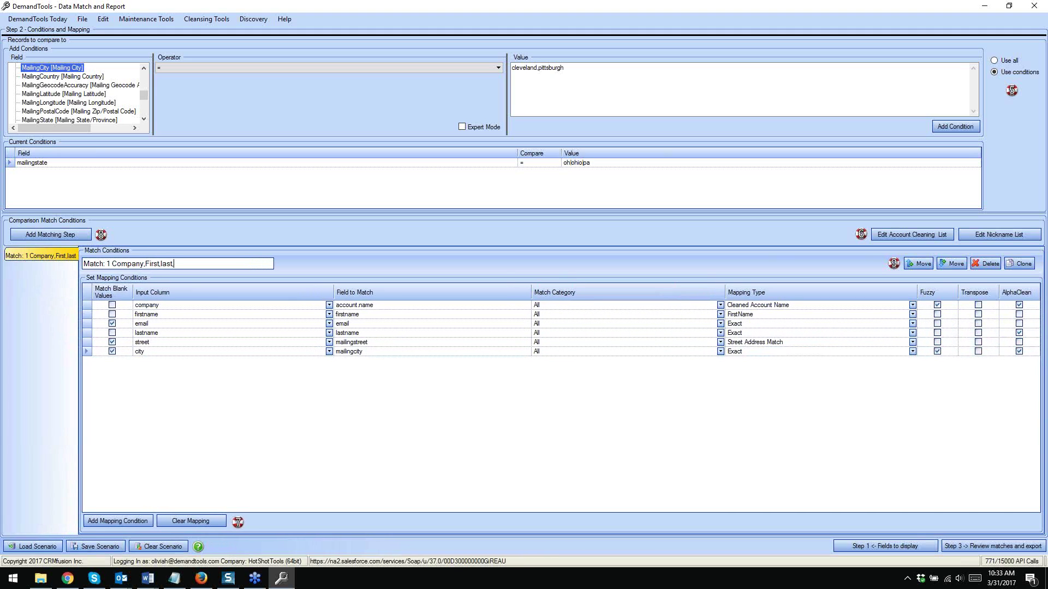
pyautogui.write(',Email')
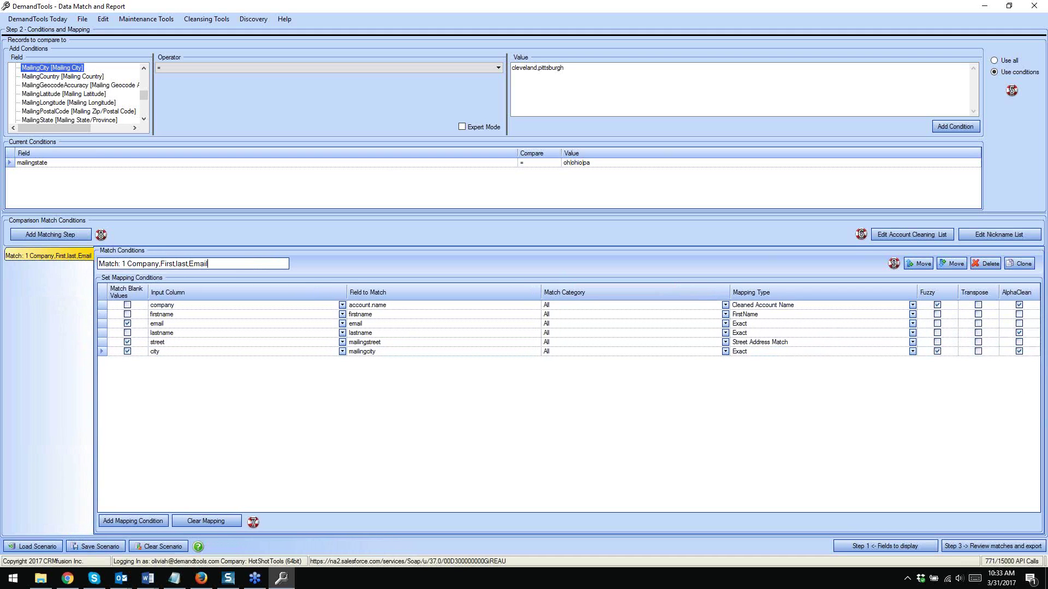
pyautogui.write(',Street')
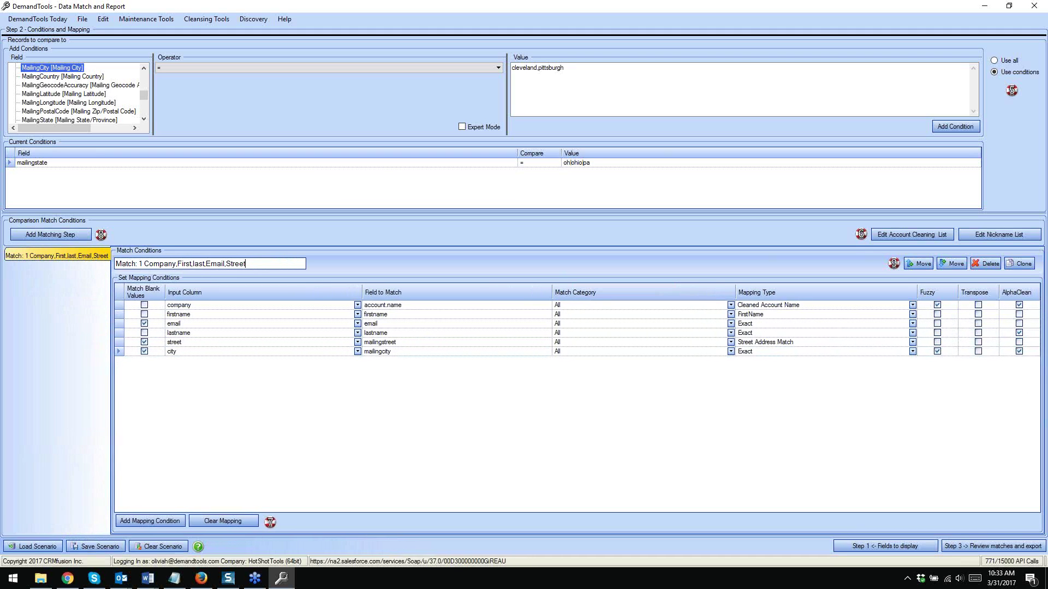
pyautogui.write(',Cuity')
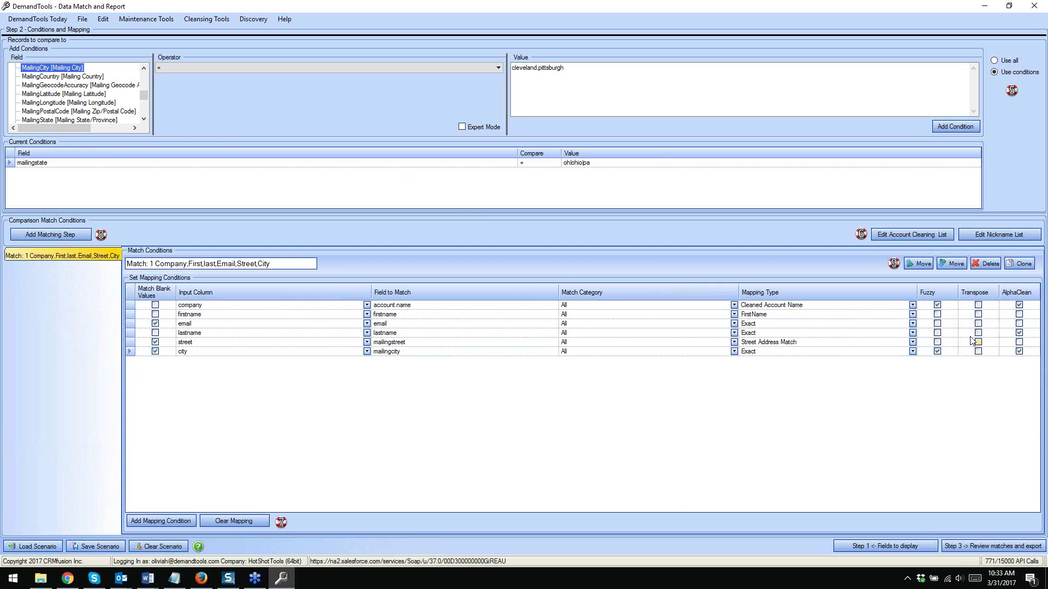
# Clone the first matching step and rename the copy as "Match: 2 Company,First,last,Email,Street,City"
pyautogui.click(1021, 264)
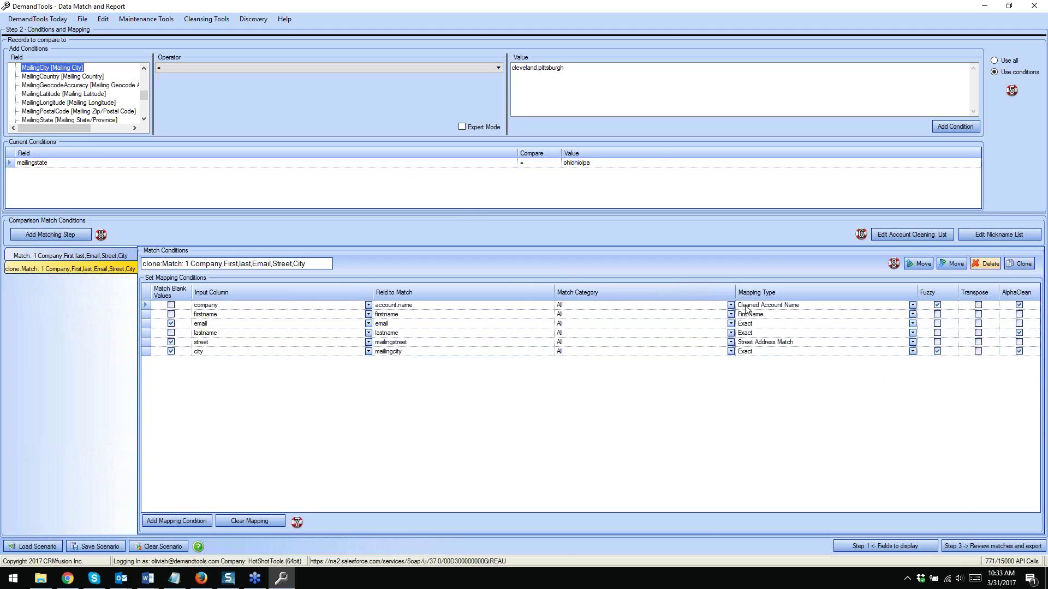
pyautogui.click(164, 264)
pyautogui.press('BackSpace')
pyautogui.press('BackSpace')
pyautogui.press('BackSpace')
pyautogui.press('BackSpace')
pyautogui.press('BackSpace')
pyautogui.press('BackSpace')
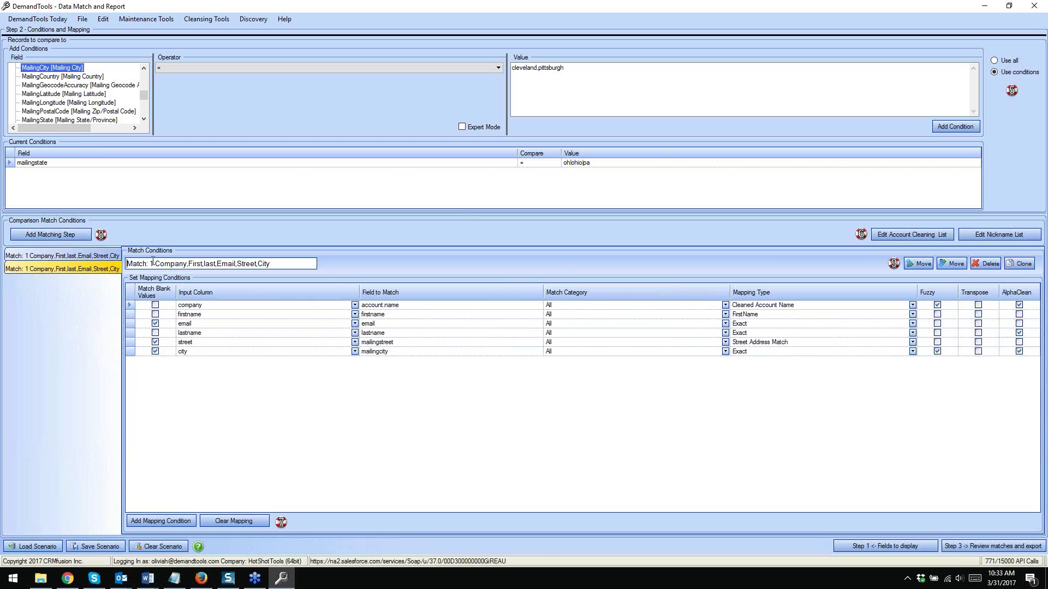
pyautogui.press('BackSpace')
pyautogui.write('2')
# In the Match: 2 step, delete the street condition and set the email condition's mapping type to Domain
pyautogui.click(130, 343)
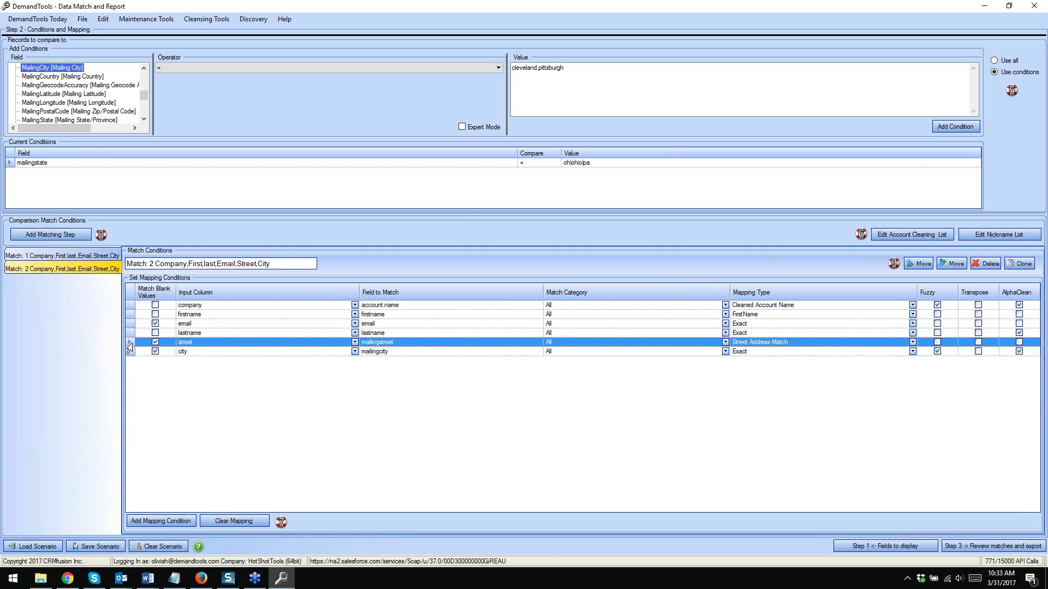
pyautogui.press('Delete')
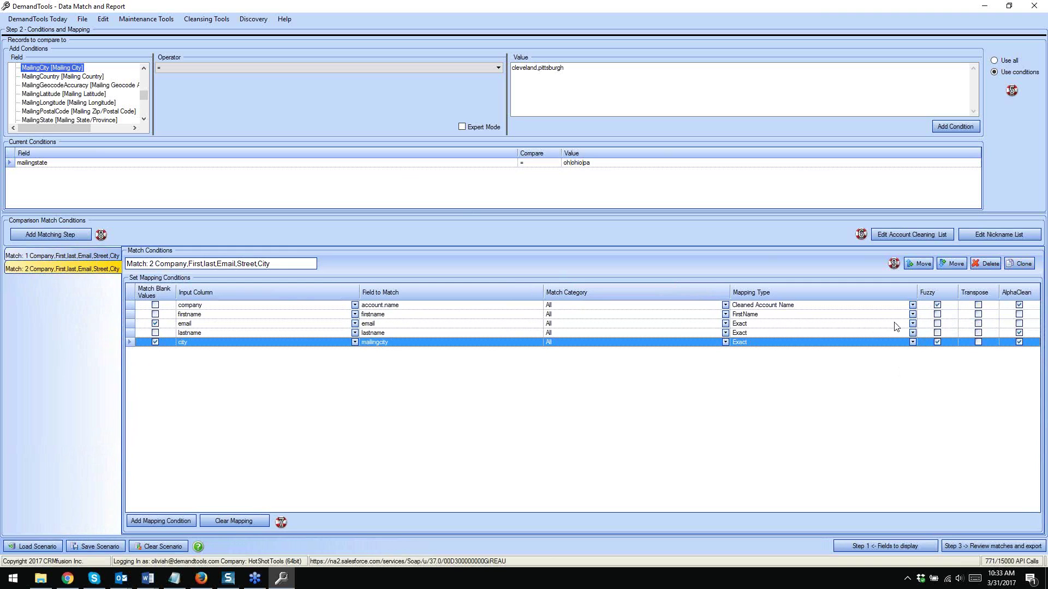
pyautogui.click(912, 324)
pyautogui.click(759, 377)
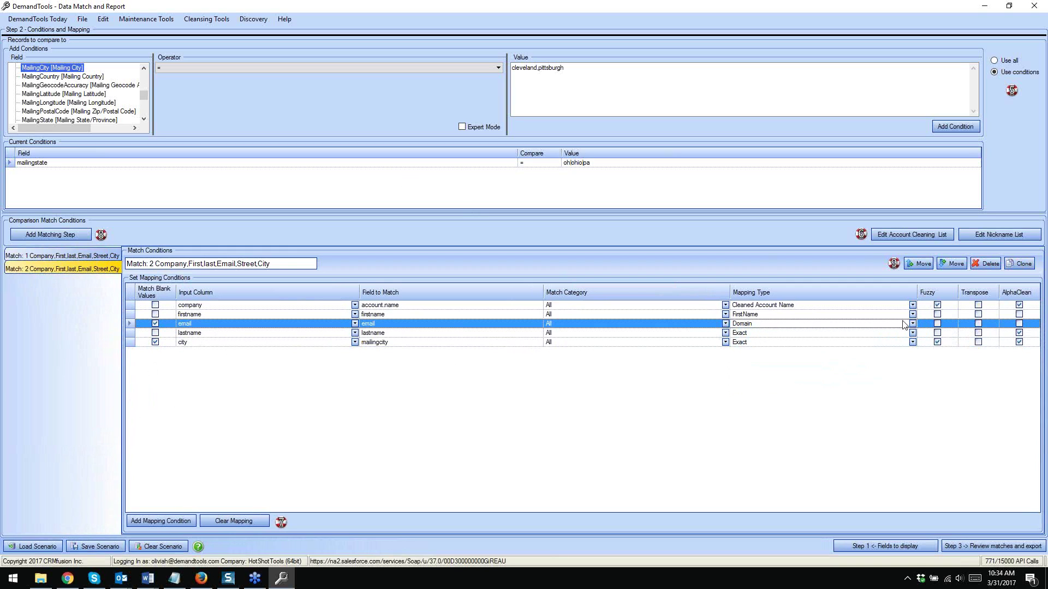
# Turn off Fuzzy for the company condition and rename the step as "Match: 2 Company,First,last,Email,City"
pyautogui.click(937, 305)
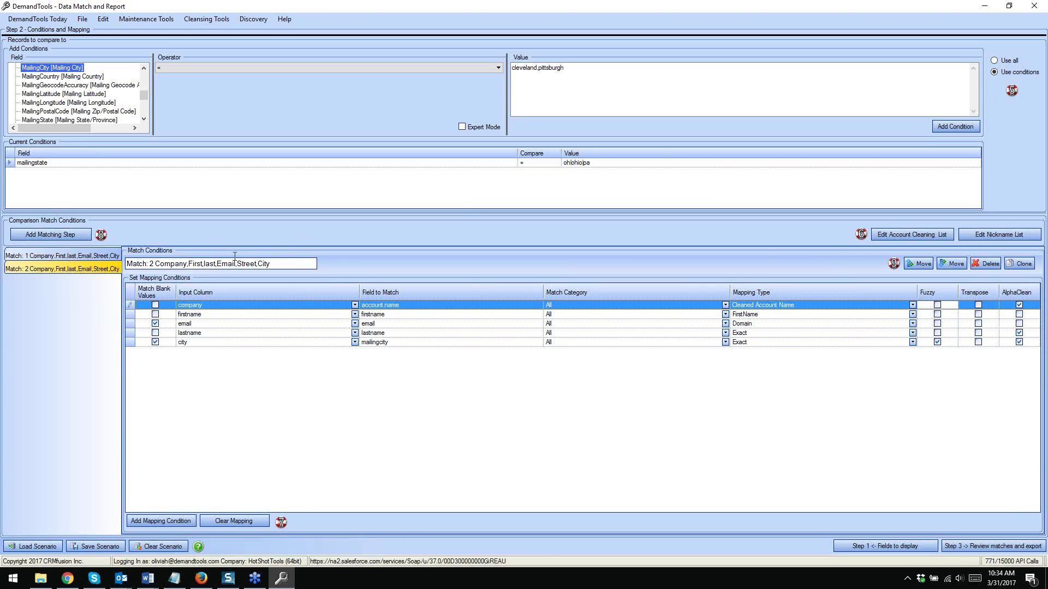
pyautogui.click(276, 264)
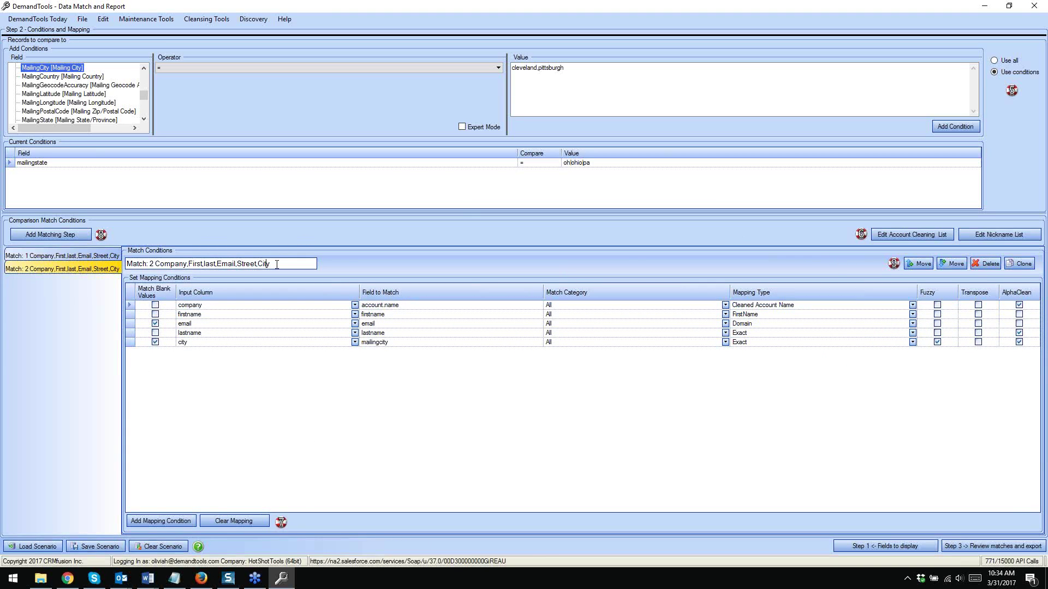
pyautogui.press('BackSpace')
pyautogui.press('BackSpace')
pyautogui.press('BackSpace')
pyautogui.press('BackSpace')
pyautogui.press('BackSpace')
pyautogui.press('BackSpace')
pyautogui.press('BackSpace')
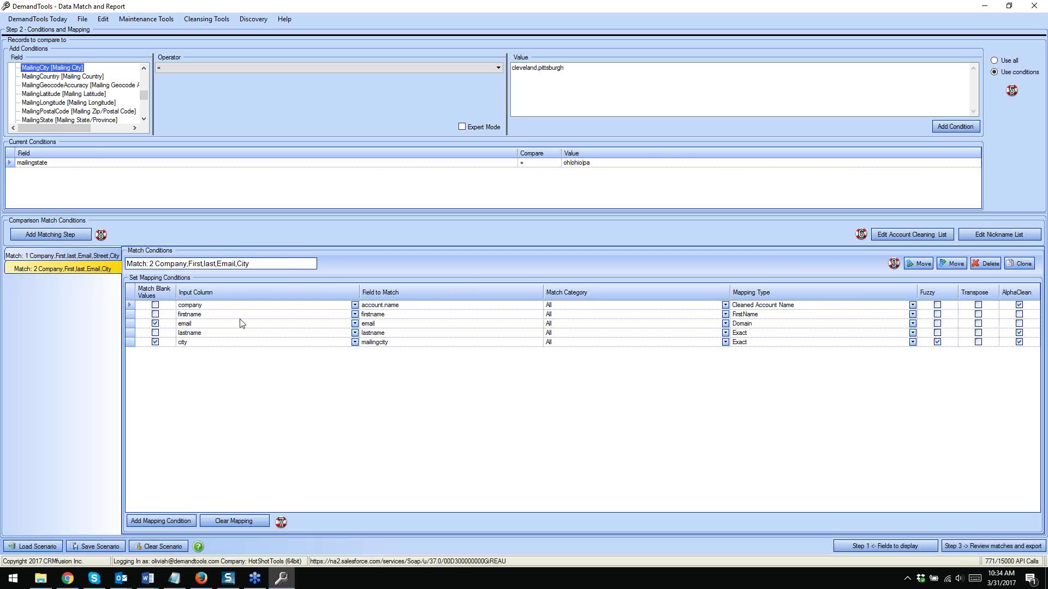
# Clone the Match: 2 step and delete the city and email conditions from the copy
pyautogui.click(1020, 264)
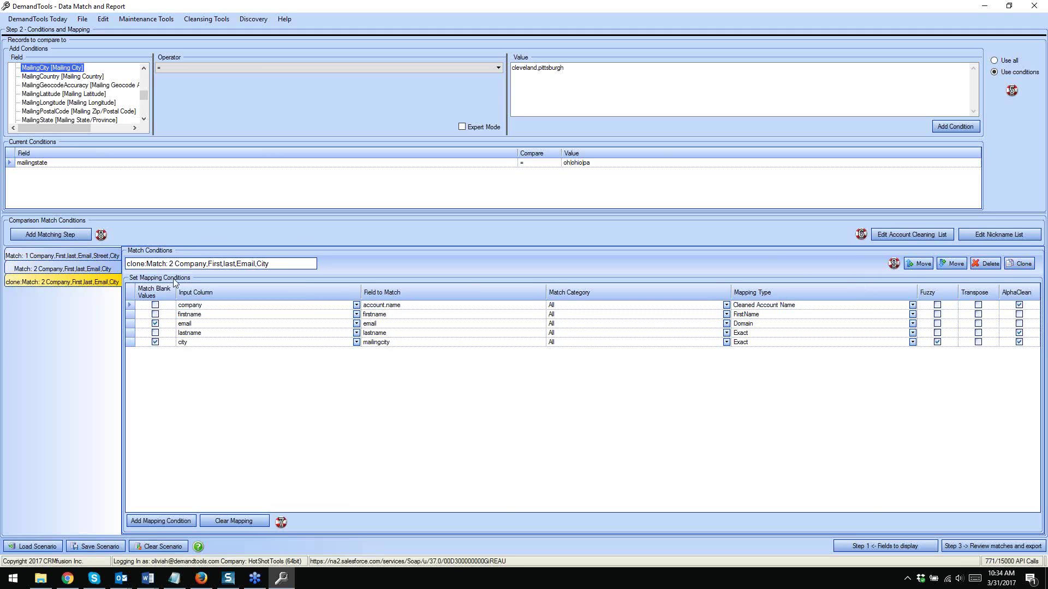
pyautogui.click(129, 342)
pyautogui.press('Delete')
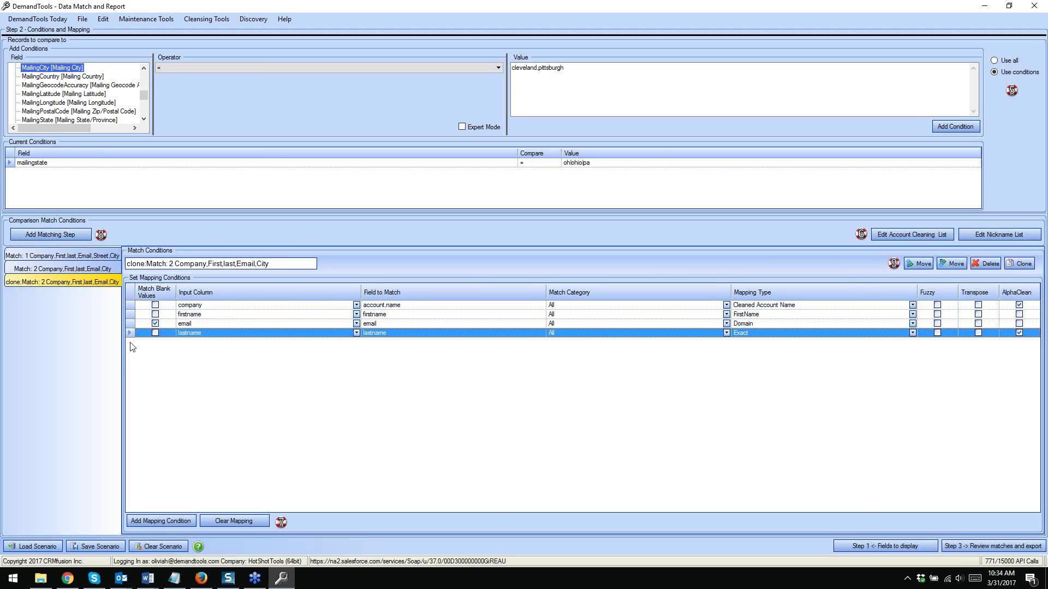
pyautogui.click(128, 323)
pyautogui.press('Delete')
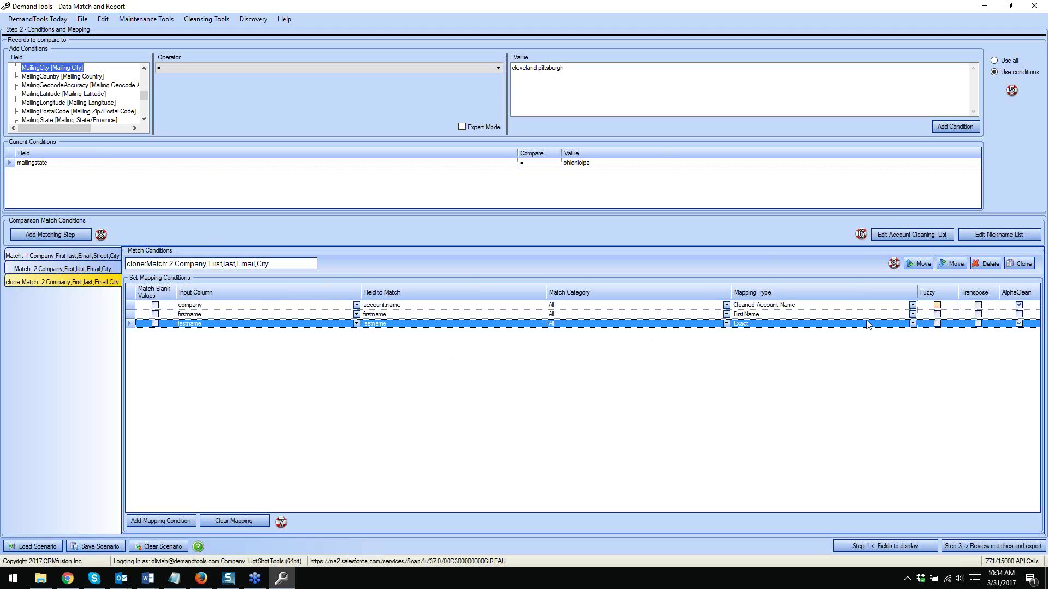
# Clone the three-condition matching step and delete the firstname and lastname conditions from the new copy
pyautogui.click(1023, 264)
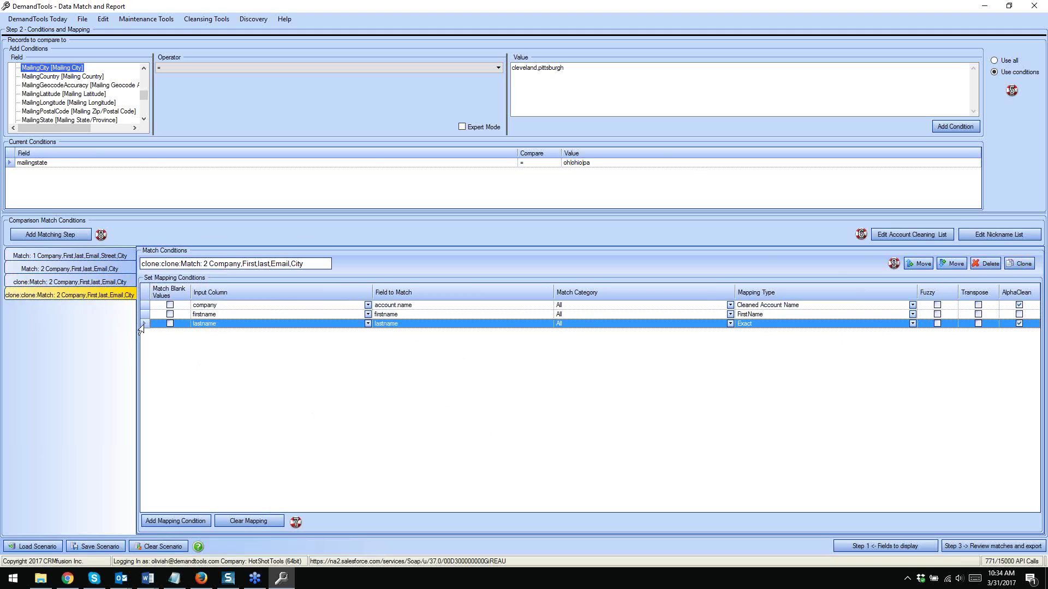
pyautogui.press('Delete')
pyautogui.press('Delete')
# Change the remaining condition to match the email column to the Email field with Exact mapping and AlphaClean turned off
pyautogui.click(367, 305)
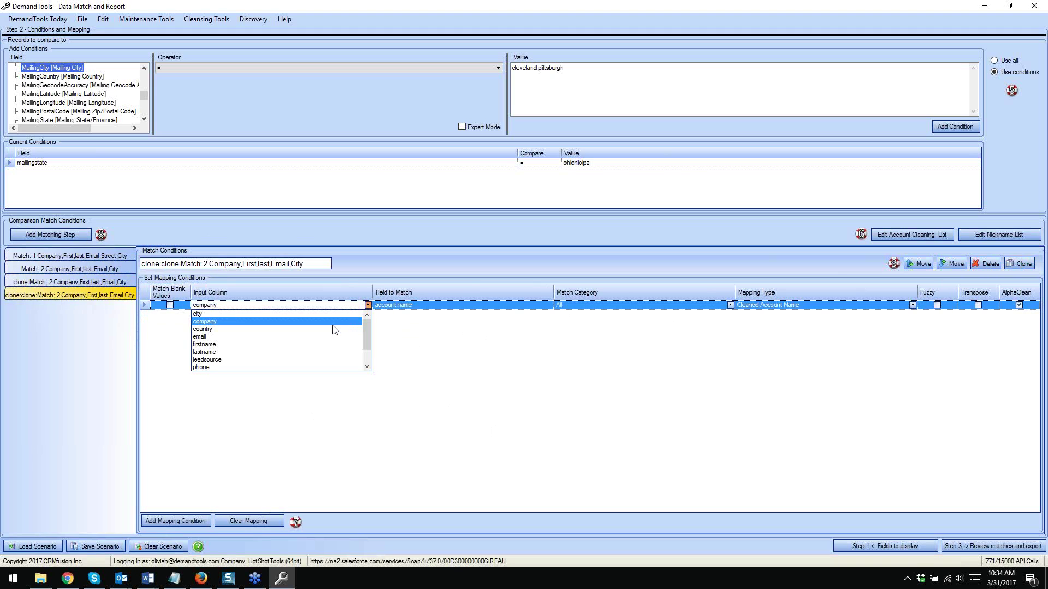
pyautogui.click(199, 337)
pyautogui.click(507, 306)
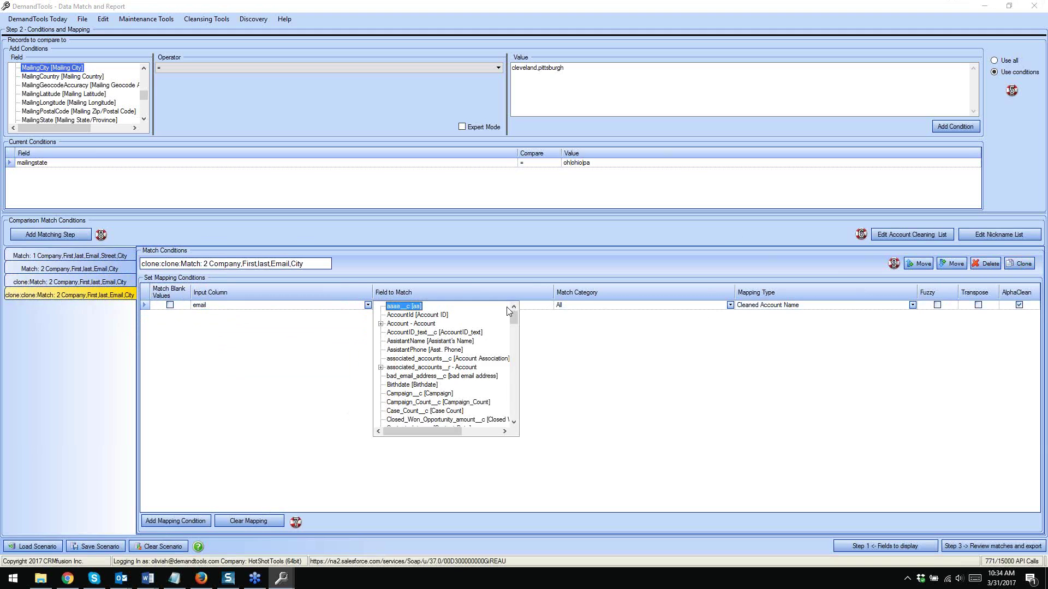
pyautogui.press('e')
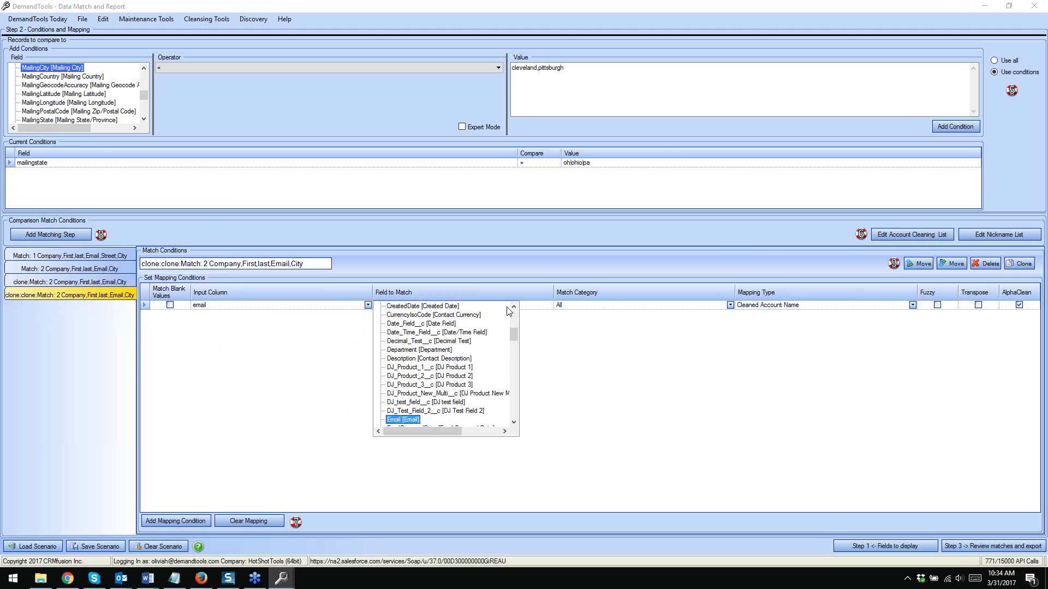
pyautogui.click(414, 420)
pyautogui.click(879, 308)
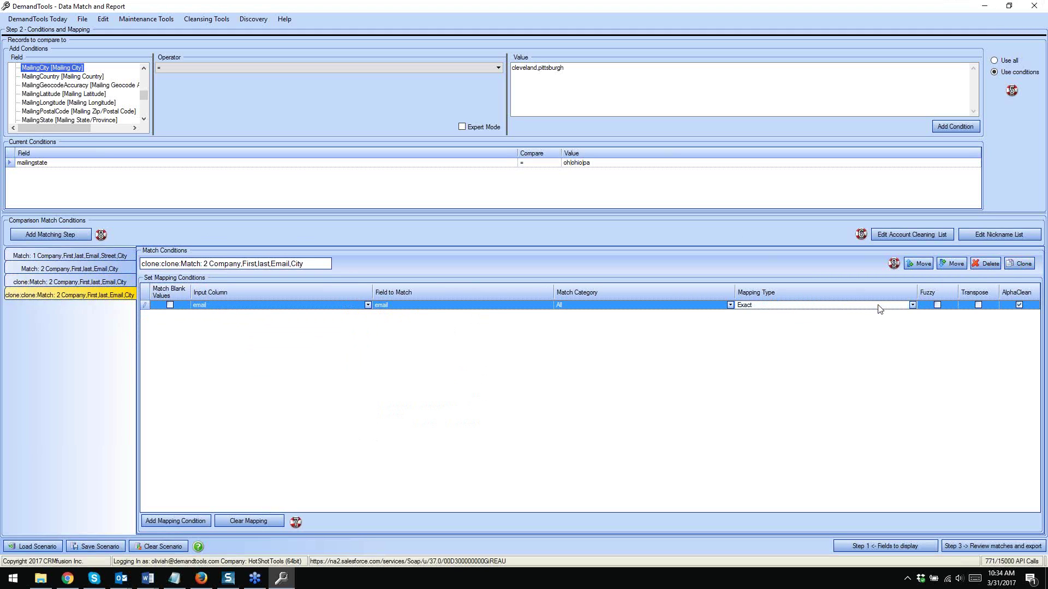
pyautogui.click(1019, 305)
# Review the first two matching steps and rename the third step as "Match: 3 Company,First,last,Email,City"
pyautogui.click(58, 257)
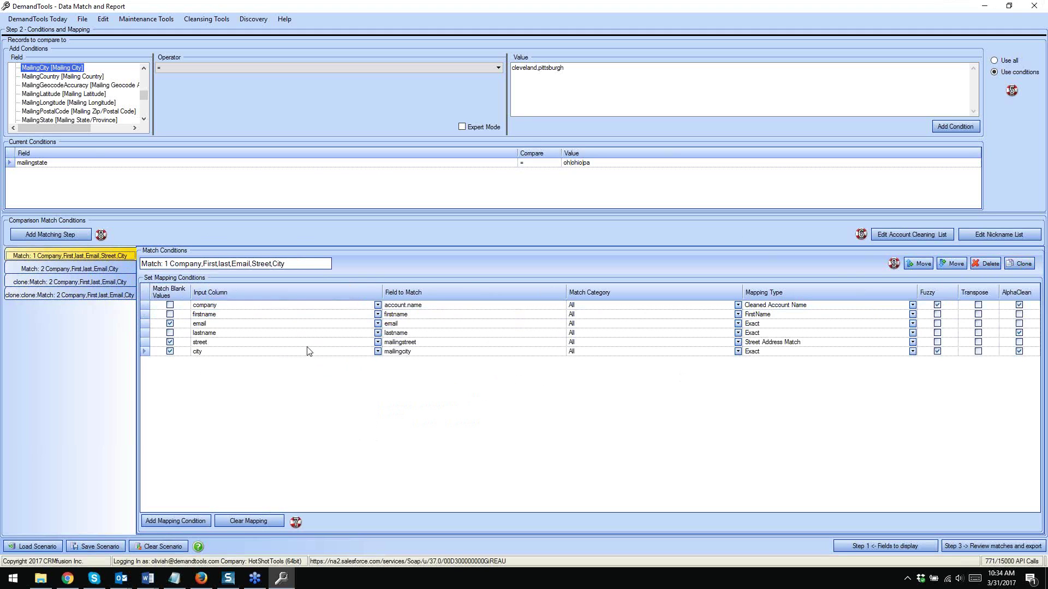
pyautogui.click(114, 268)
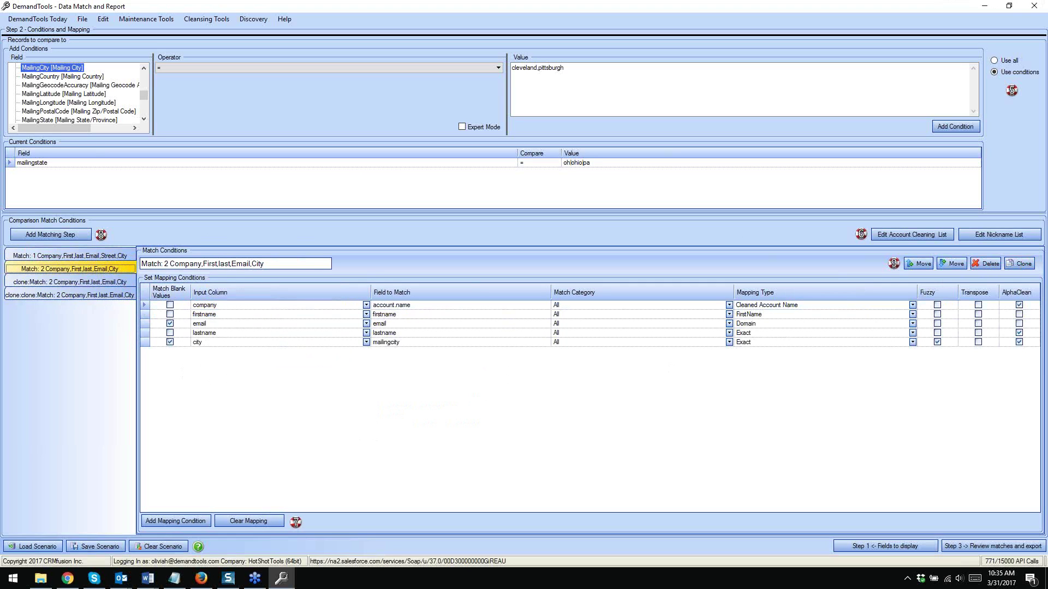
pyautogui.click(70, 283)
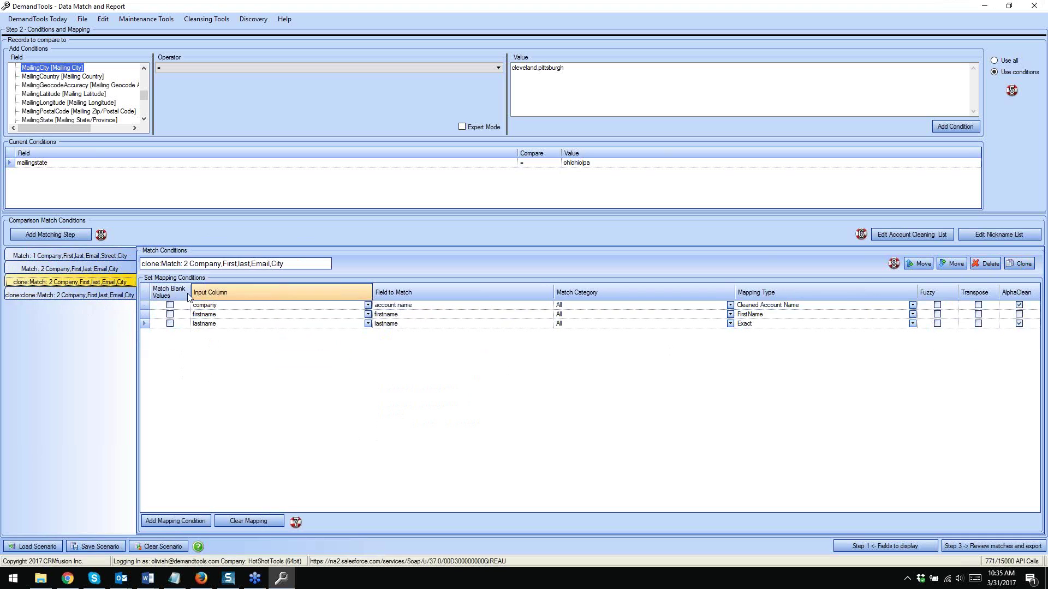
pyautogui.click(162, 264)
pyautogui.press('BackSpace')
pyautogui.press('BackSpace')
pyautogui.press('BackSpace')
pyautogui.press('BackSpace')
pyautogui.press('BackSpace')
pyautogui.press('BackSpace')
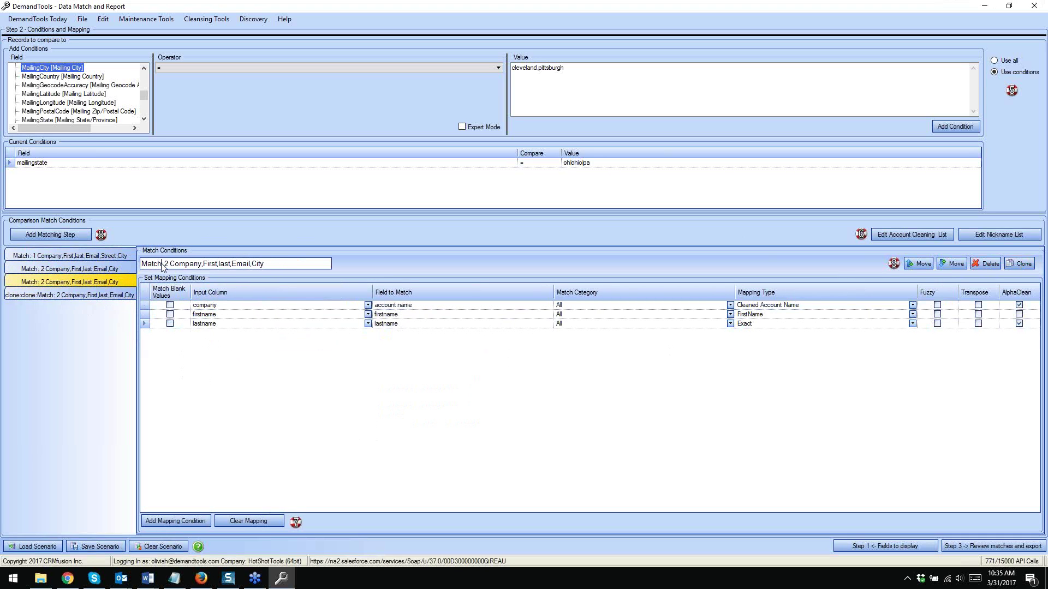
pyautogui.click(162, 263)
pyautogui.press('BackSpace')
pyautogui.write('3')
# Rename the email-only matching step as "Match: 4 Company,First,last,Email,City"
pyautogui.click(82, 297)
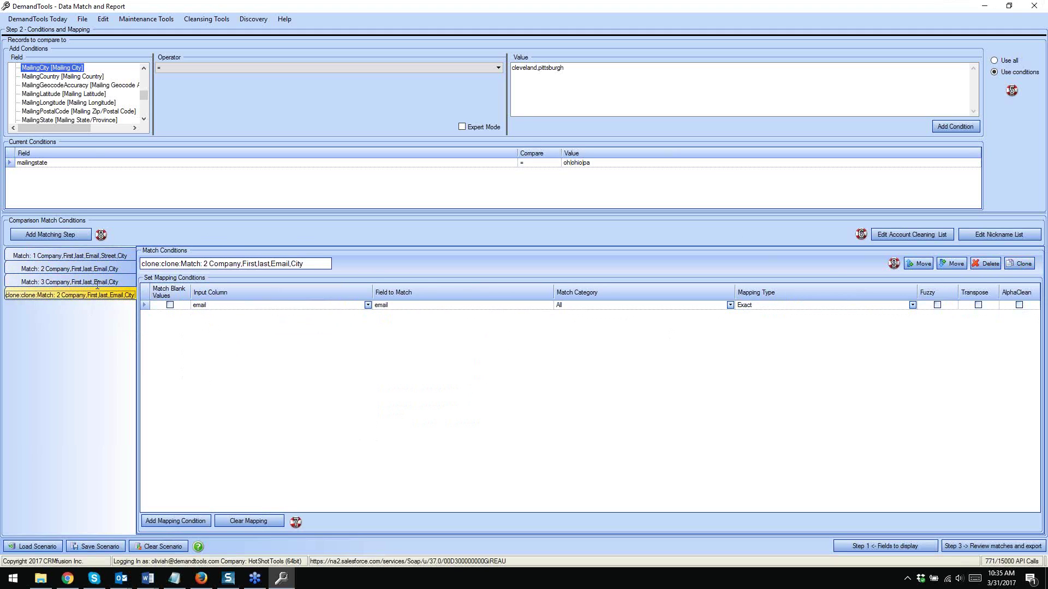
pyautogui.moveTo(179, 264); pyautogui.dragTo(140, 264)
pyautogui.press('BackSpace')
pyautogui.press('Delete')
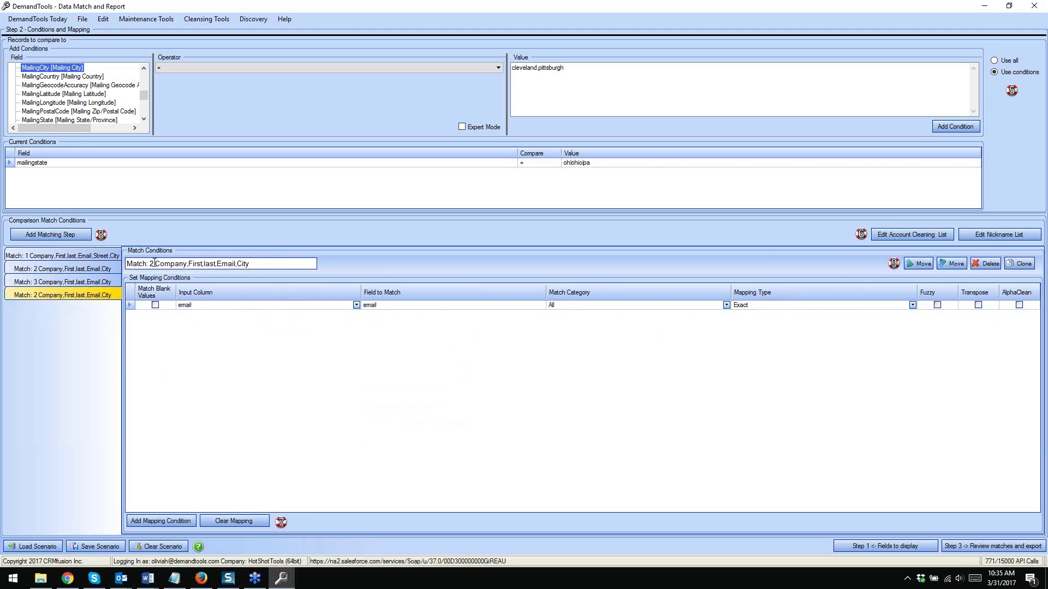
pyautogui.click(153, 263)
pyautogui.press('BackSpace')
pyautogui.write('4')
pyautogui.click(176, 319)
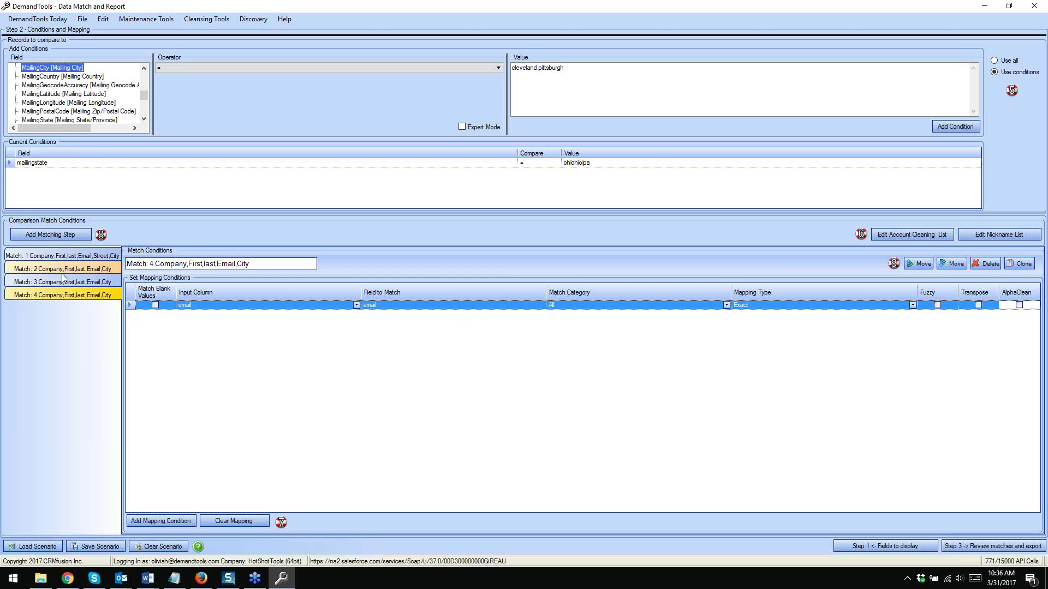
# Open the Match: 1 step, try comparing against all records, and return to using the conditions
pyautogui.click(53, 254)
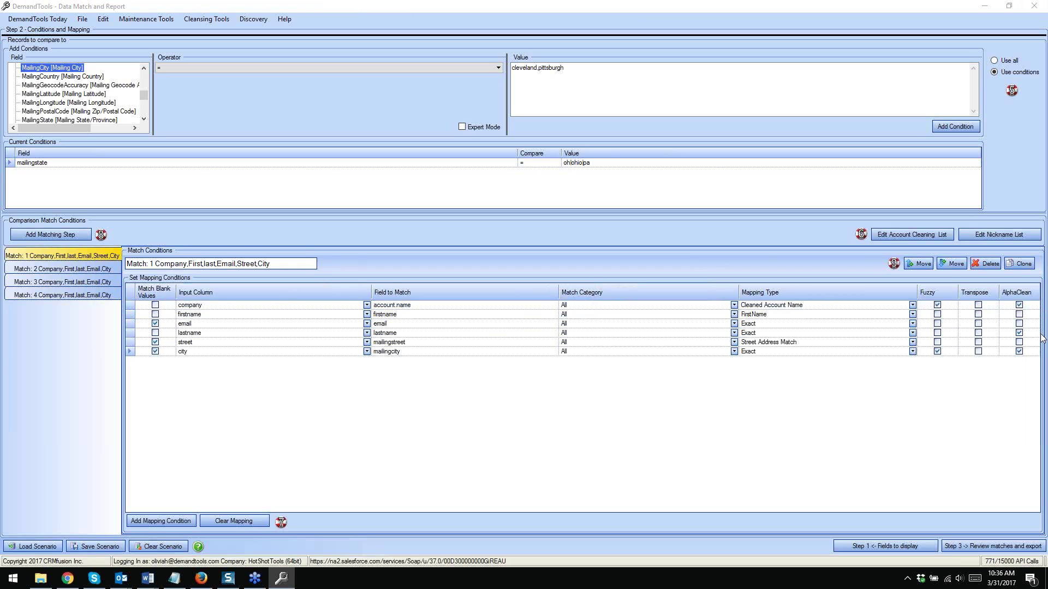
pyautogui.click(885, 25)
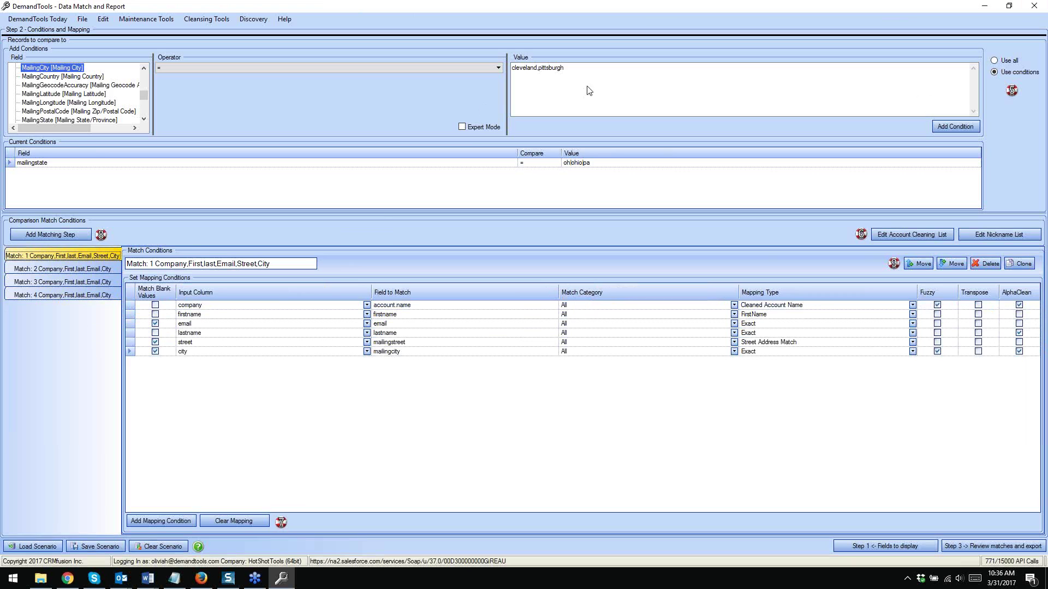
pyautogui.click(993, 61)
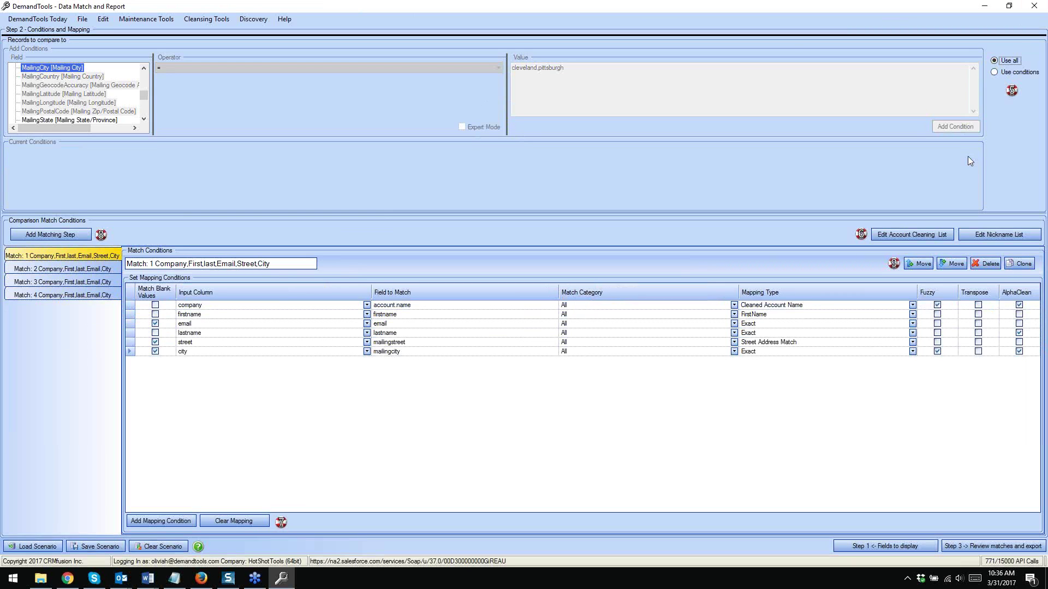
pyautogui.click(995, 73)
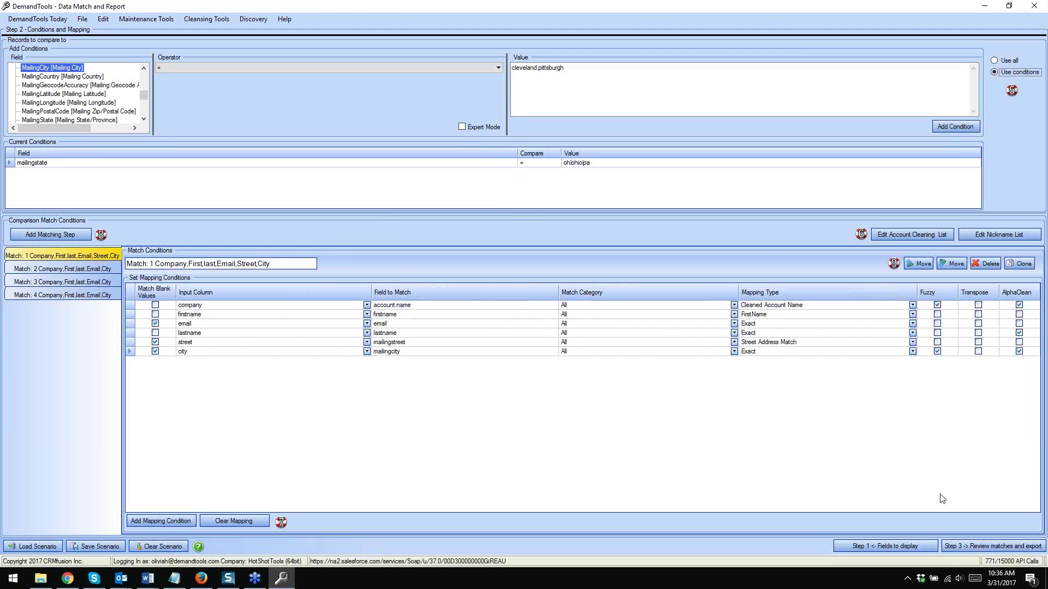
# Proceed to reviewing matches and exporting, and run the search for matches
pyautogui.click(971, 546)
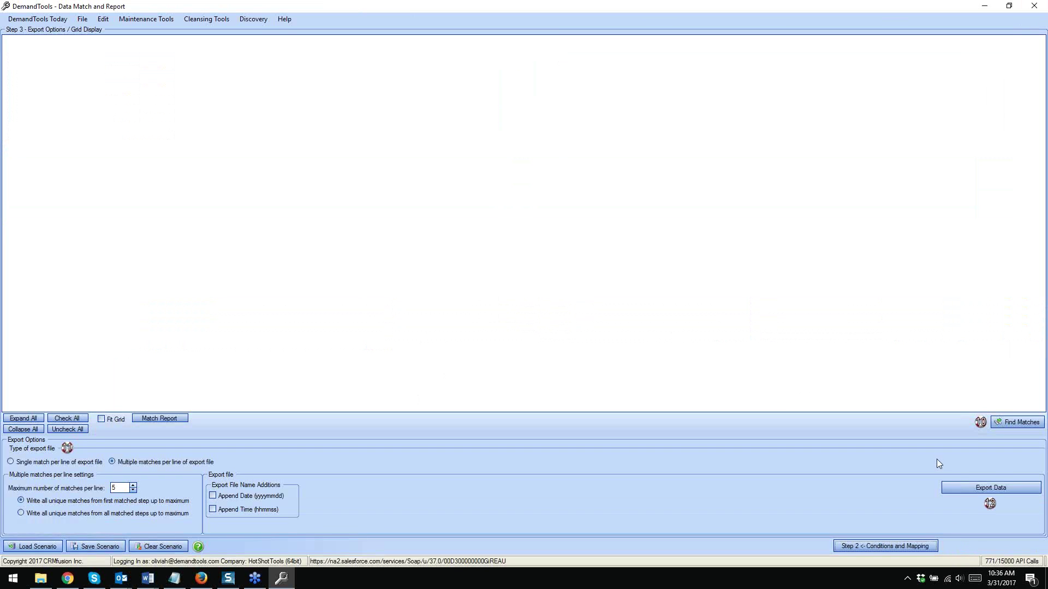
pyautogui.click(1007, 423)
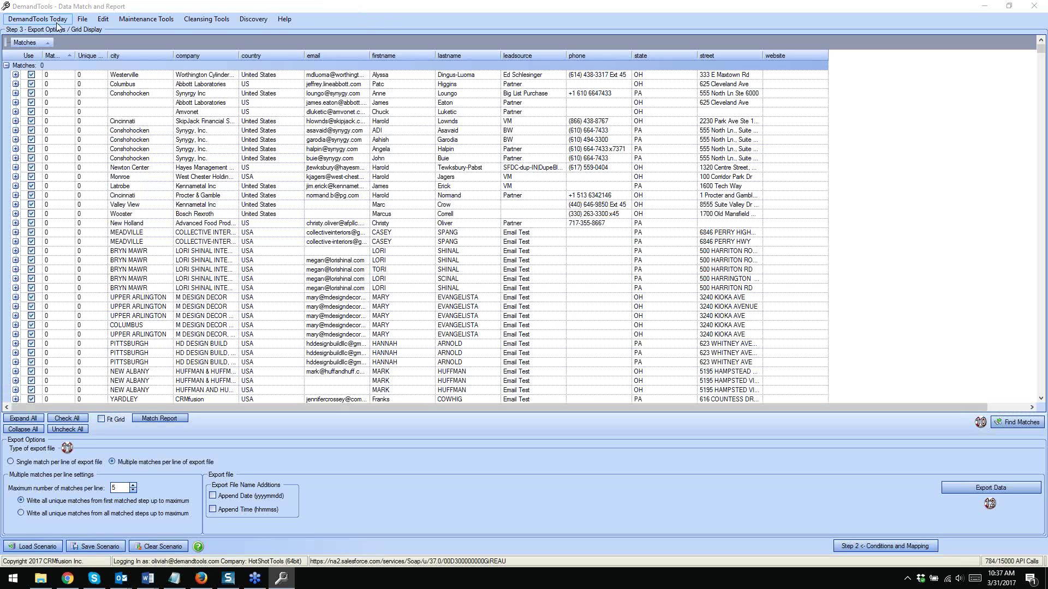
# Widen the Matches and Unique Matches columns and group the results grid by Matches
pyautogui.click(24, 43)
pyautogui.moveTo(78, 61); pyautogui.dragTo(76, 57)
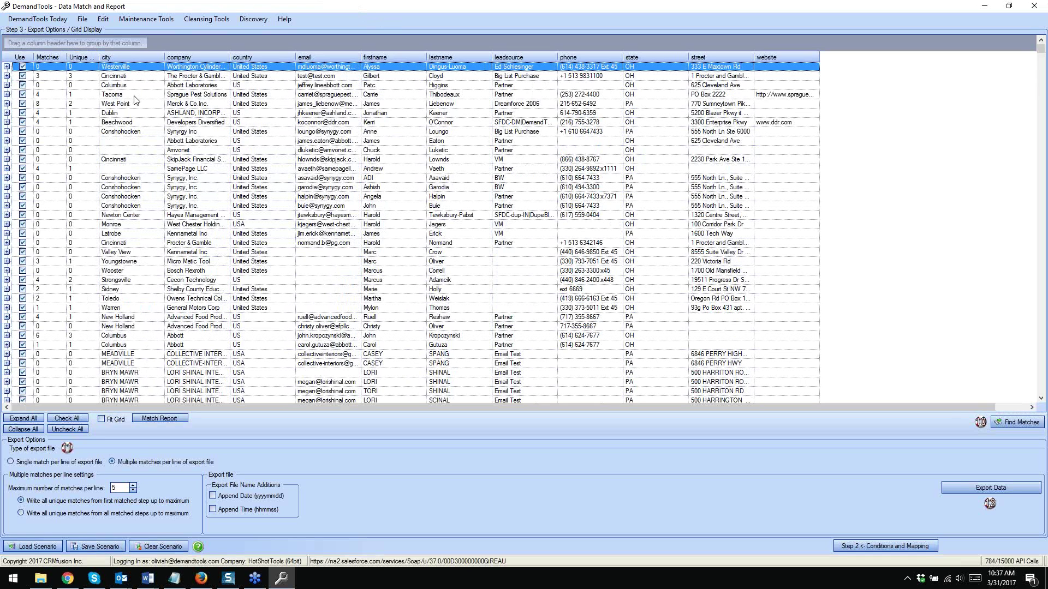
pyautogui.moveTo(122, 57); pyautogui.dragTo(133, 51)
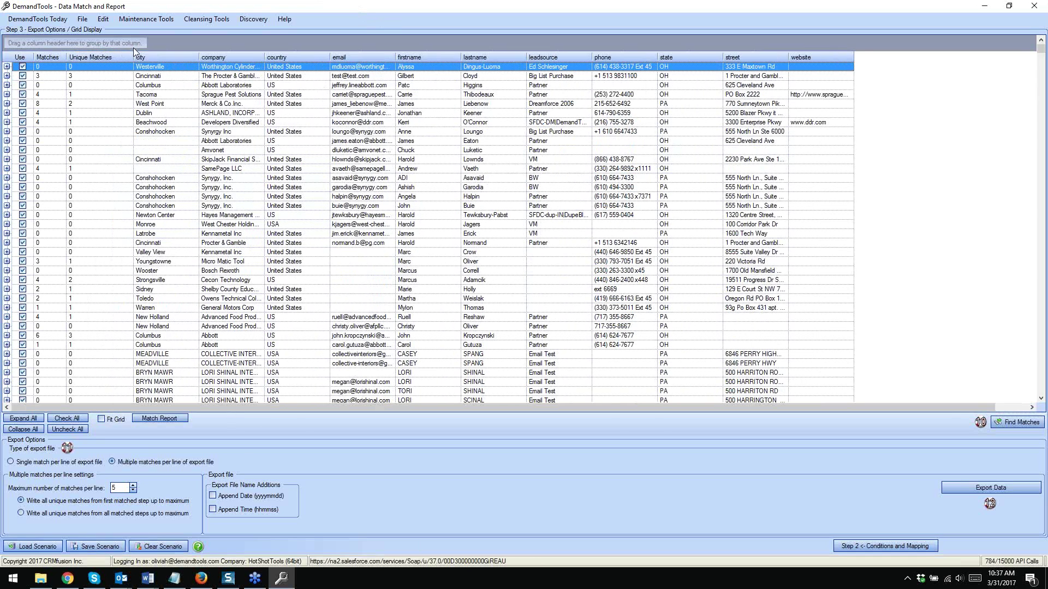
pyautogui.moveTo(67, 57); pyautogui.dragTo(86, 61)
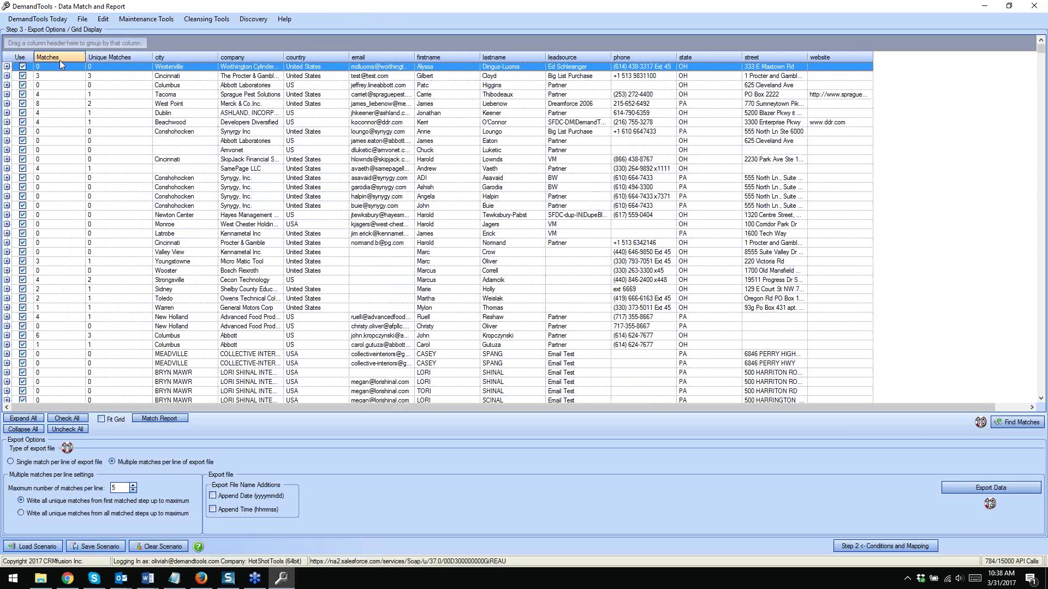
pyautogui.moveTo(63, 47); pyautogui.dragTo(63, 45)
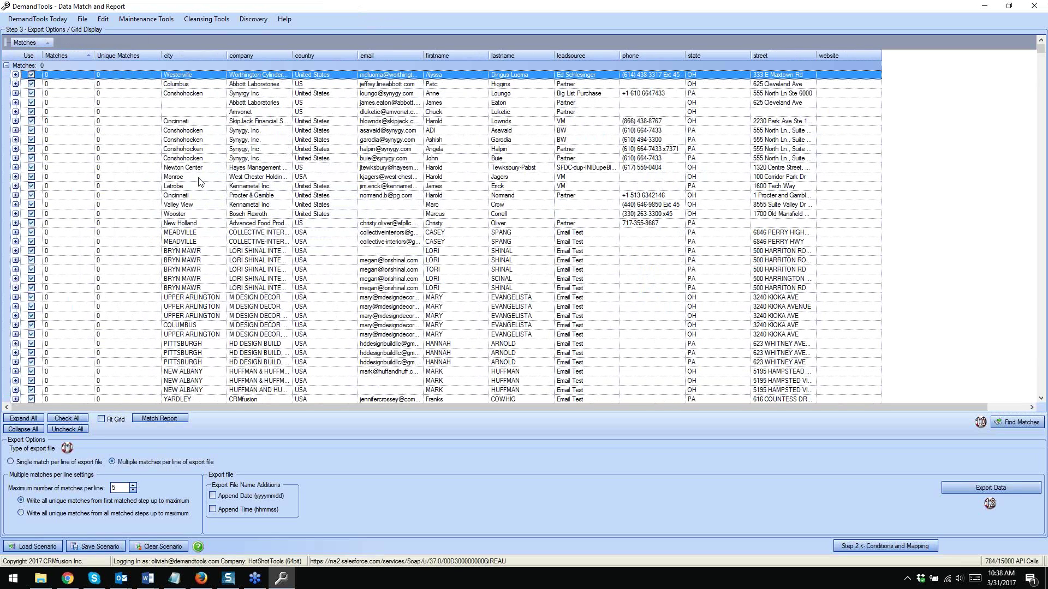
# Collapse the Matches groups 0 to 3 and expand the Cecon Technology record in the Matches 4 group
pyautogui.click(7, 66)
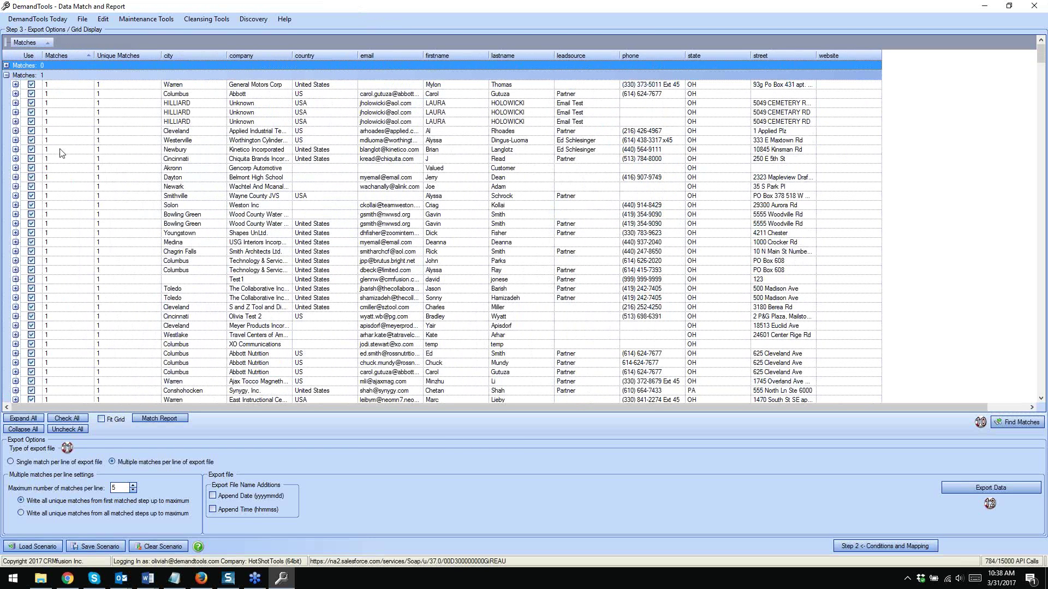
pyautogui.click(7, 75)
pyautogui.click(7, 85)
pyautogui.click(6, 95)
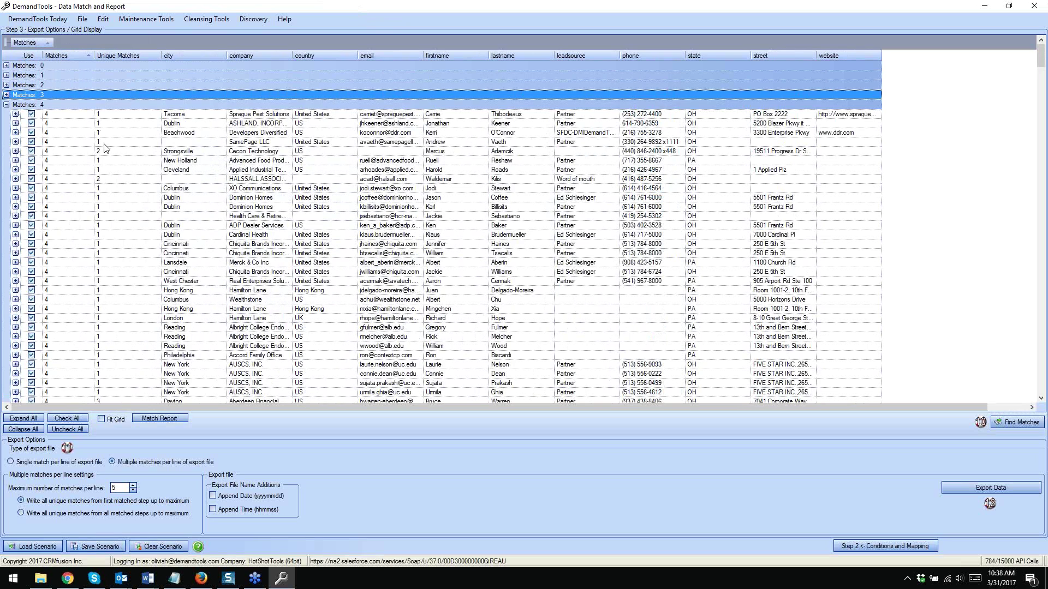
pyautogui.click(76, 155)
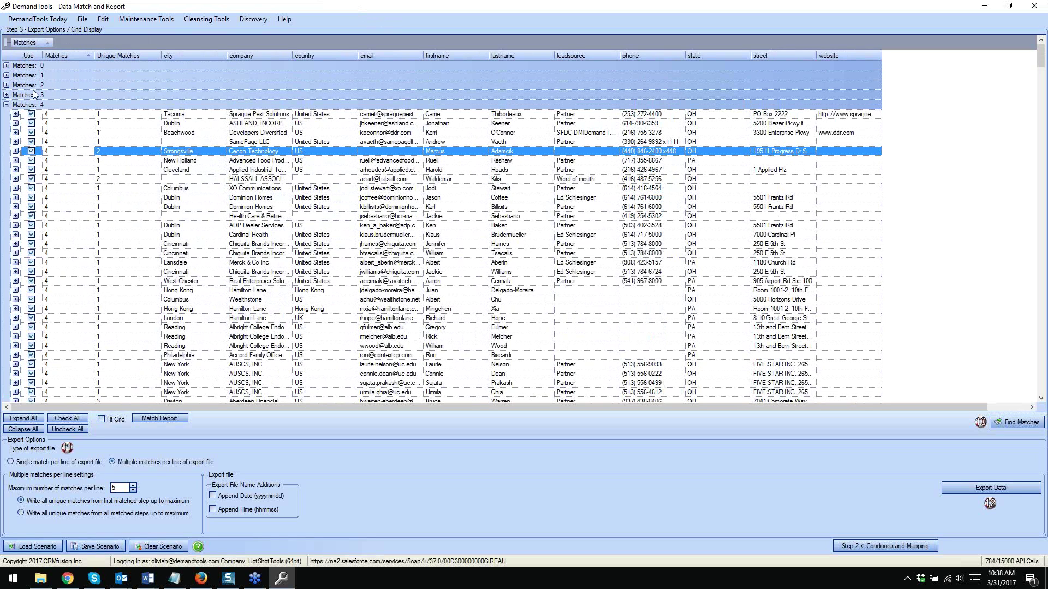
pyautogui.click(16, 151)
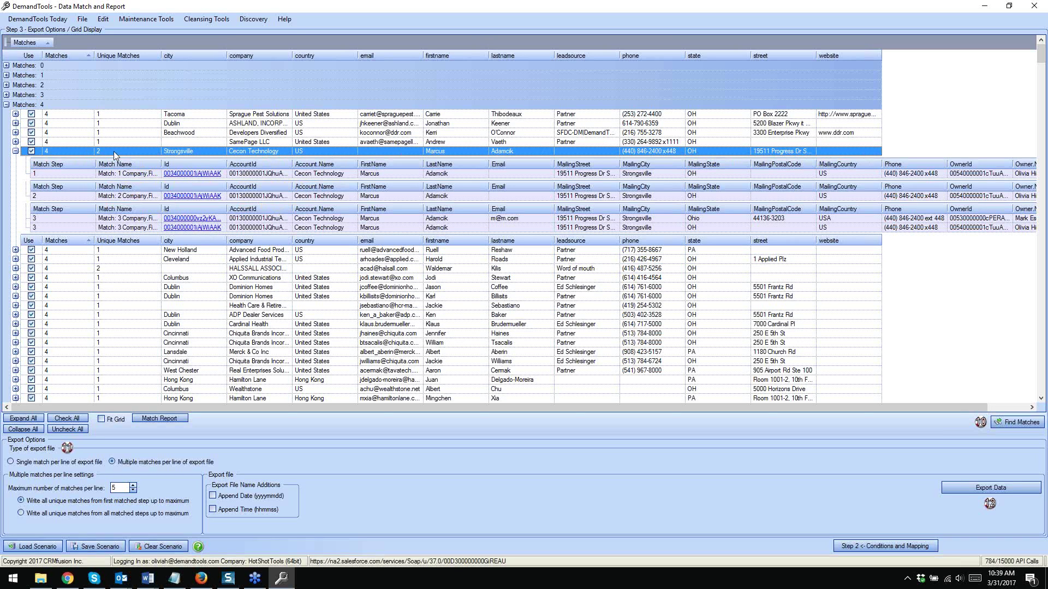
# Collapse the Matches groups 4 to 8 and examine the unique match counts in the groups with 9 or more matches
pyautogui.click(6, 104)
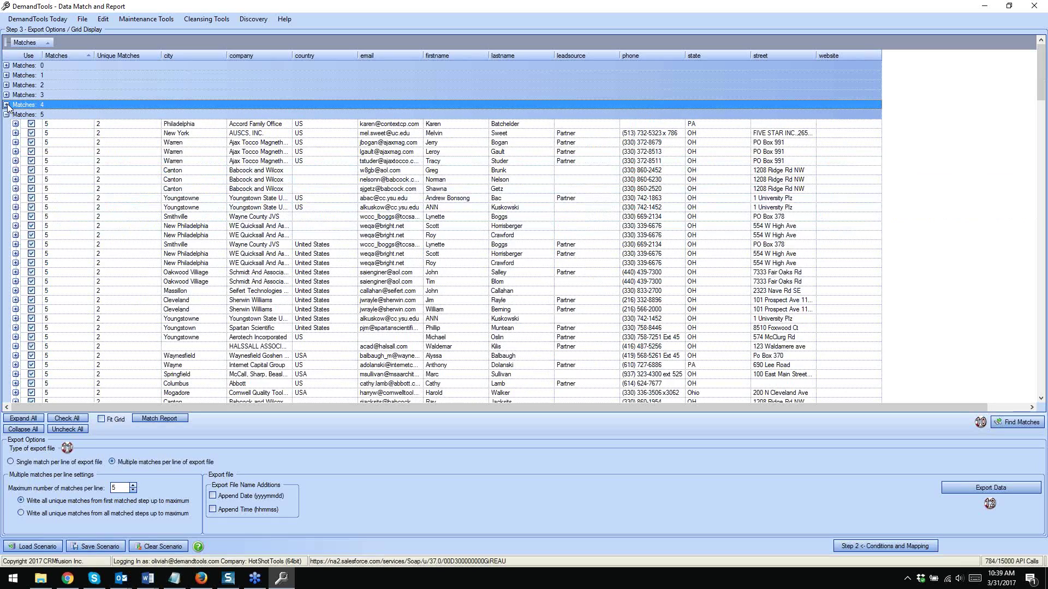
pyautogui.click(6, 115)
pyautogui.click(6, 124)
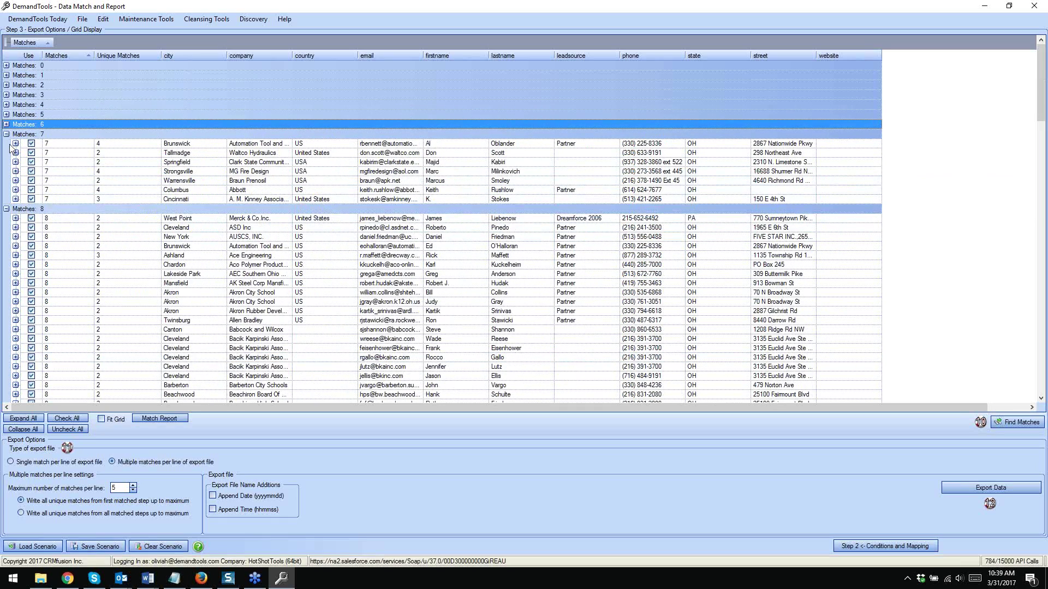
pyautogui.click(6, 134)
pyautogui.click(6, 143)
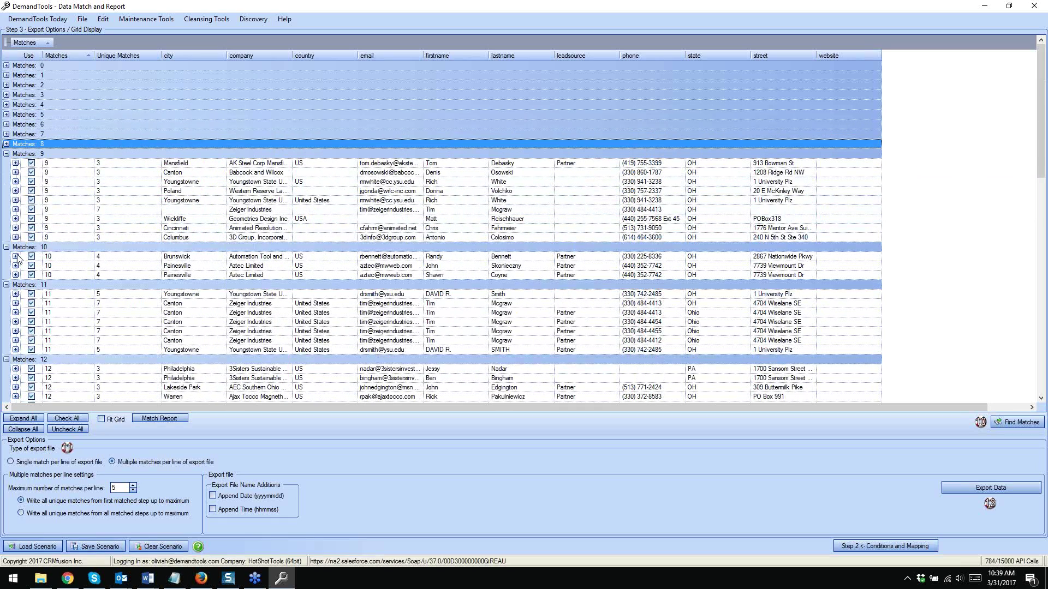
pyautogui.scroll(-6, 106, 221)
pyautogui.scroll(3, 106, 222)
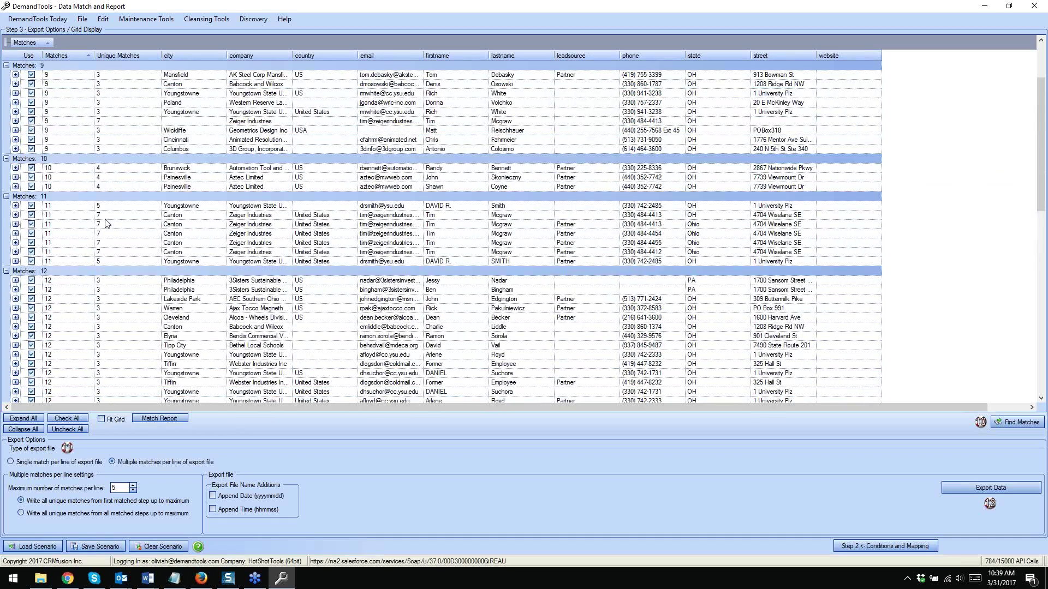
pyautogui.scroll(3, 107, 223)
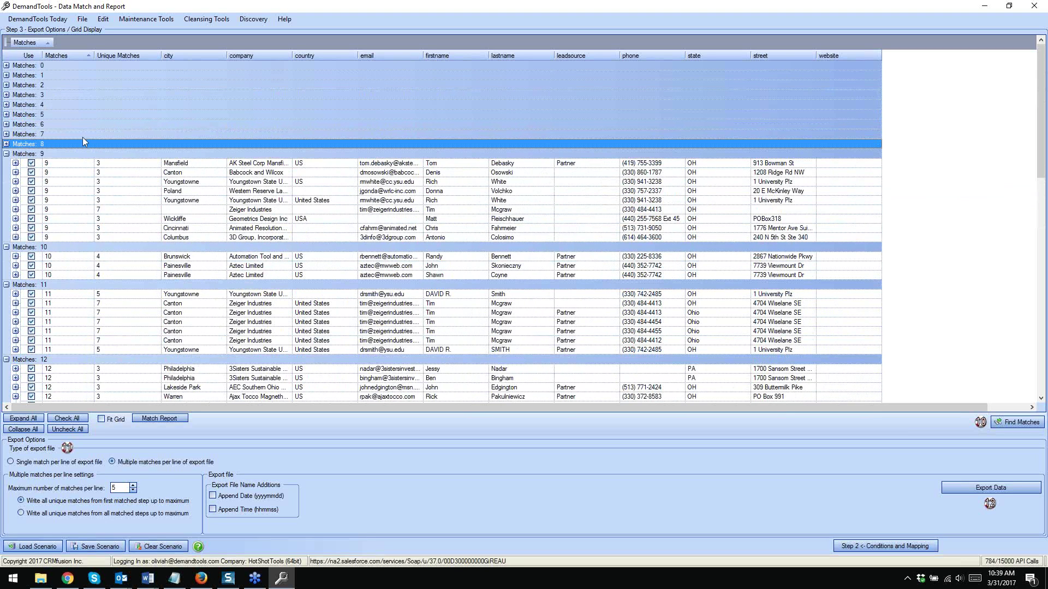
# Expand the AK Steel record in the 9-match group and widen the Unique Matches and Match Name columns
pyautogui.click(15, 162)
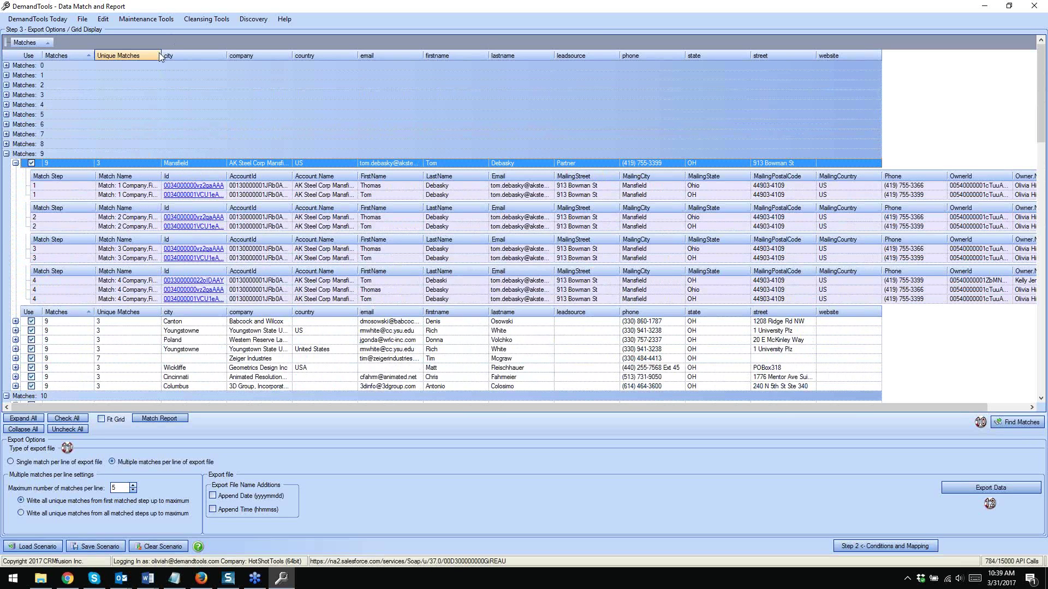
pyautogui.moveTo(162, 54); pyautogui.dragTo(207, 54)
pyautogui.moveTo(162, 176); pyautogui.dragTo(208, 176)
pyautogui.click(185, 187)
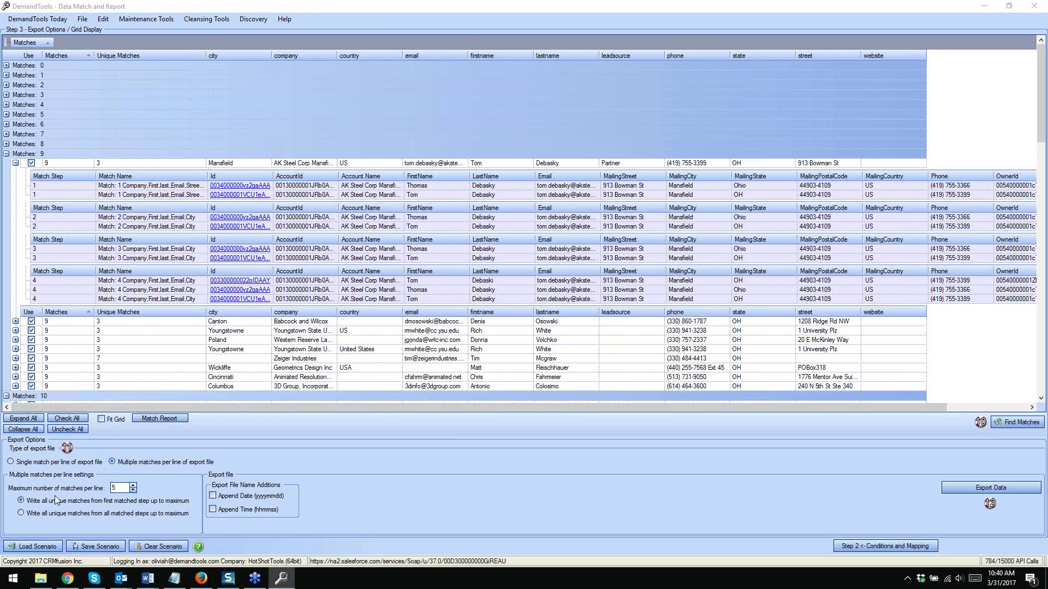
# Review the match report, close it, and set the export type to Single match per line of export file
pyautogui.click(154, 423)
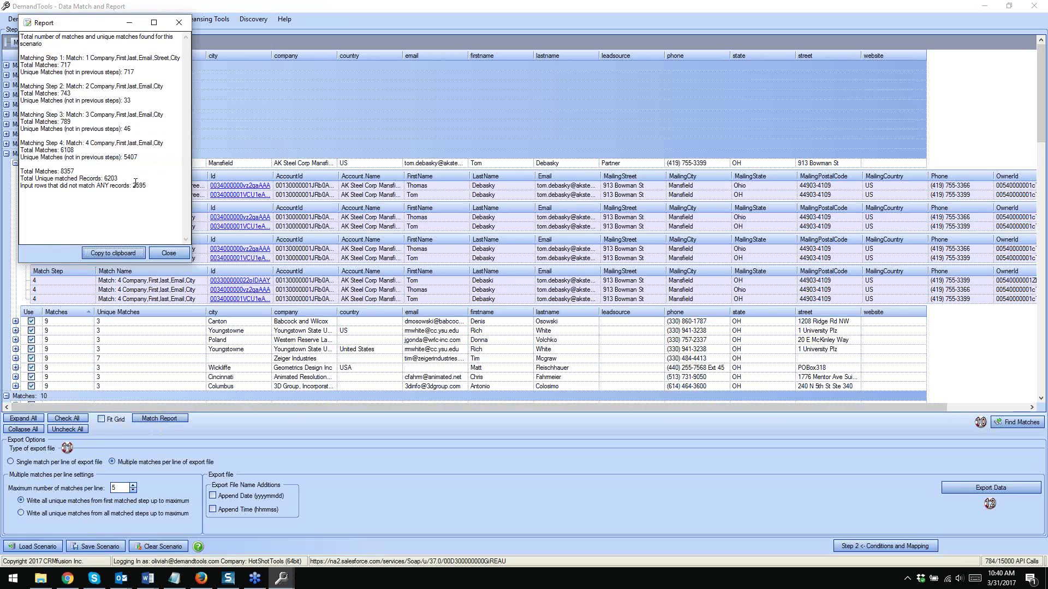
pyautogui.click(169, 253)
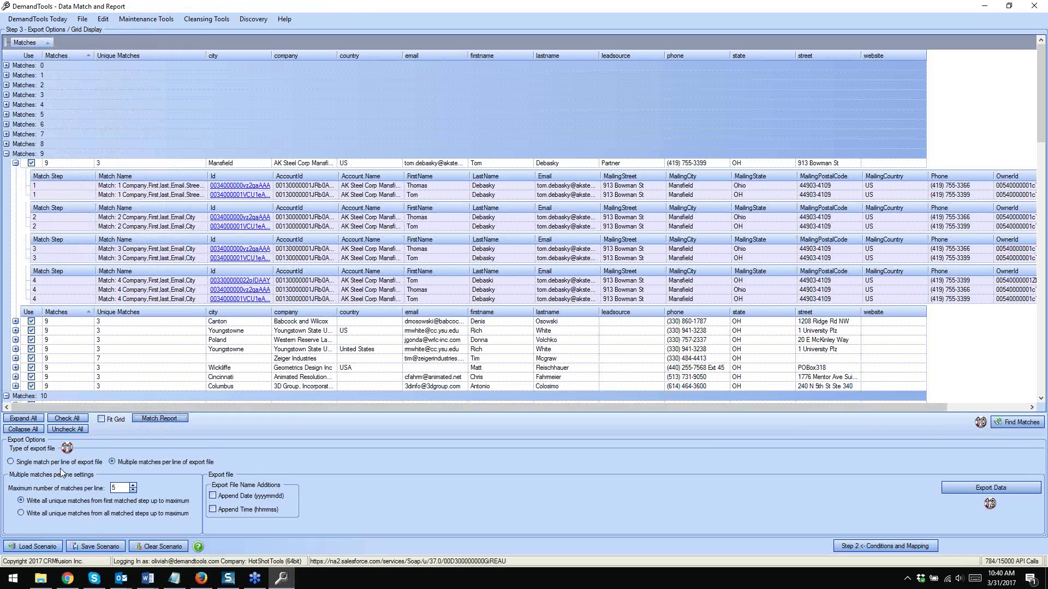
pyautogui.click(13, 463)
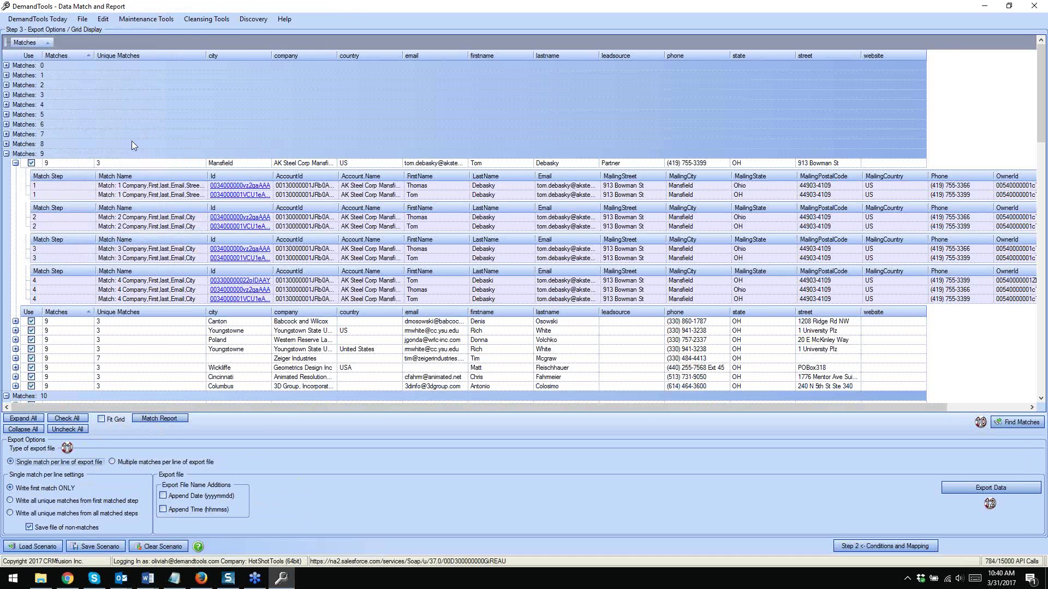
# Examine the match steps behind individual records in the 9-, 10- and 11-match groups
pyautogui.click(130, 187)
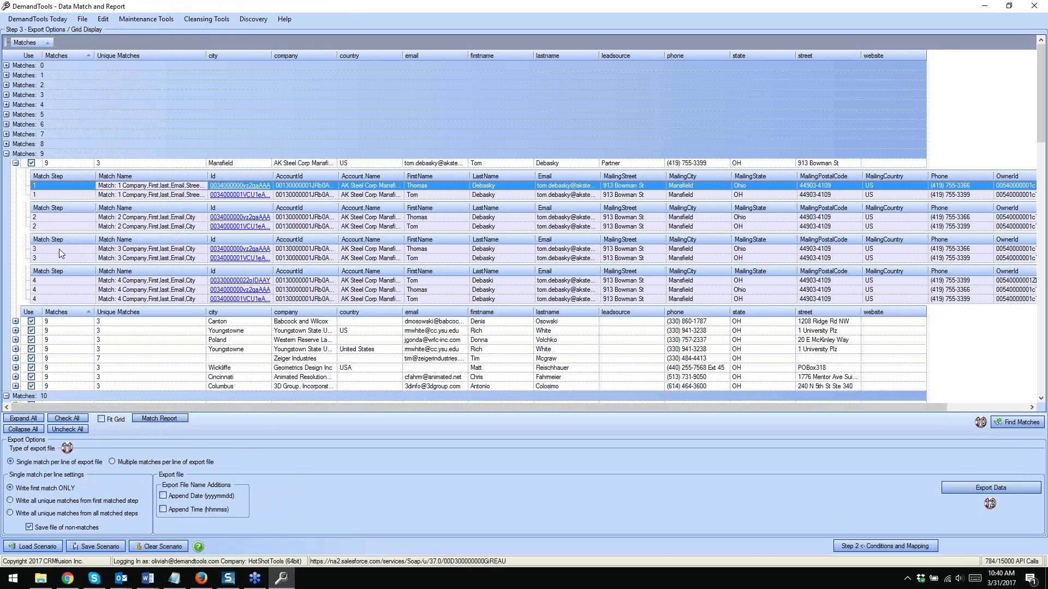
pyautogui.click(15, 325)
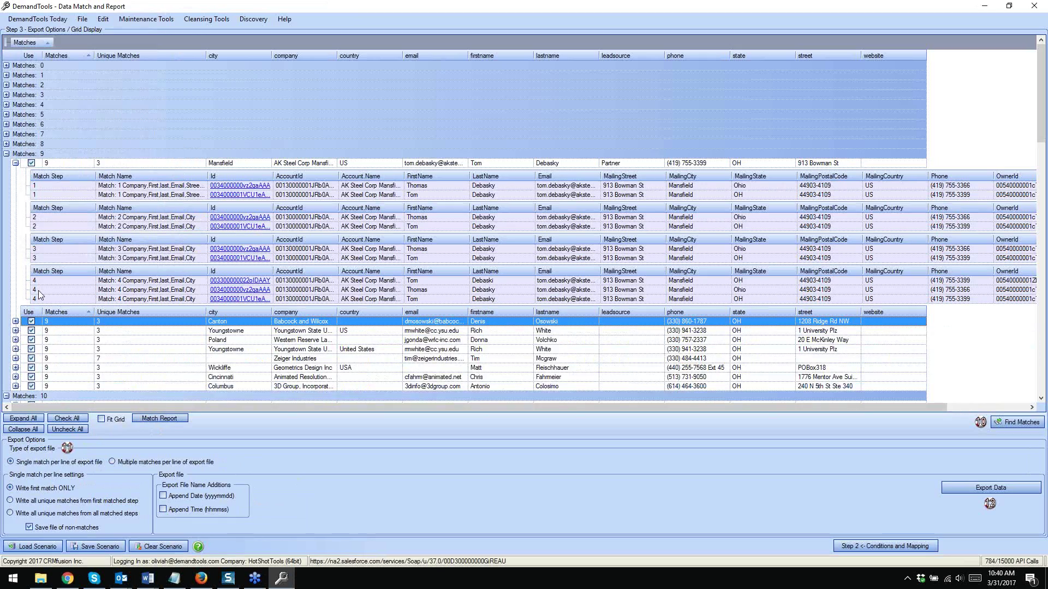
pyautogui.scroll(-3, 40, 296)
pyautogui.scroll(-1, 38, 297)
pyautogui.click(16, 288)
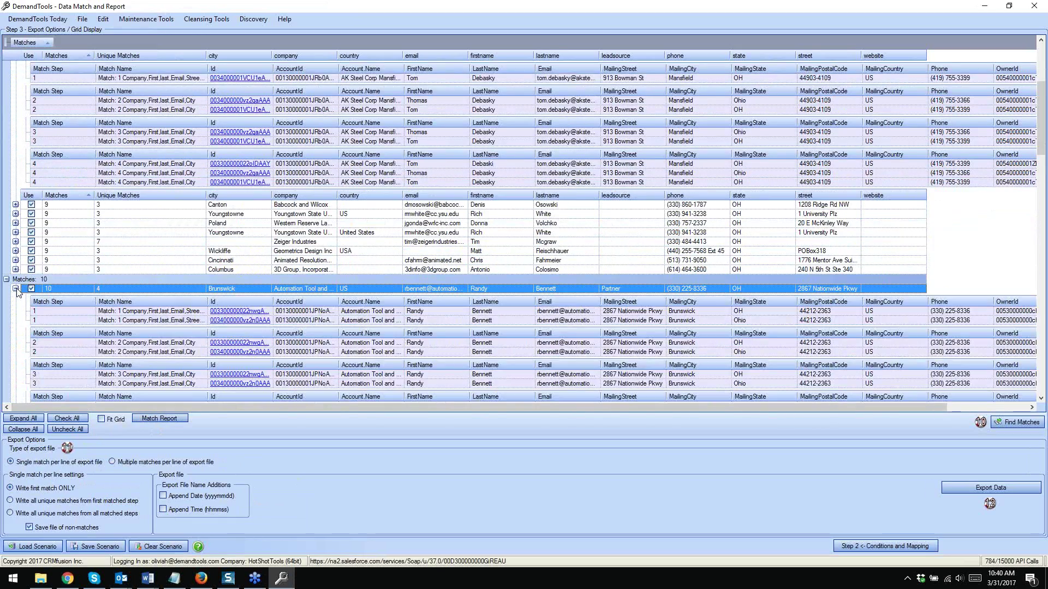
pyautogui.click(15, 289)
pyautogui.click(15, 326)
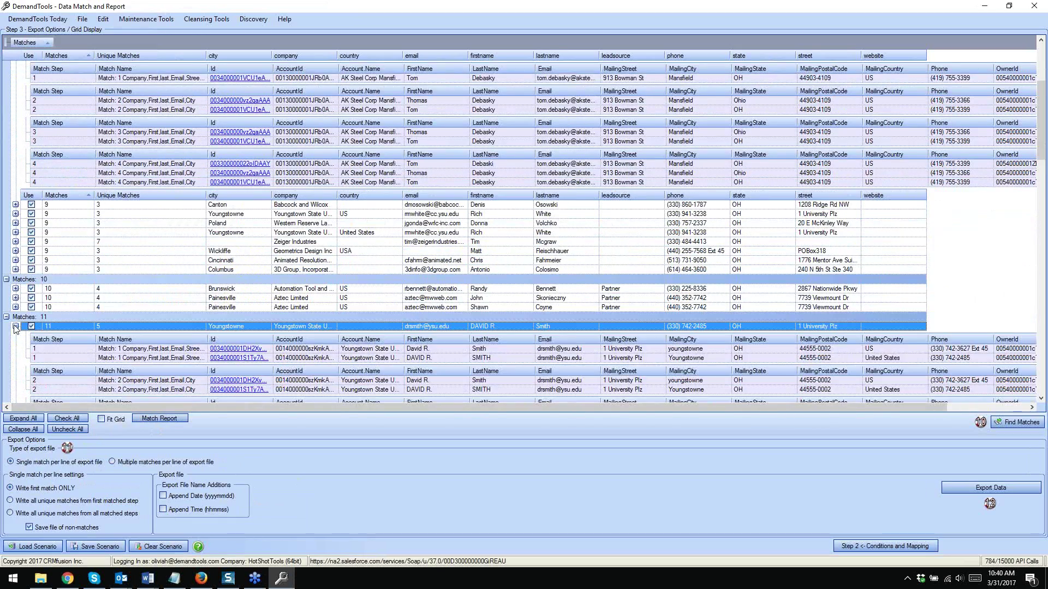
pyautogui.scroll(-2, 15, 329)
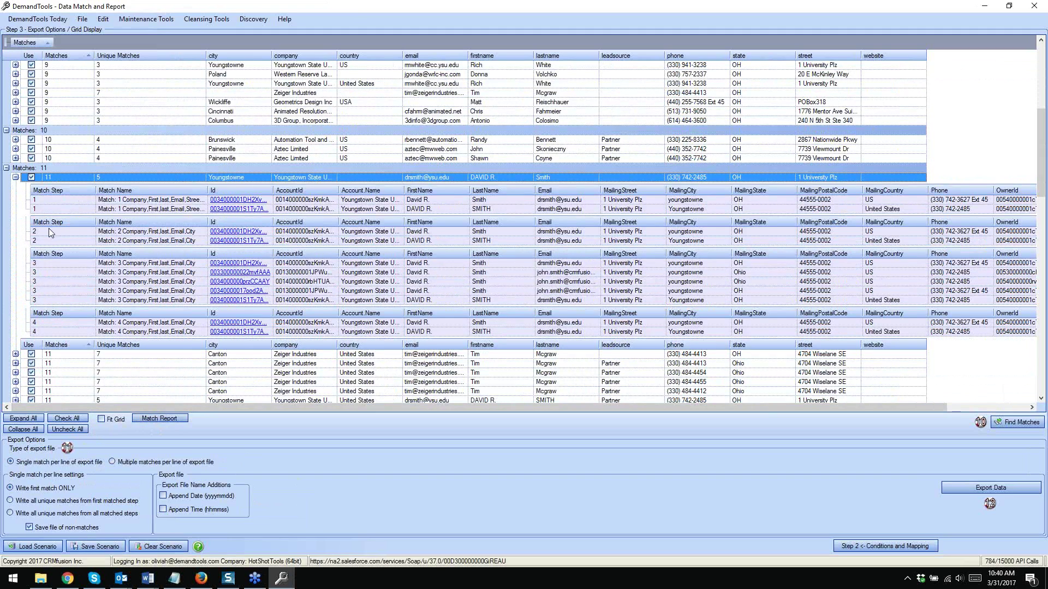
pyautogui.click(16, 177)
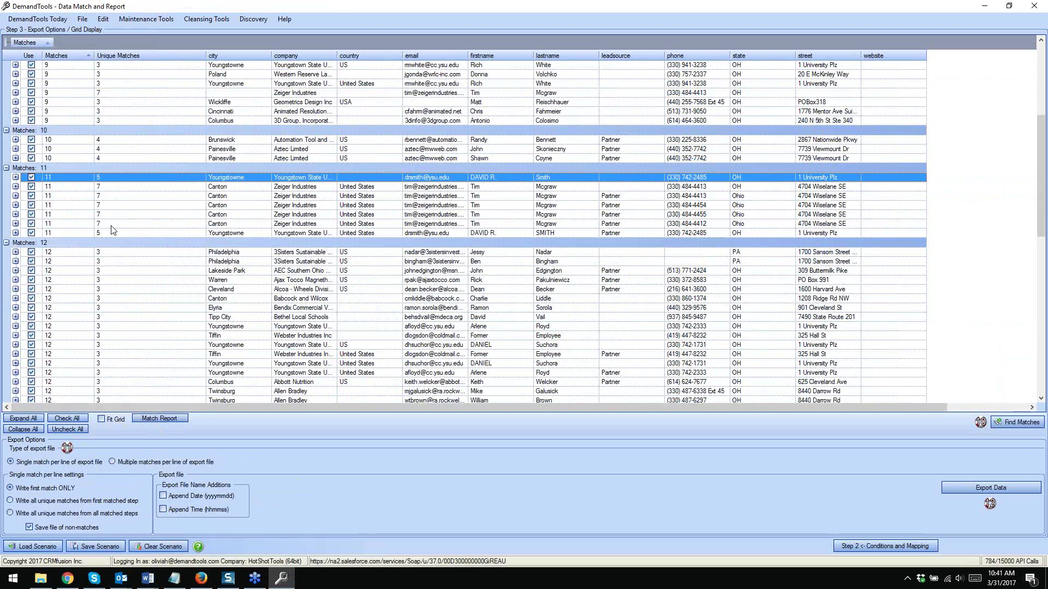
# Uncheck all records and mark only the first Abbott record in Columbus in the 2-match group for use
pyautogui.click(64, 430)
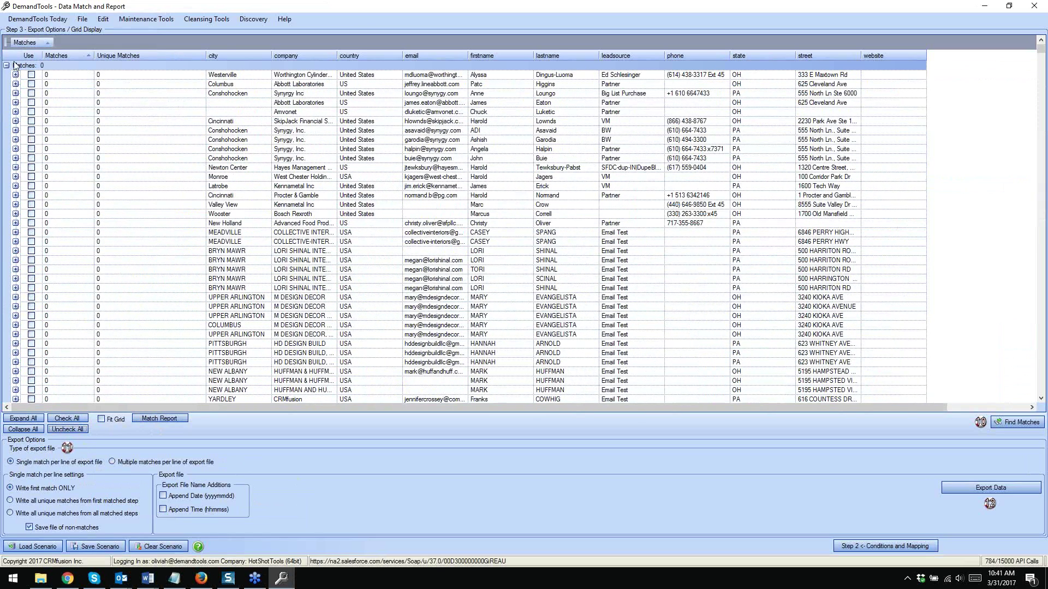
pyautogui.click(6, 65)
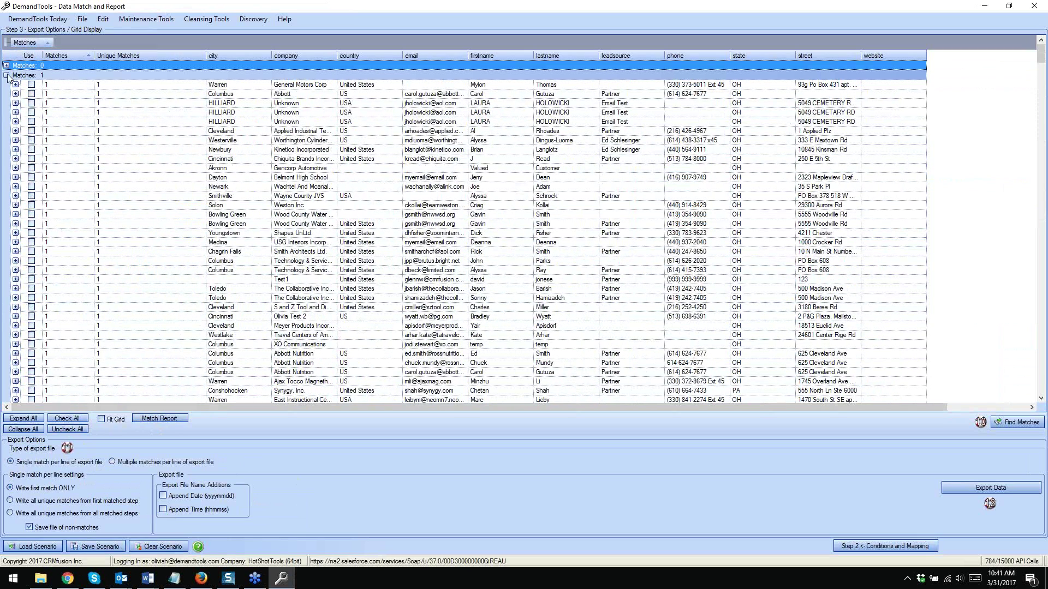
pyautogui.click(6, 75)
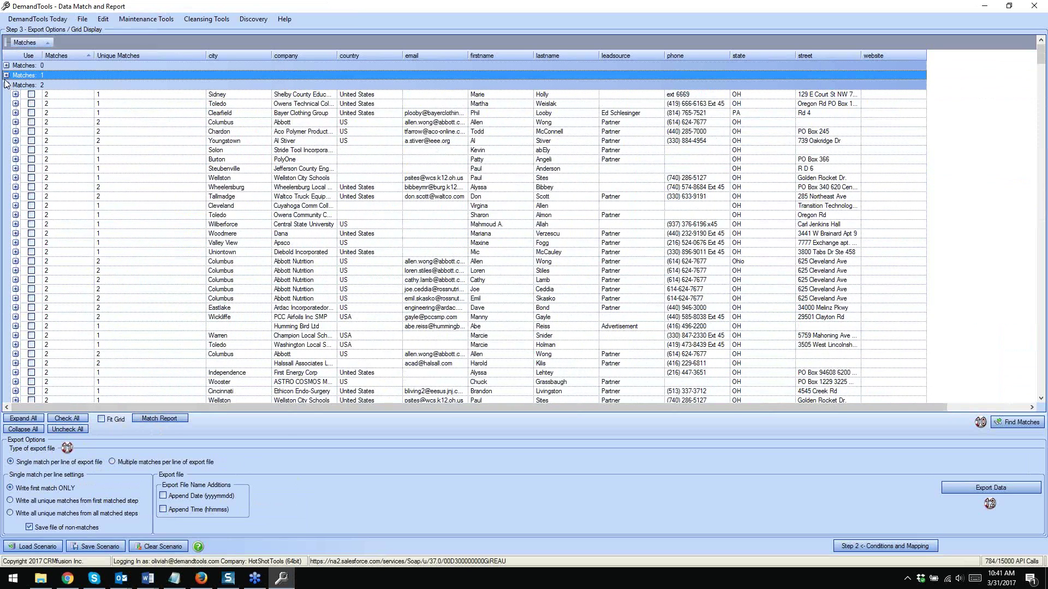
pyautogui.click(15, 122)
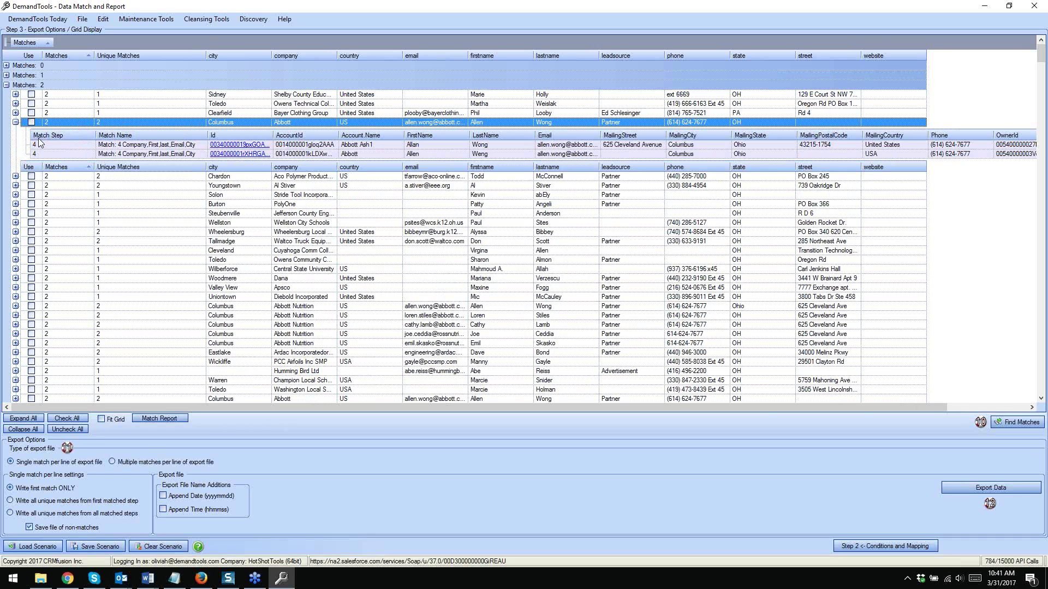
pyautogui.click(32, 123)
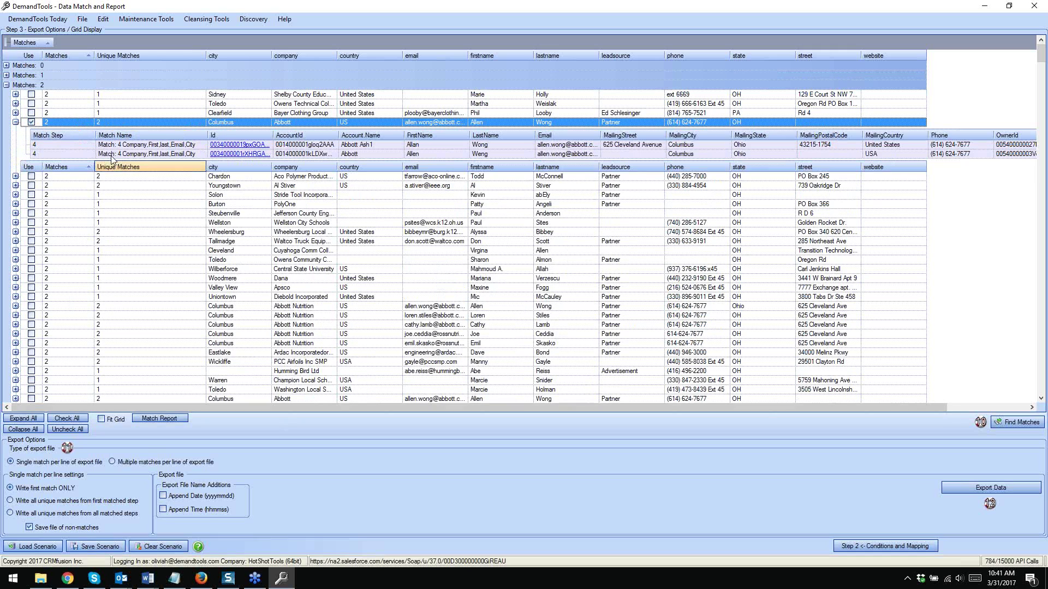
# Widen the city column and the Id column of the Abbott record's matches to show the full Ids
pyautogui.click(124, 146)
pyautogui.moveTo(272, 53); pyautogui.dragTo(289, 53)
pyautogui.moveTo(273, 134); pyautogui.dragTo(299, 141)
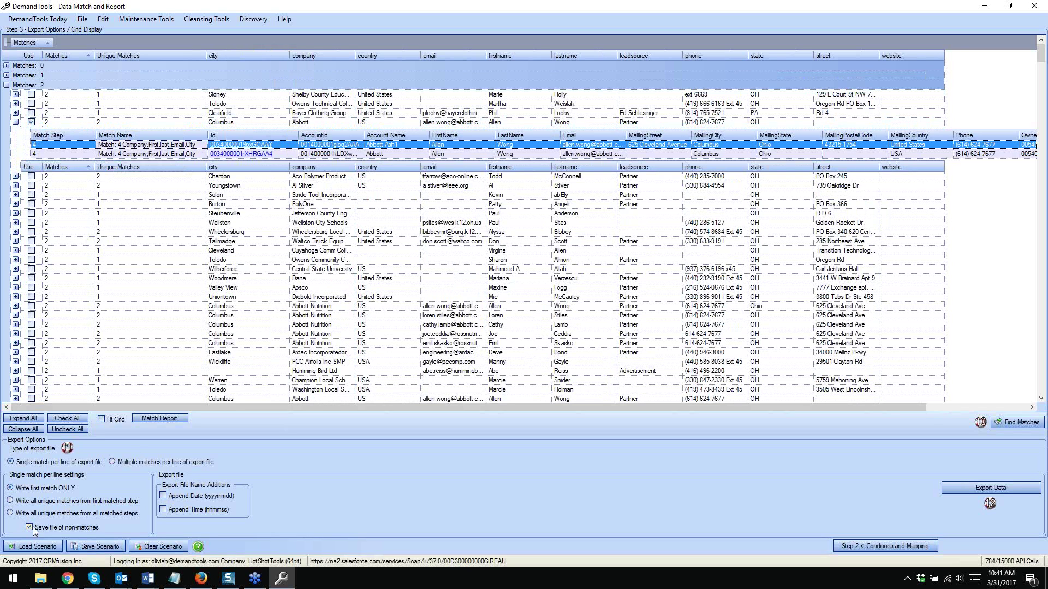
pyautogui.click(6, 65)
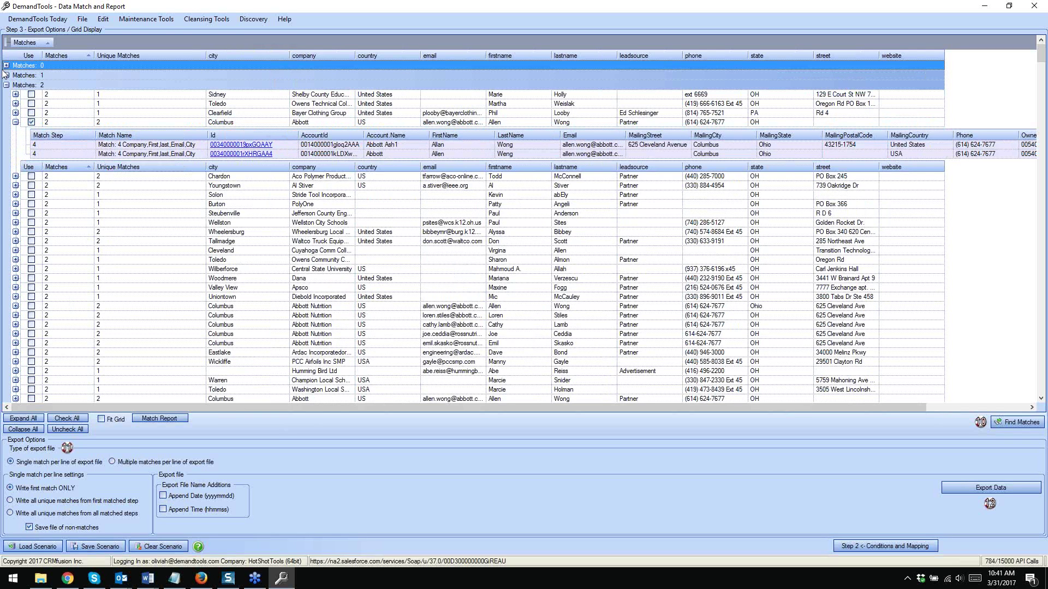
pyautogui.rightClick(57, 66)
pyautogui.rightClick(37, 65)
pyautogui.click(61, 70)
# Export the checked data to the Desktop as an Excel 2007 worksheet named fmo
pyautogui.click(1009, 488)
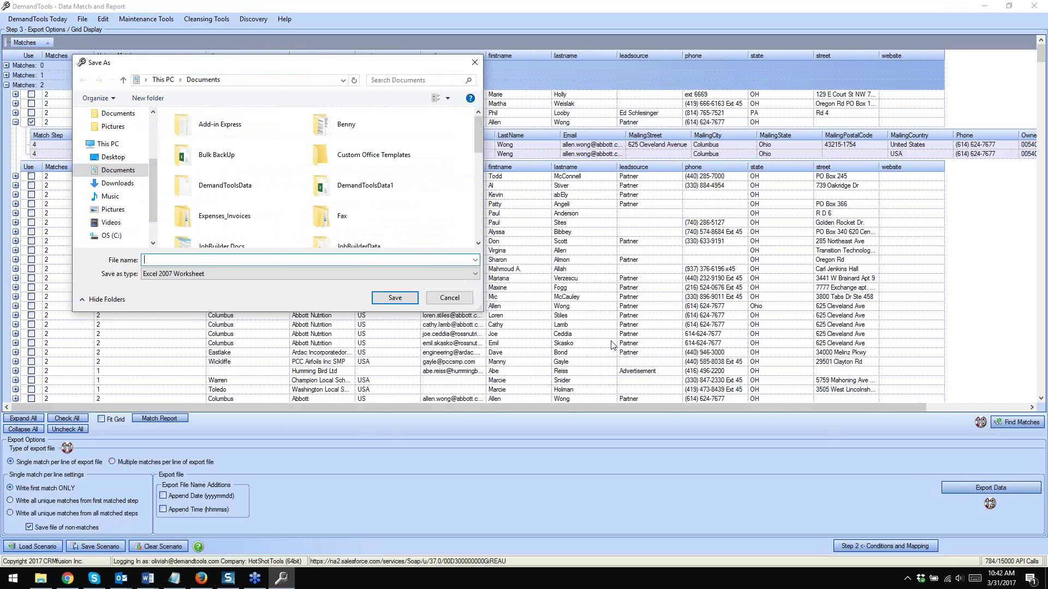
pyautogui.moveTo(188, 64); pyautogui.dragTo(361, 81)
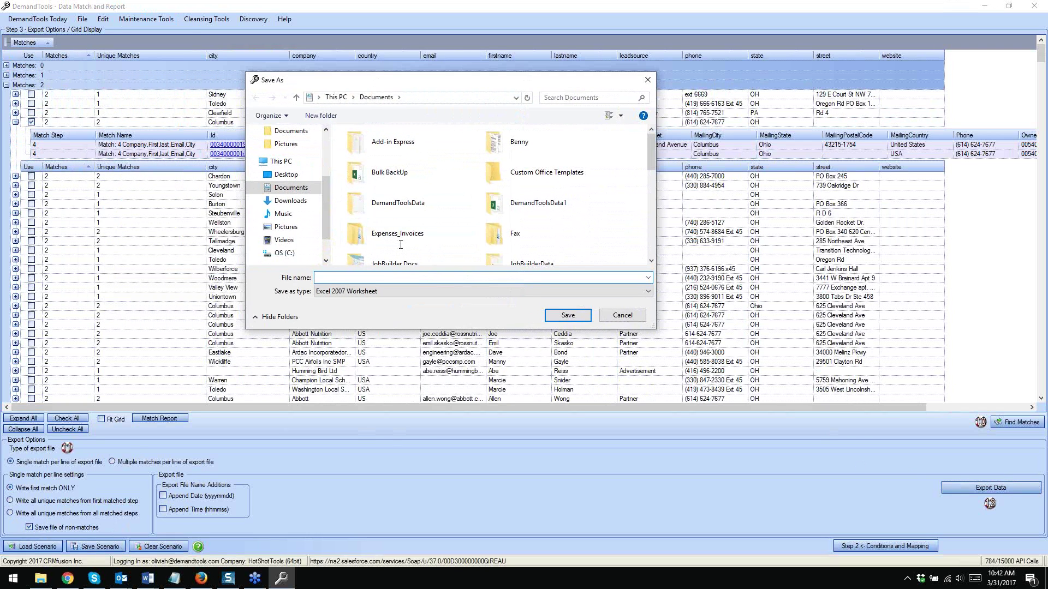
pyautogui.write('fmo')
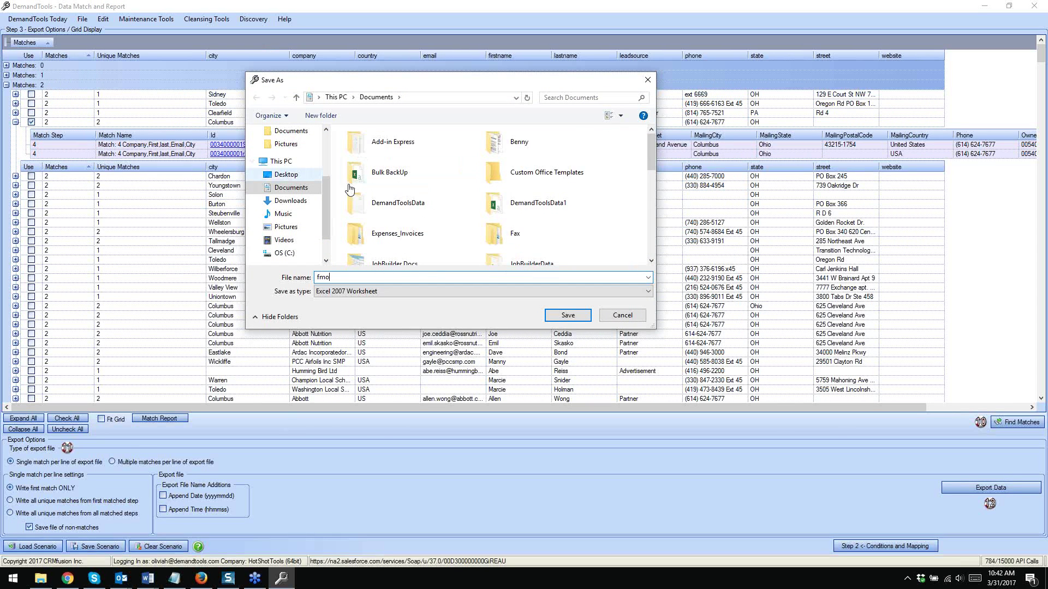
pyautogui.click(293, 174)
pyautogui.click(578, 316)
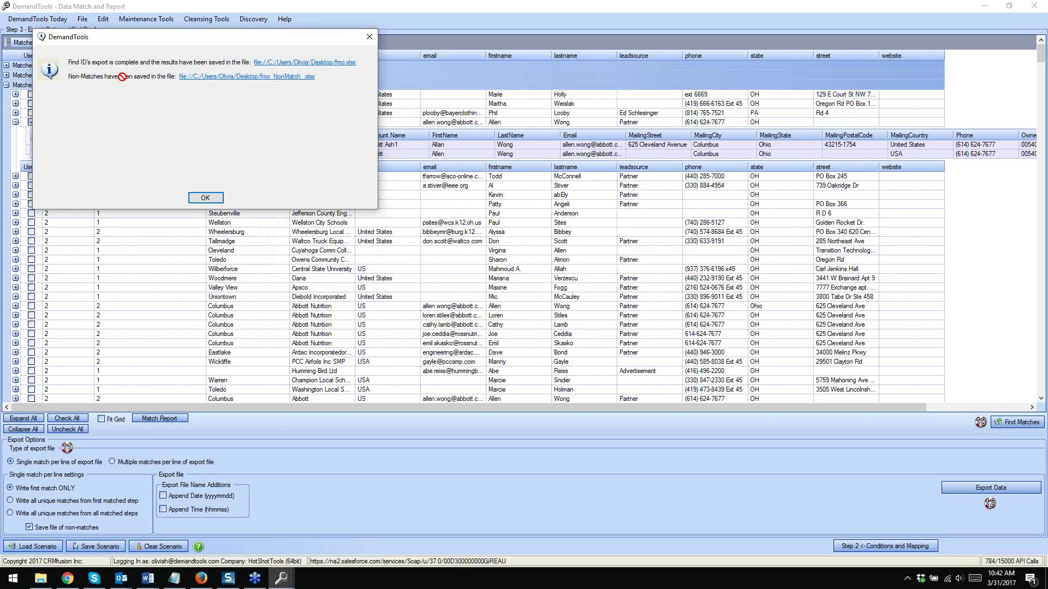
# Look through the exported non-matches file fmo_NonMatch_.xlsx in Excel and close it
pyautogui.click(164, 82)
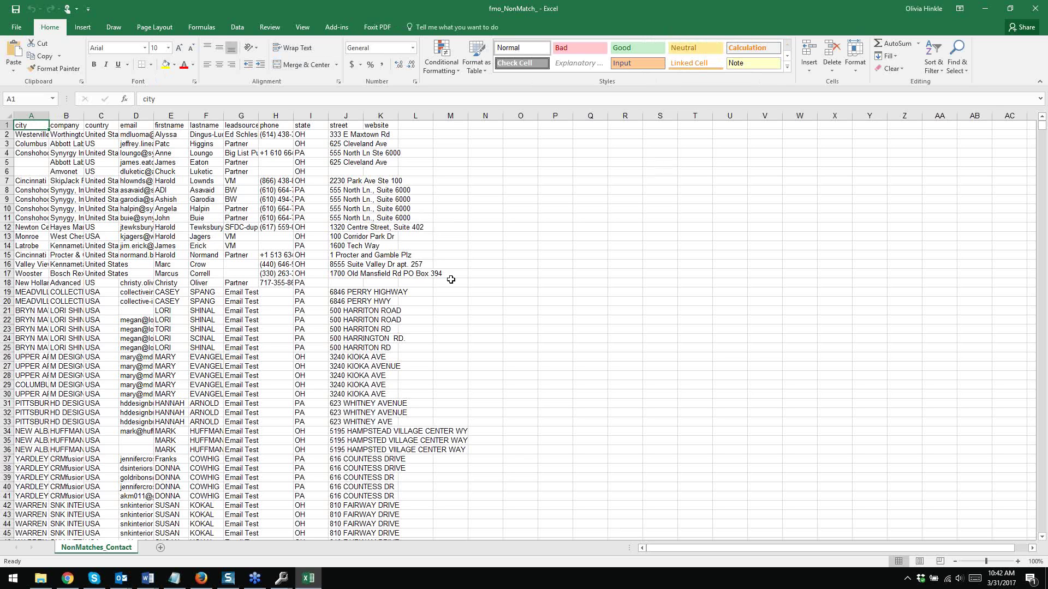
pyautogui.click(1035, 6)
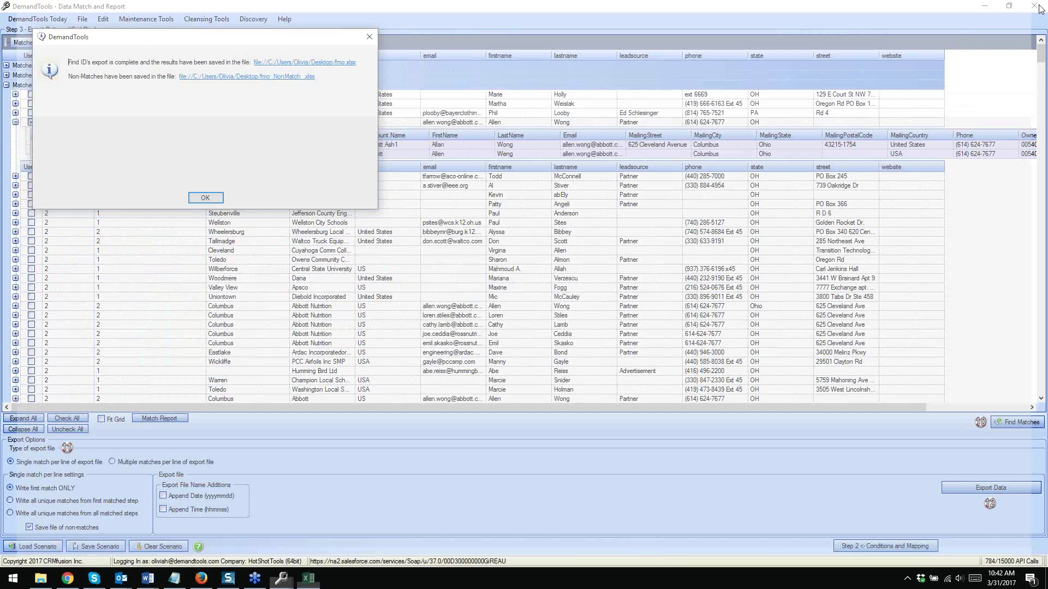
# Open the exported results file fmo.xlsx in Excel and autofit the width of all its columns
pyautogui.click(237, 77)
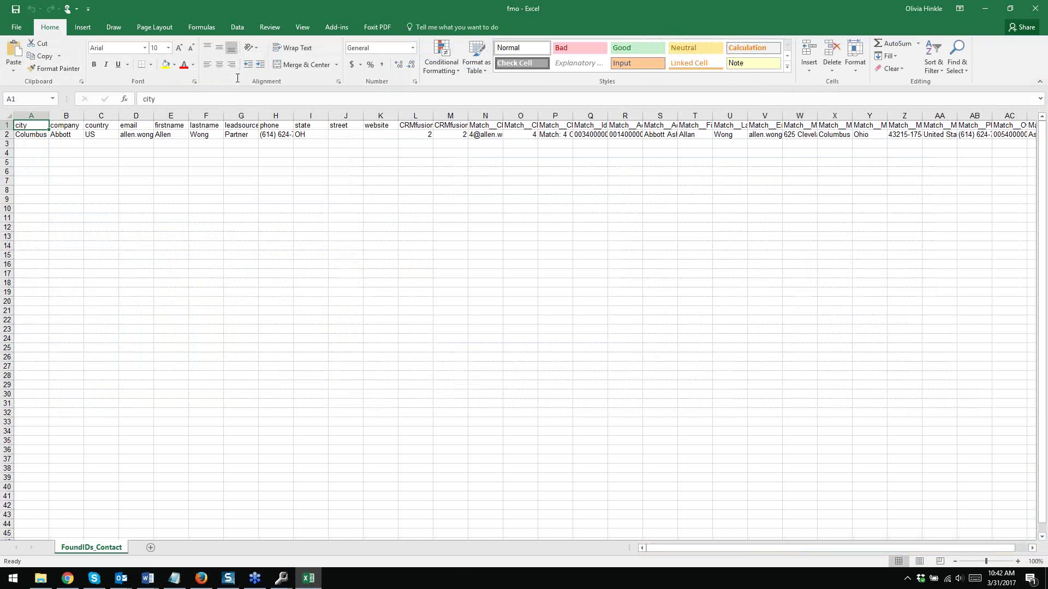
pyautogui.click(10, 116)
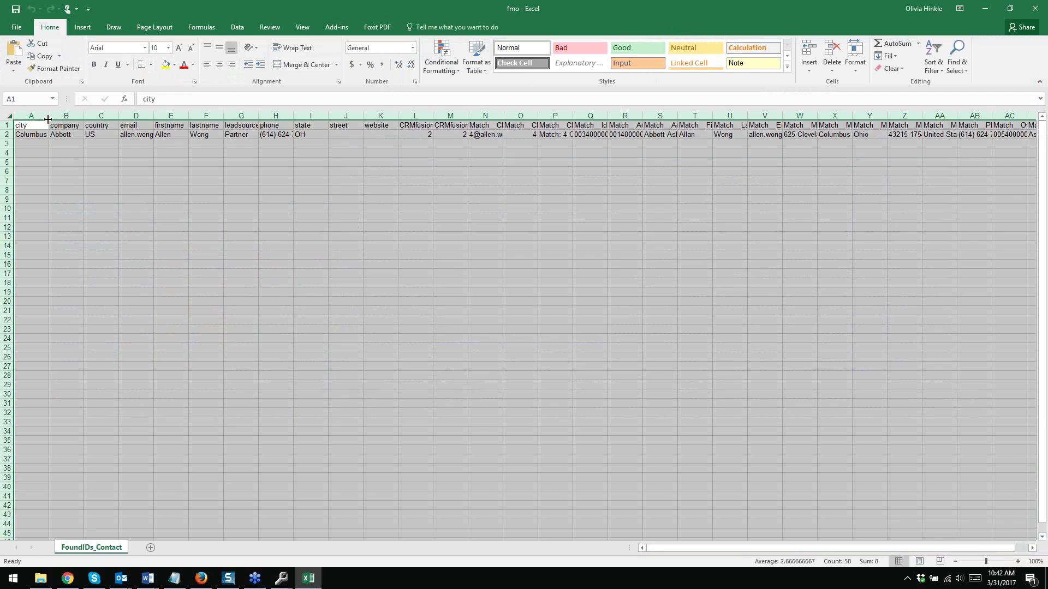
pyautogui.doubleClick(49, 117)
# Examine the exported record in row 2, from its email through the match counts, step name and Ids to the matched phone
pyautogui.click(141, 134)
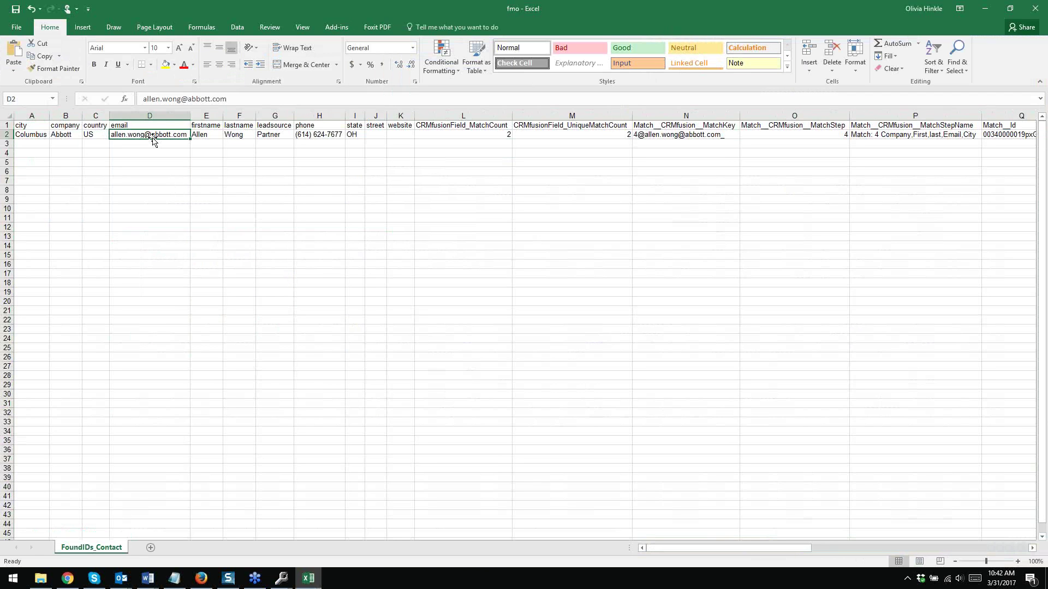
pyautogui.press('Right')
pyautogui.press('Right')
pyautogui.press('Right')
pyautogui.press('Right')
pyautogui.press('Right')
pyautogui.press('Right')
pyautogui.press('Right')
pyautogui.press('Right')
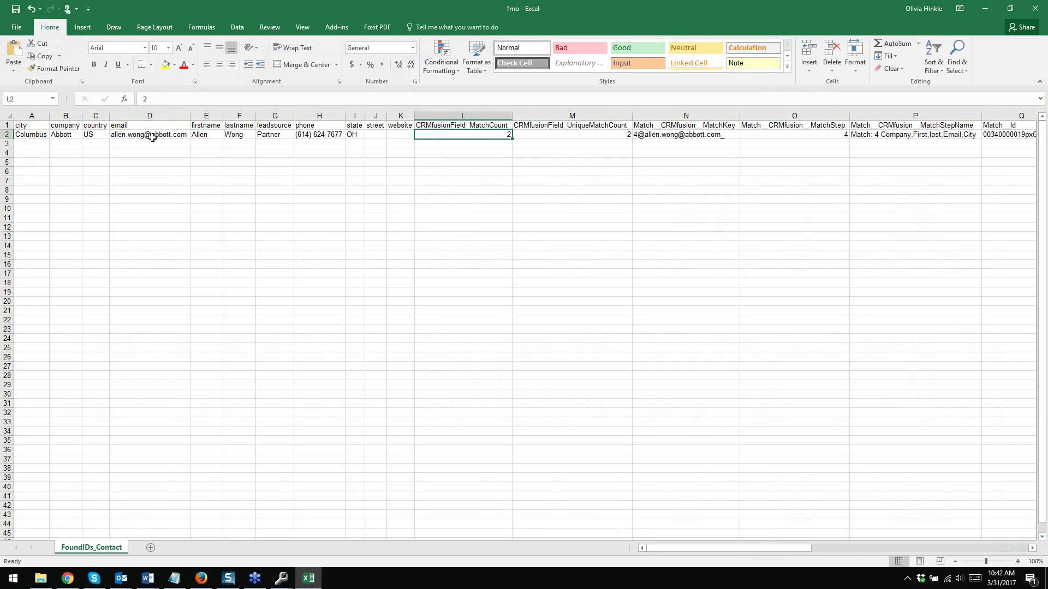
pyautogui.press('Right')
pyautogui.press('Right')
pyautogui.press('Right')
pyautogui.press('Right')
pyautogui.press('Right')
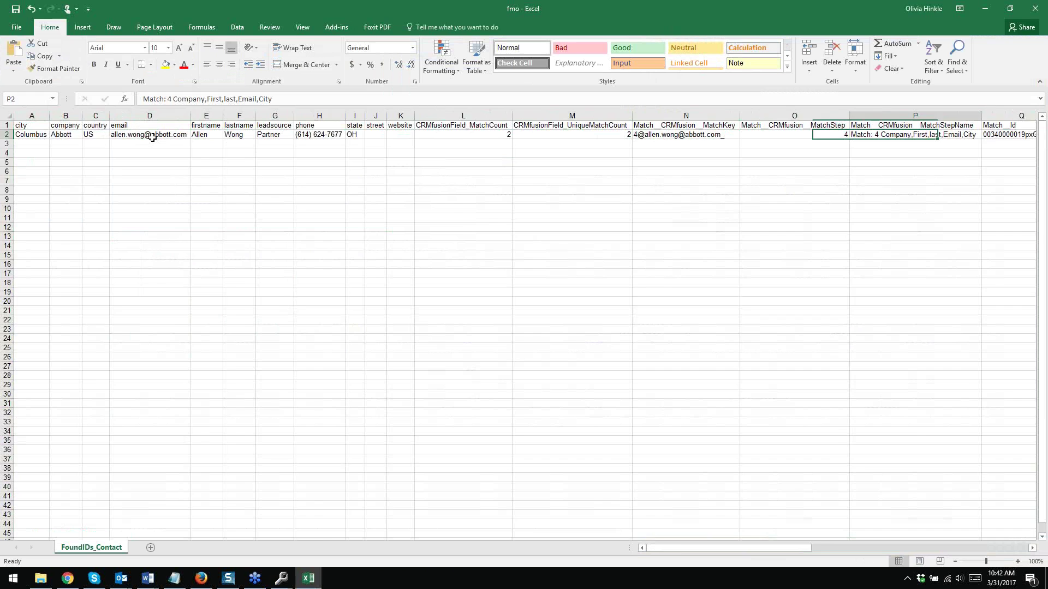
pyautogui.press('Right')
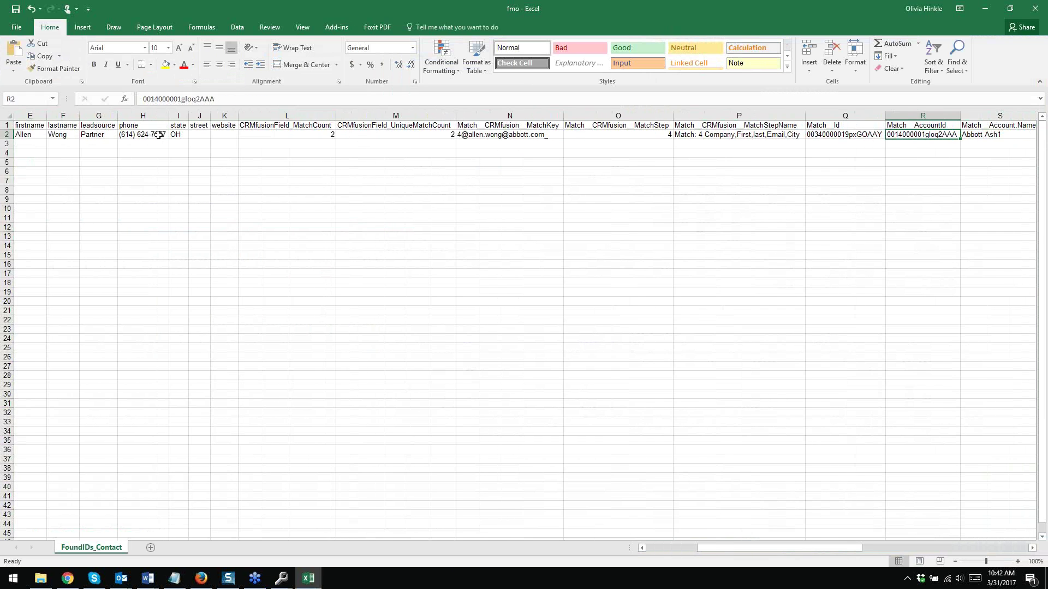
pyautogui.click(848, 133)
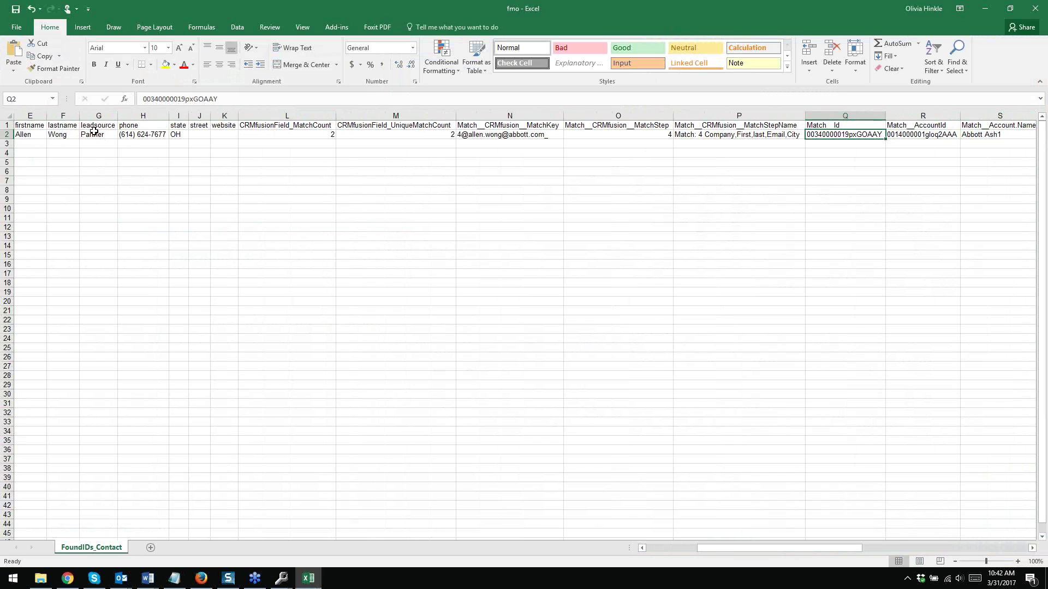
pyautogui.press('Right')
pyautogui.press('Right')
pyautogui.press('Right')
pyautogui.press('Right')
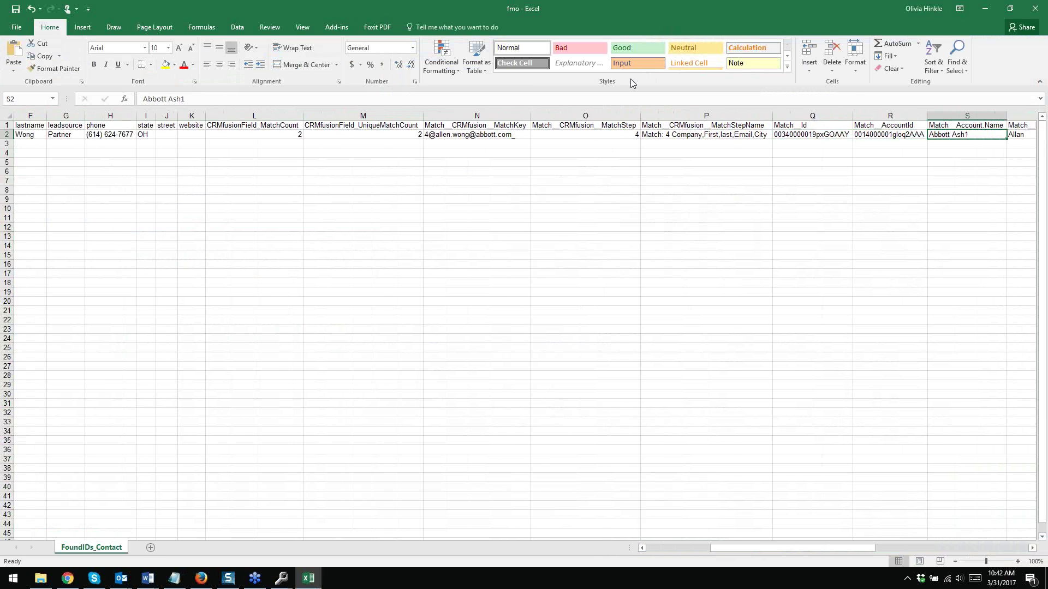
pyautogui.press('Right')
pyautogui.press('Right')
pyautogui.press('Right')
pyautogui.press('Right')
pyautogui.press('Right')
pyautogui.press('Right')
pyautogui.press('Right')
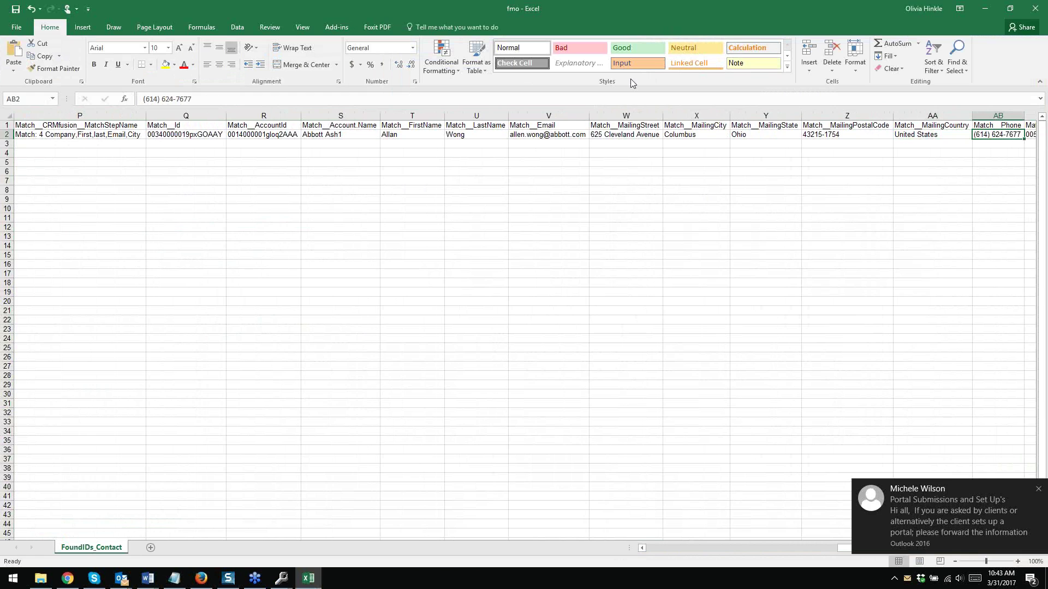
# Dismiss the incoming mail notification and switch back to DemandTools
pyautogui.click(1038, 489)
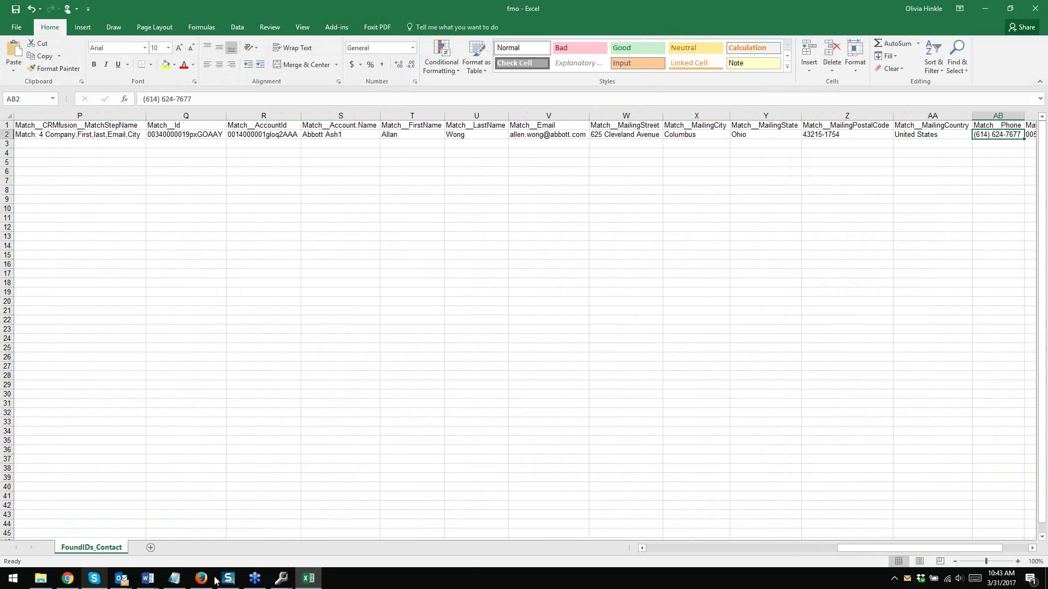
pyautogui.click(278, 582)
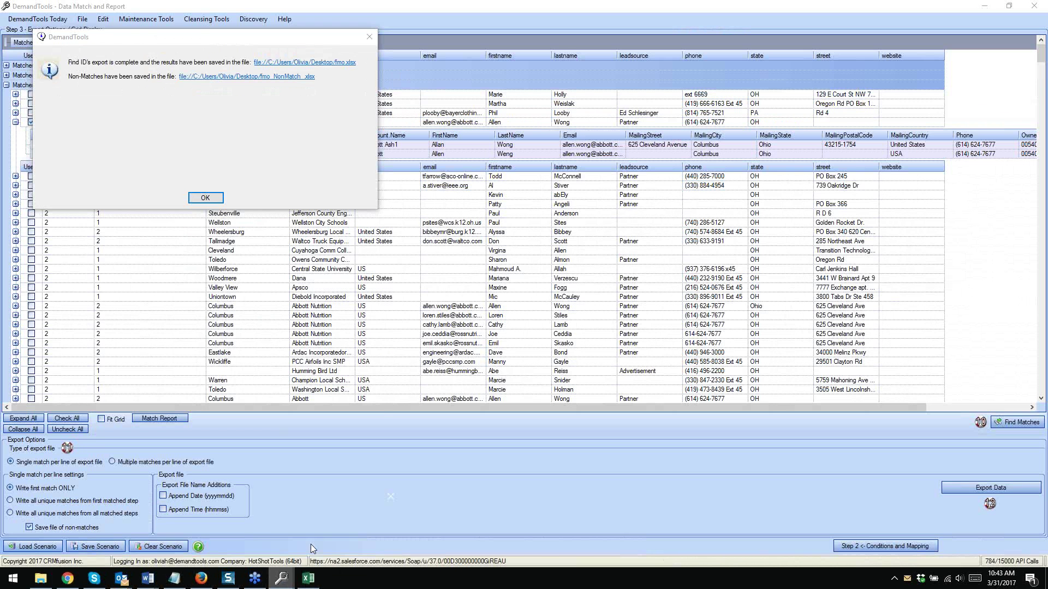
# Close the export confirmation, set the export to write all unique matches from the first matched step, and turn off saving the non-matches file
pyautogui.press('Return')
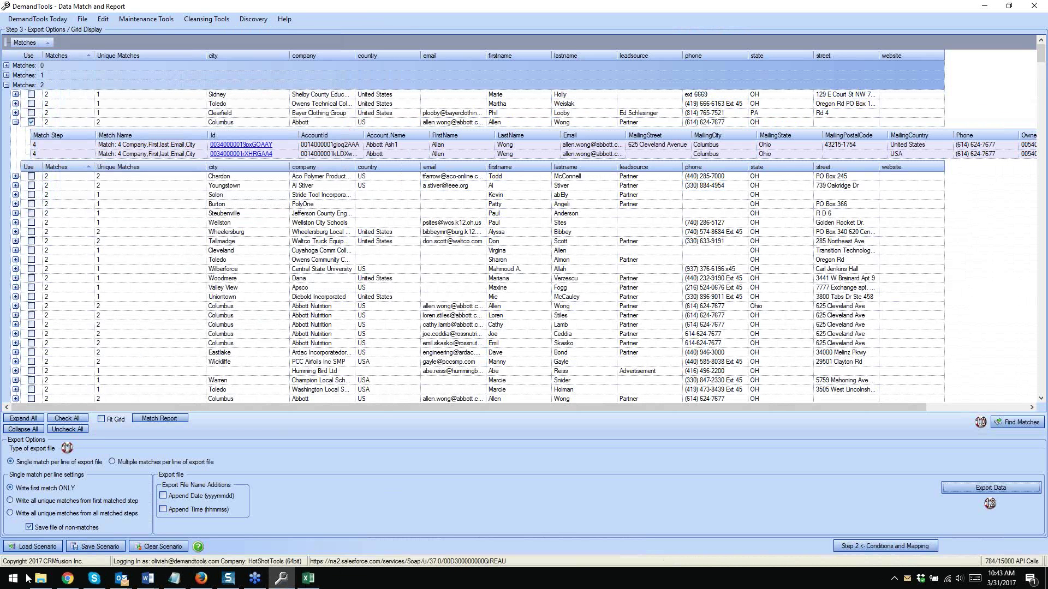
pyautogui.click(12, 501)
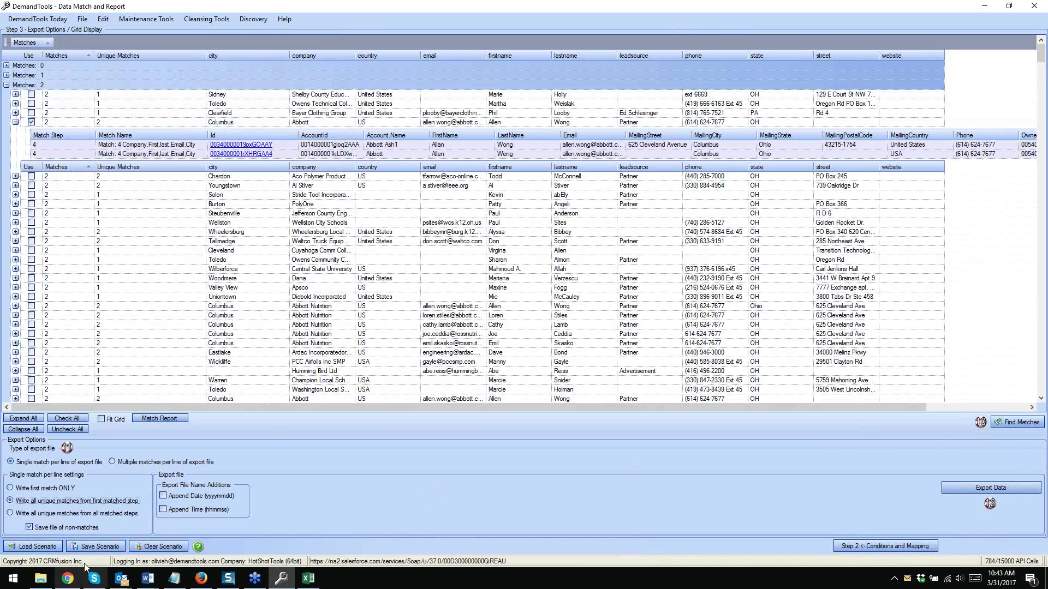
pyautogui.click(29, 527)
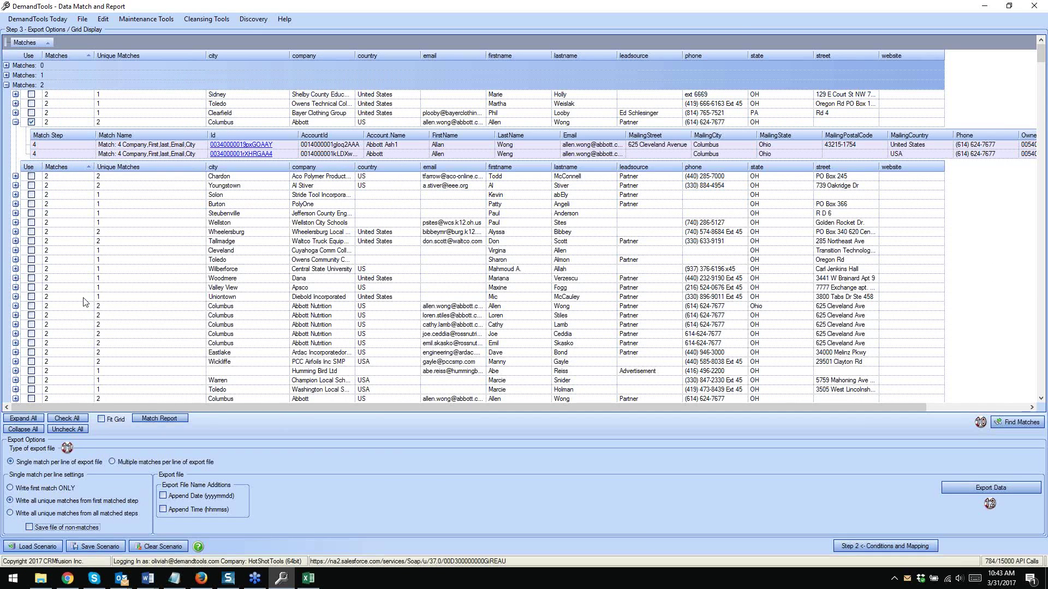
pyautogui.rightClick(58, 67)
pyautogui.click(76, 89)
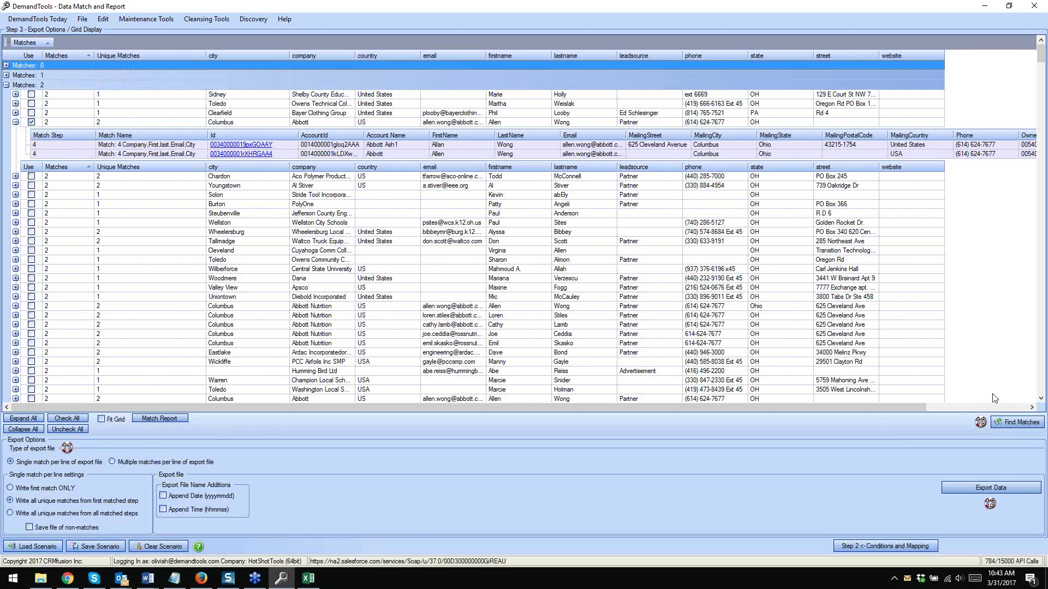
pyautogui.click(1004, 423)
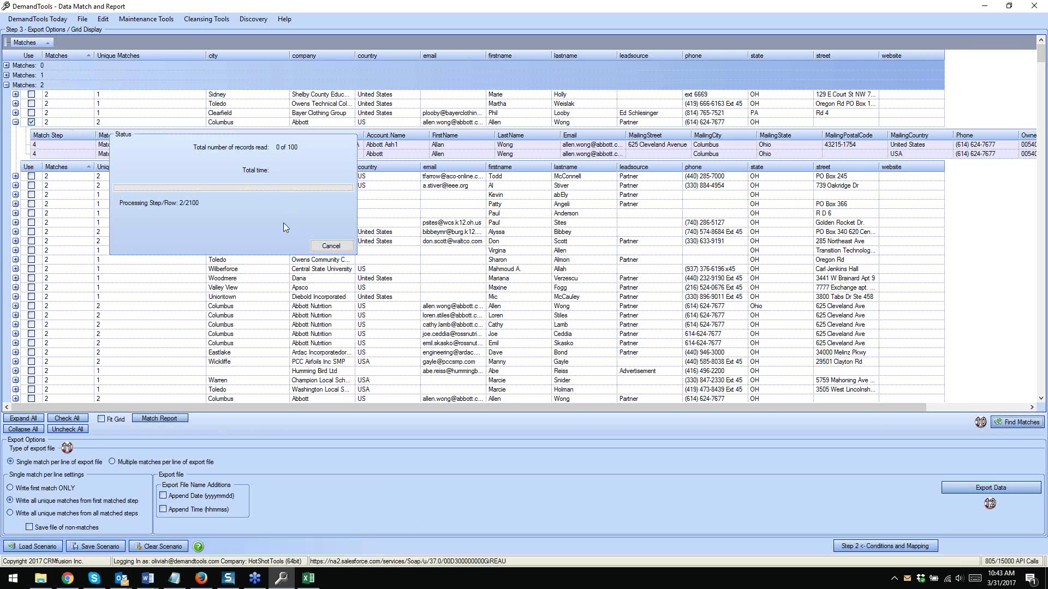
pyautogui.click(332, 247)
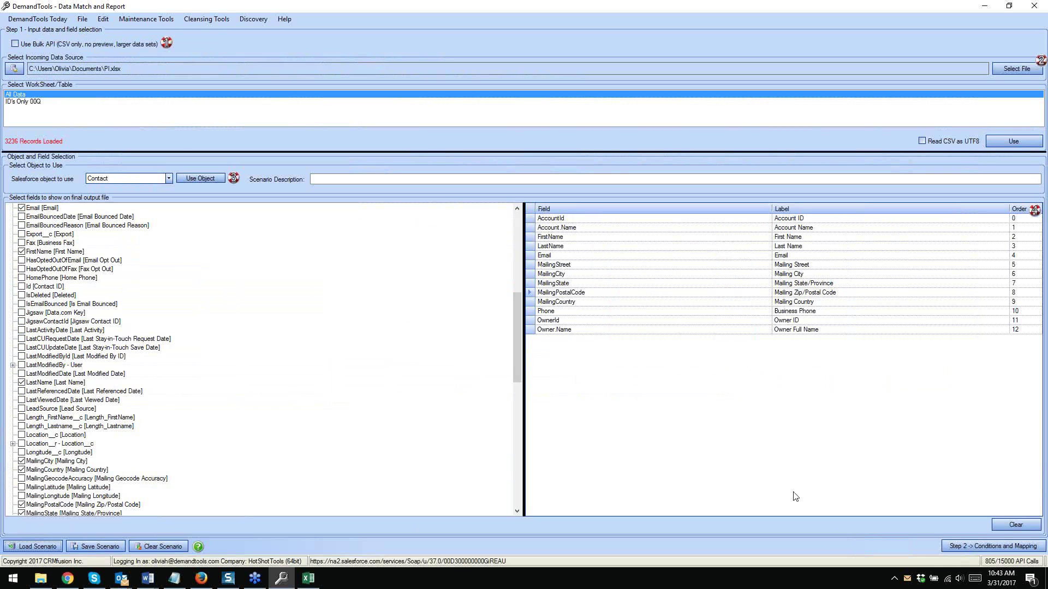
pyautogui.click(991, 546)
pyautogui.click(992, 546)
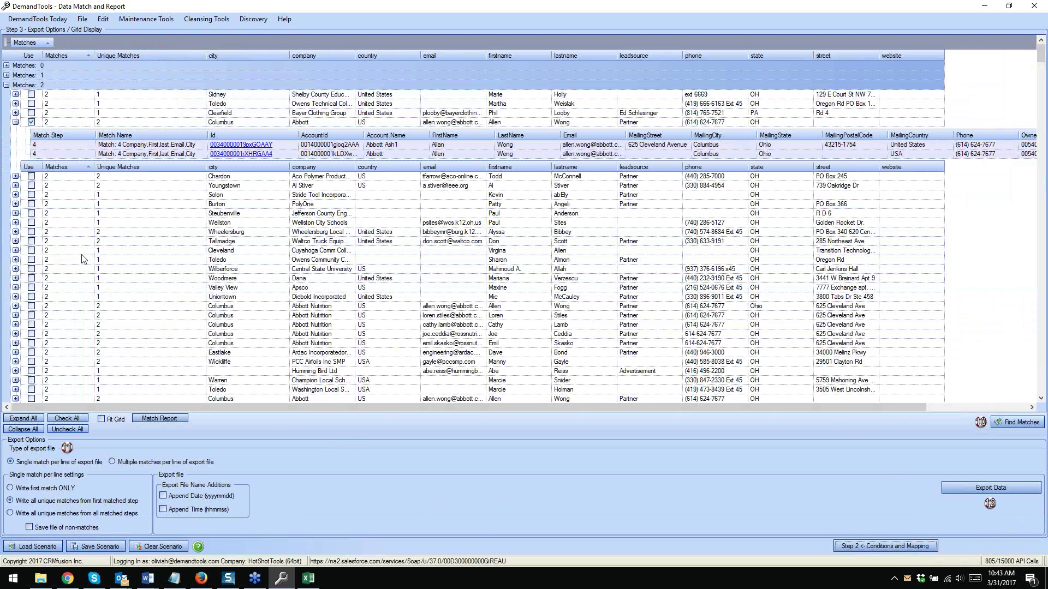
# Try to export the data to the Desktop as an Excel 2007 worksheet named umfs
pyautogui.click(998, 490)
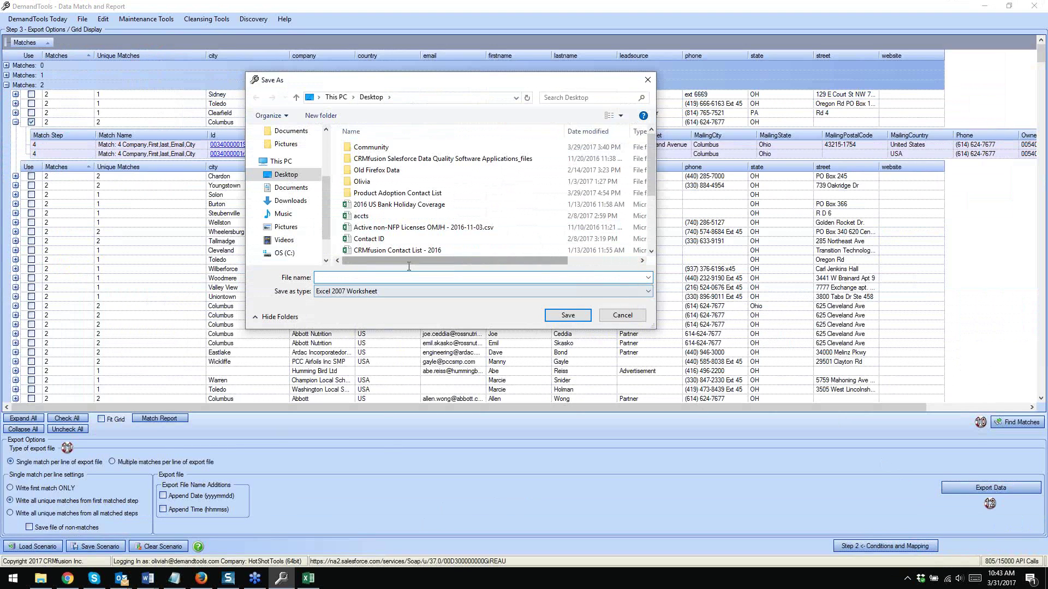
pyautogui.write('umas')
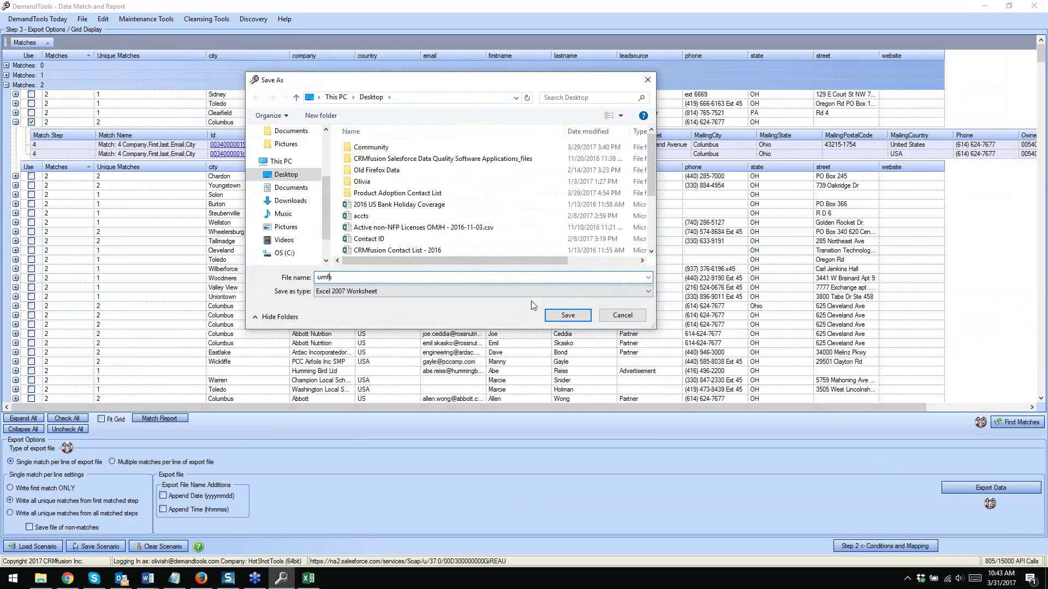
pyautogui.click(565, 314)
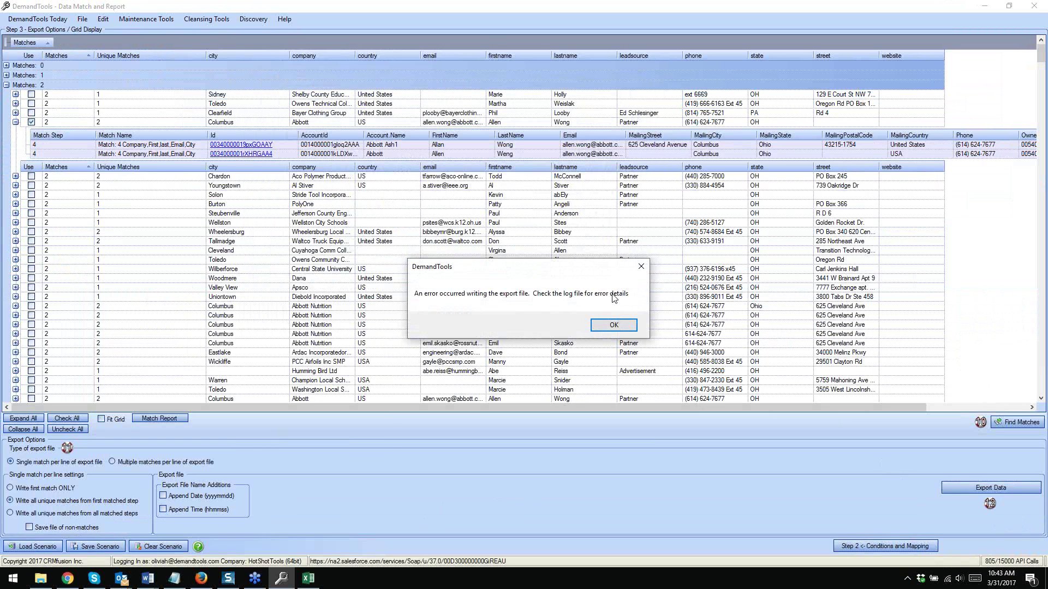
pyautogui.click(612, 324)
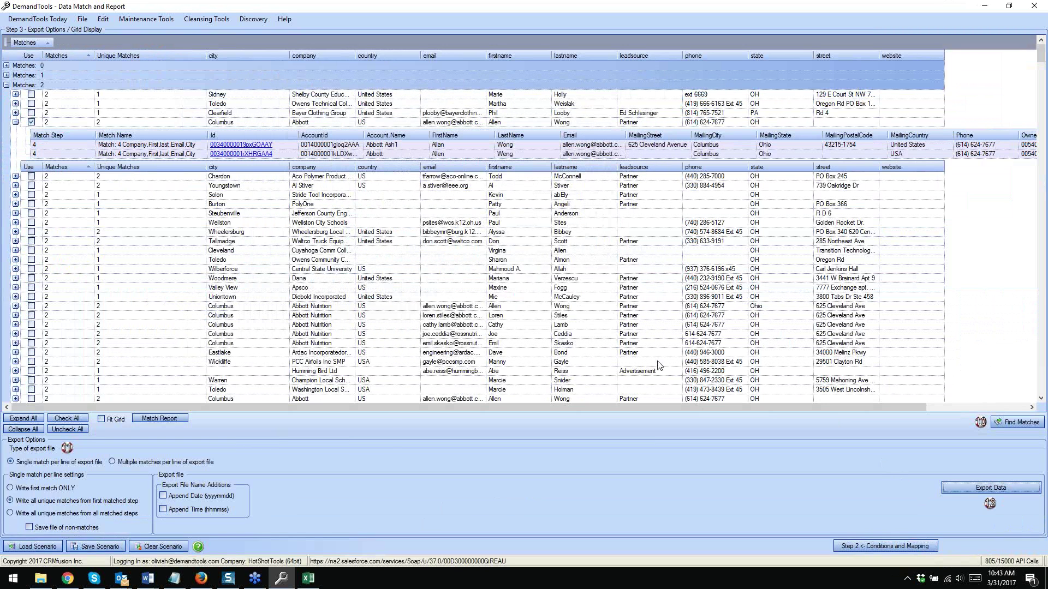
# Try to rerun the match search and dismiss the incoming mail notification
pyautogui.click(1020, 423)
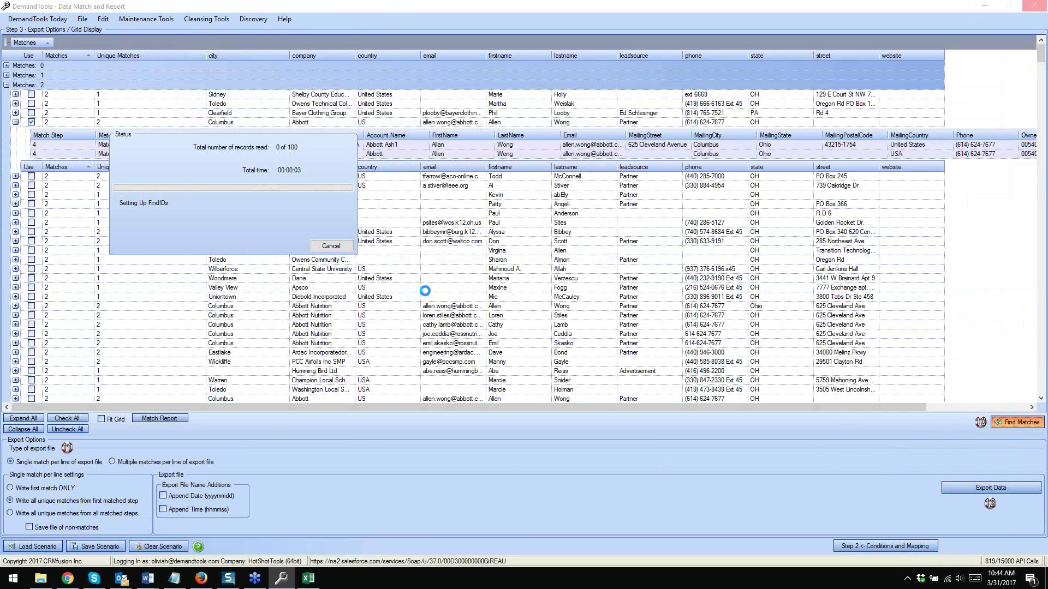
pyautogui.moveTo(265, 587)
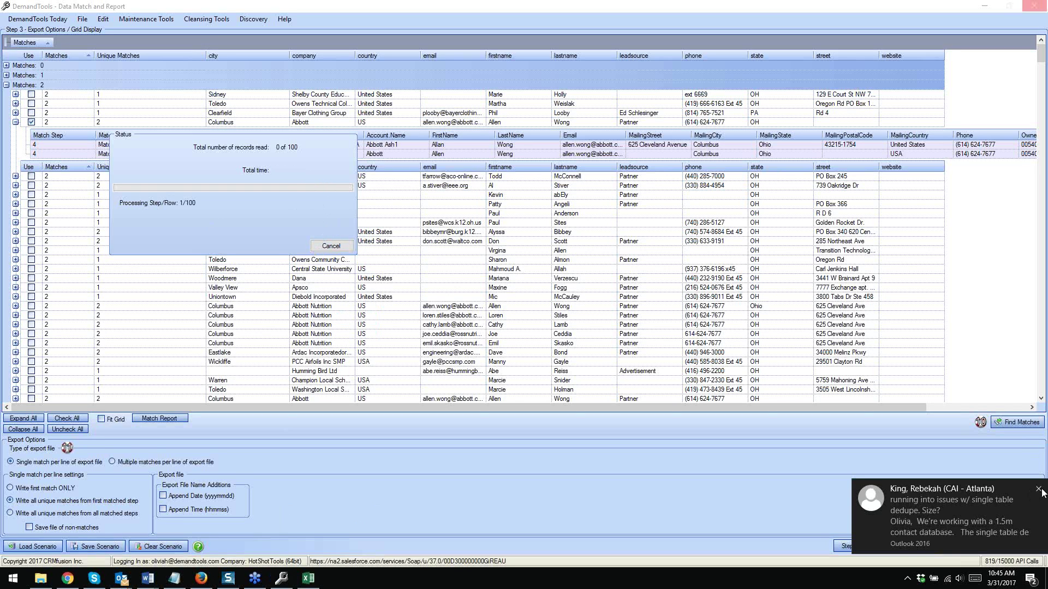
pyautogui.click(1039, 489)
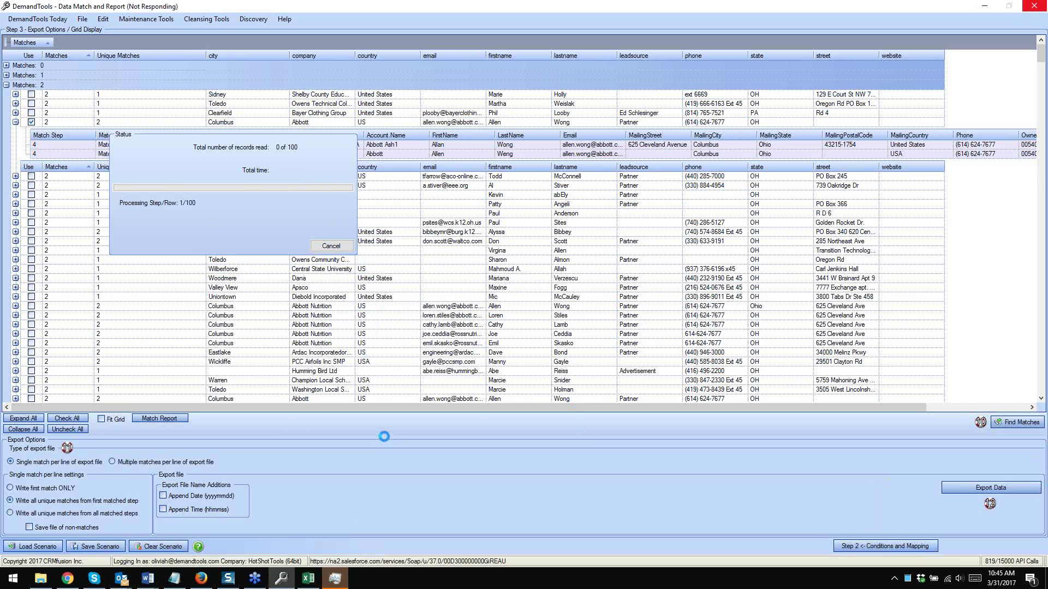
# End the unresponsive DemandTools task in Task Manager, closing Task Manager when done
pyautogui.click(335, 578)
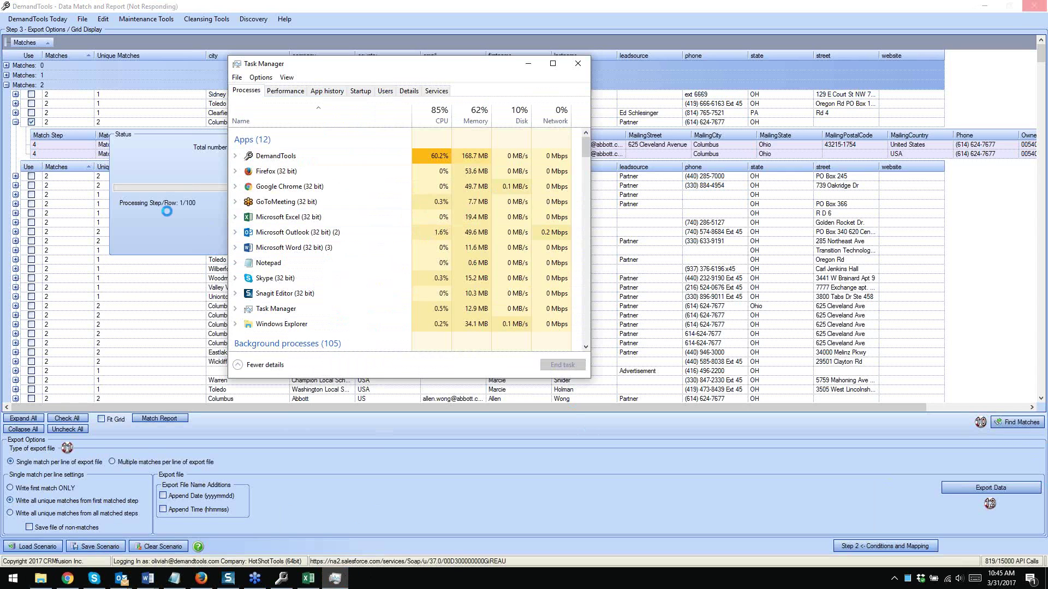
pyautogui.click(377, 157)
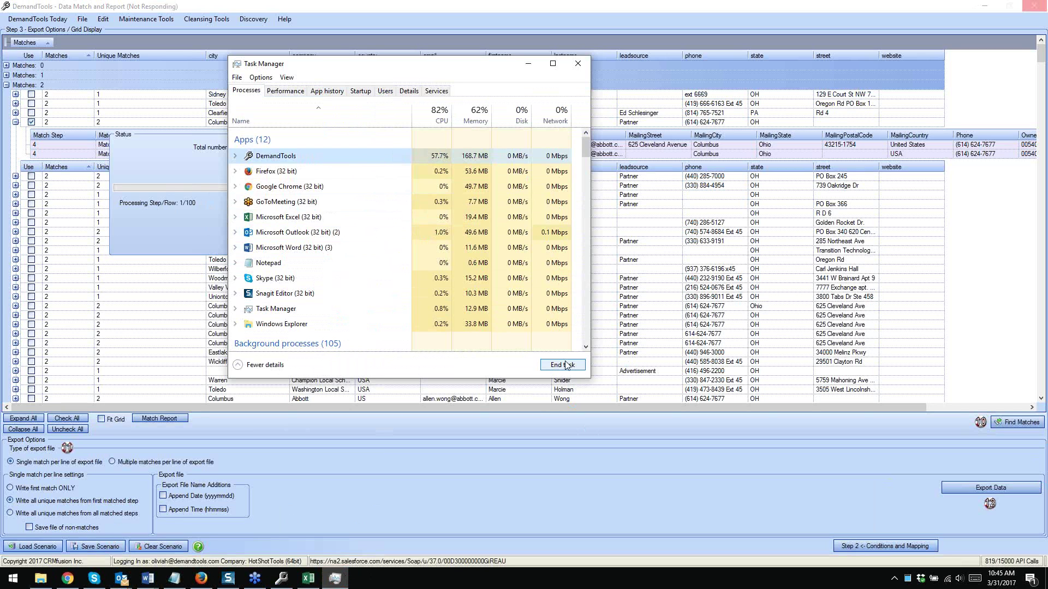
pyautogui.click(566, 365)
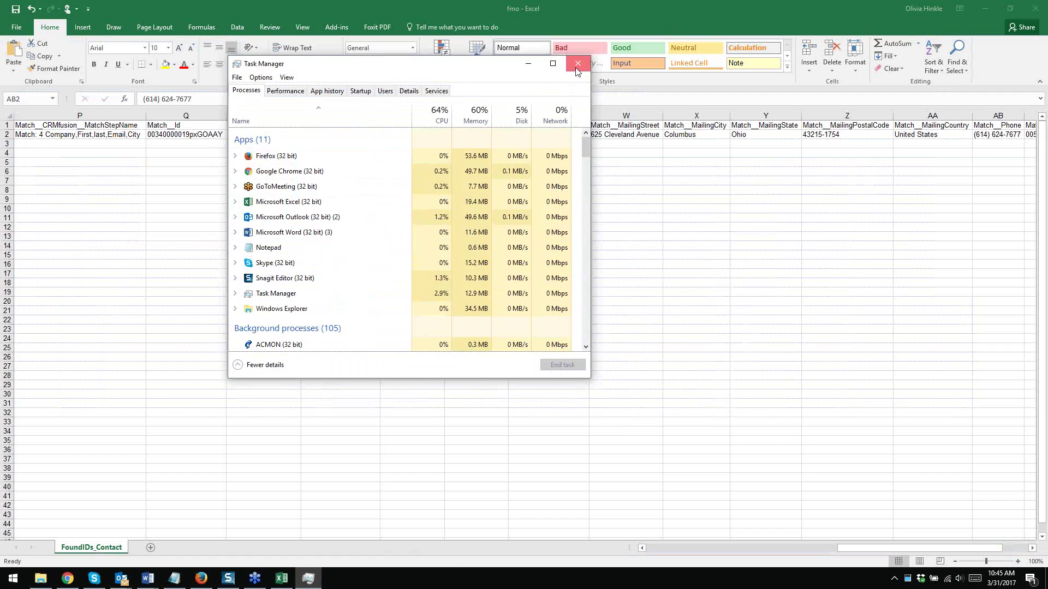
pyautogui.click(578, 63)
# Relaunch DemandTools and open its Find/Report ID's module
pyautogui.click(987, 3)
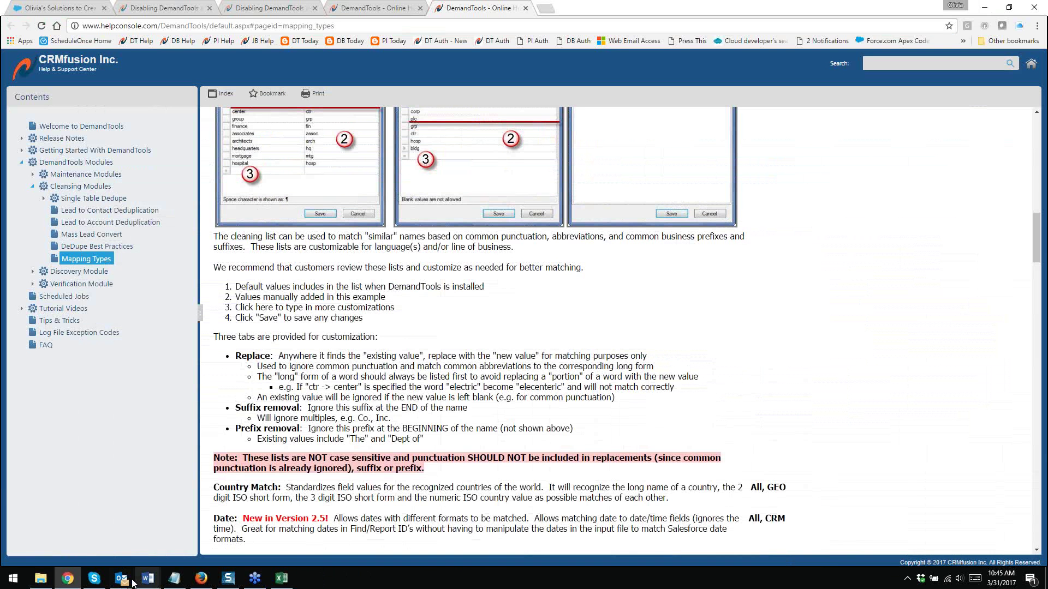
pyautogui.click(13, 578)
pyautogui.click(611, 213)
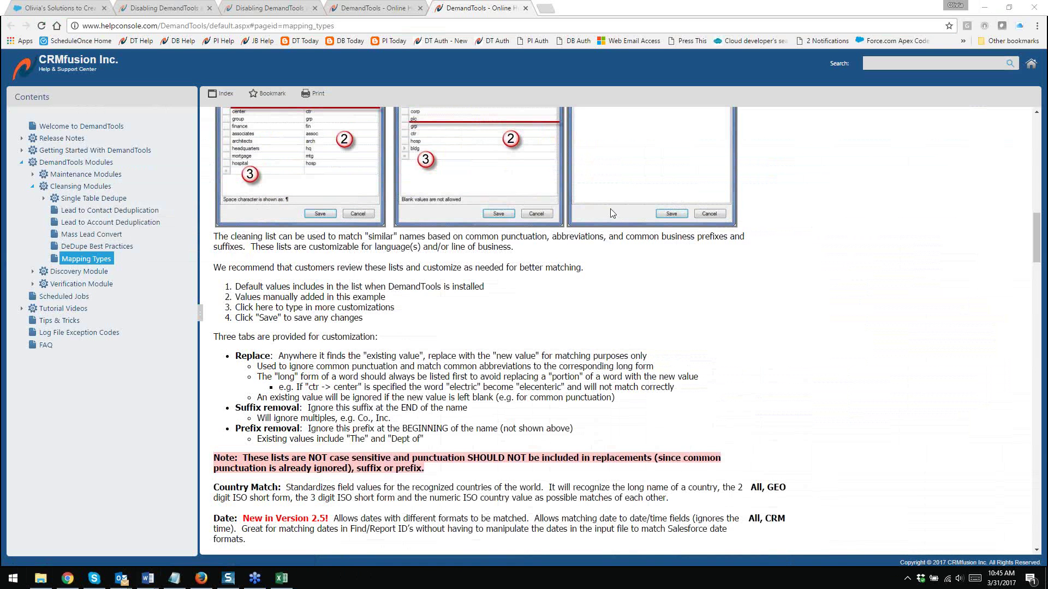
pyautogui.click(1045, 579)
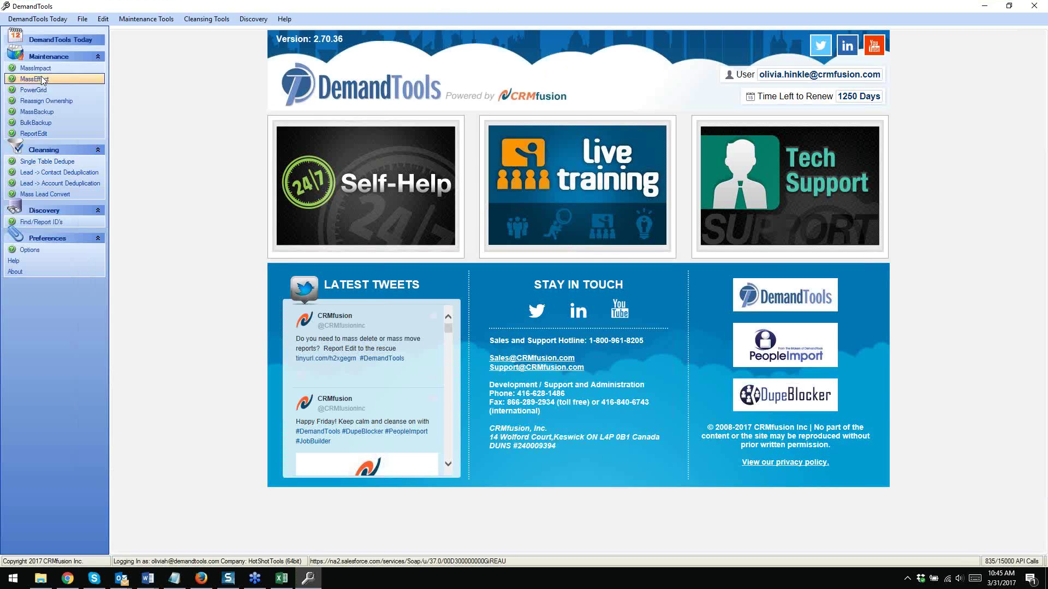
pyautogui.click(33, 222)
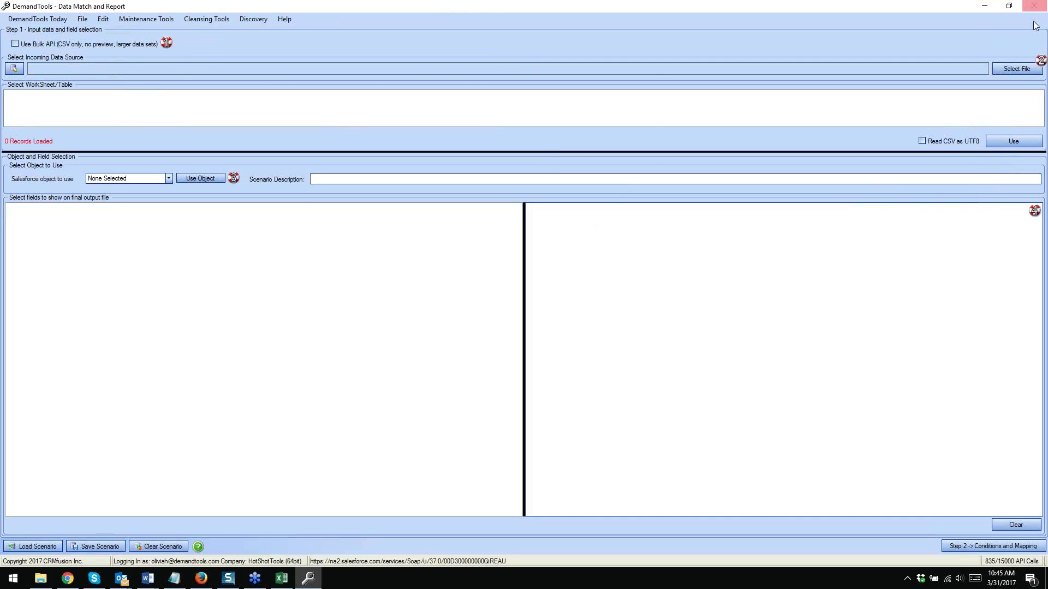
# Choose PI.xlsx from the Documents folder as the incoming data source and load its All Data worksheet
pyautogui.click(999, 68)
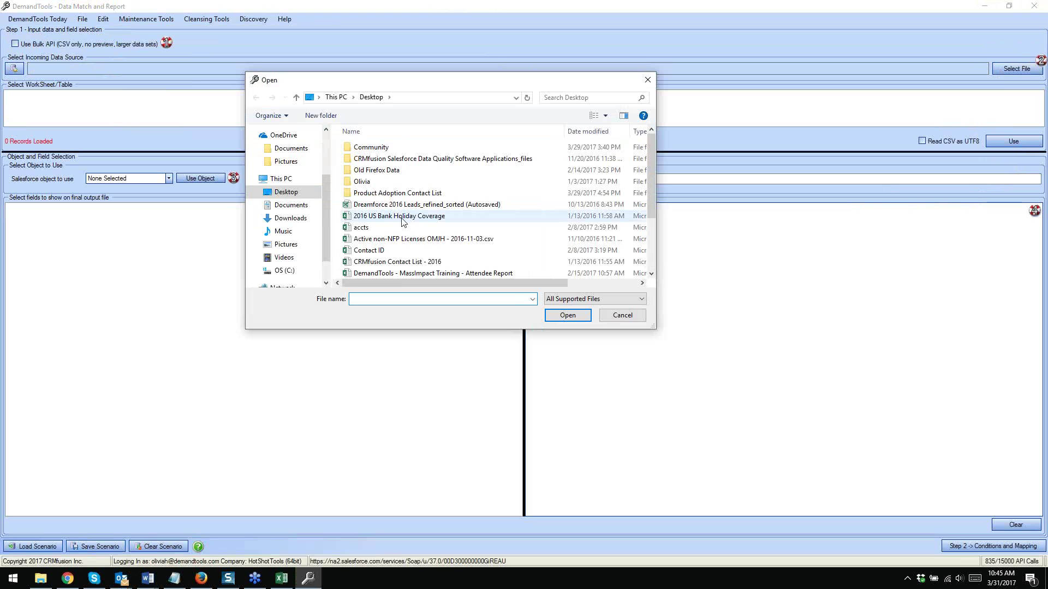
pyautogui.scroll(-3, 441, 191)
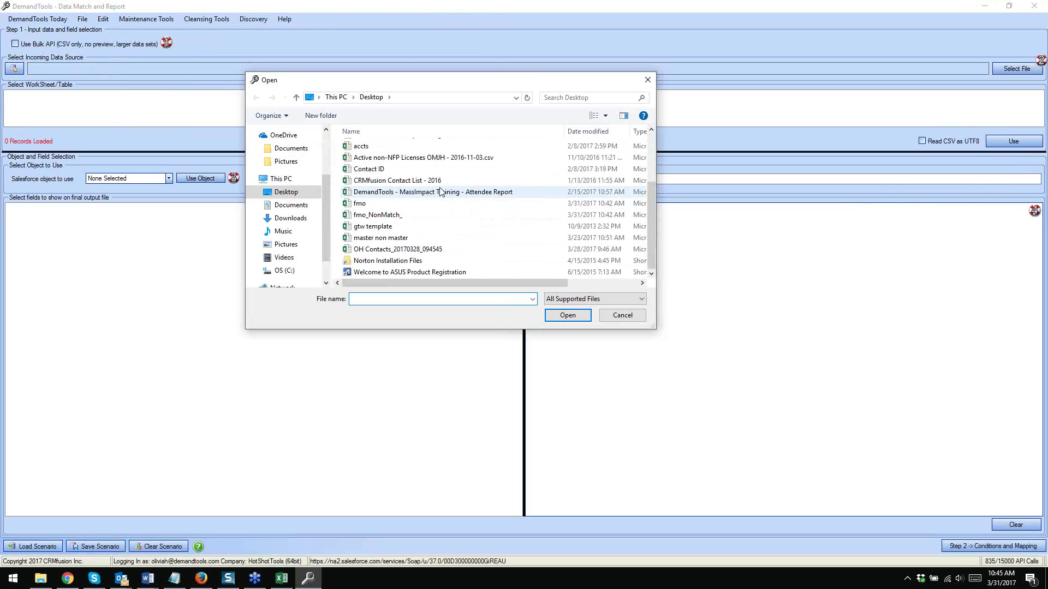
pyautogui.click(294, 205)
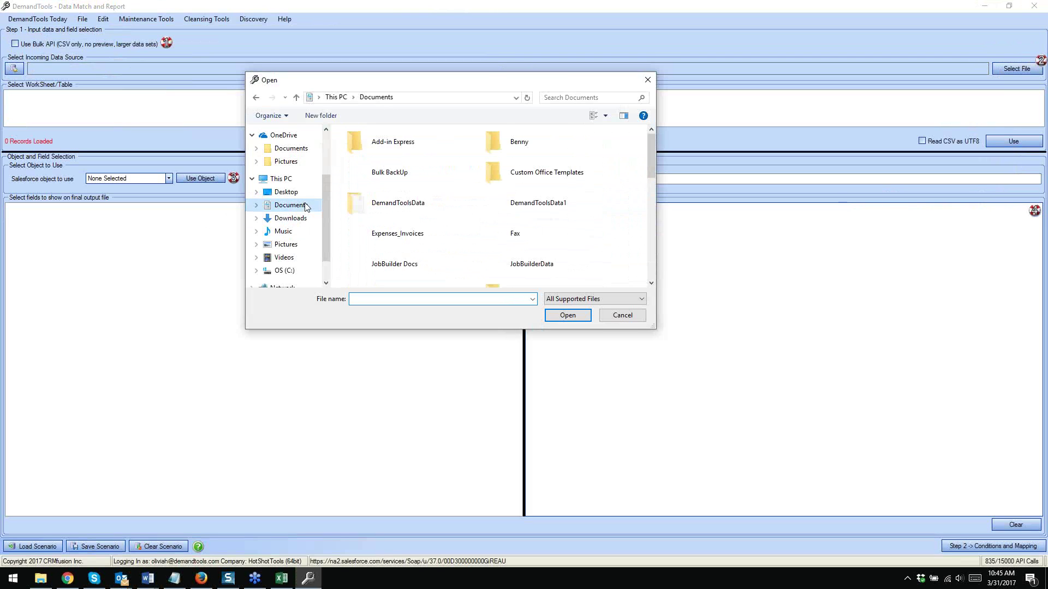
pyautogui.doubleClick(395, 236)
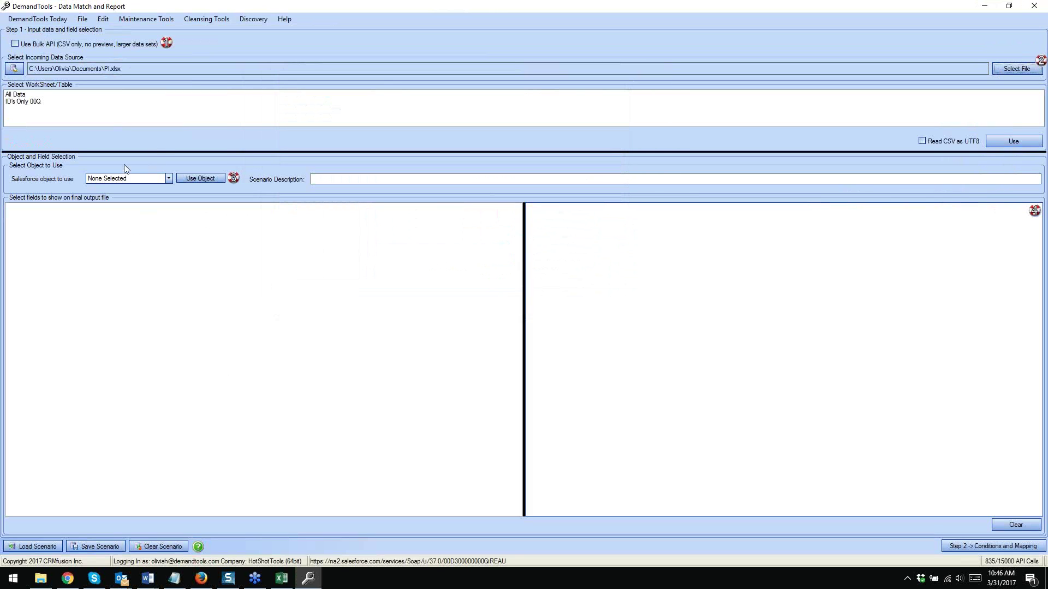
pyautogui.click(17, 95)
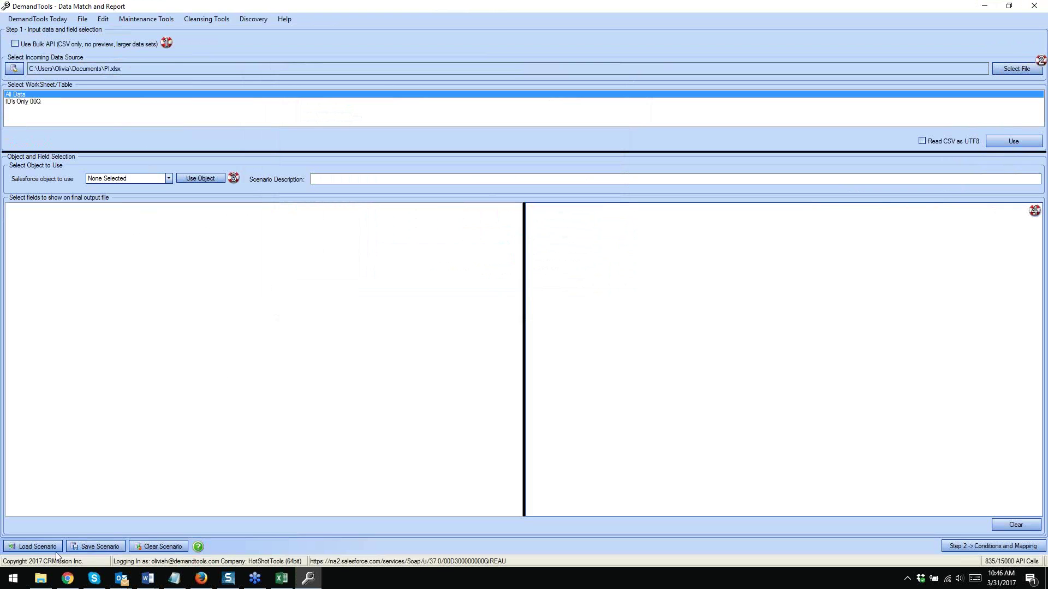
# Try to load the Contact Demo.FIDsxml scenario
pyautogui.click(38, 547)
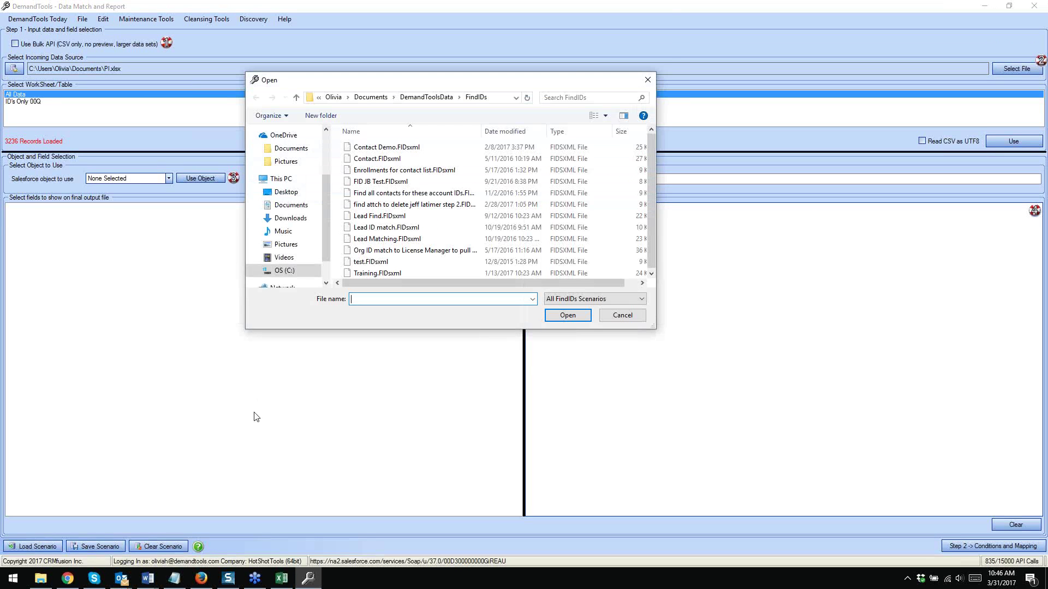
pyautogui.doubleClick(412, 147)
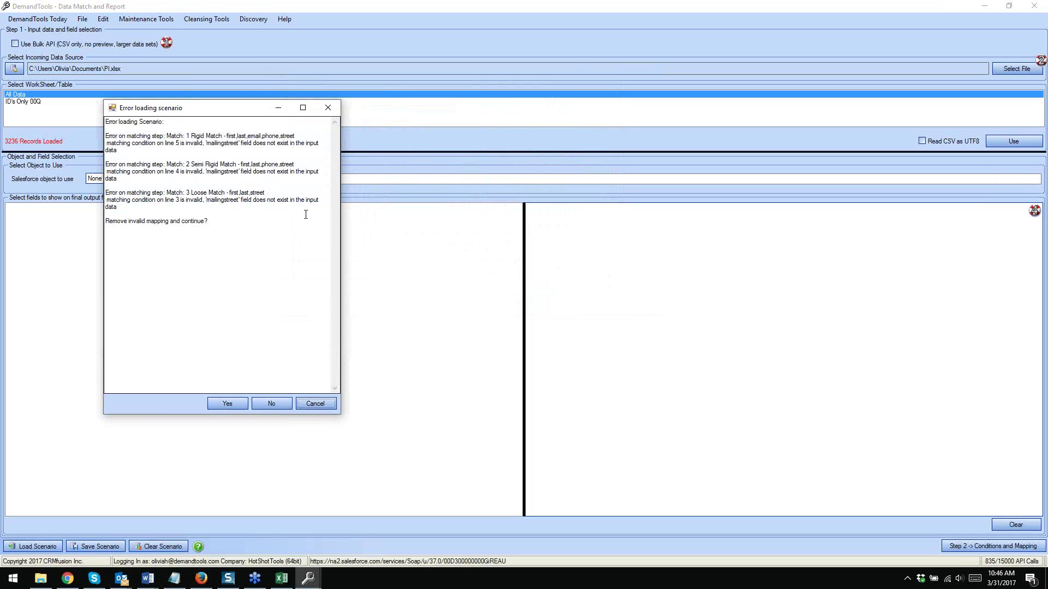
pyautogui.click(337, 107)
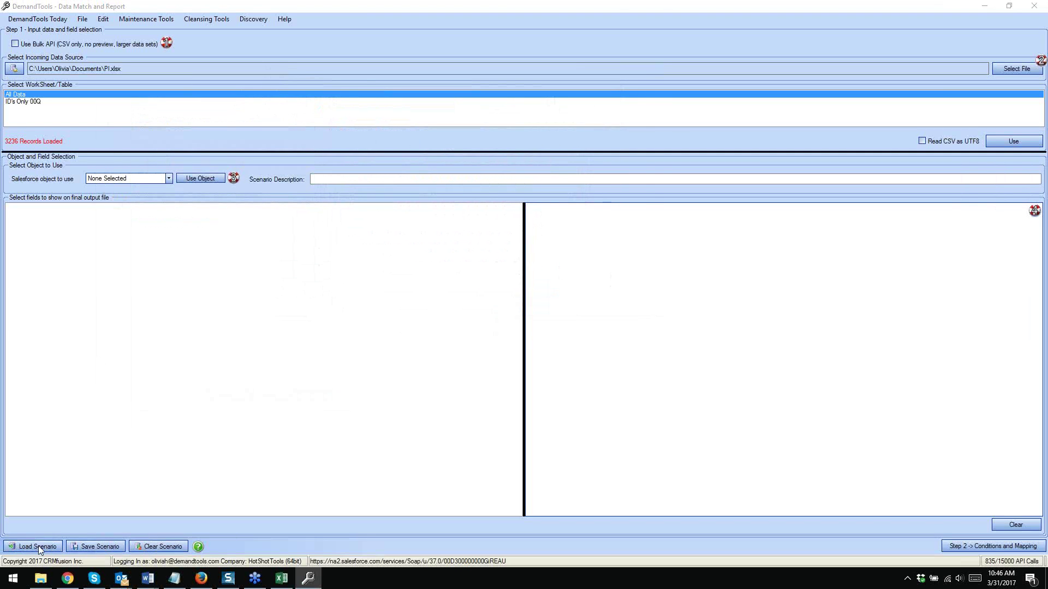
# Load the Contact.FIDsxml scenario and go to its conditions and mapping
pyautogui.click(37, 546)
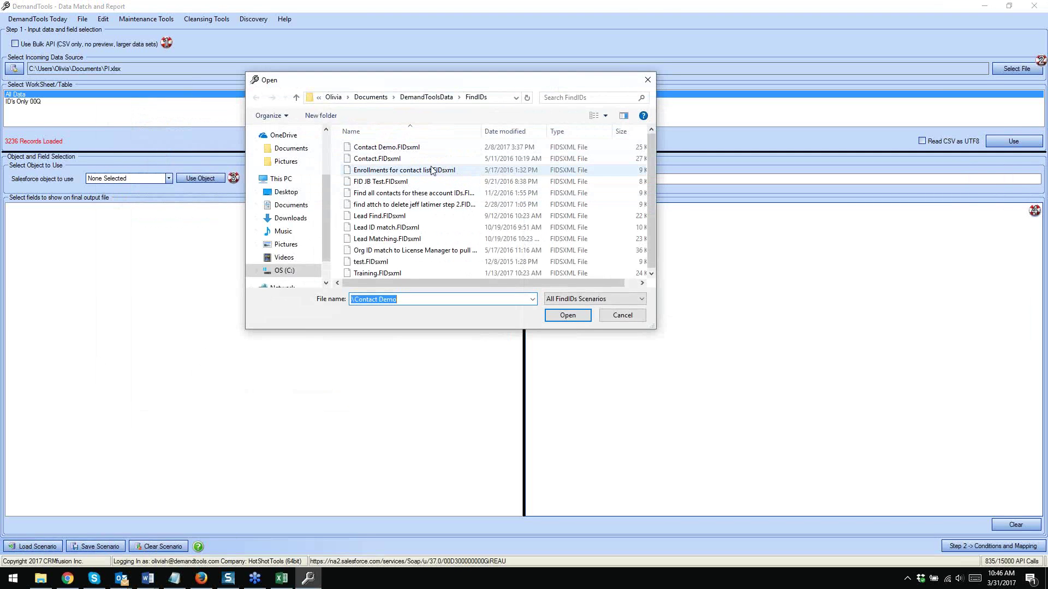
pyautogui.doubleClick(396, 160)
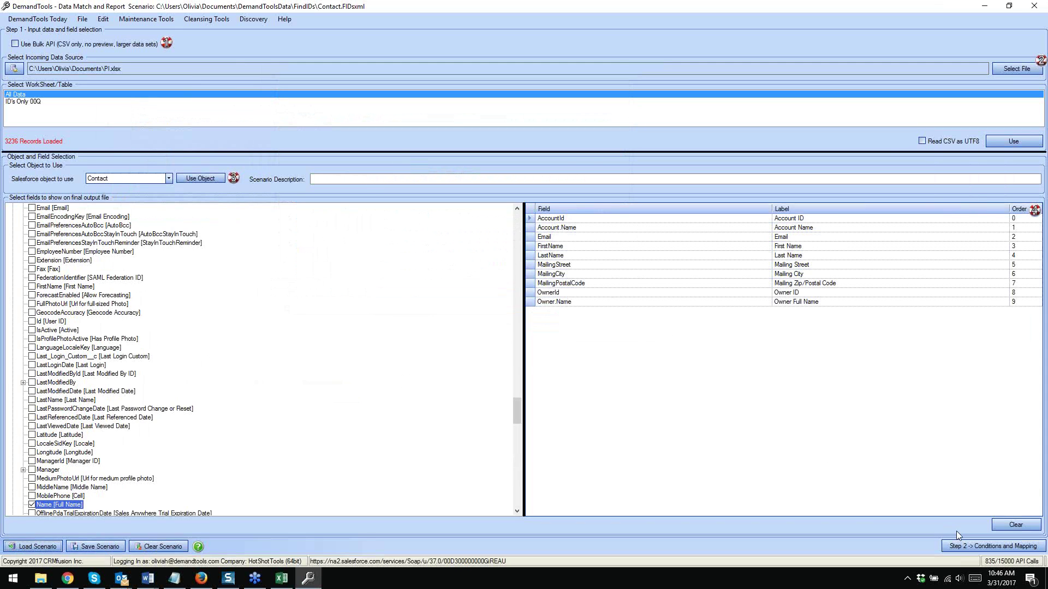
pyautogui.click(961, 545)
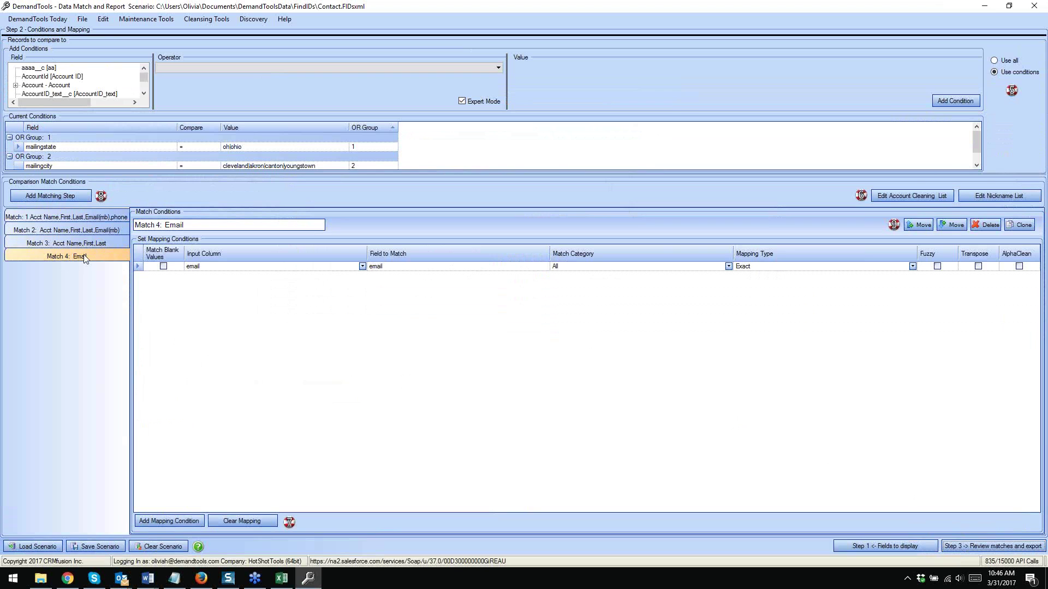
# Run the match search for the loaded scenario and collapse the result groups with 0 and 1 matches
pyautogui.click(964, 547)
pyautogui.click(1020, 421)
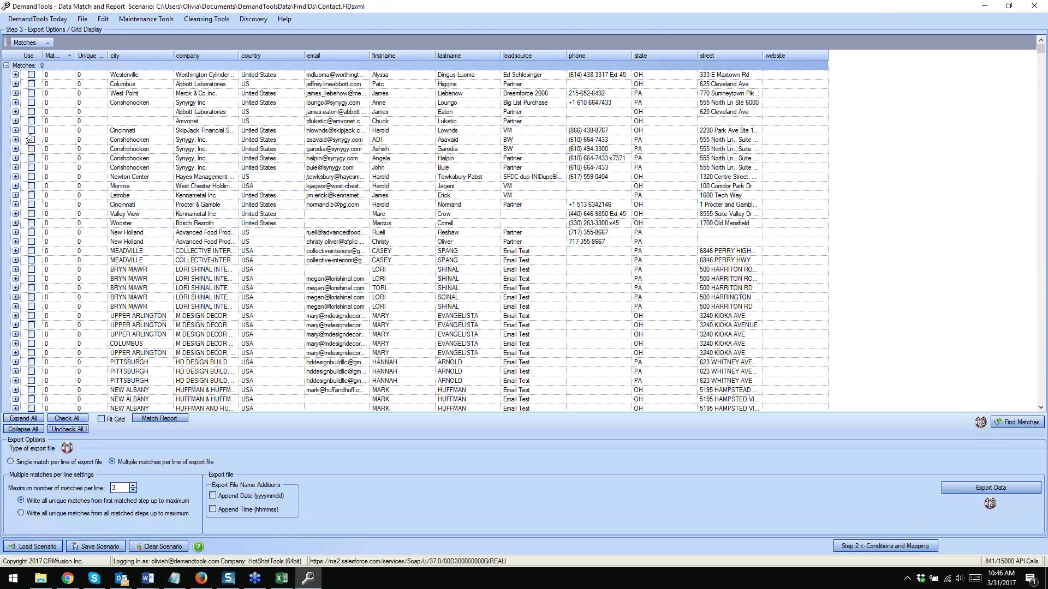
pyautogui.click(6, 66)
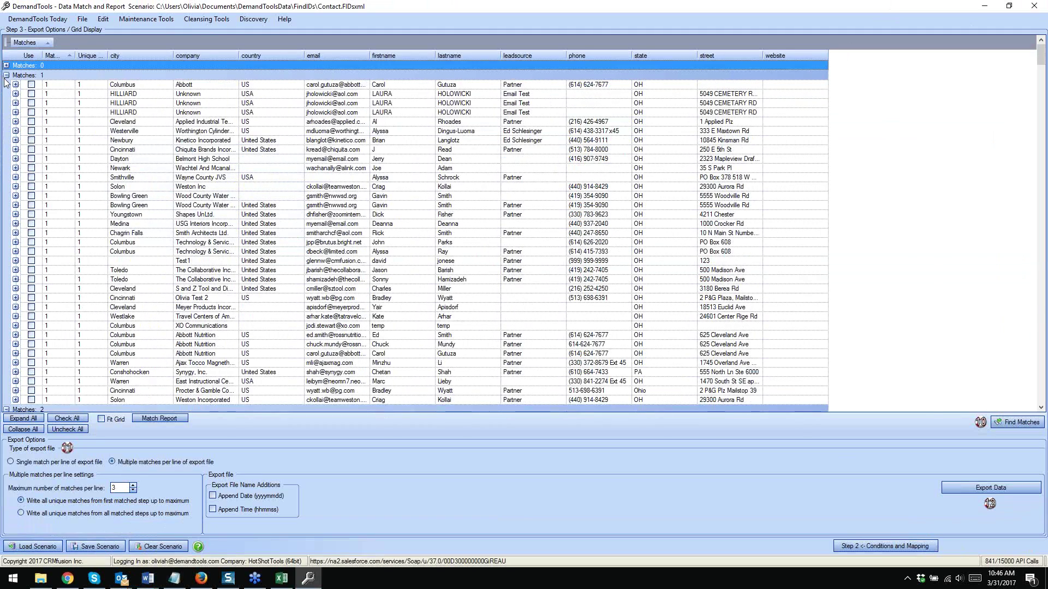
pyautogui.click(6, 76)
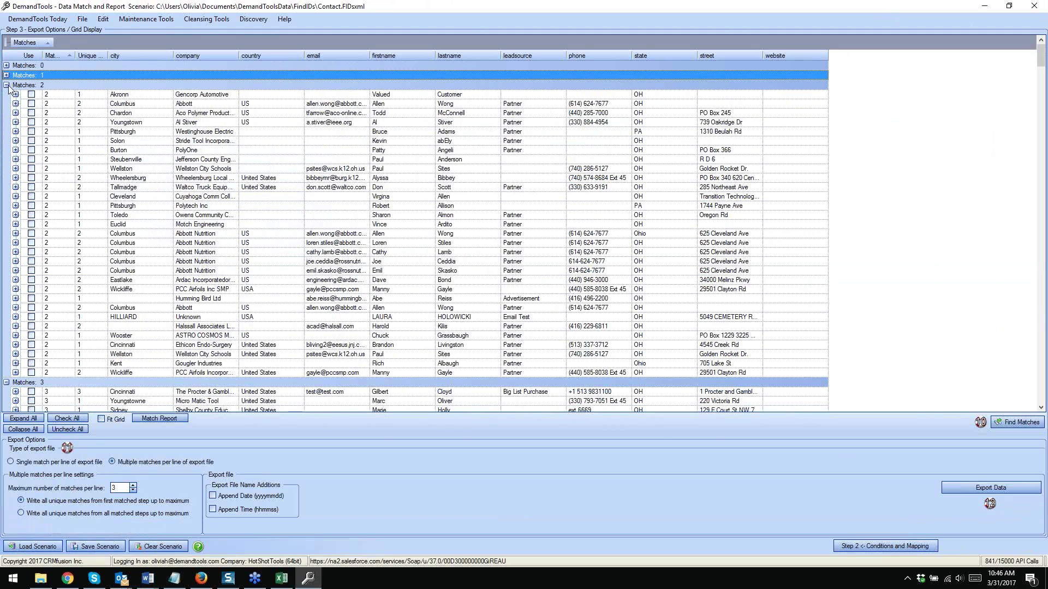
# Collapse the result groups with 2 and 3 matches and expand the Cecon Technology record in the 4-match group
pyautogui.click(6, 85)
pyautogui.click(6, 95)
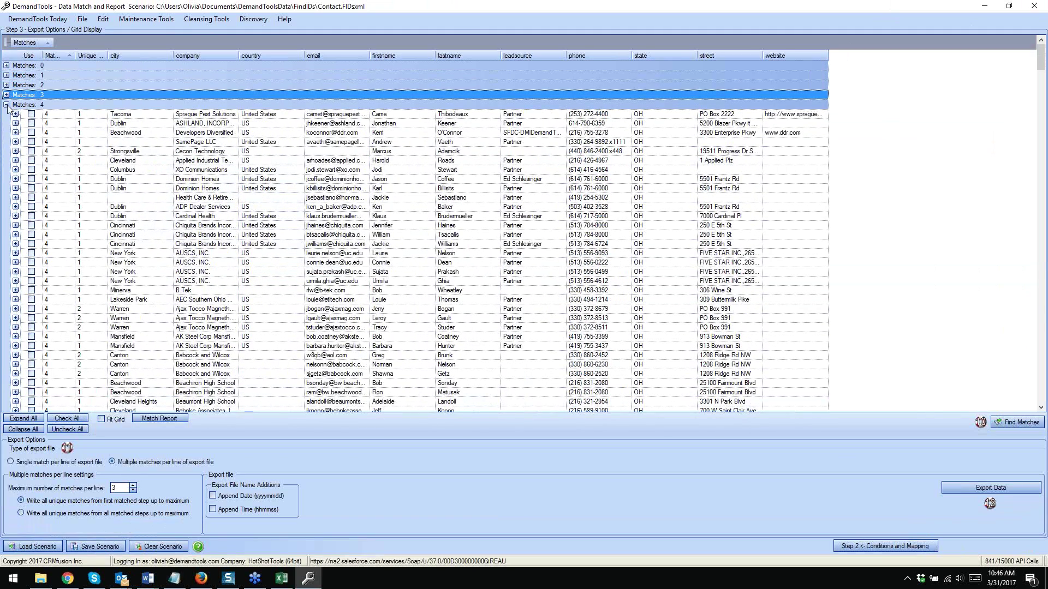
pyautogui.click(15, 151)
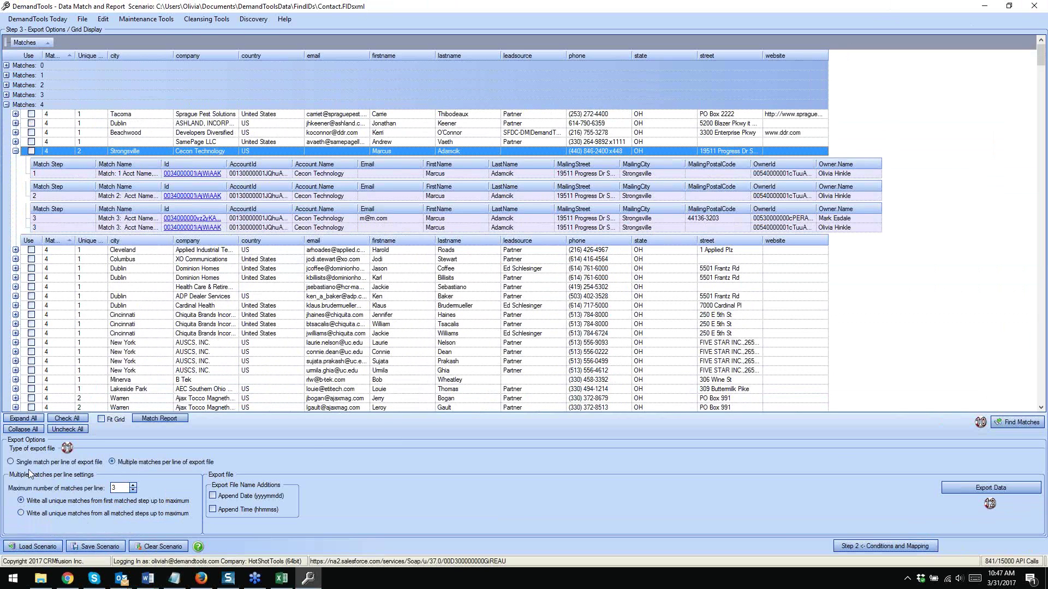
# Set the export to a single match per line, writing all unique matches from all matched steps
pyautogui.click(11, 462)
pyautogui.click(24, 502)
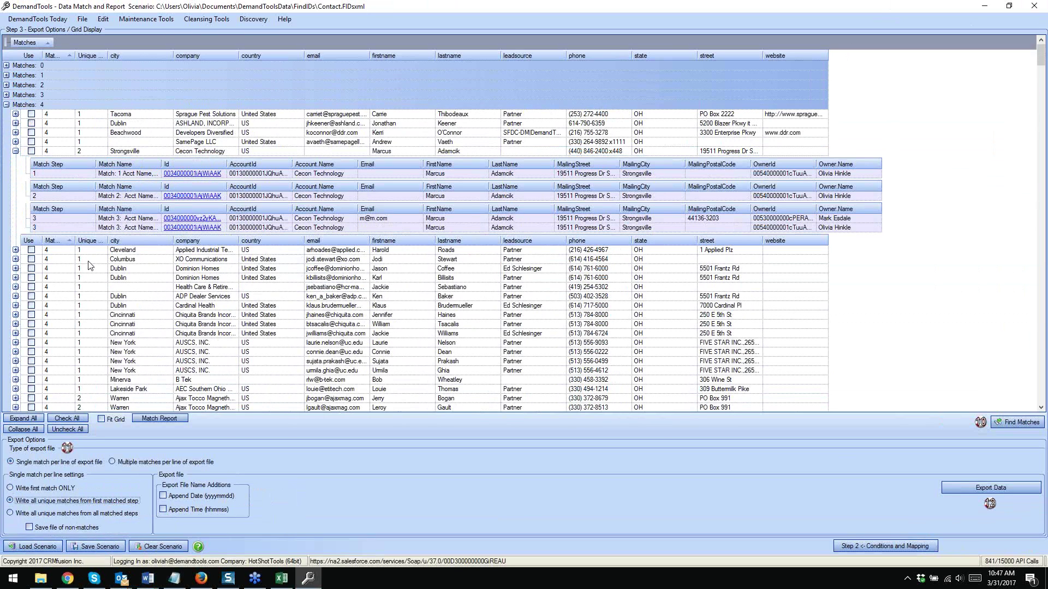
pyautogui.click(108, 175)
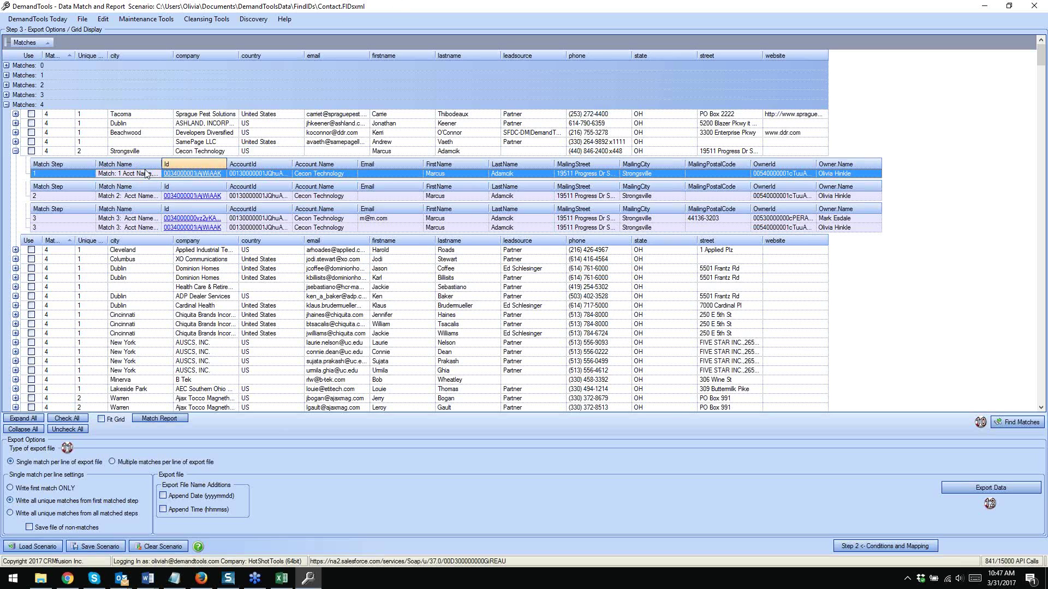
pyautogui.click(10, 514)
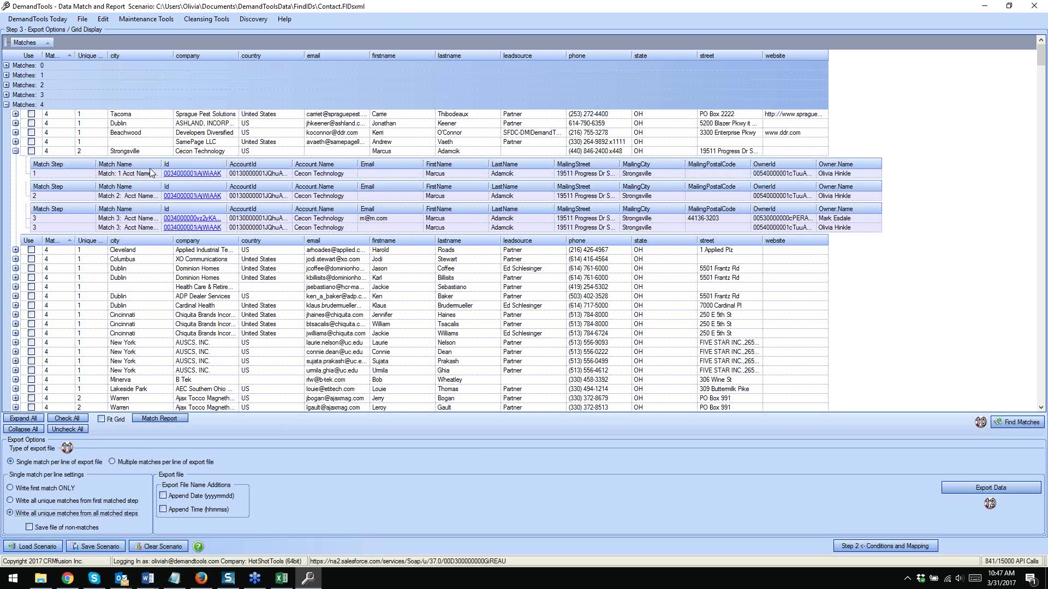
pyautogui.click(84, 153)
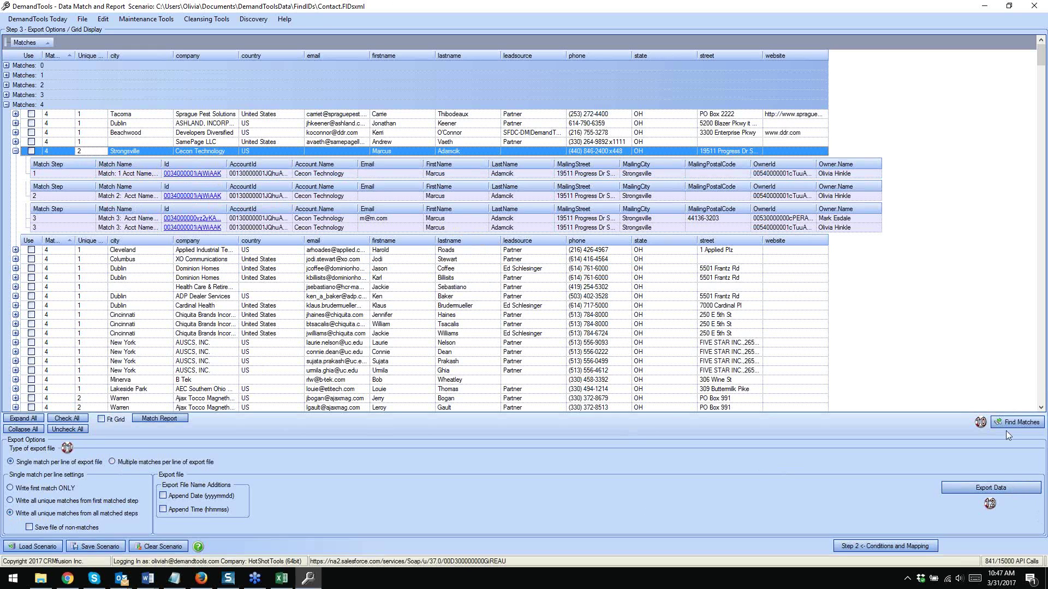
# Export the data to the Desktop as an Excel file named amas and dismiss the completion message
pyautogui.click(991, 488)
pyautogui.click(295, 175)
pyautogui.click(424, 278)
pyautogui.write('amas')
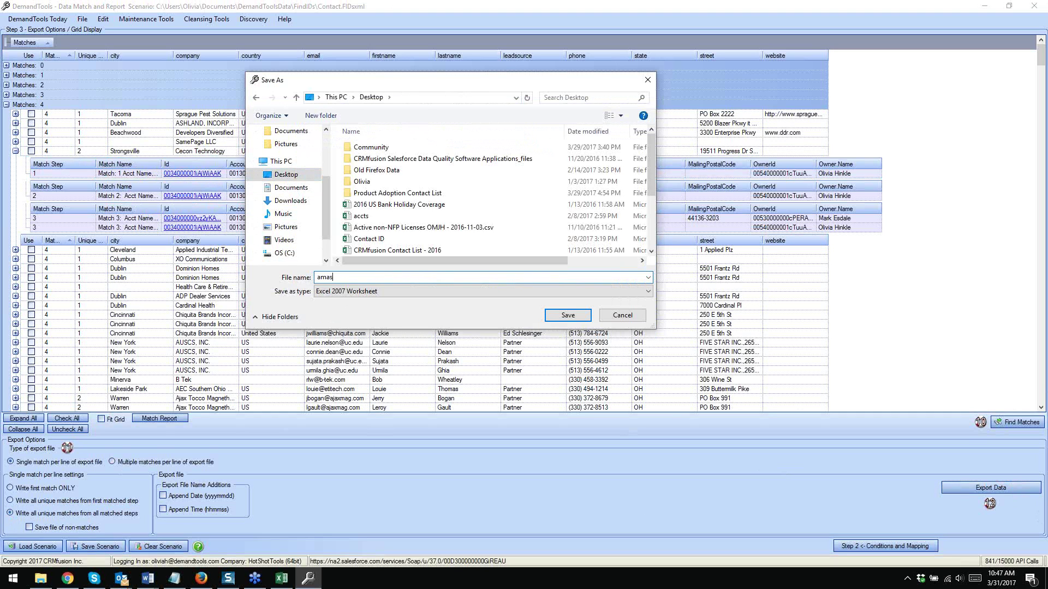
pyautogui.press('Return')
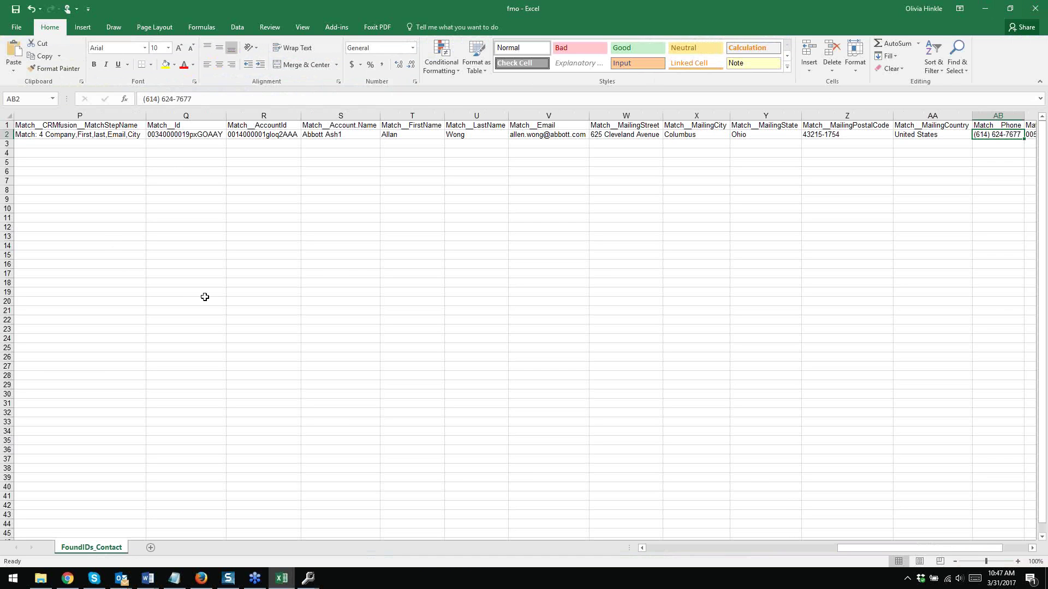
pyautogui.click(308, 578)
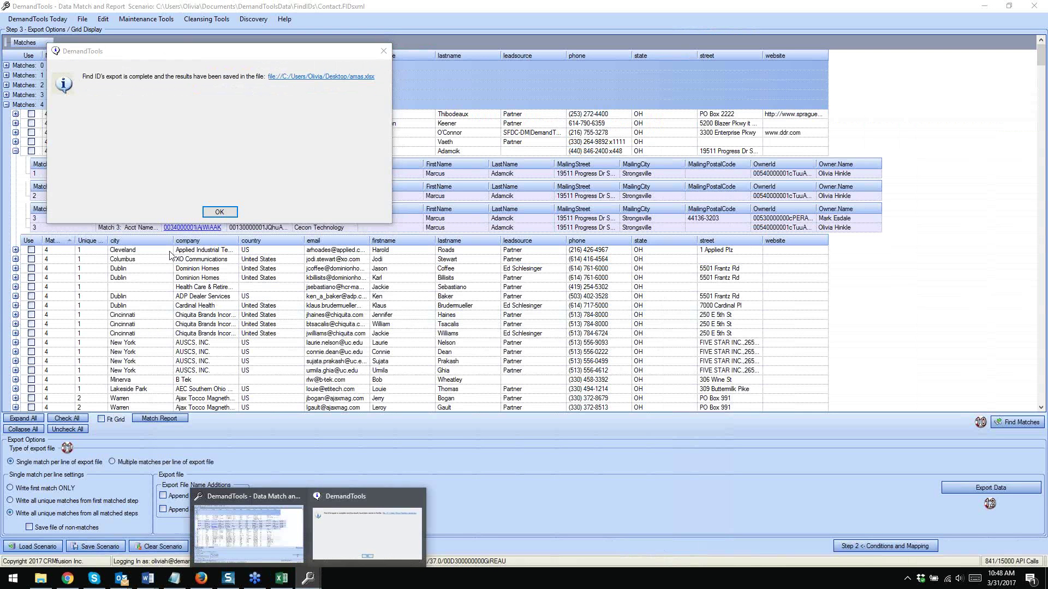
pyautogui.click(219, 212)
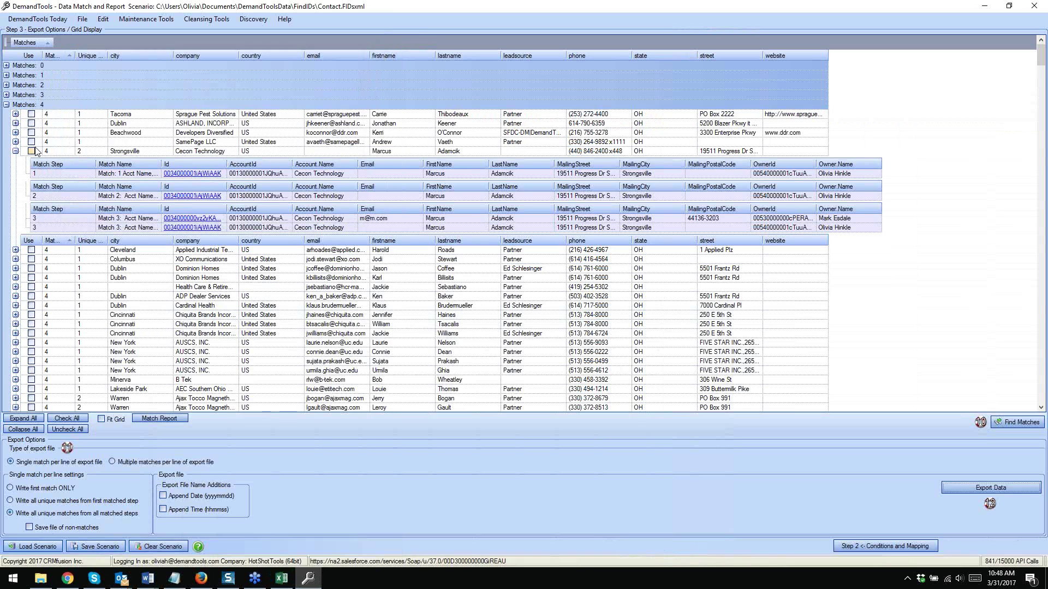
# Mark the Cecon Technology record for use, export it over the existing amas file on the Desktop, and open the exported workbook
pyautogui.click(31, 151)
pyautogui.click(992, 487)
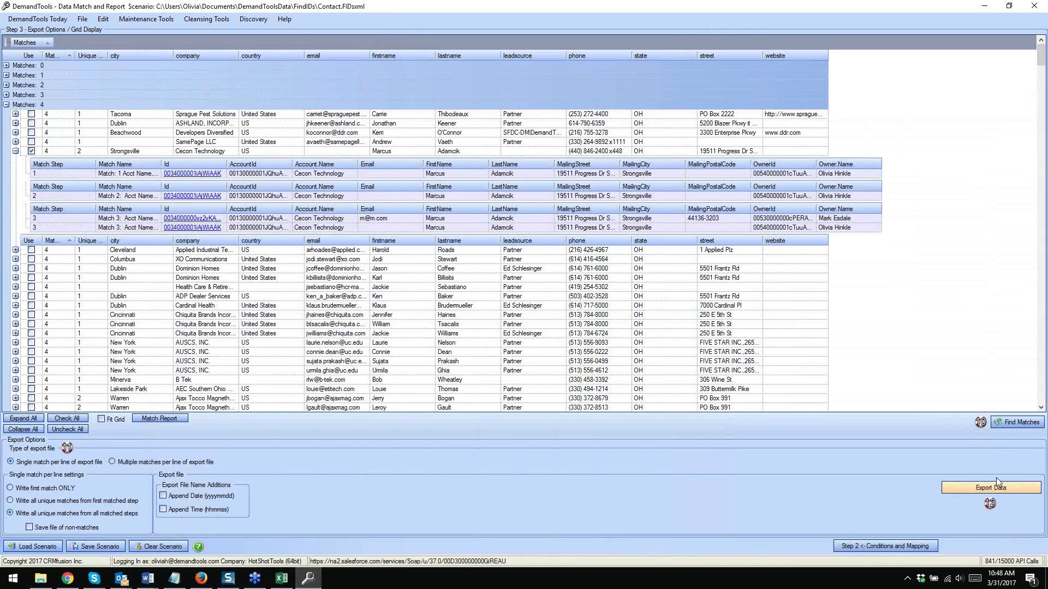
pyautogui.click(381, 240)
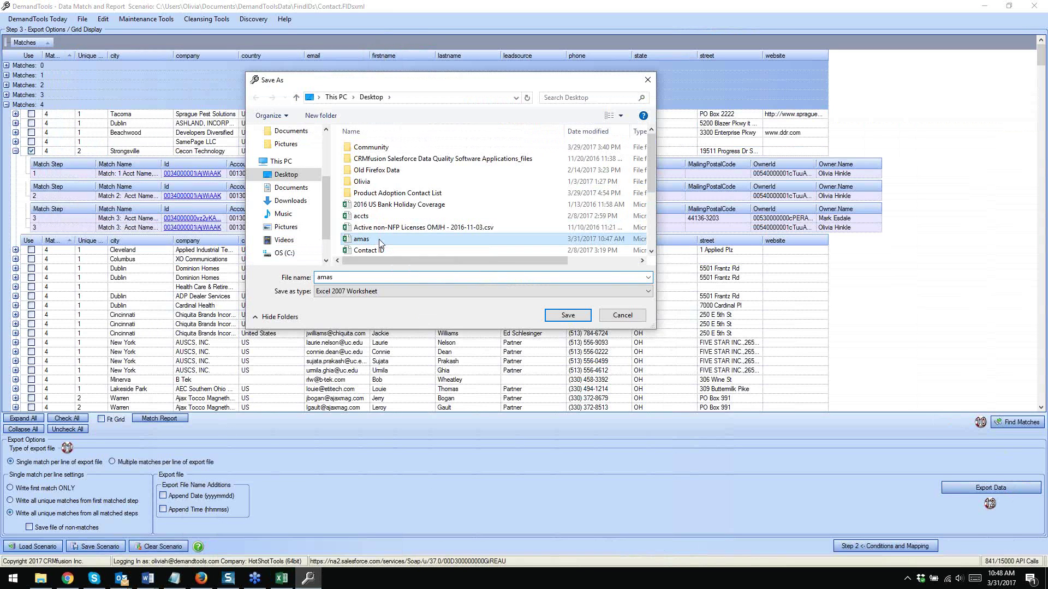
pyautogui.click(567, 315)
pyautogui.click(597, 294)
pyautogui.click(357, 91)
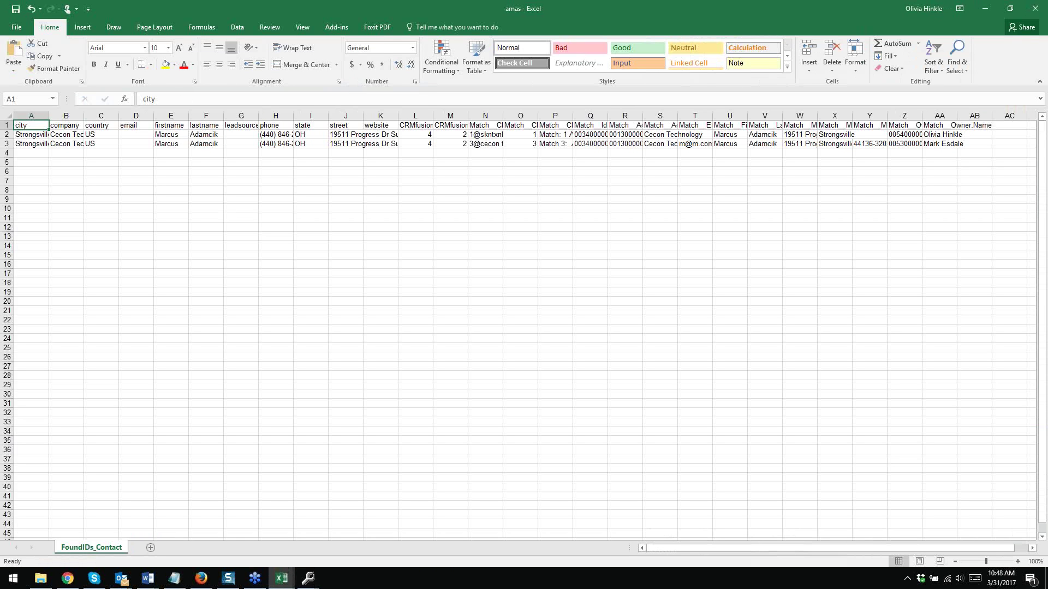
# Fit all column widths to their contents and compare the company and last name values in the two exported rows
pyautogui.click(6, 115)
pyautogui.doubleClick(49, 116)
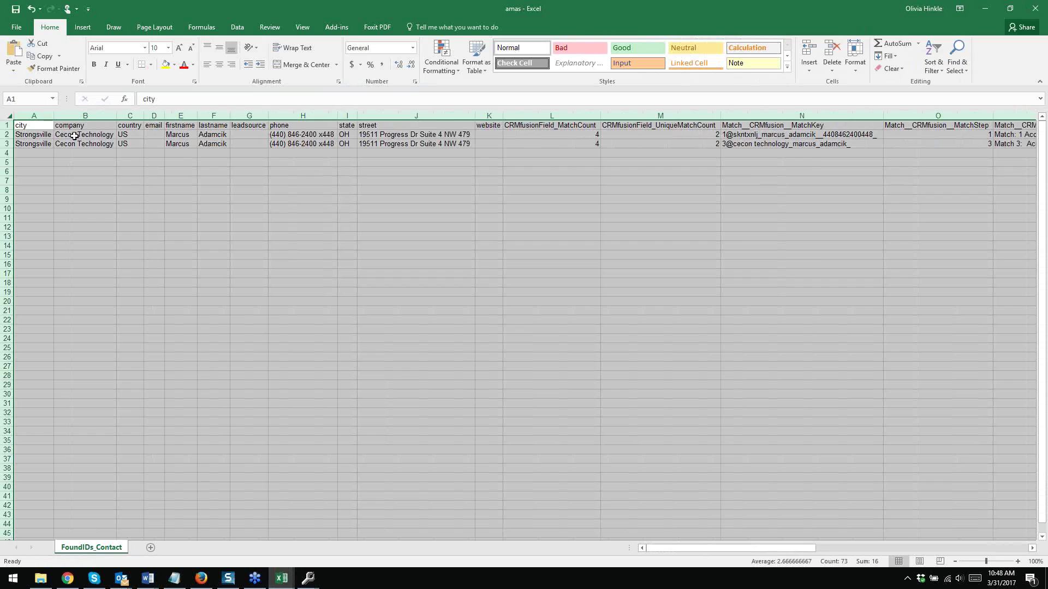
pyautogui.click(74, 136)
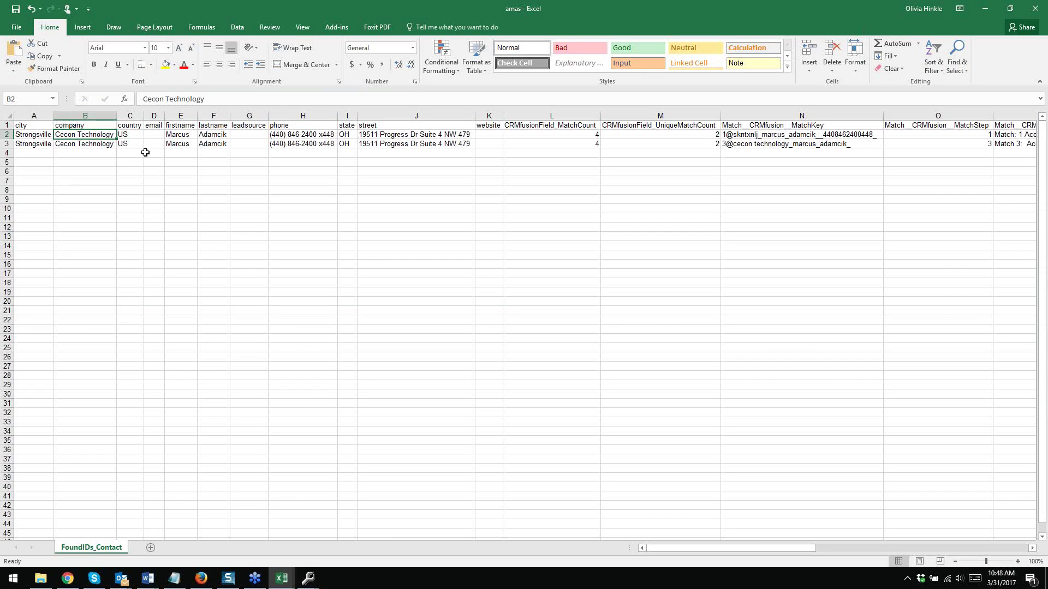
pyautogui.click(222, 133)
pyautogui.press('Down')
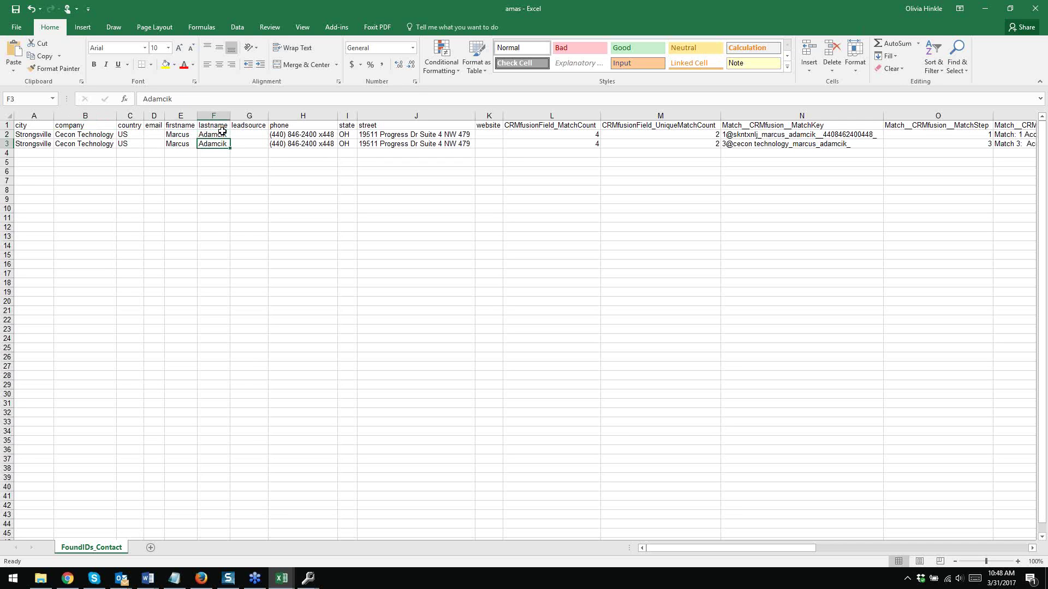
# Switch back to DemandTools and dismiss the export completion message
pyautogui.click(307, 578)
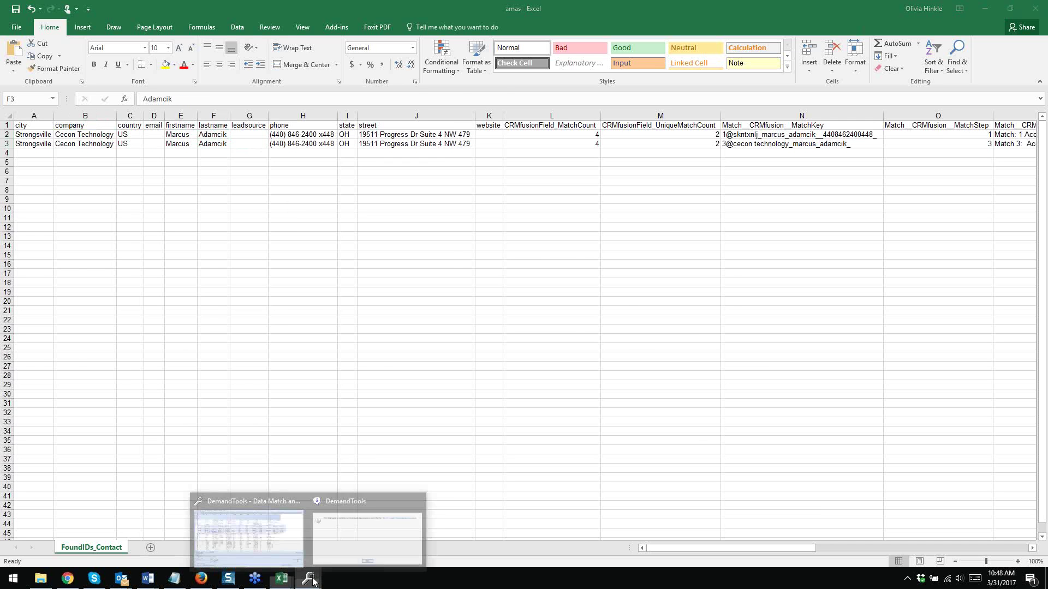
pyautogui.click(354, 559)
pyautogui.click(234, 230)
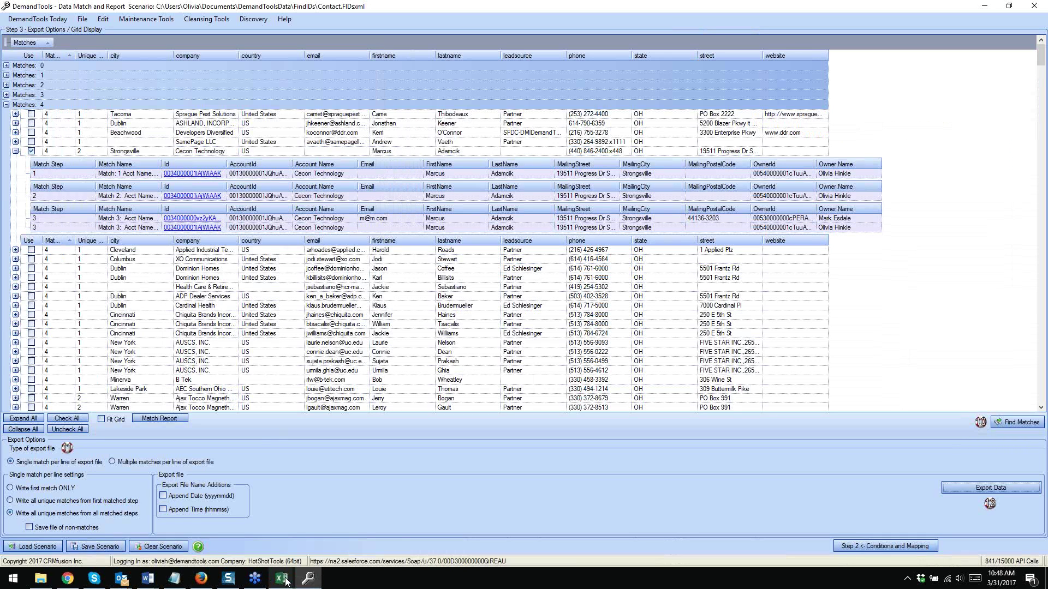
# Return to the amas workbook in Excel and examine row 3 across the match step, Id, account and email columns
pyautogui.moveTo(286, 581)
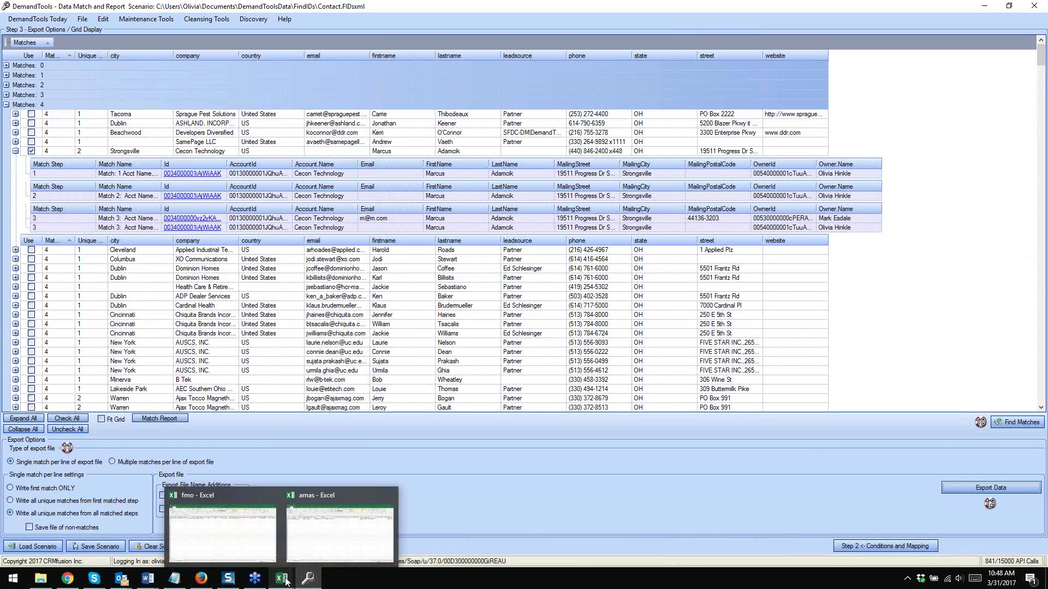
pyautogui.click(306, 519)
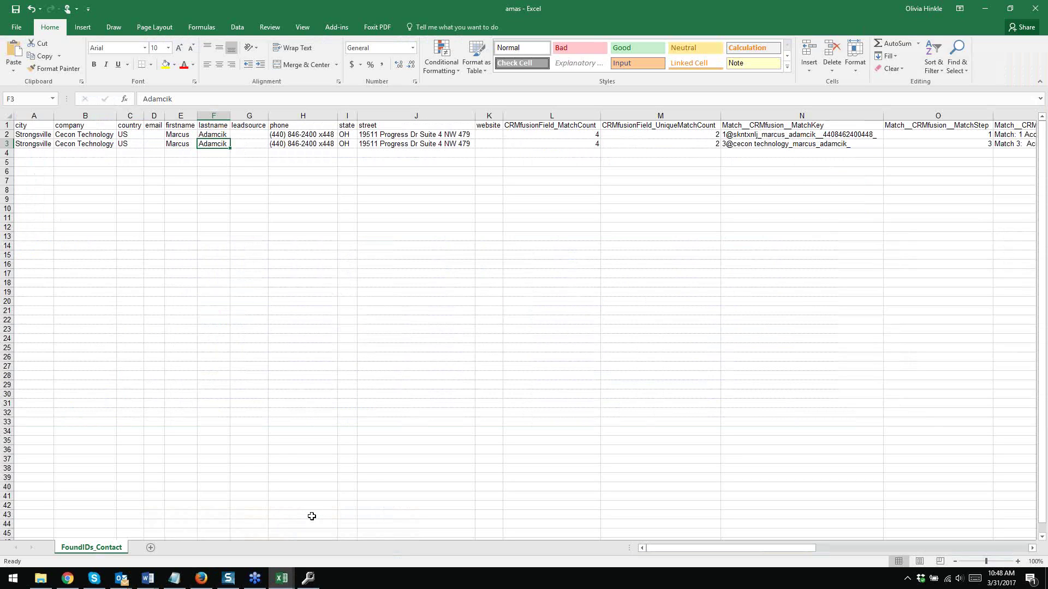
pyautogui.press('Right')
pyautogui.press('Right')
pyautogui.press('Right')
pyautogui.press('Right')
pyautogui.press('Right')
pyautogui.press('Right')
pyautogui.press('Right')
pyautogui.press('Right')
pyautogui.press('Right')
pyautogui.press('Right')
pyautogui.press('Right')
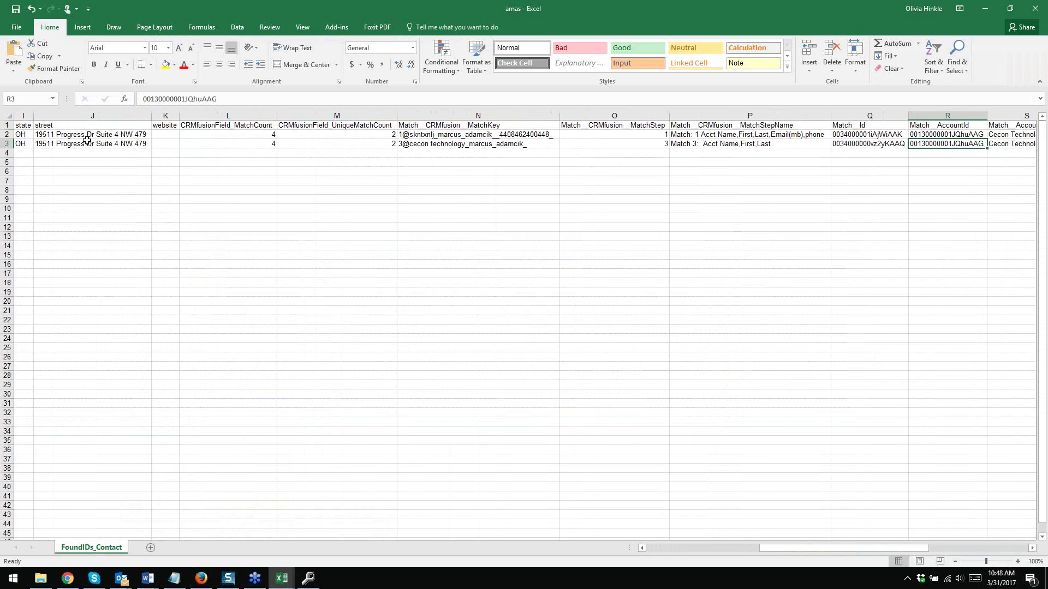
pyautogui.press('Right')
pyautogui.press('Right')
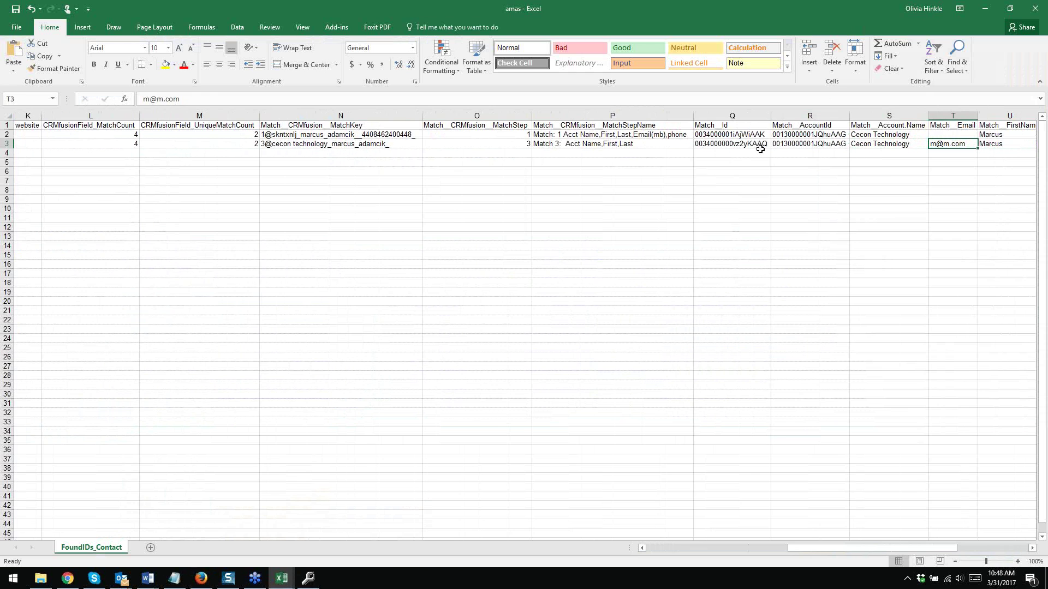
# Close the amas and fmo workbooks without saving changes
pyautogui.click(1042, 9)
pyautogui.click(532, 300)
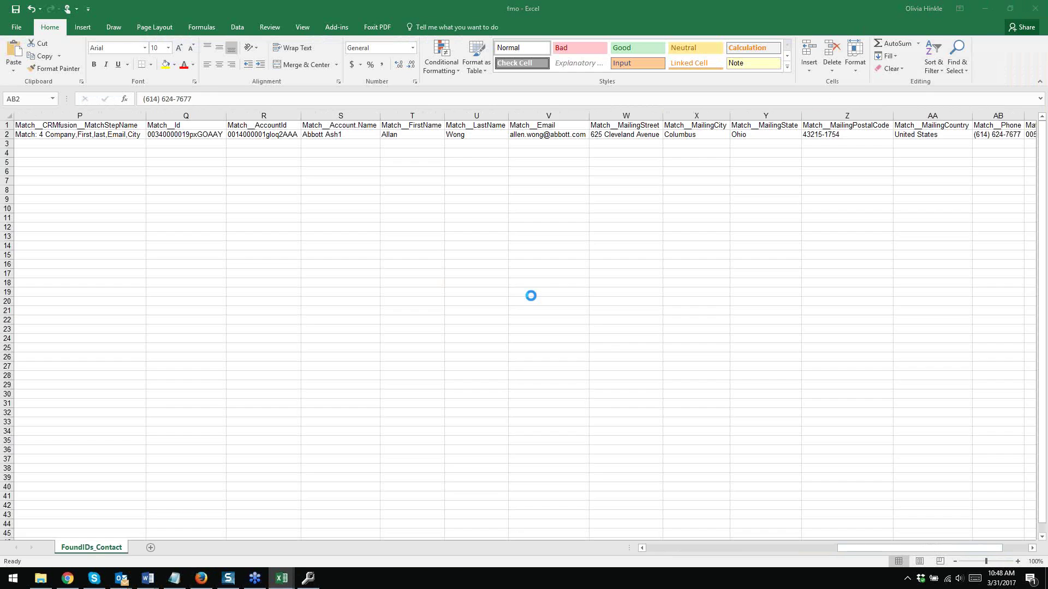
pyautogui.click(1043, 9)
pyautogui.click(531, 302)
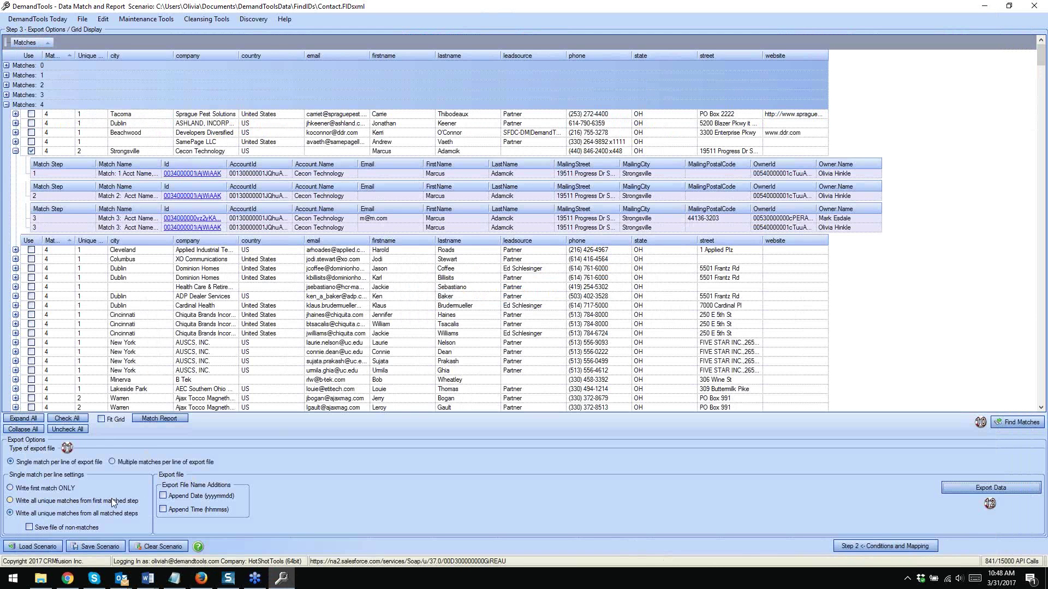
# Set the export to multiple matches per line, writing all unique matches from all matched steps up to the maximum
pyautogui.click(112, 461)
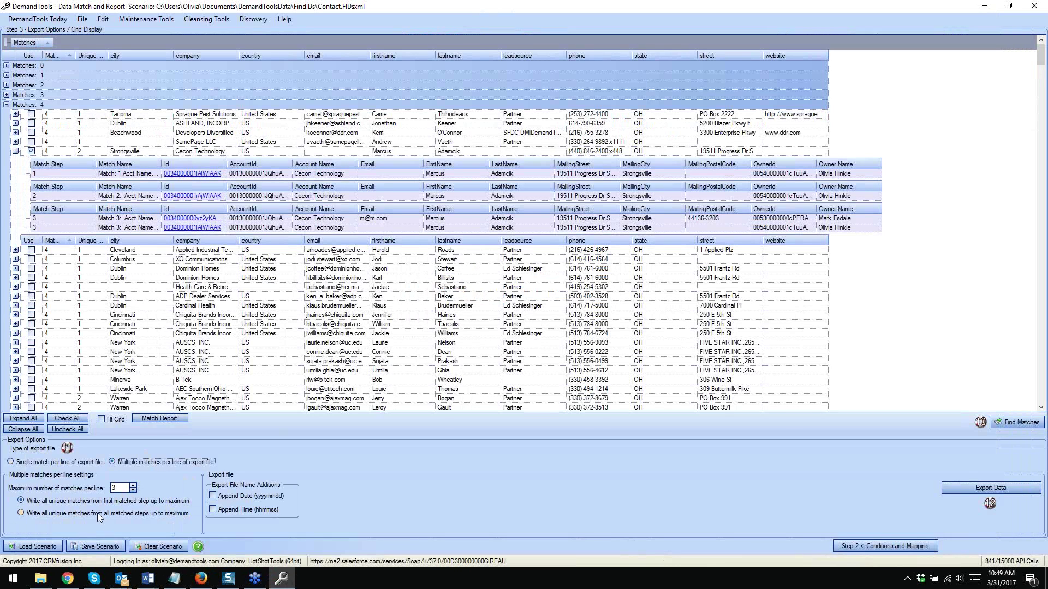
pyautogui.click(37, 463)
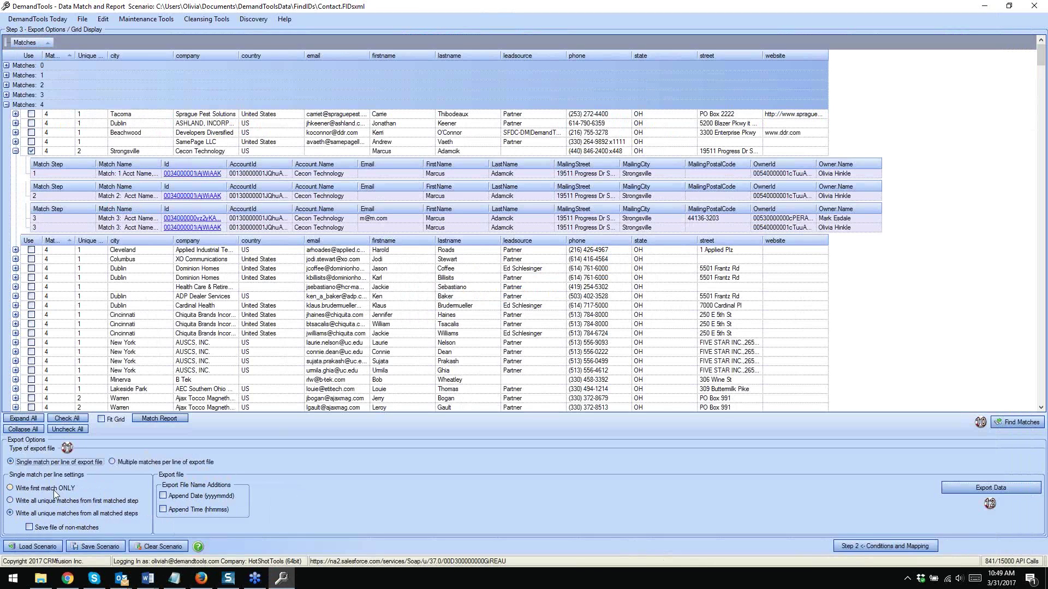
pyautogui.click(112, 462)
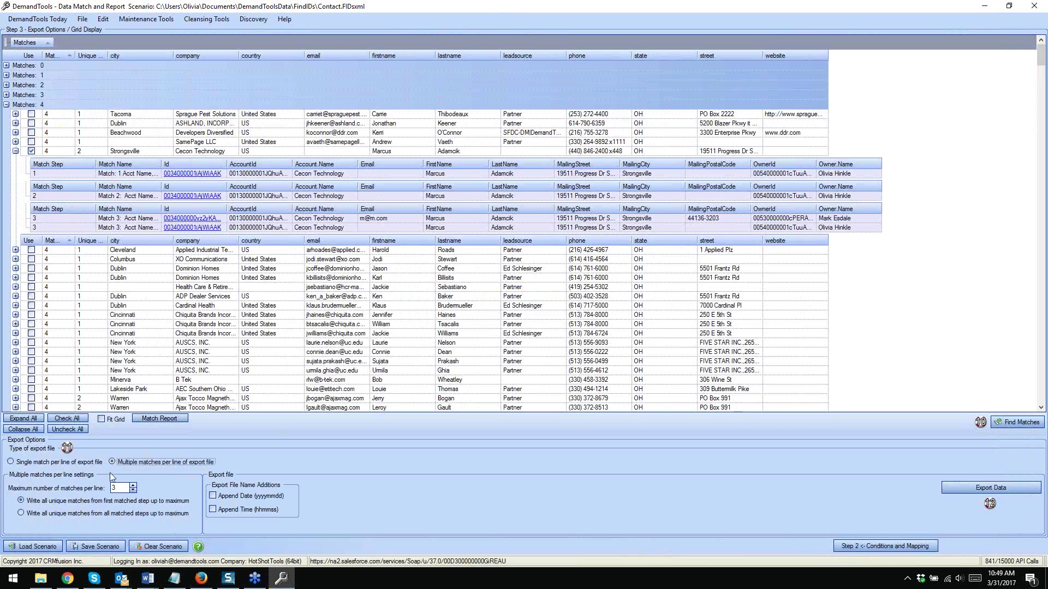
pyautogui.click(247, 174)
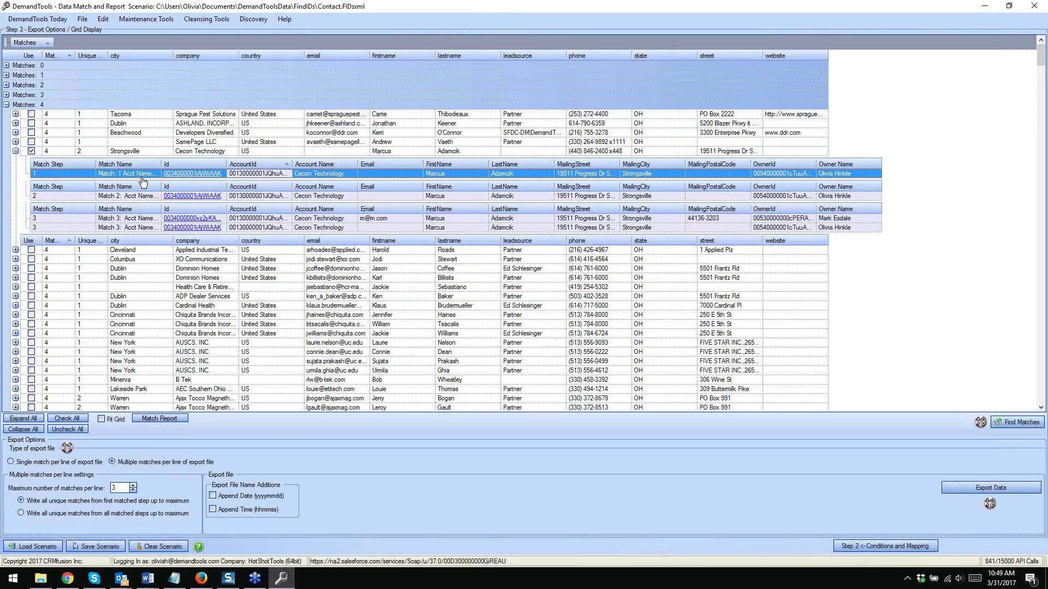
pyautogui.click(69, 513)
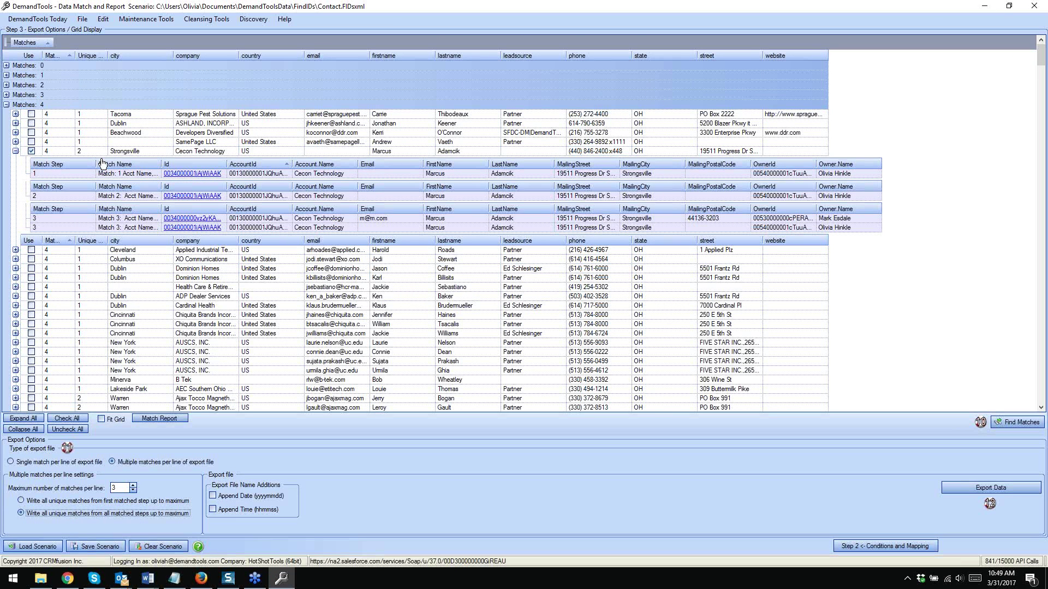
# Lower the maximum number of matches per line to 1 and raise it back to 3
pyautogui.doubleClick(134, 490)
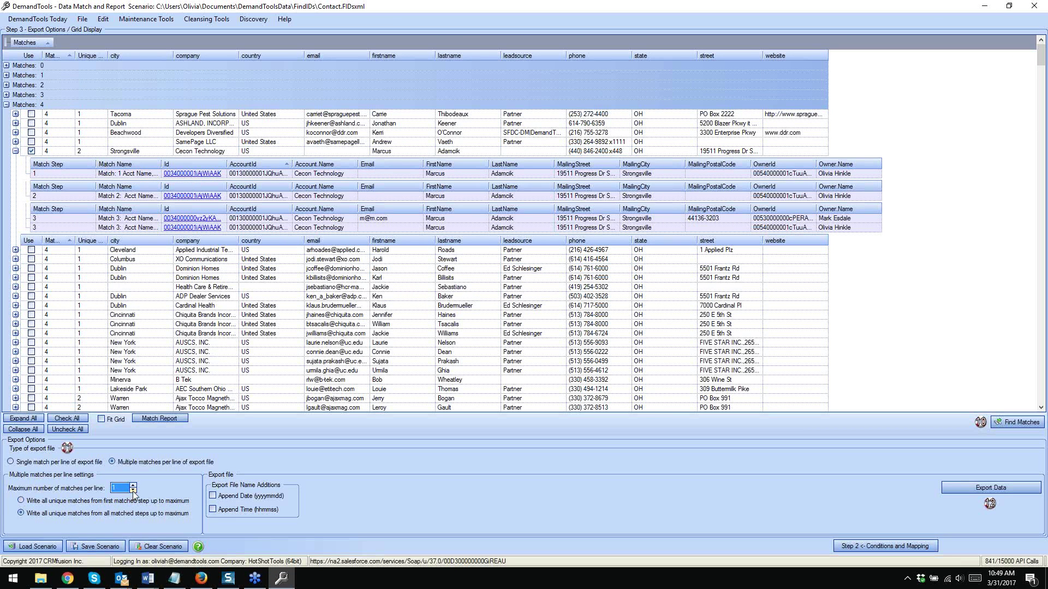
pyautogui.click(134, 513)
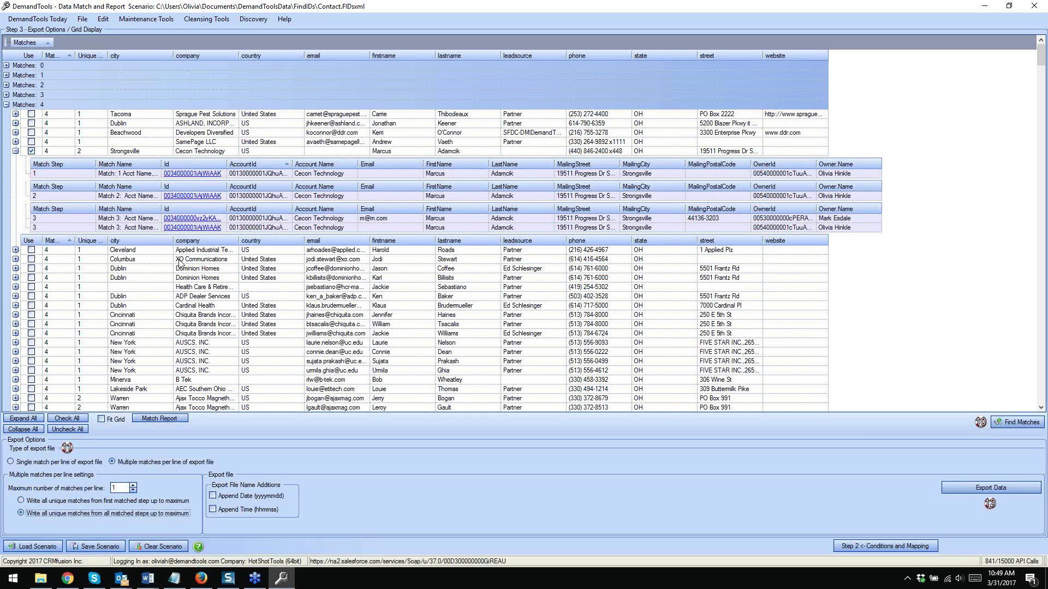
pyautogui.click(135, 487)
pyautogui.click(133, 485)
pyautogui.click(133, 486)
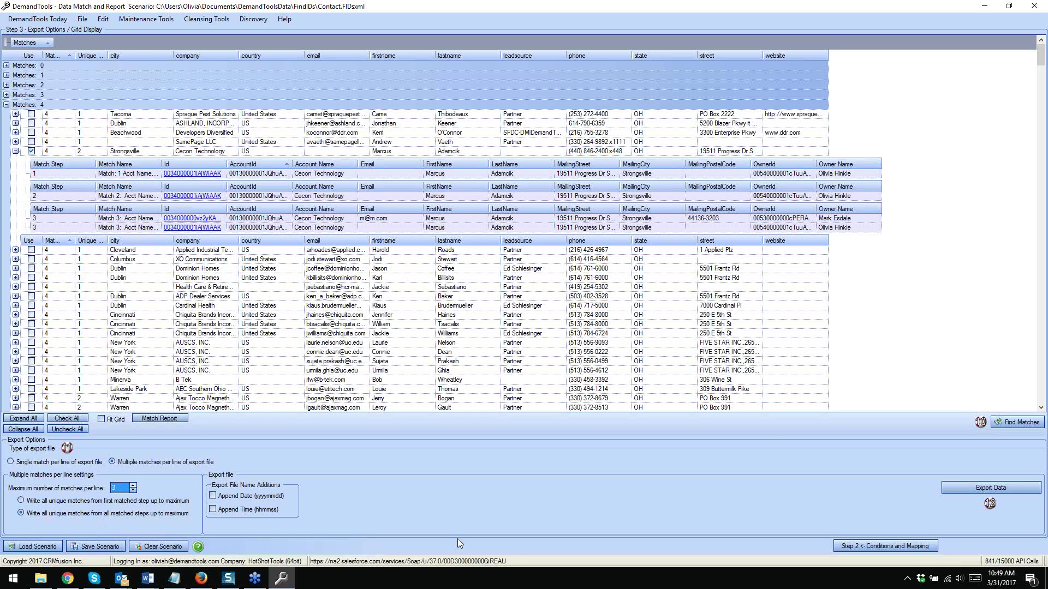
# Export the marked record to the Desktop as an Excel file named mmpl
pyautogui.click(987, 488)
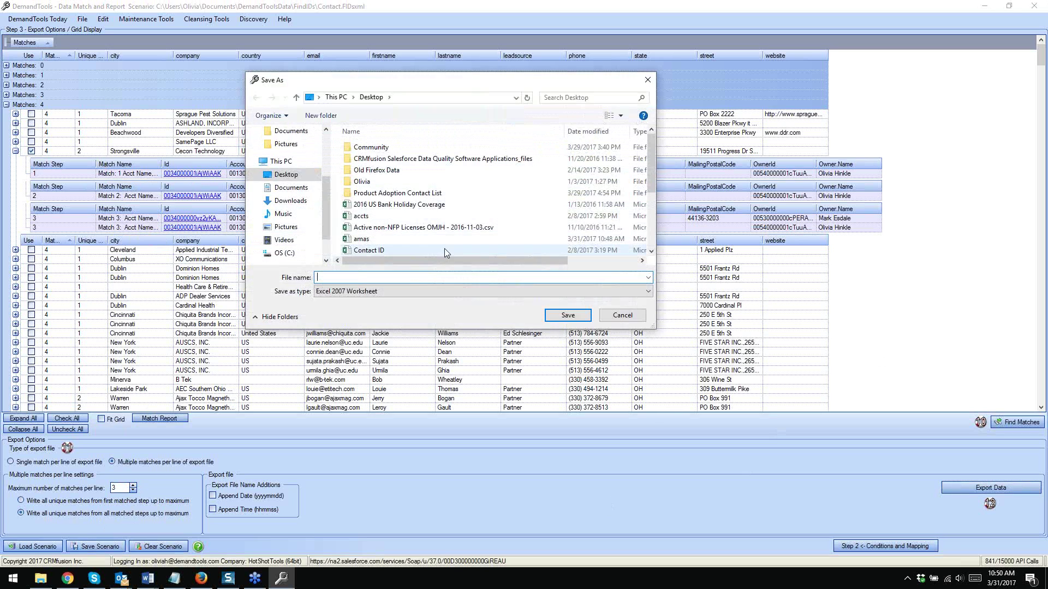
pyautogui.write('mmpl')
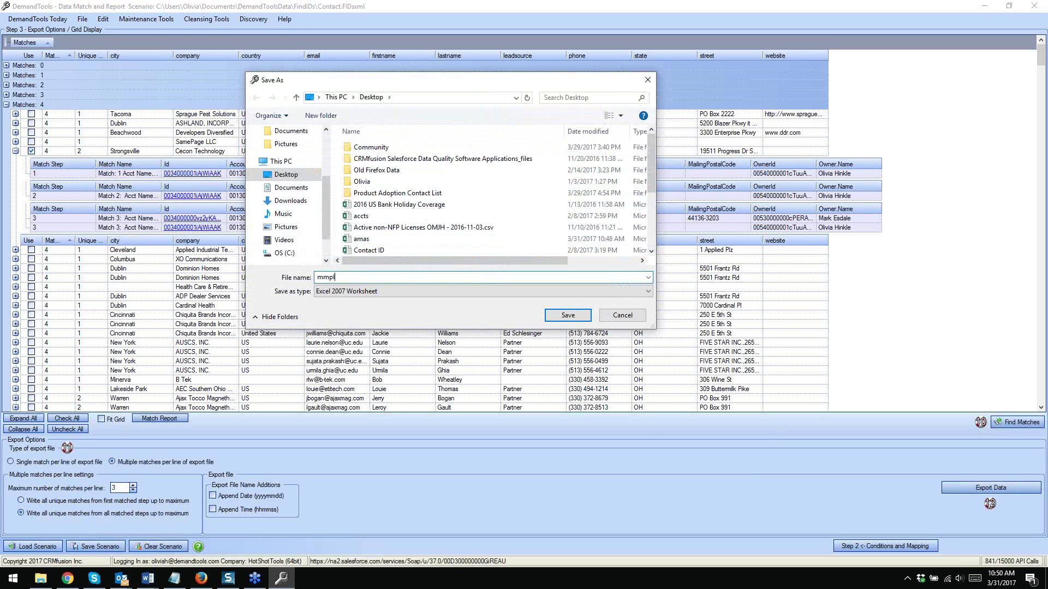
pyautogui.click(568, 315)
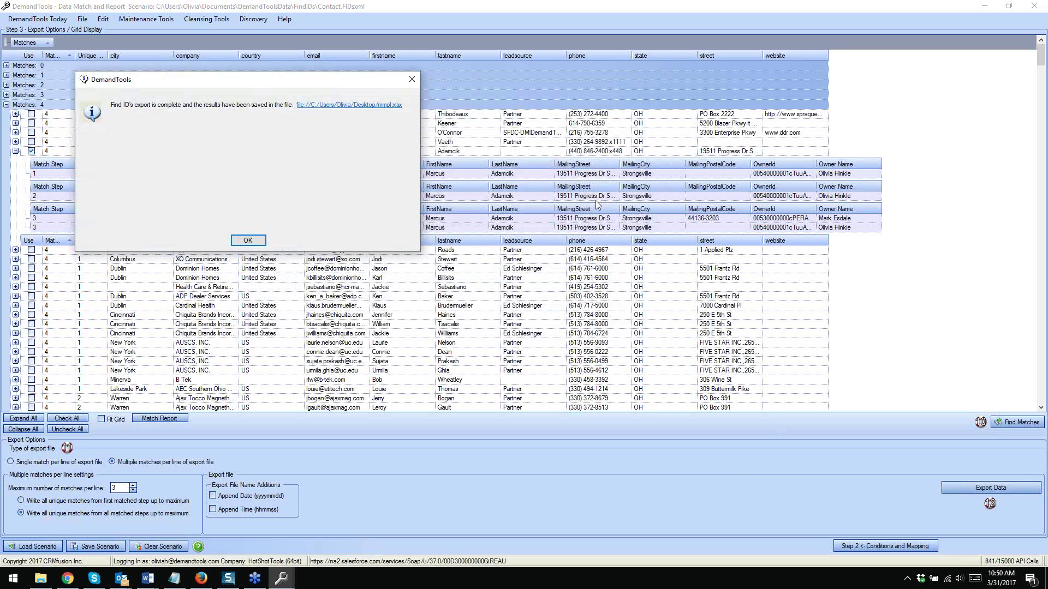
# Open the exported mmpl workbook in Excel and autofit all columns to their contents
pyautogui.click(349, 105)
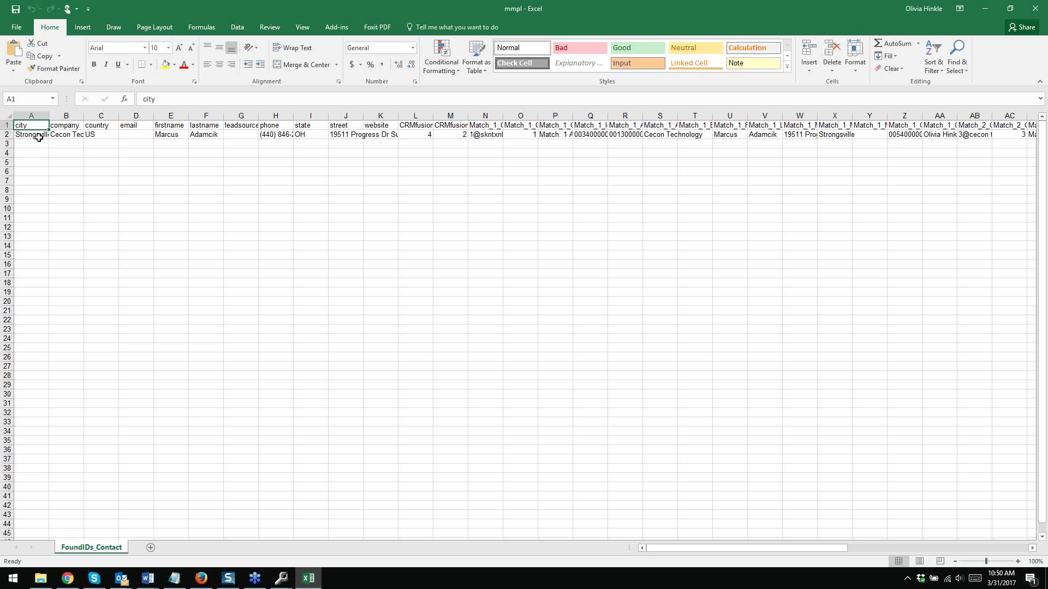
pyautogui.click(9, 116)
pyautogui.doubleClick(49, 116)
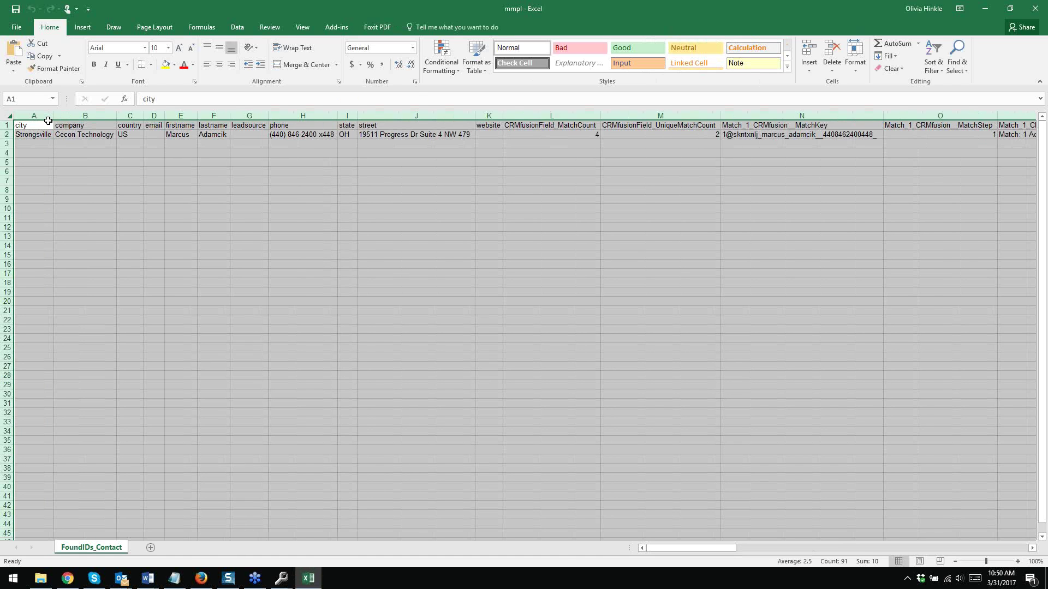
# Examine the exported record across row 2, from the source fields and match counts through the Match_1 columns
pyautogui.click(90, 134)
pyautogui.press('Right')
pyautogui.press('Right')
pyautogui.press('Right')
pyautogui.press('Right')
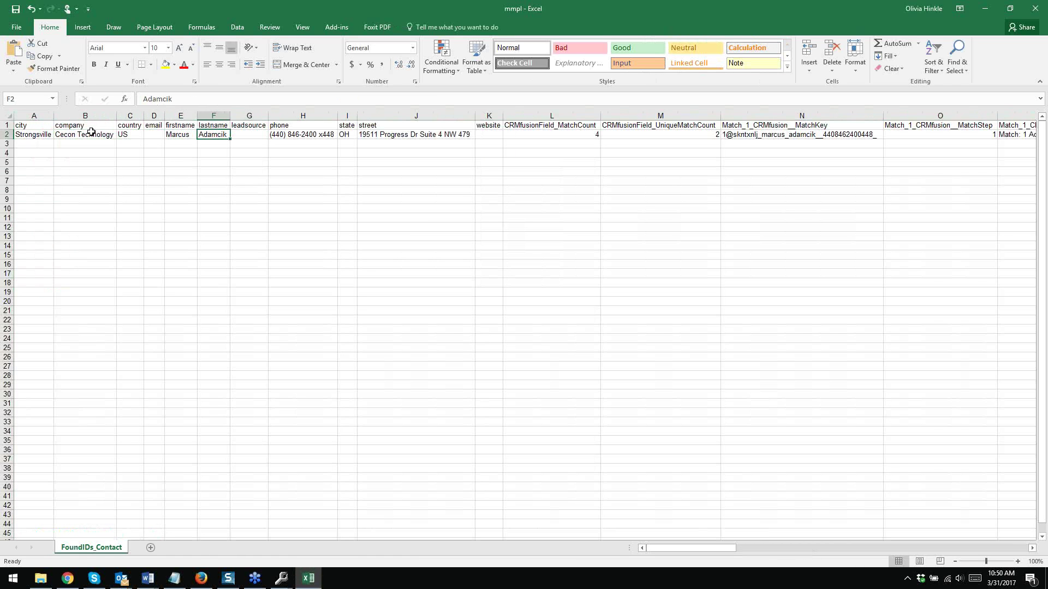
pyautogui.press('Right')
pyautogui.press('Right')
pyautogui.press('Right')
pyautogui.press('Right')
pyautogui.press('Right')
pyautogui.press('Right')
pyautogui.press('Right')
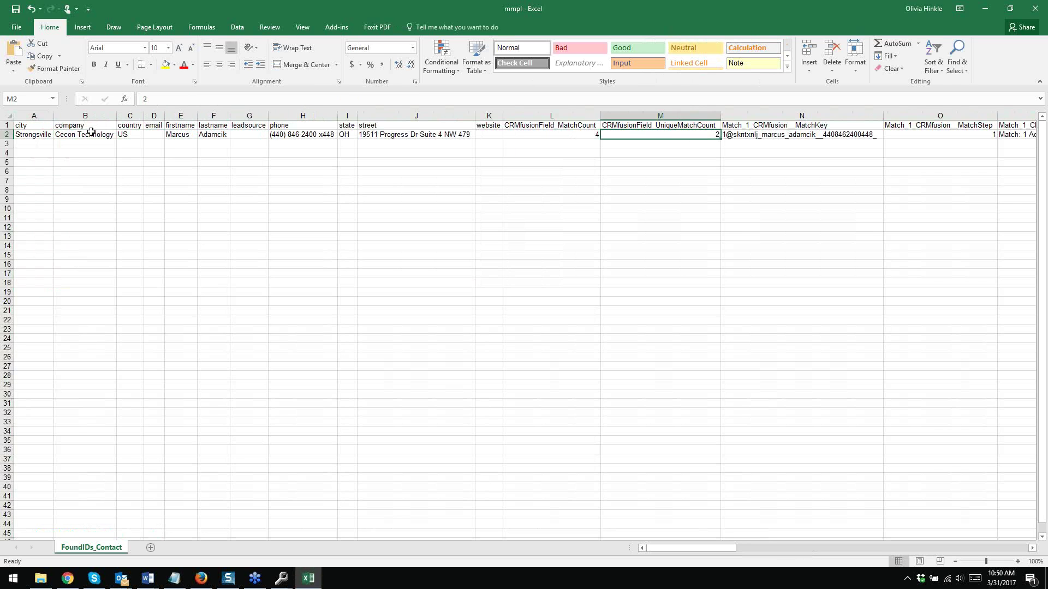
pyautogui.press('Right')
pyautogui.press('Right')
pyautogui.press('Right')
pyautogui.press('Right')
pyautogui.press('Right')
pyautogui.press('Right')
pyautogui.press('Right')
pyautogui.press('Right')
pyautogui.press('Right')
pyautogui.press('Right')
pyautogui.press('Right')
pyautogui.press('Right')
pyautogui.press('Right')
pyautogui.press('Right')
pyautogui.press('Right')
pyautogui.press('Right')
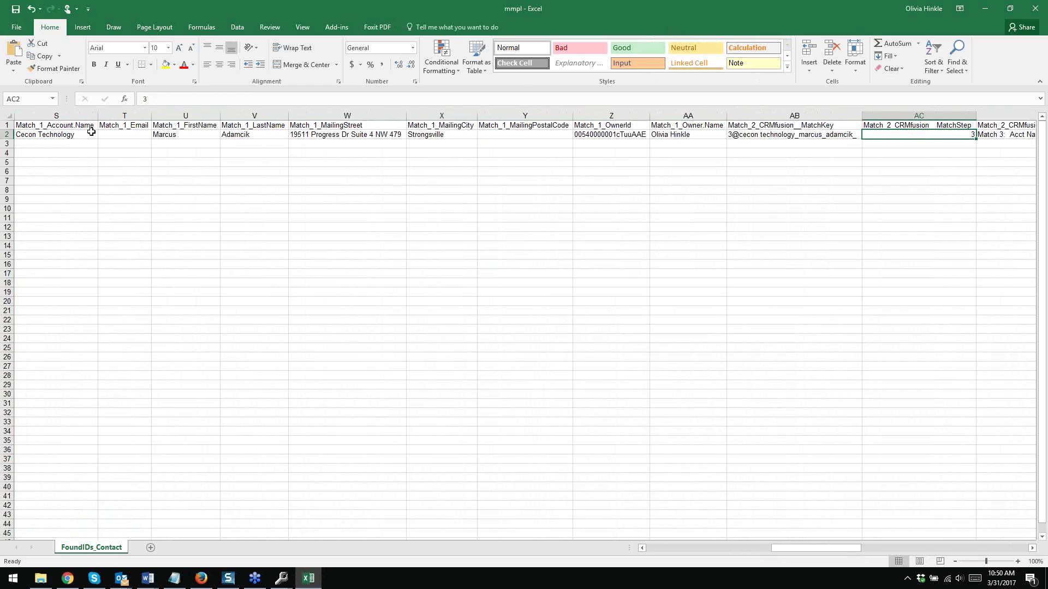
# Review the Match_2 columns from Match_2_CRMfusion__MatchKey through the start of the Match_3 group
pyautogui.click(769, 126)
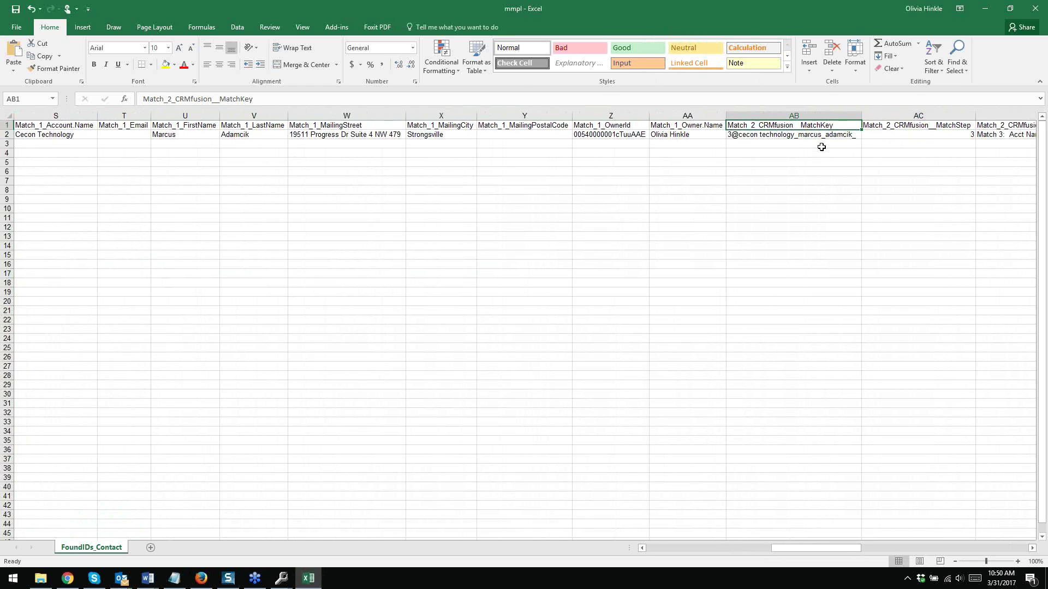
pyautogui.press('Right')
pyautogui.press('Right')
pyautogui.press('Right')
pyautogui.press('Right')
pyautogui.press('Right')
pyautogui.press('Right')
pyautogui.press('Right')
pyautogui.press('Right')
pyautogui.press('Right')
pyautogui.press('Right')
pyautogui.press('Right')
pyautogui.press('Right')
pyautogui.press('Right')
pyautogui.press('Right')
pyautogui.press('Right')
pyautogui.press('Right')
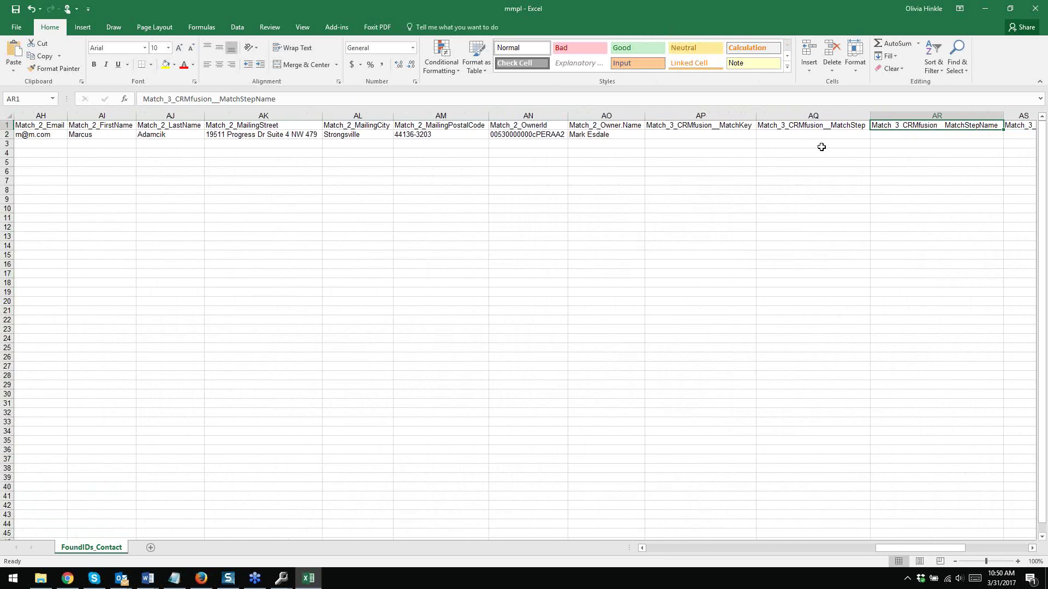
# Look through the Match_3 columns to the end of the header row and back to the Match_2 columns
pyautogui.press('Right')
pyautogui.press('Right')
pyautogui.press('Right')
pyautogui.press('Right')
pyautogui.press('Right')
pyautogui.press('Right')
pyautogui.press('Right')
pyautogui.press('Right')
pyautogui.press('Right')
pyautogui.press('Right')
pyautogui.press('Right')
pyautogui.press('Right')
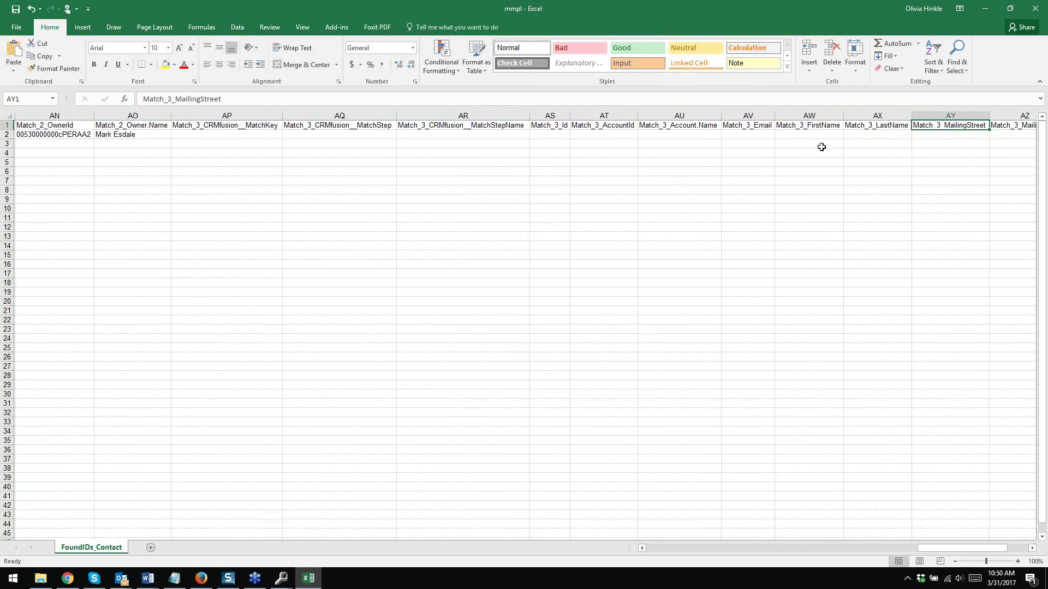
pyautogui.press('Right')
pyautogui.press('Right')
pyautogui.press('Right')
pyautogui.press('Left')
pyautogui.press('Left')
pyautogui.press('Left')
pyautogui.press('Left')
pyautogui.press('Left')
pyautogui.press('Left')
pyautogui.press('Left')
pyautogui.press('Left')
pyautogui.press('Left')
pyautogui.press('Left')
pyautogui.press('Left')
pyautogui.press('Left')
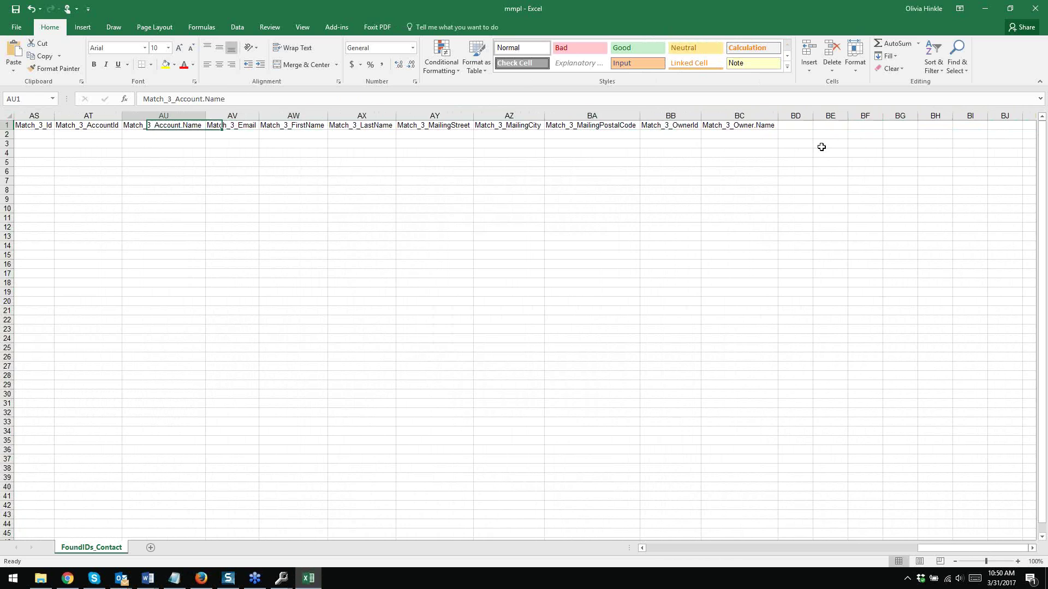
pyautogui.press('Left')
pyautogui.press('Left')
pyautogui.press('Left')
pyautogui.press('Left')
pyautogui.press('Left')
pyautogui.press('Left')
pyautogui.press('Left')
pyautogui.press('Left')
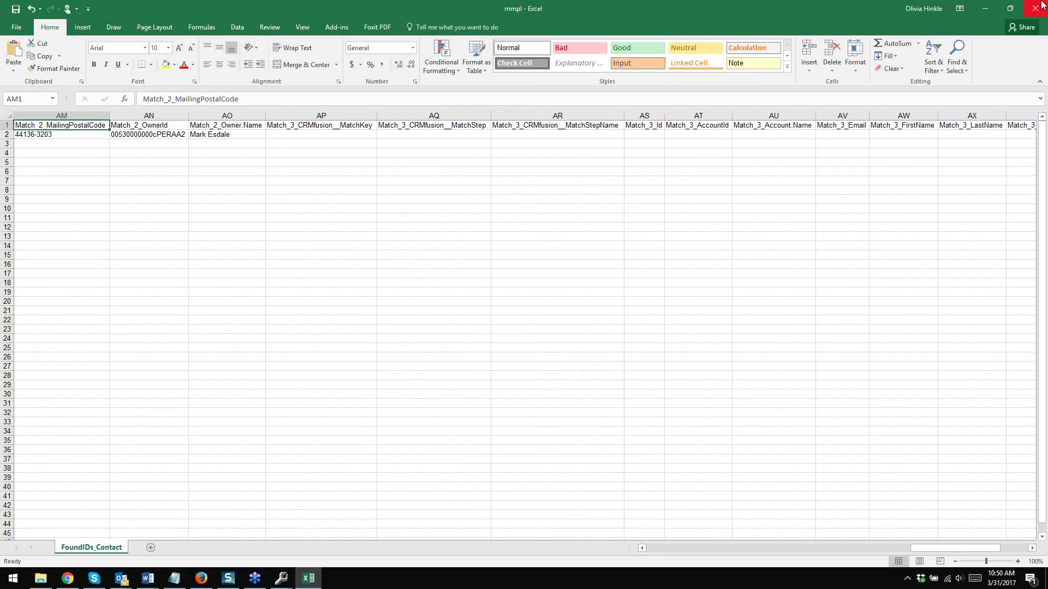
# Close the mmpl workbook without saving changes and dismiss the export completion message in DemandTools
pyautogui.click(1041, 4)
pyautogui.click(517, 301)
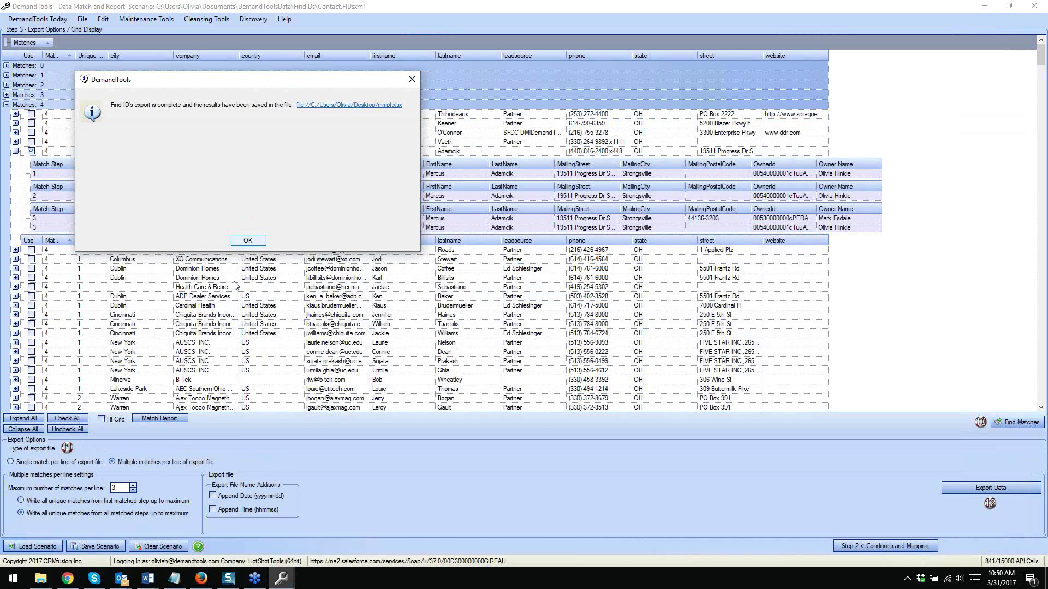
pyautogui.press('Return')
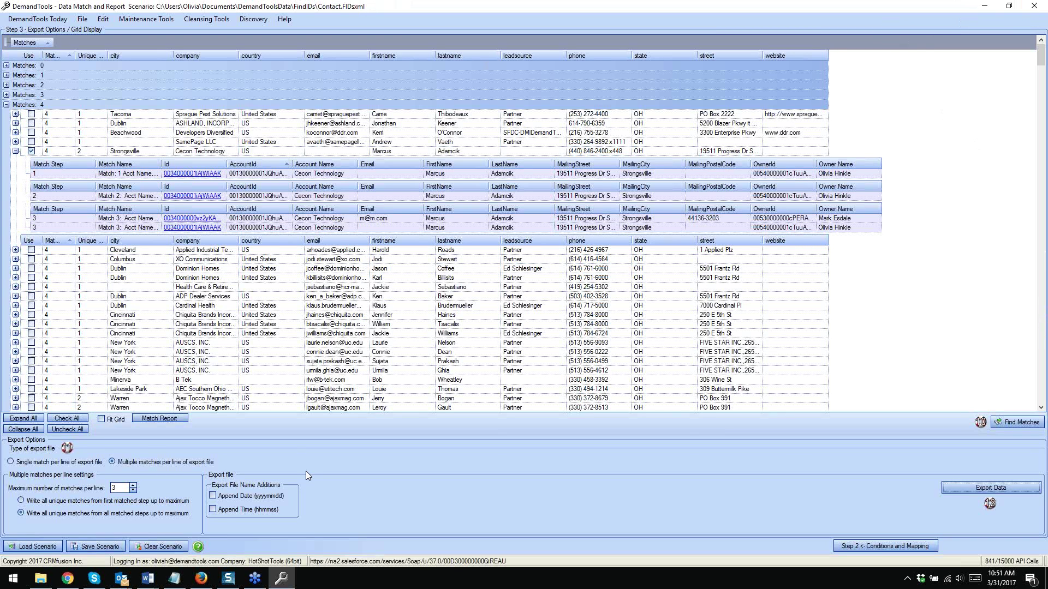
# Switch the export to a single match per line and save the scenario as Contact Demo2
pyautogui.click(107, 547)
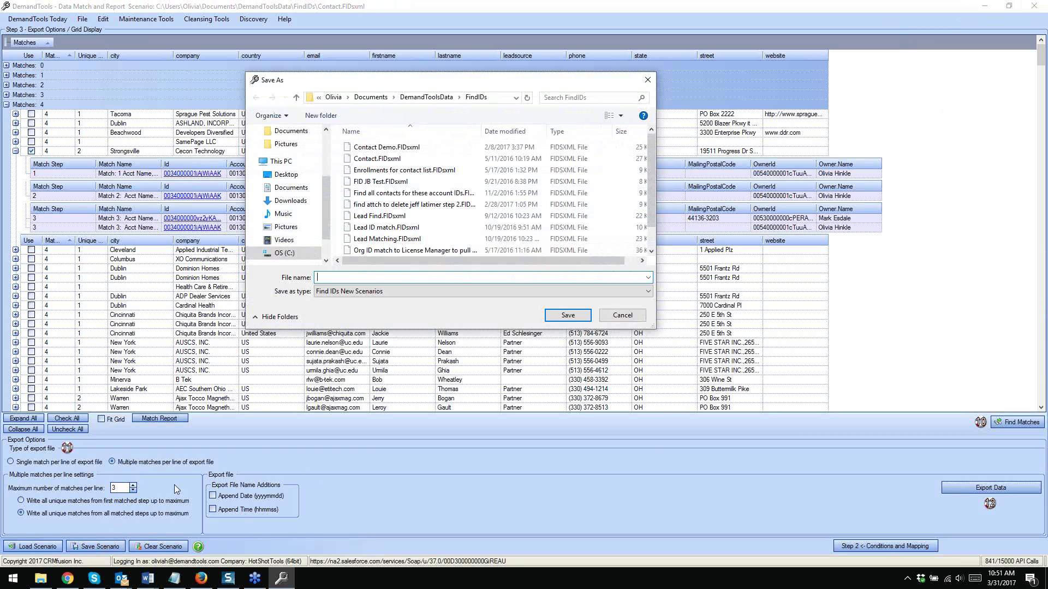
pyautogui.press('Escape')
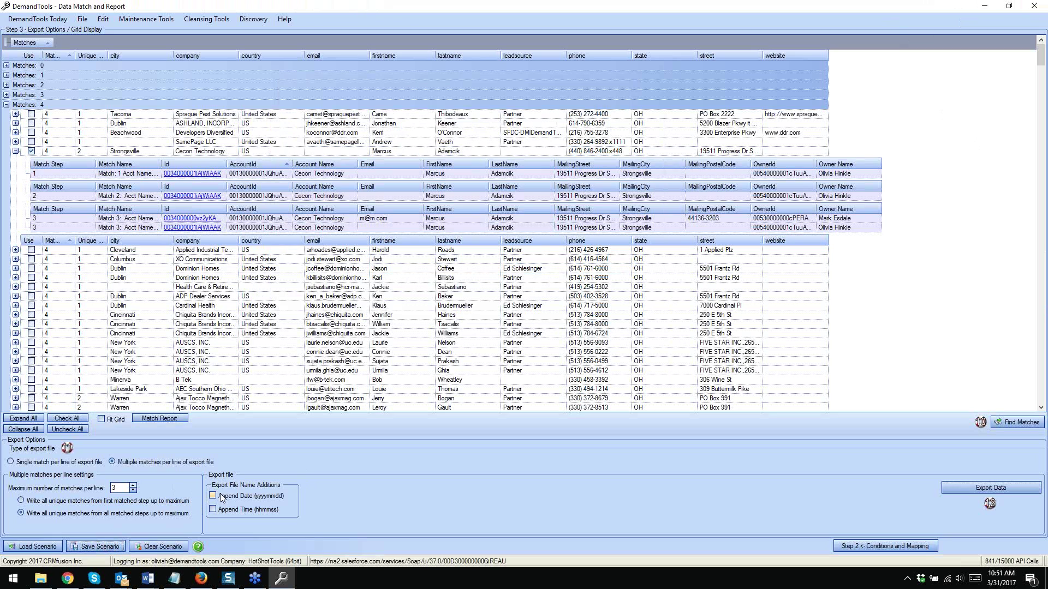
pyautogui.click(28, 459)
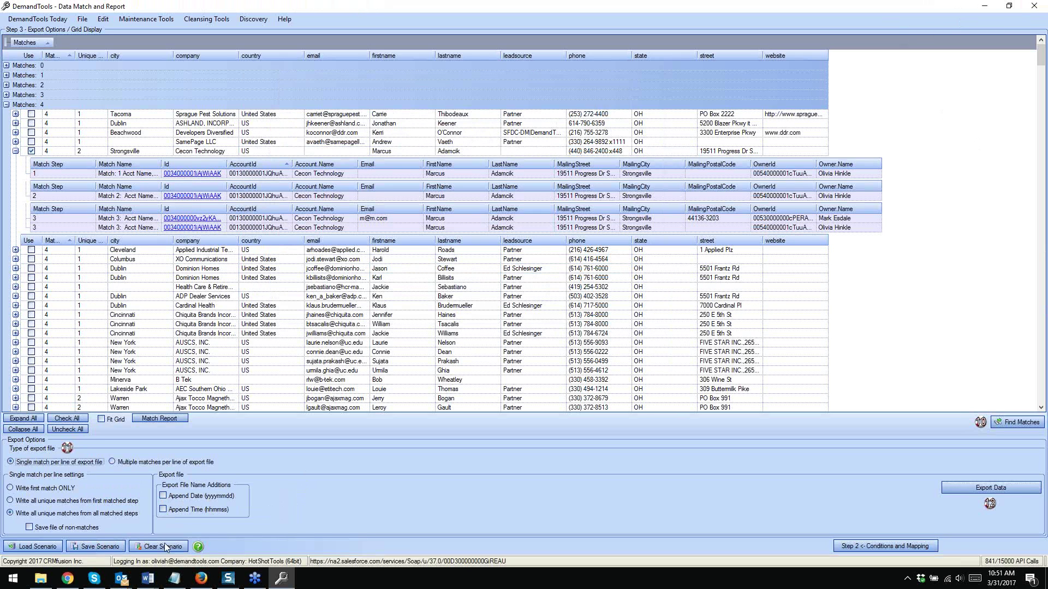
pyautogui.click(96, 546)
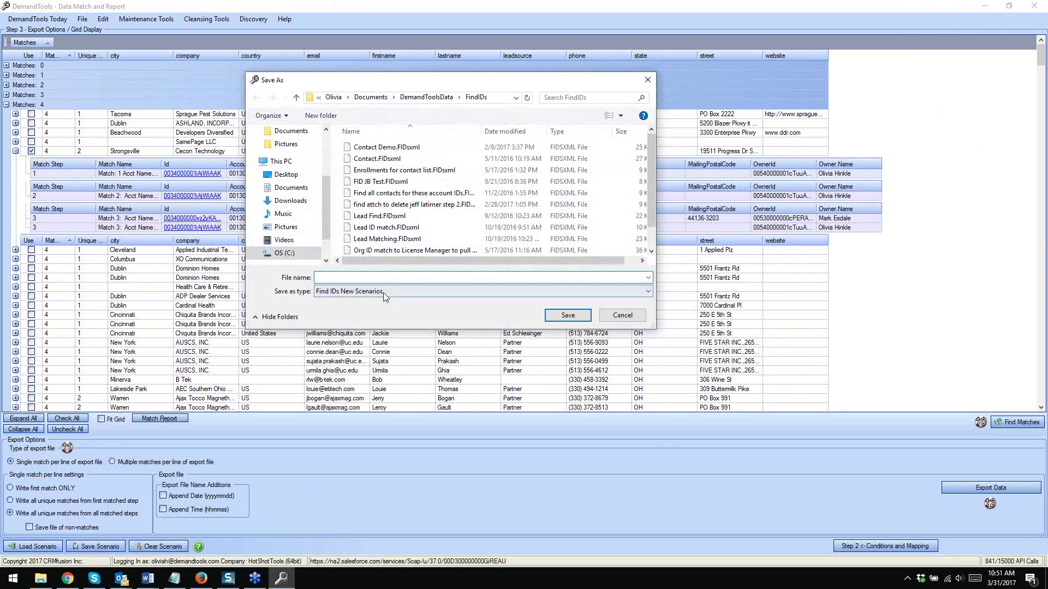
pyautogui.write('Contact Demo2')
pyautogui.press('Return')
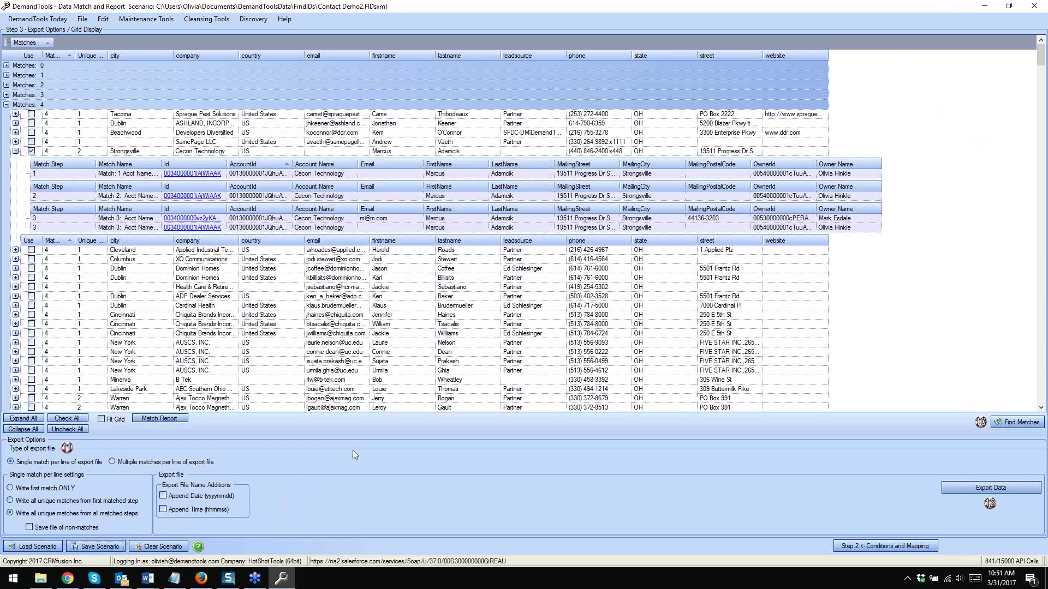
# In File Explorer, view the scenario folders inside Documents > DemandToolsData and close the window
pyautogui.click(40, 578)
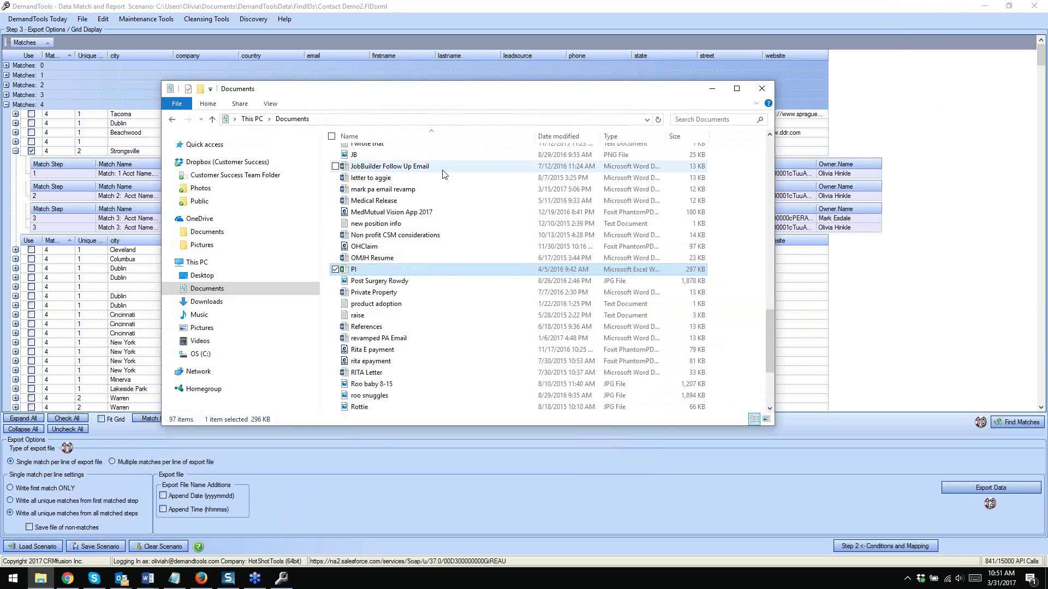
pyautogui.click(221, 288)
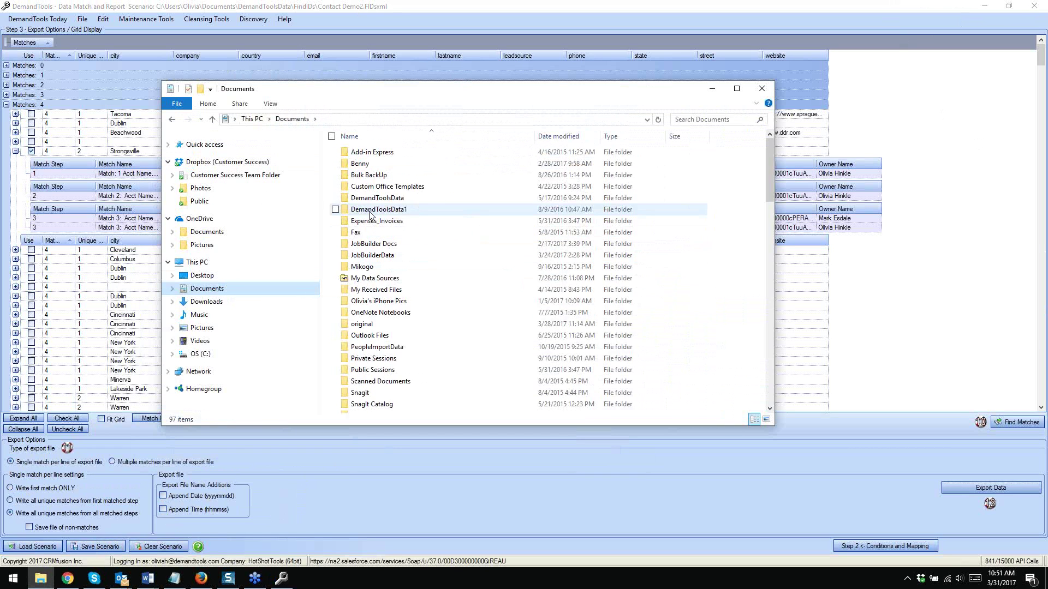
pyautogui.click(400, 200)
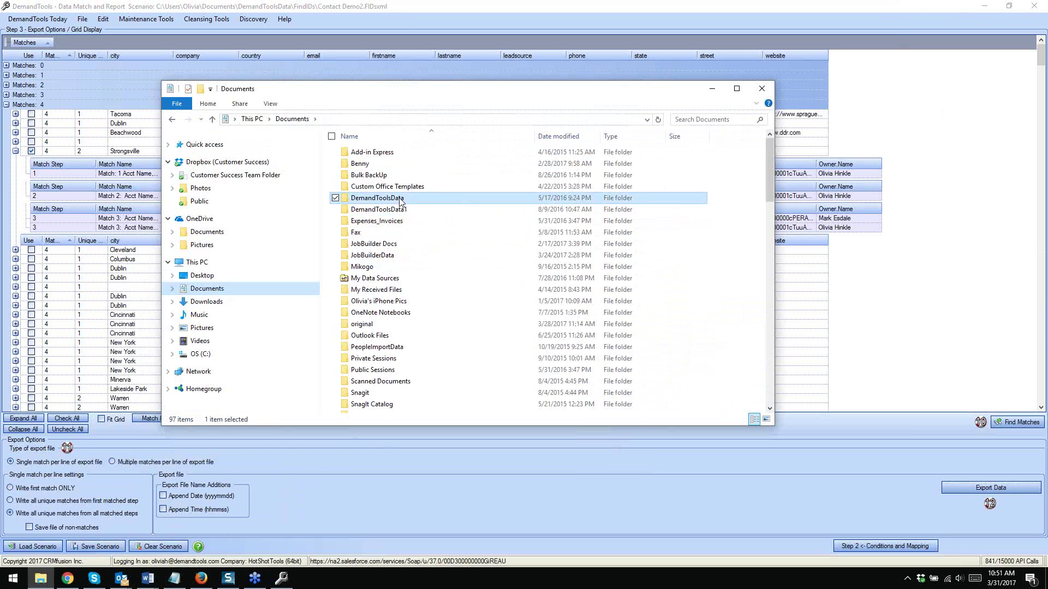
pyautogui.doubleClick(400, 200)
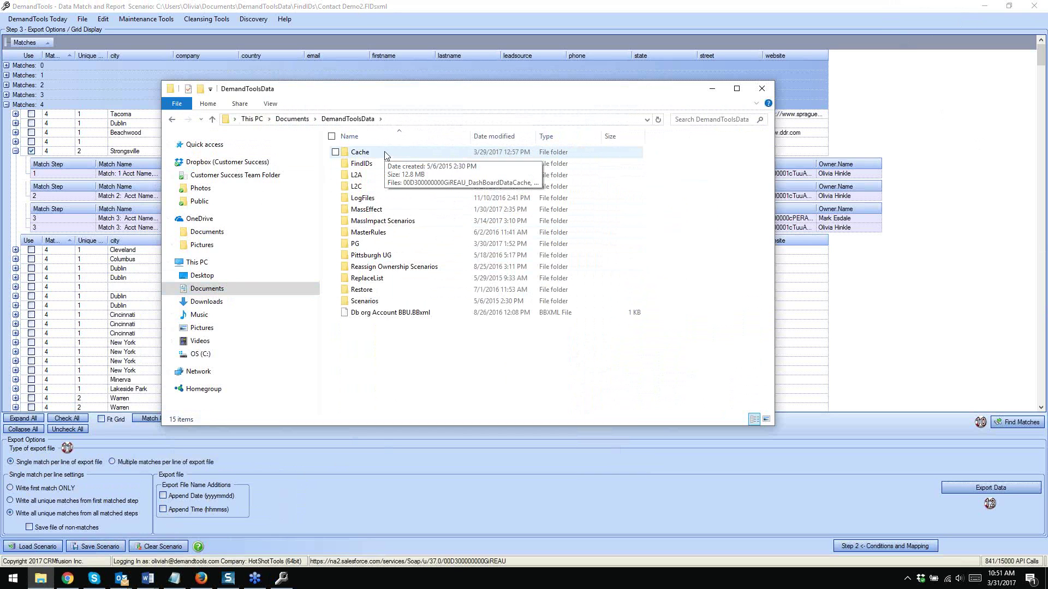
pyautogui.click(762, 89)
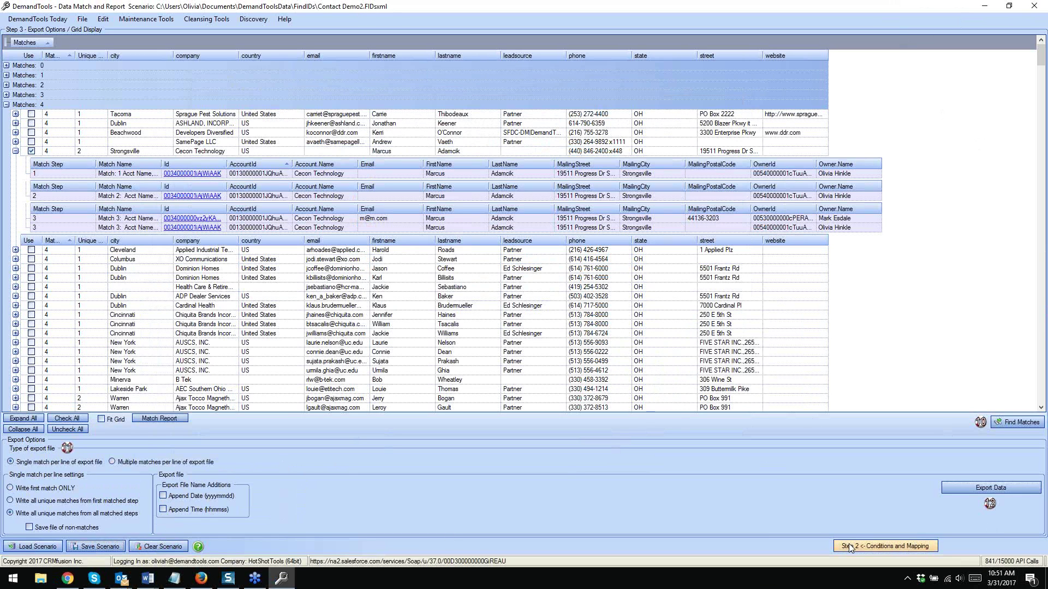
# Clear the scenario and set up a new one using the ID's Only 00Q worksheet and the Lead object
pyautogui.click(177, 547)
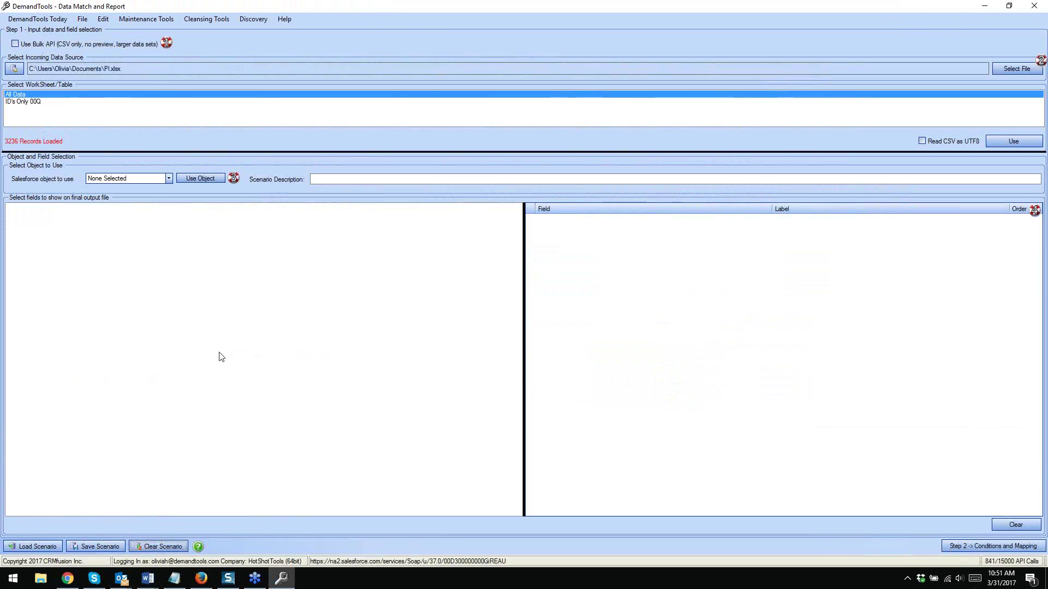
pyautogui.click(33, 102)
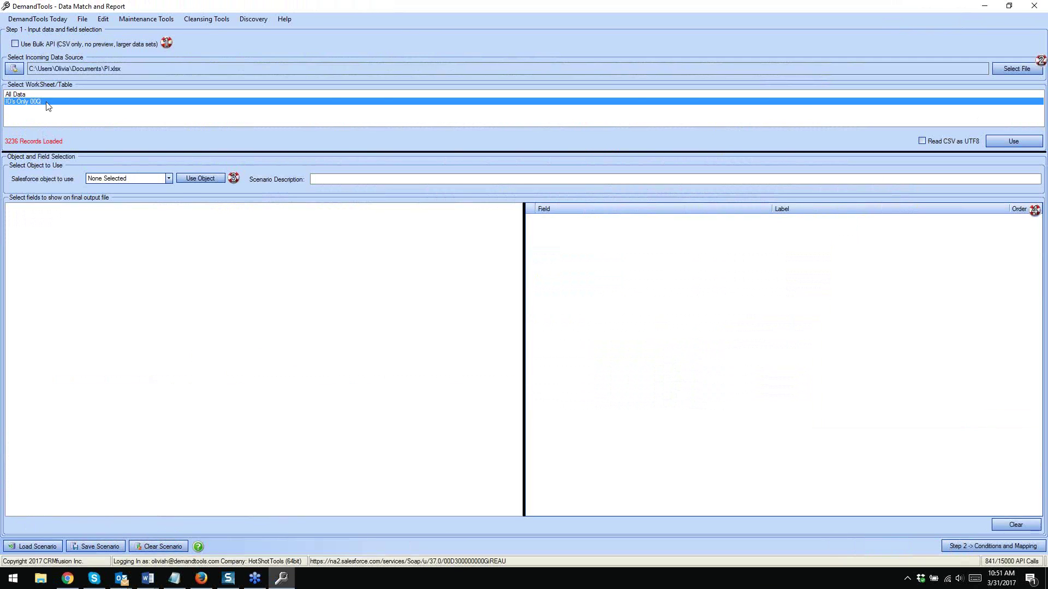
pyautogui.click(169, 178)
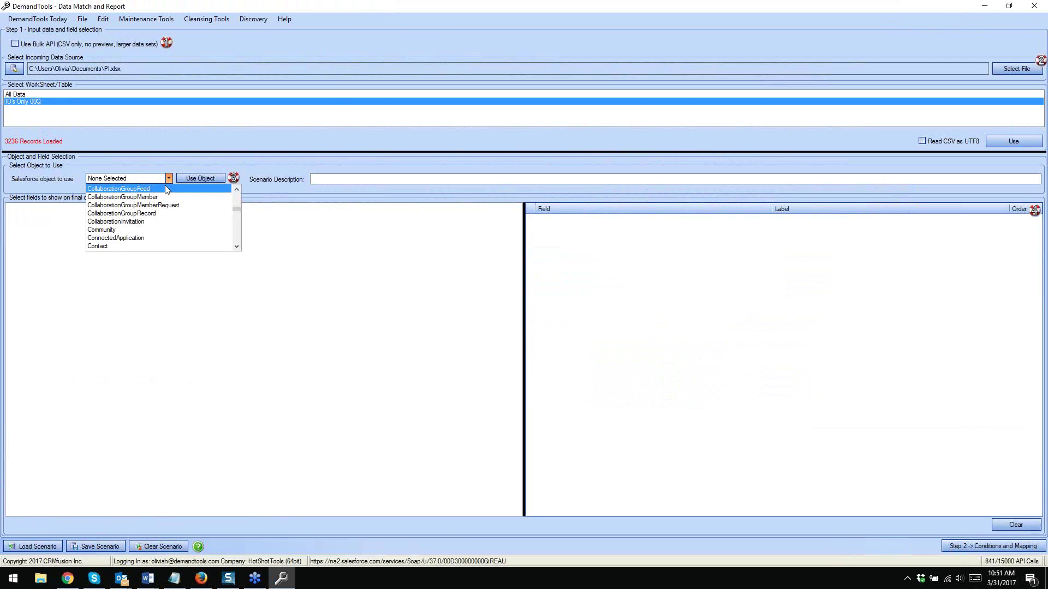
pyautogui.press('l')
pyautogui.click(153, 247)
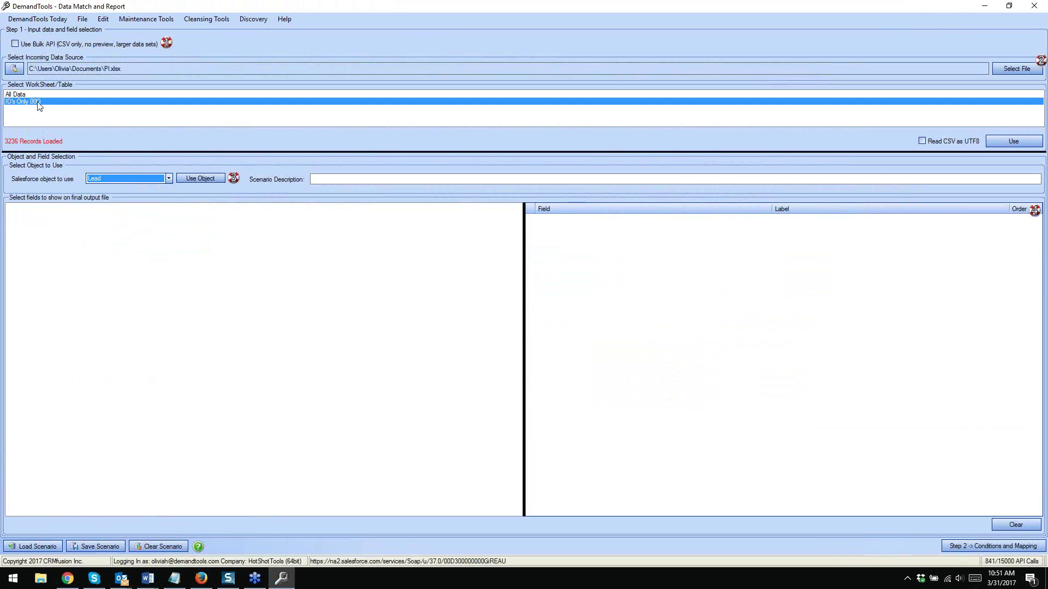
pyautogui.click(203, 176)
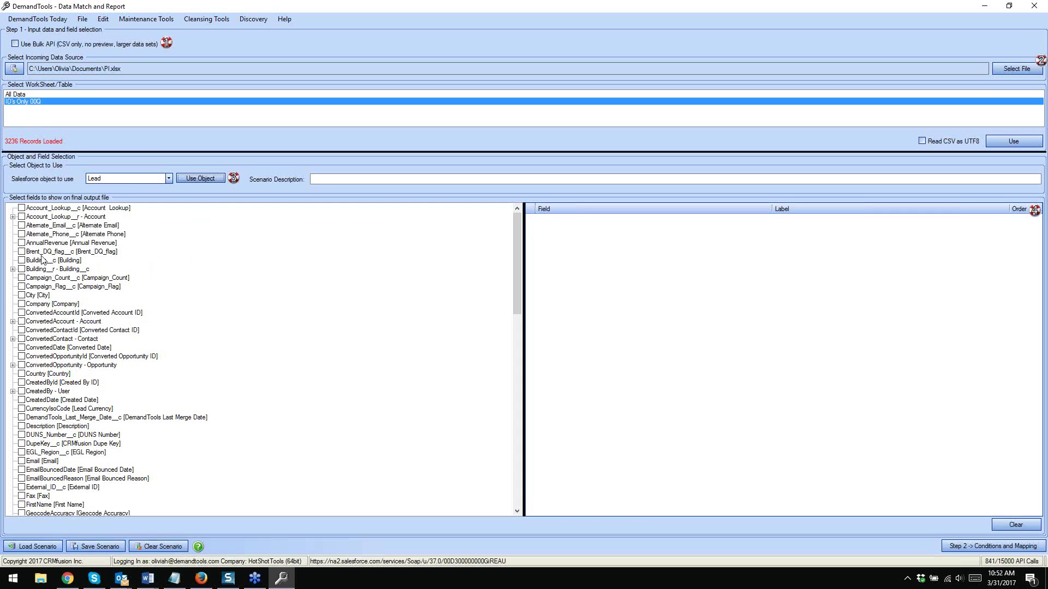
# Add the City, Company, Email, FirstName, LastName, Phone, State and Street fields to the final output file
pyautogui.click(22, 295)
pyautogui.click(22, 304)
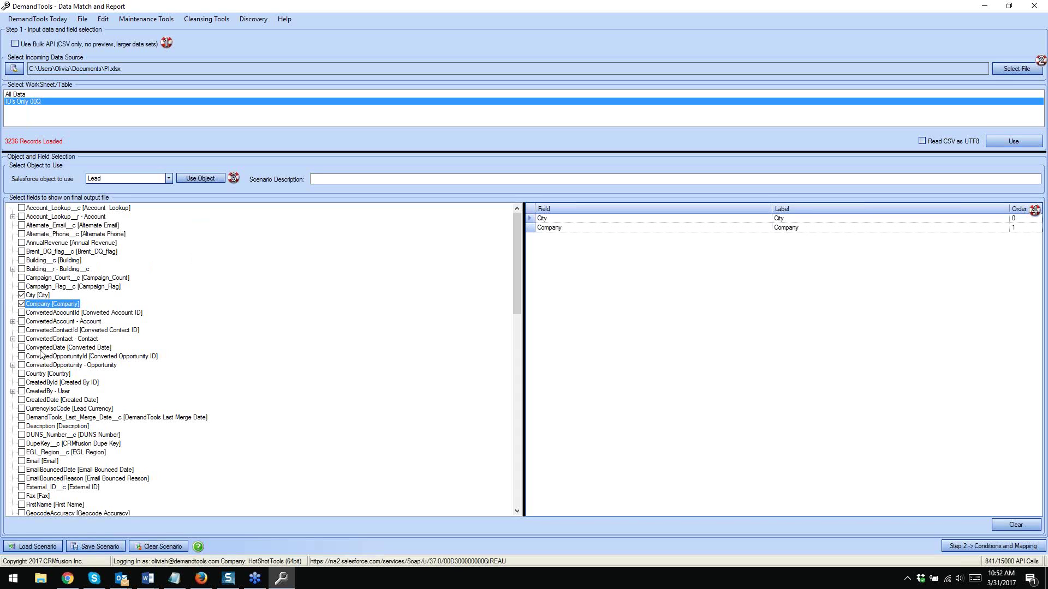
pyautogui.scroll(-2, 49, 385)
pyautogui.scroll(-1, 49, 385)
pyautogui.click(22, 409)
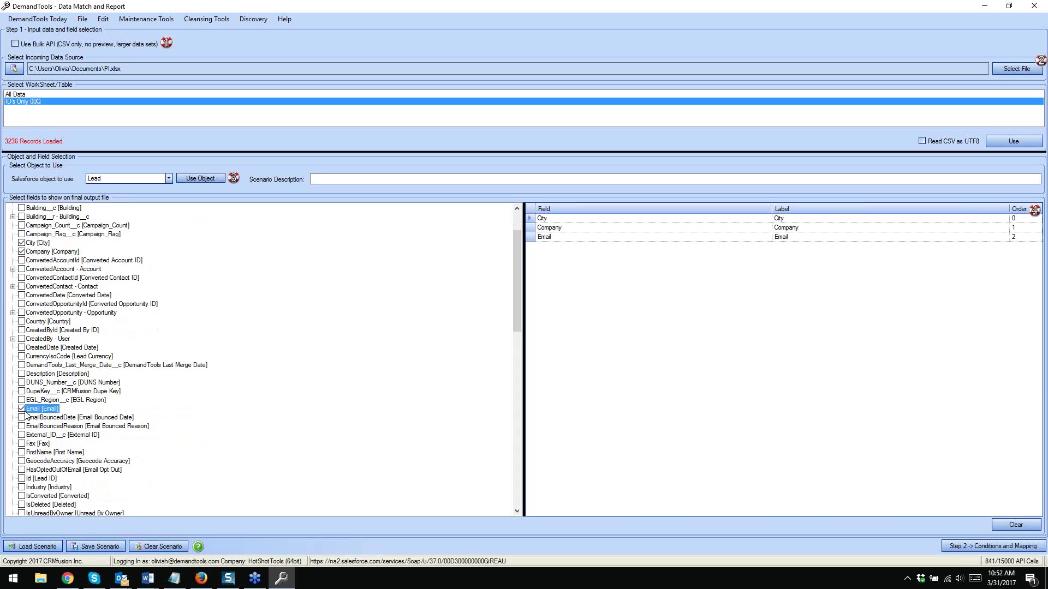
pyautogui.scroll(-1, 31, 408)
pyautogui.scroll(-4, 31, 409)
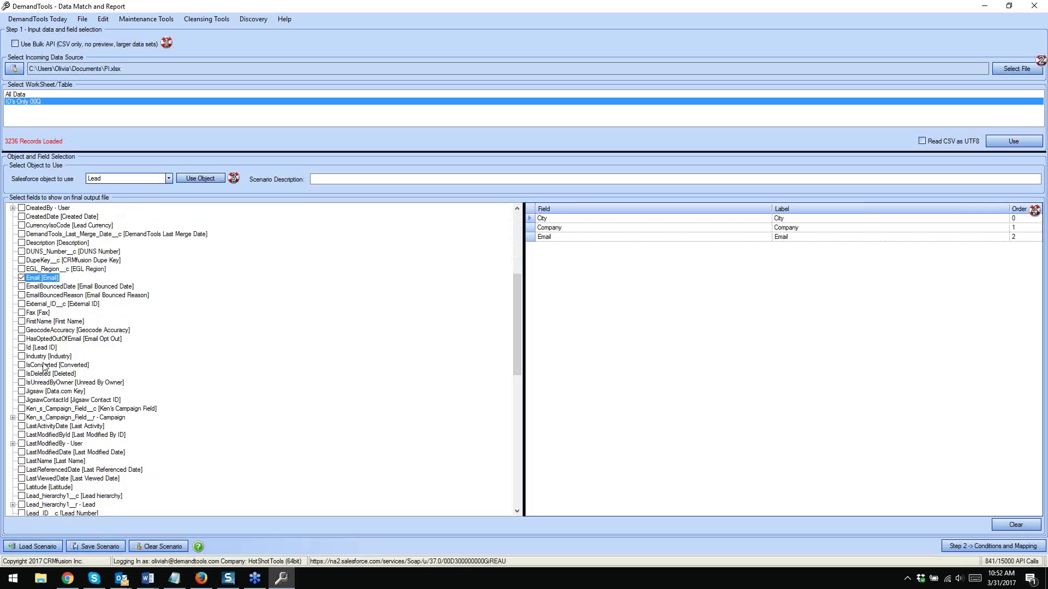
pyautogui.click(22, 321)
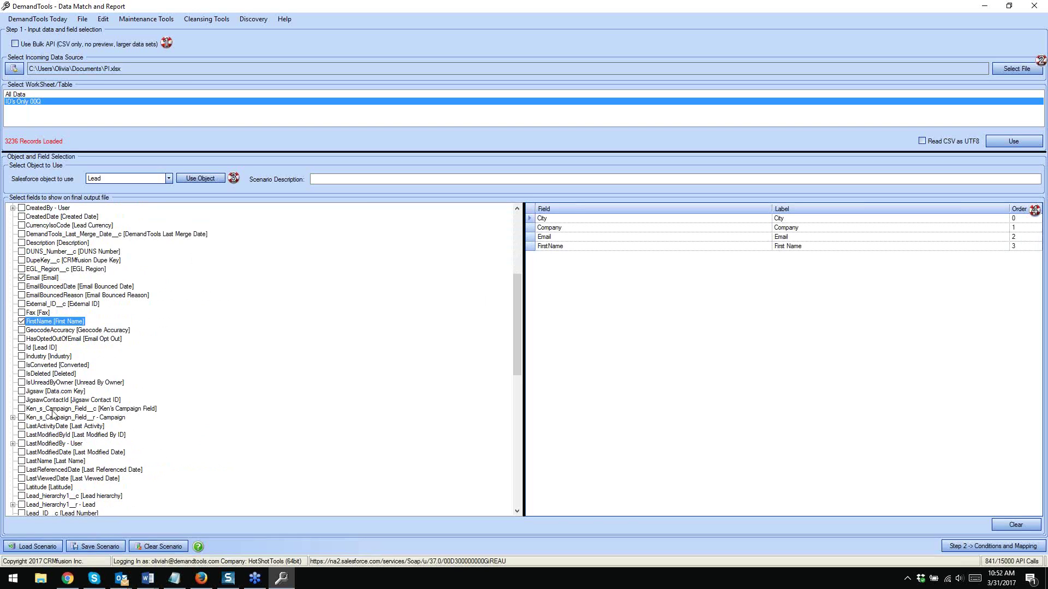
pyautogui.click(22, 462)
pyautogui.scroll(-1, 58, 445)
pyautogui.scroll(-4, 58, 444)
pyautogui.scroll(-6, 59, 445)
pyautogui.click(21, 374)
pyautogui.scroll(-1, 59, 456)
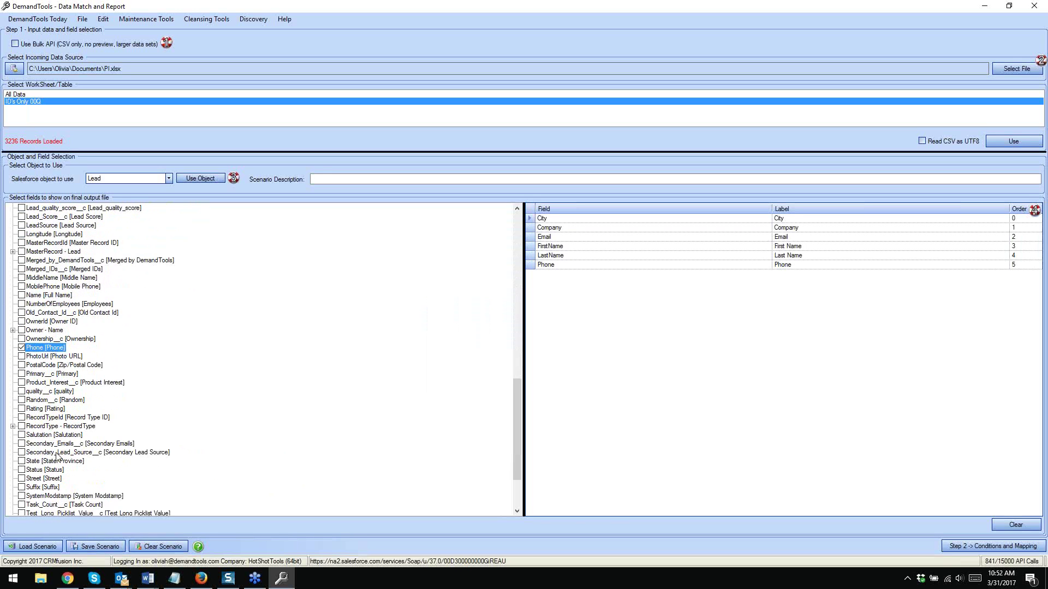
pyautogui.click(22, 461)
pyautogui.click(22, 478)
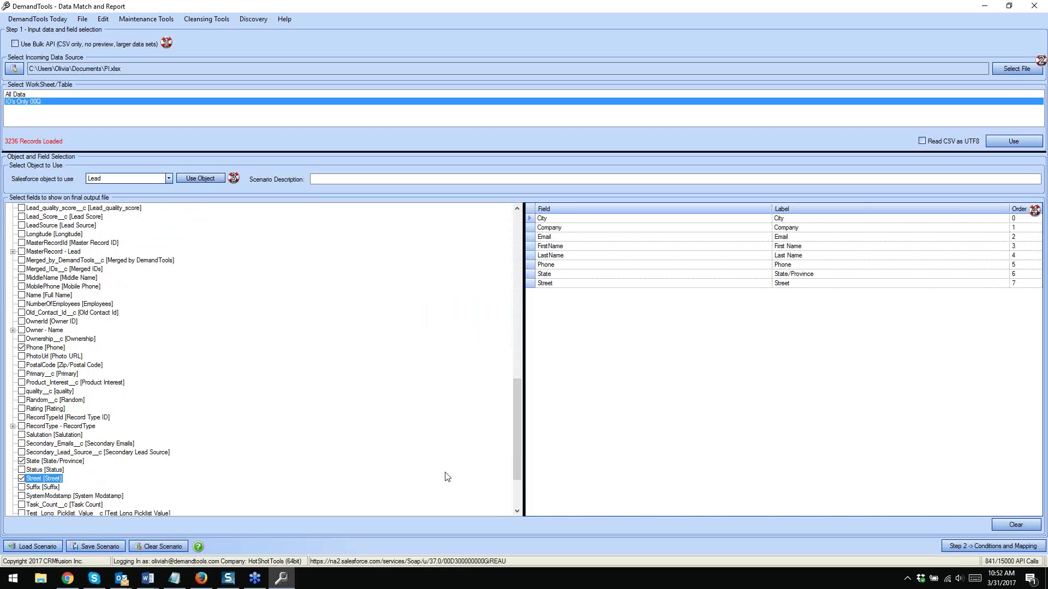
# Add a mapping condition to Match 1 in Conditions and Mapping that matches the id input column to the Lead id field
pyautogui.click(965, 552)
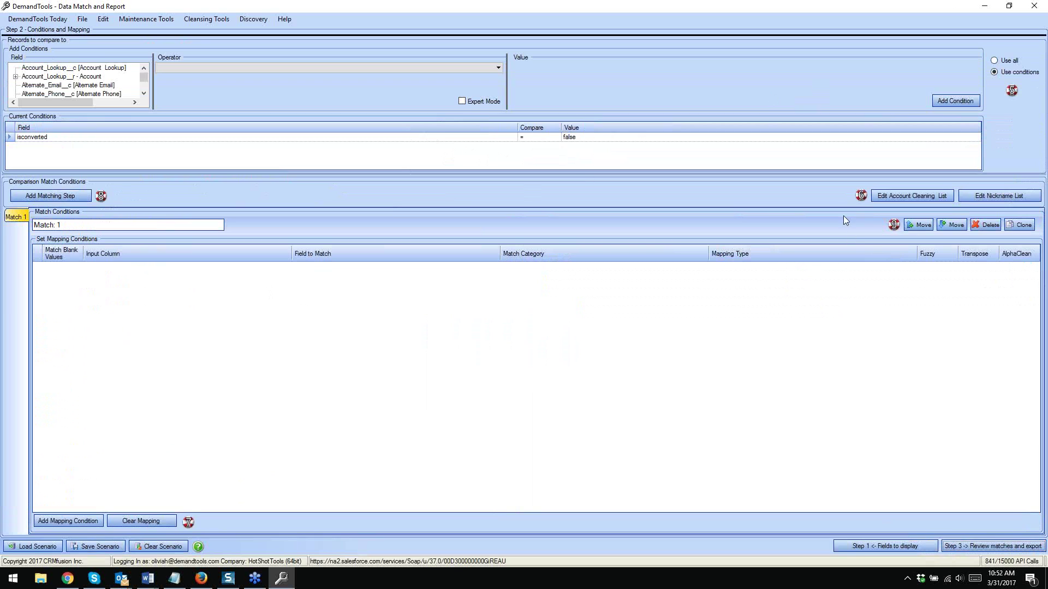
pyautogui.click(70, 522)
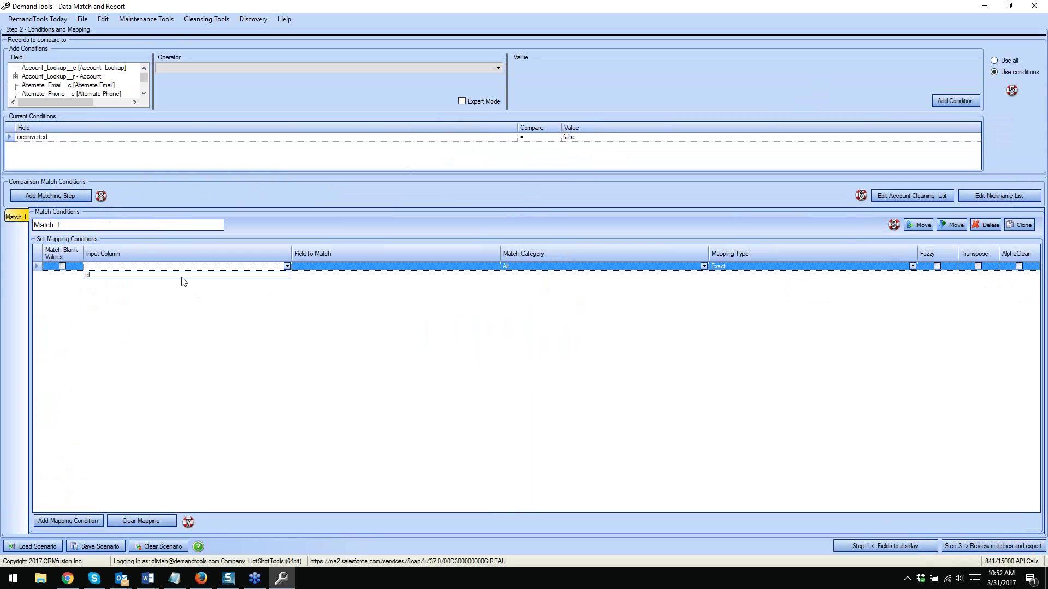
pyautogui.click(366, 268)
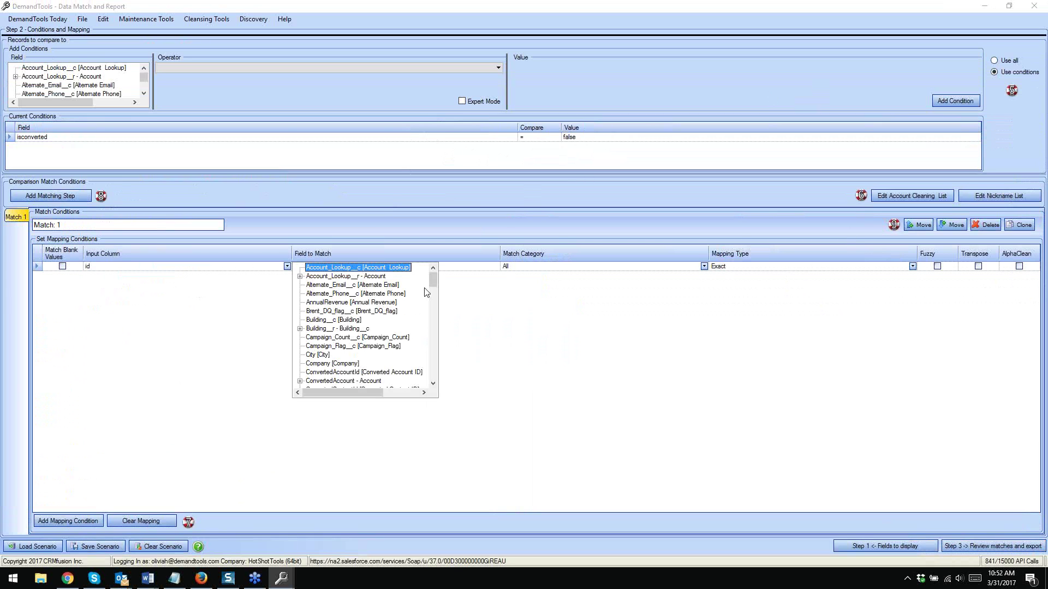
pyautogui.moveTo(434, 281); pyautogui.dragTo(438, 310)
pyautogui.click(322, 363)
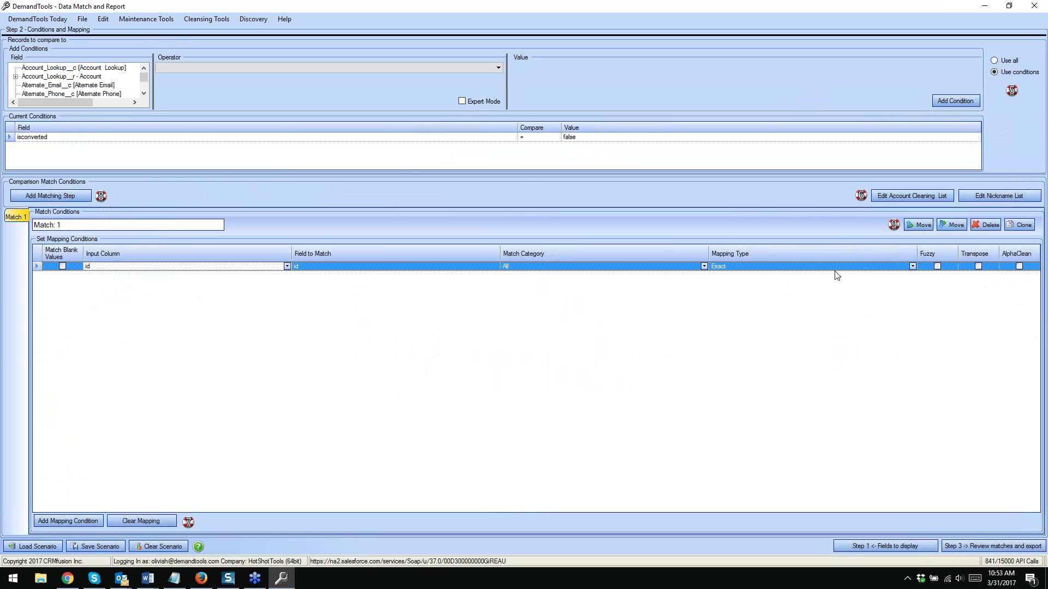
# Set the id condition's mapping type to Salesforce.com ID Match
pyautogui.click(912, 266)
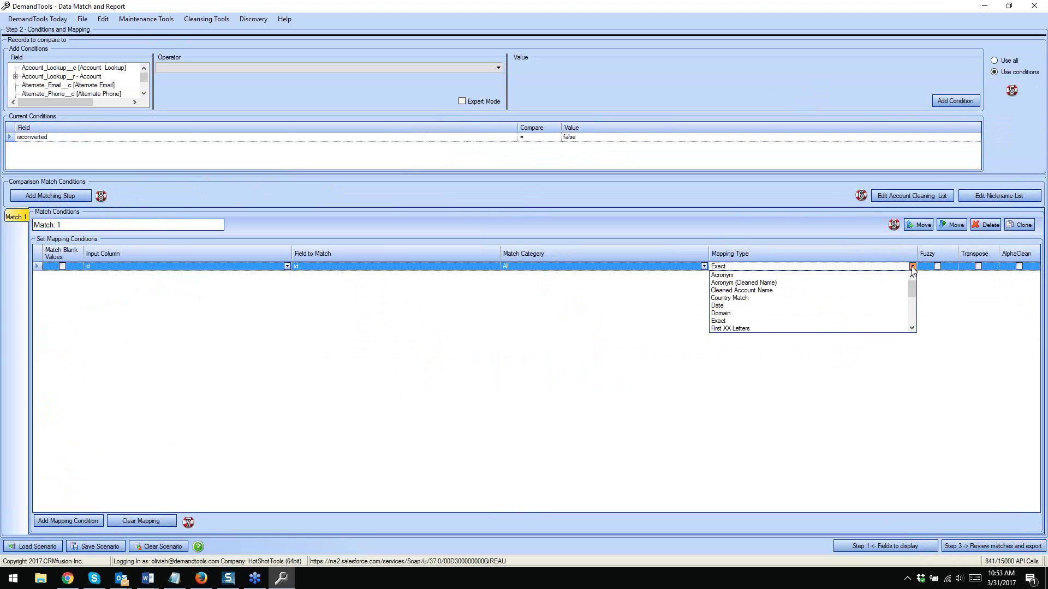
pyautogui.moveTo(913, 294); pyautogui.dragTo(913, 313)
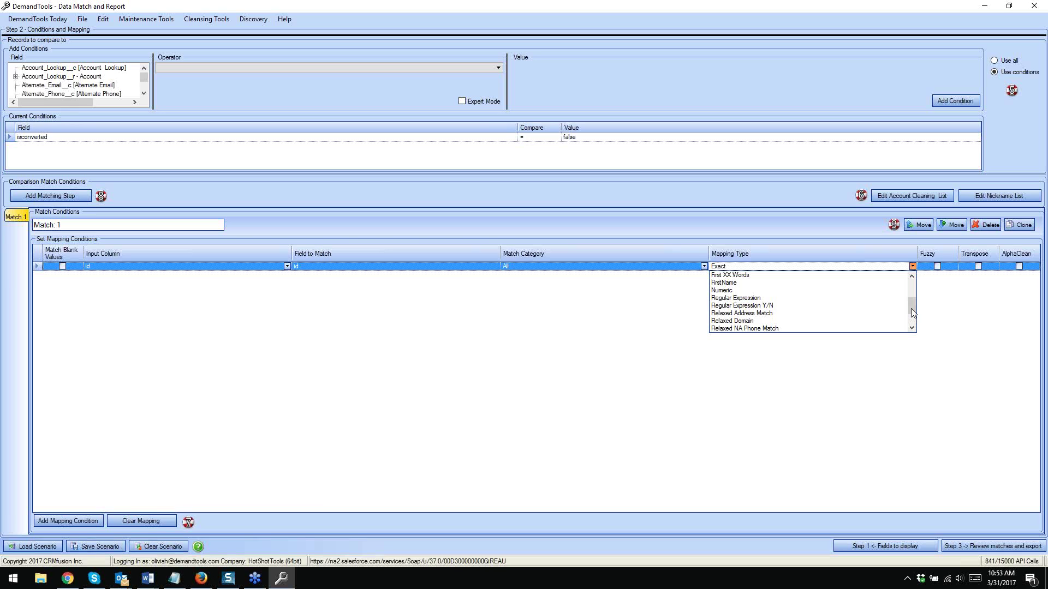
pyautogui.moveTo(913, 313); pyautogui.dragTo(912, 320)
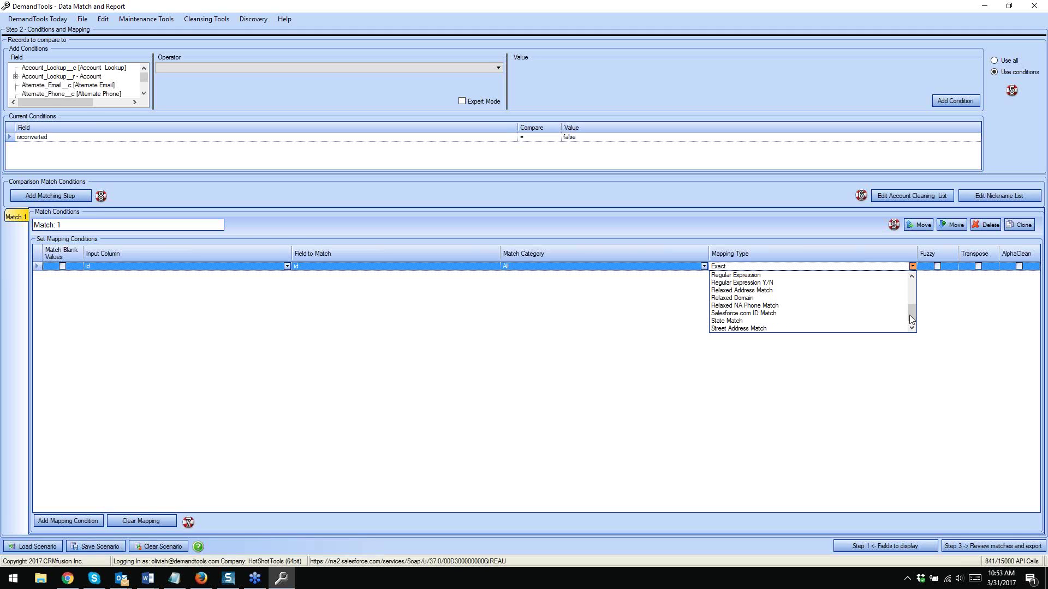
pyautogui.click(744, 314)
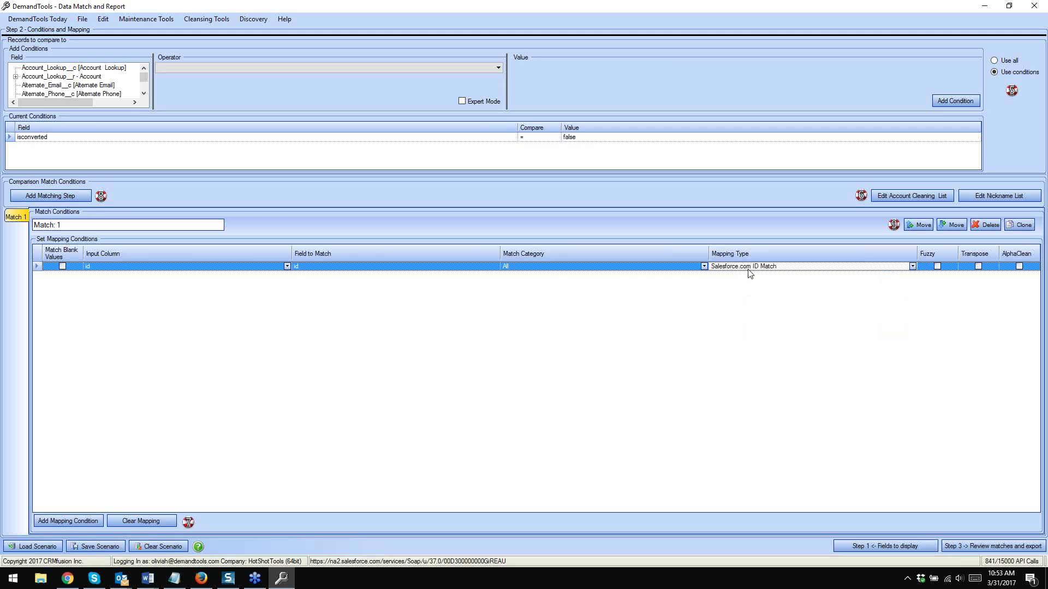
# Find the matches for the Lead scenario and expand the first record in the one-match group to view its details
pyautogui.click(968, 546)
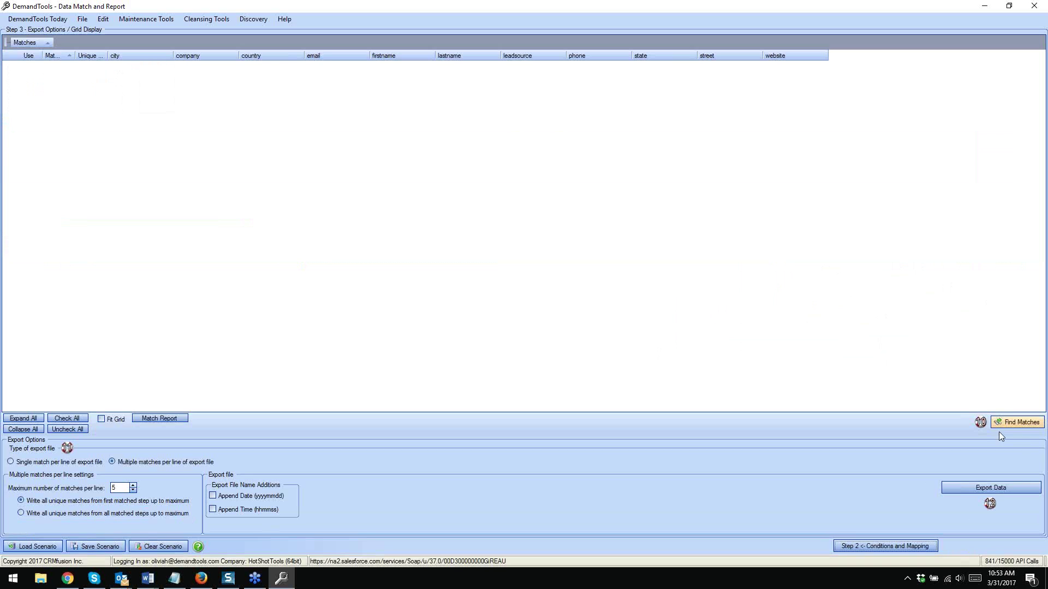
pyautogui.click(1017, 421)
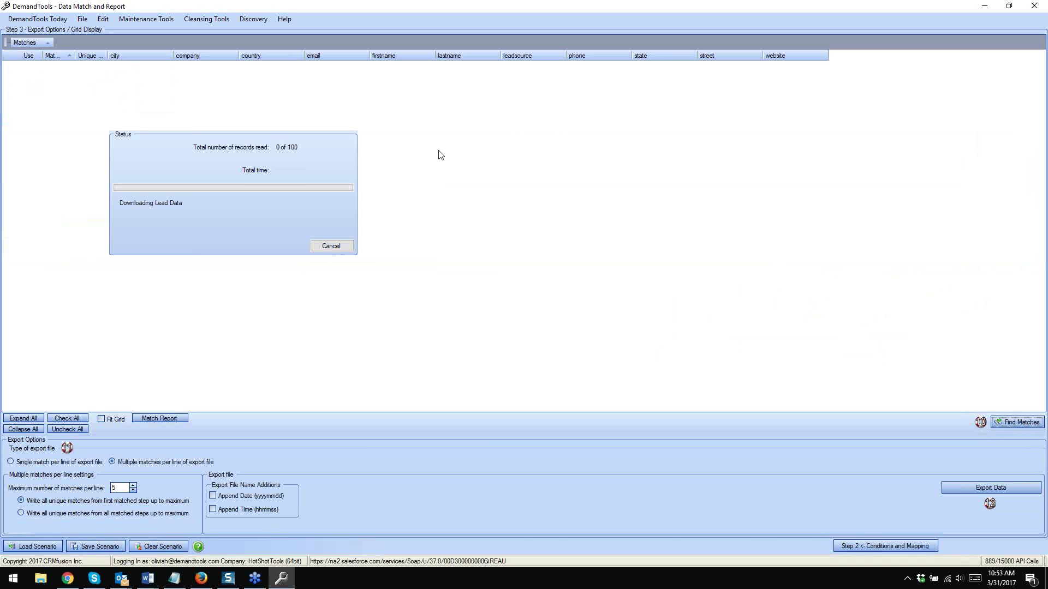
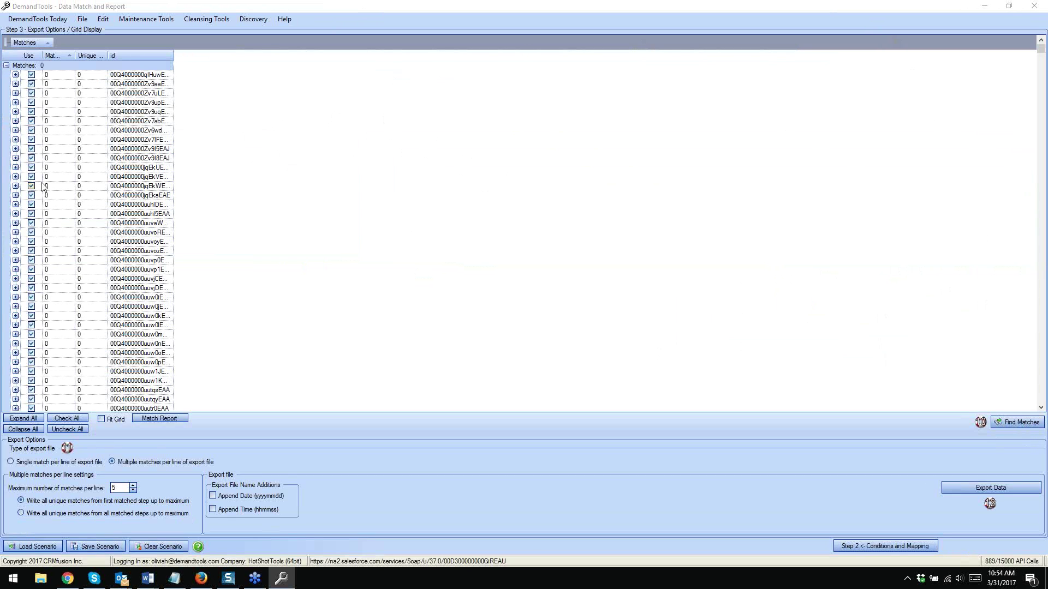
pyautogui.click(6, 66)
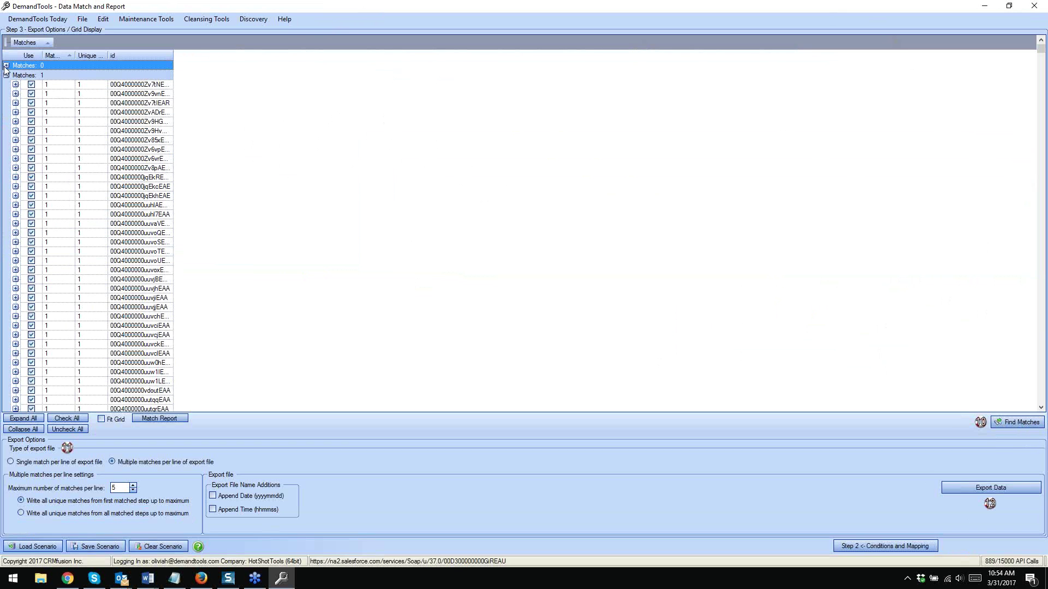
pyautogui.click(6, 75)
pyautogui.click(6, 75)
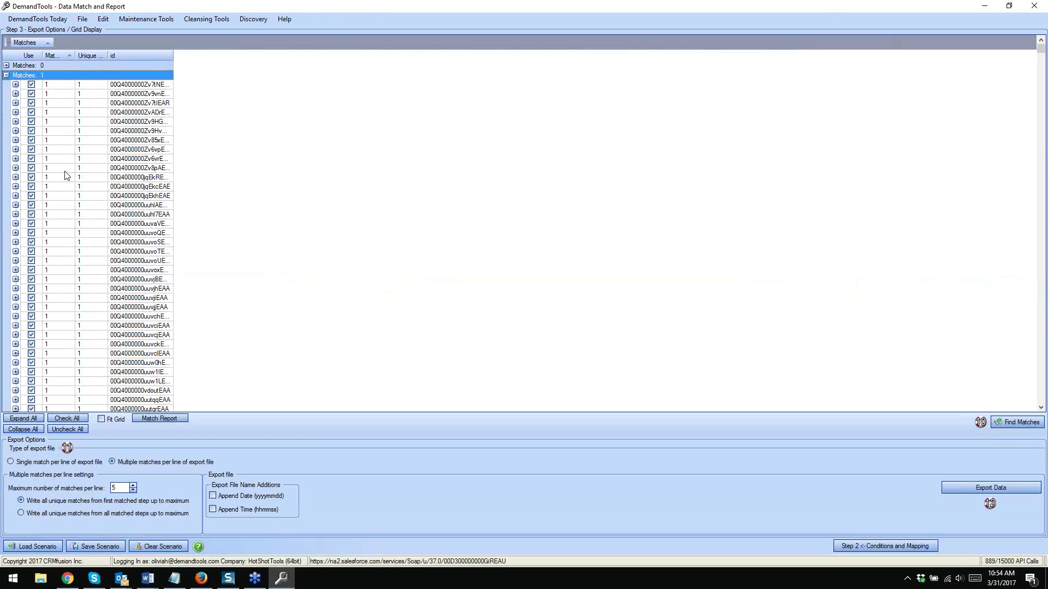
pyautogui.click(15, 85)
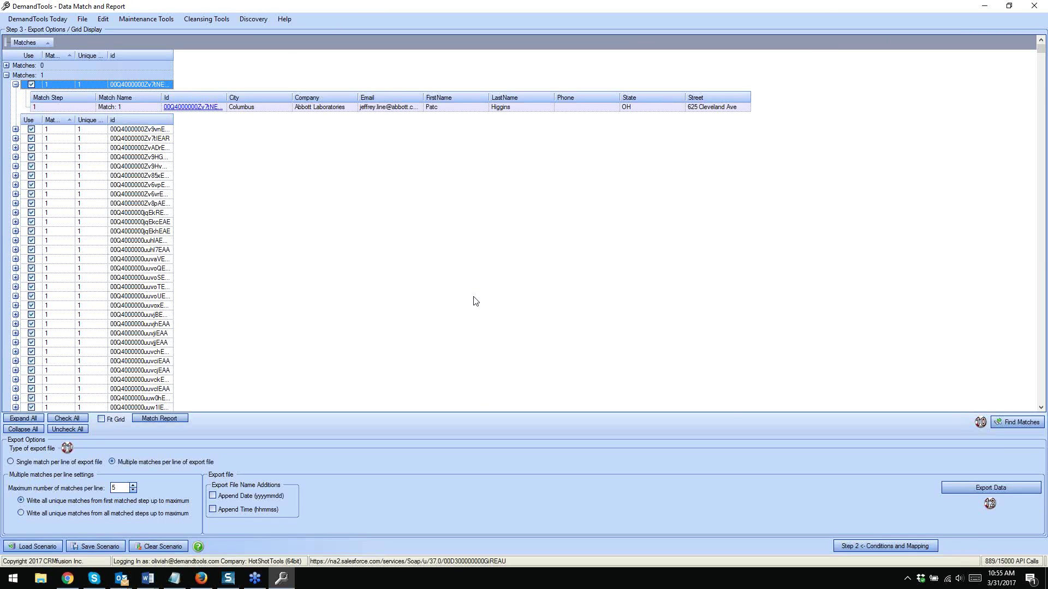
# Clear the Lead match scenario
pyautogui.click(158, 546)
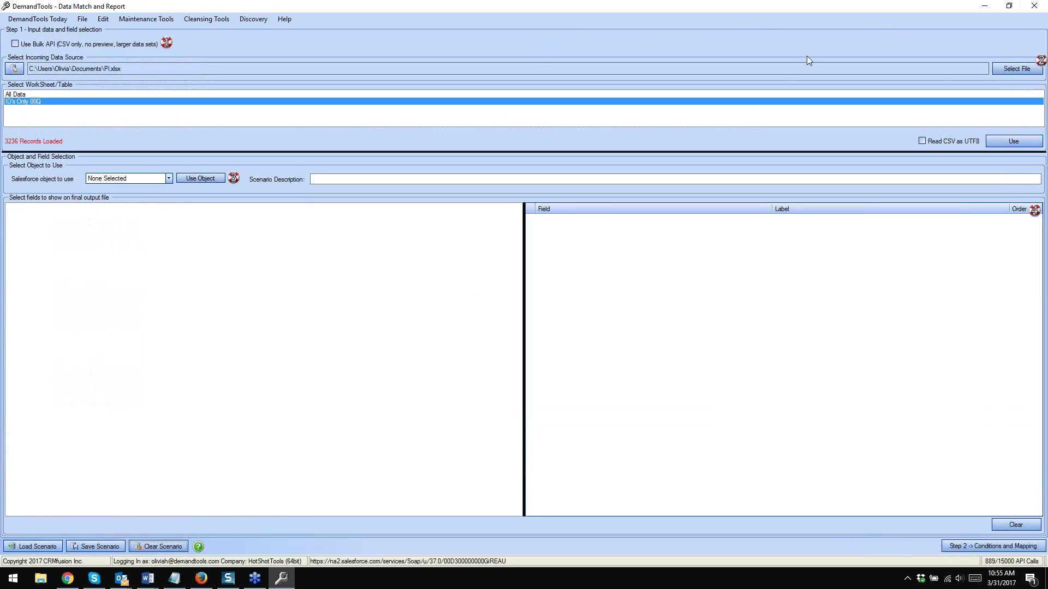
# Load Account Insert.csv from the Documents folder as the incoming data source
pyautogui.click(1004, 69)
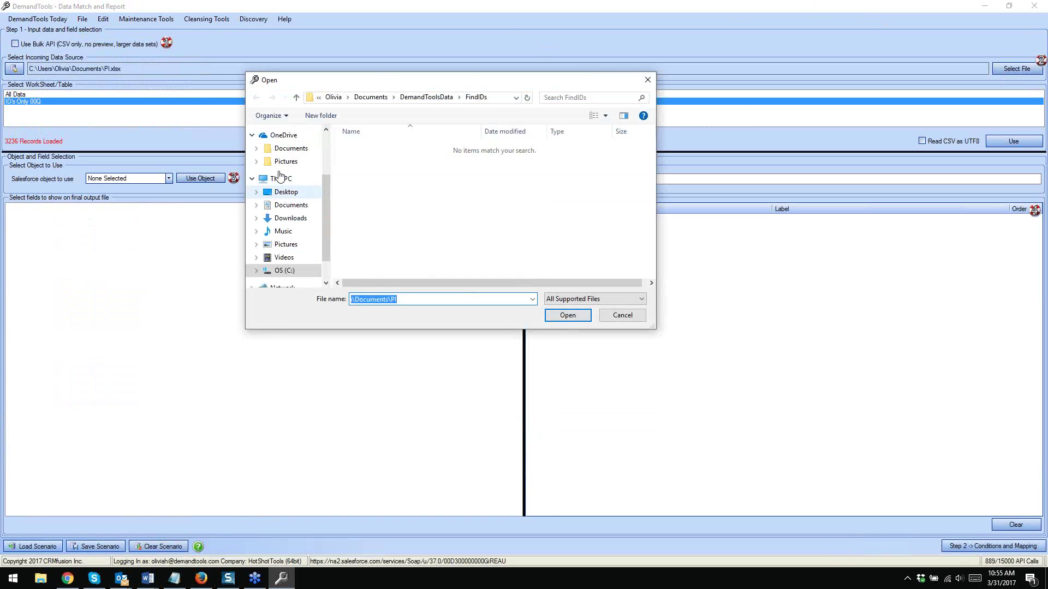
pyautogui.scroll(-3, 423, 181)
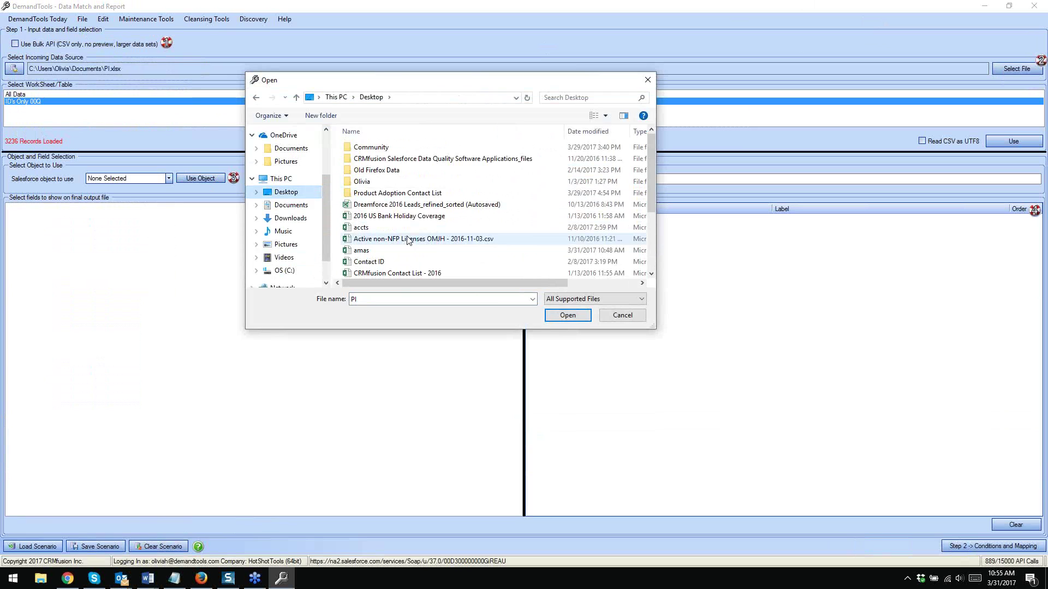
pyautogui.click(291, 206)
pyautogui.scroll(-5, 471, 189)
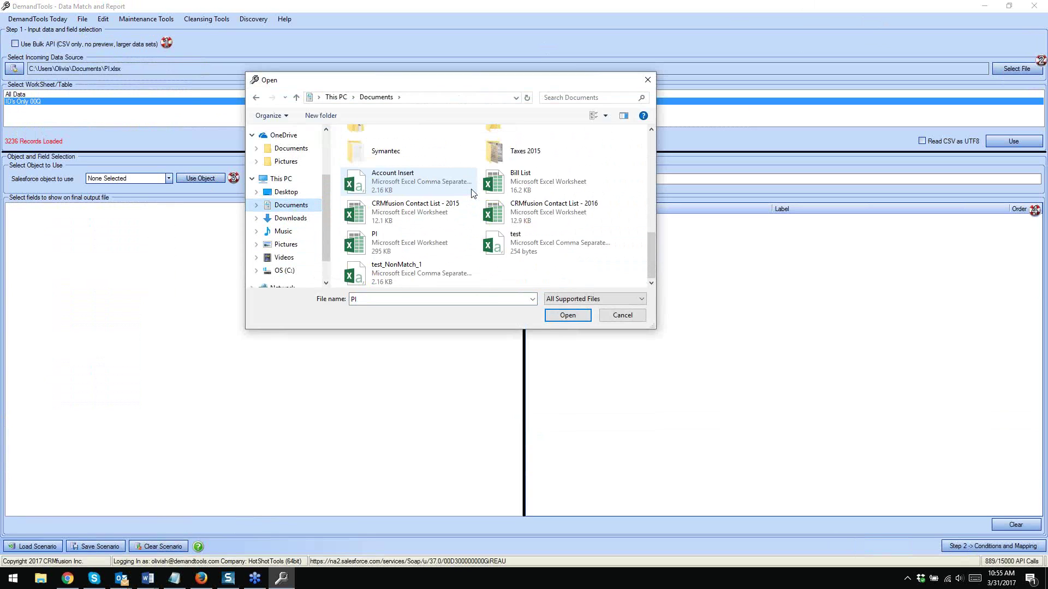
pyautogui.click(410, 191)
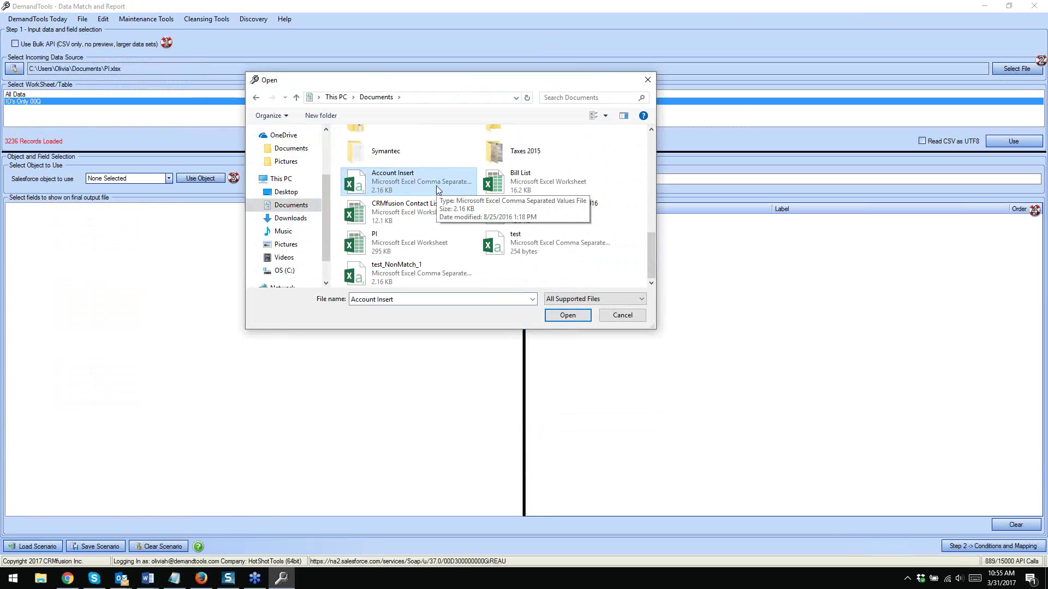
pyautogui.moveTo(654, 247)
pyautogui.mouseDown()
pyautogui.moveTo(650, 231)
pyautogui.moveTo(651, 263)
pyautogui.mouseUp()
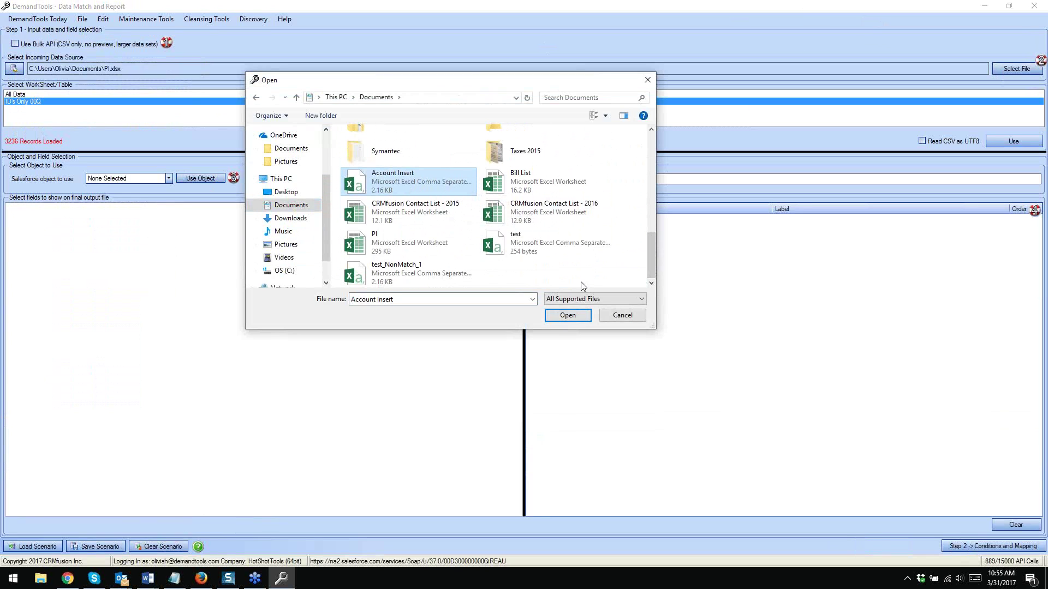
pyautogui.doubleClick(426, 180)
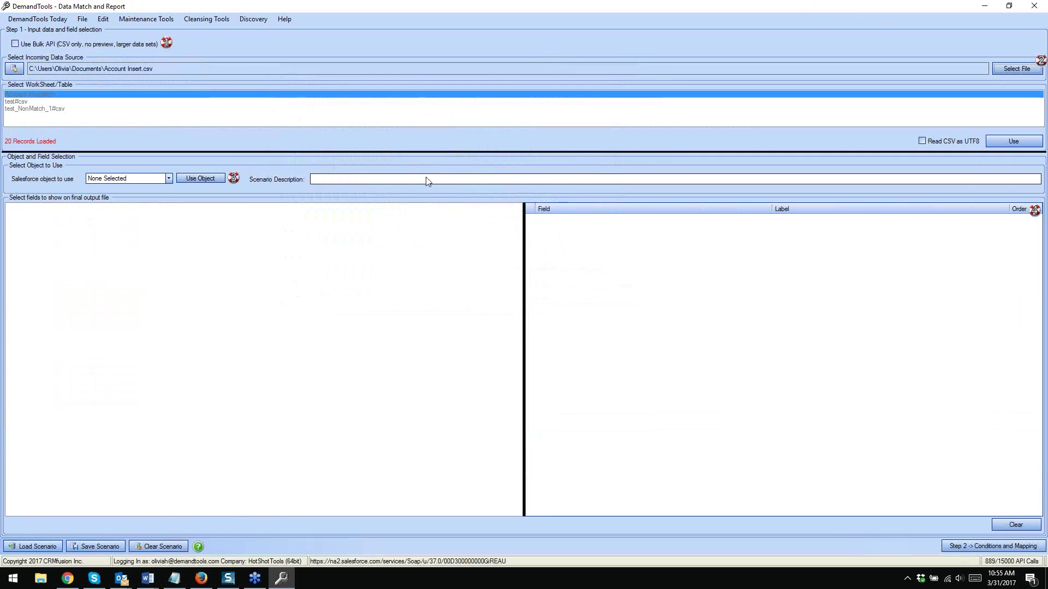
# Open the recent Account Insert file from File Explorer in Excel to inspect its columns, and return to DemandTools
pyautogui.click(1045, 579)
pyautogui.click(187, 251)
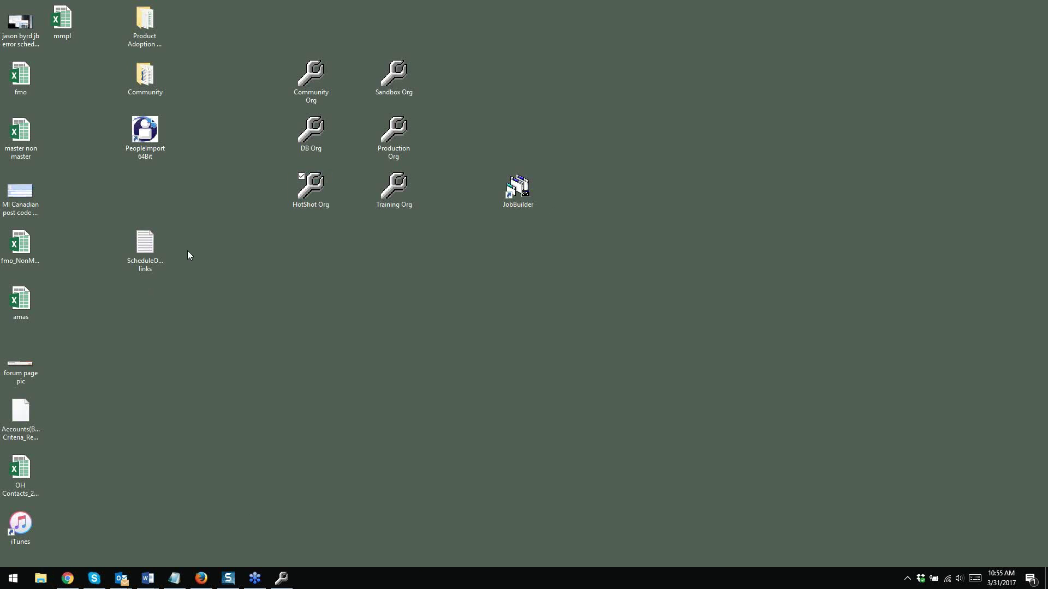
pyautogui.press('super+e')
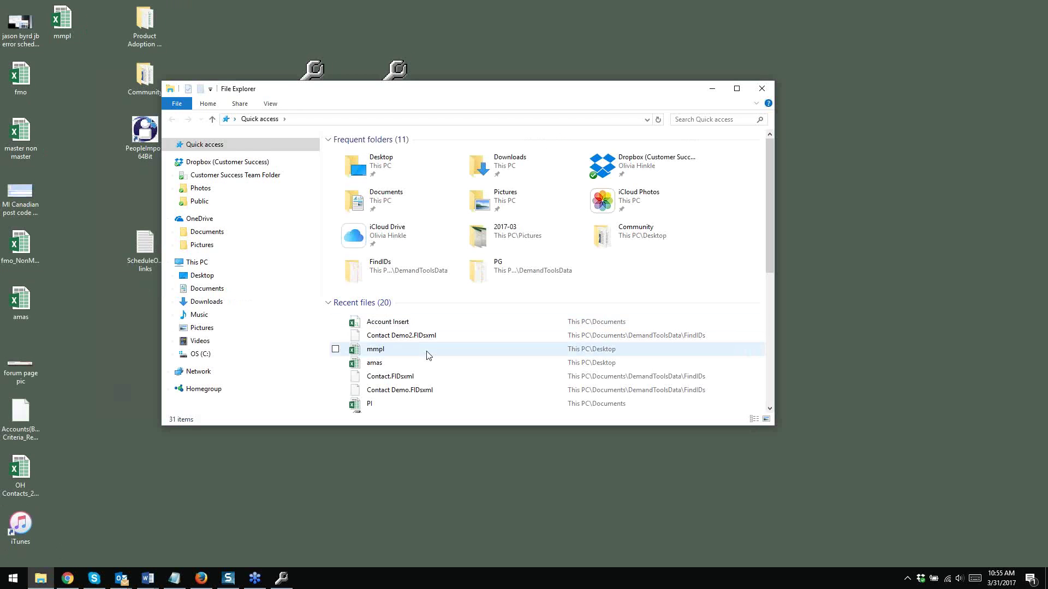
pyautogui.doubleClick(401, 323)
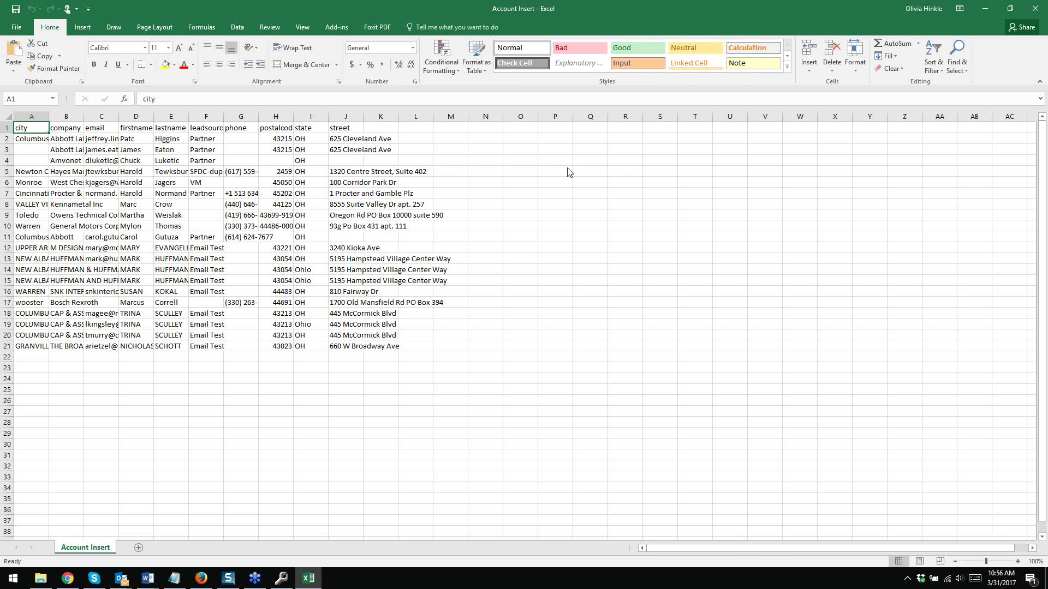
pyautogui.click(1029, 10)
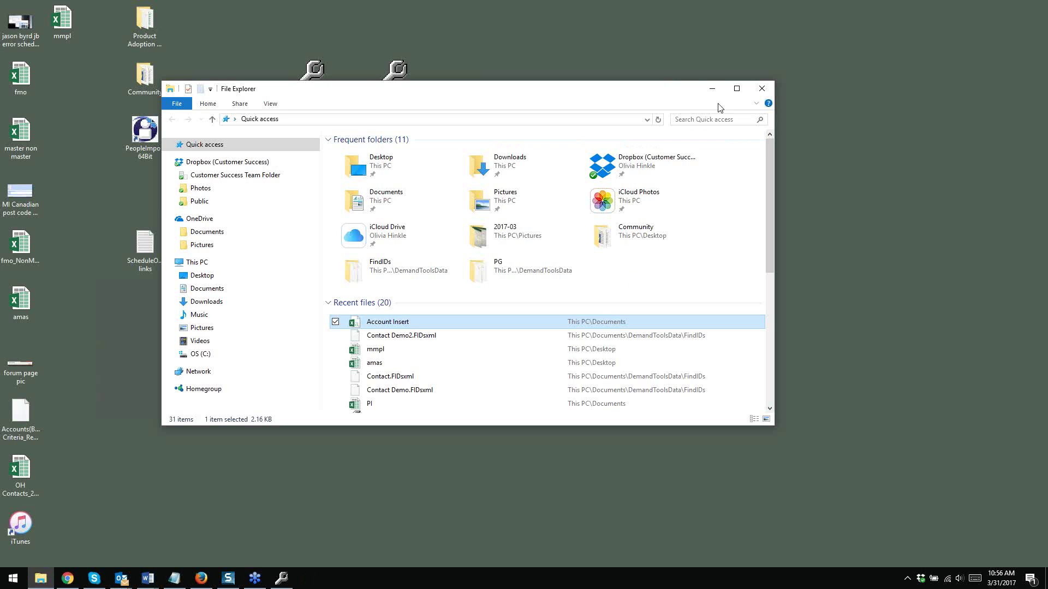
pyautogui.click(708, 79)
pyautogui.click(282, 579)
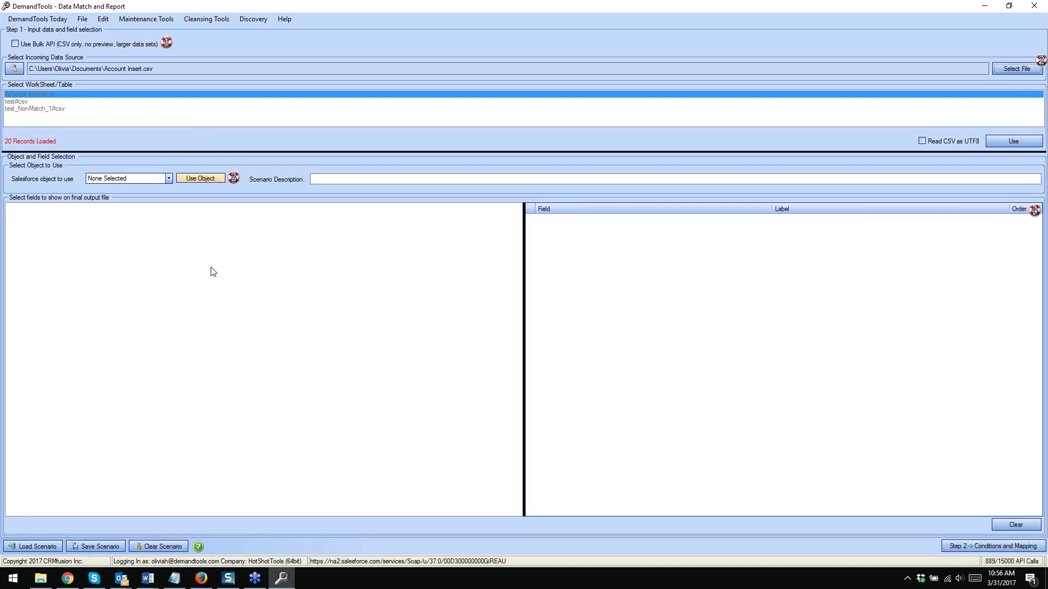
# Load PI.xlsx from Documents as the incoming data source and use its All Data worksheet
pyautogui.click(1016, 69)
pyautogui.scroll(-5, 406, 240)
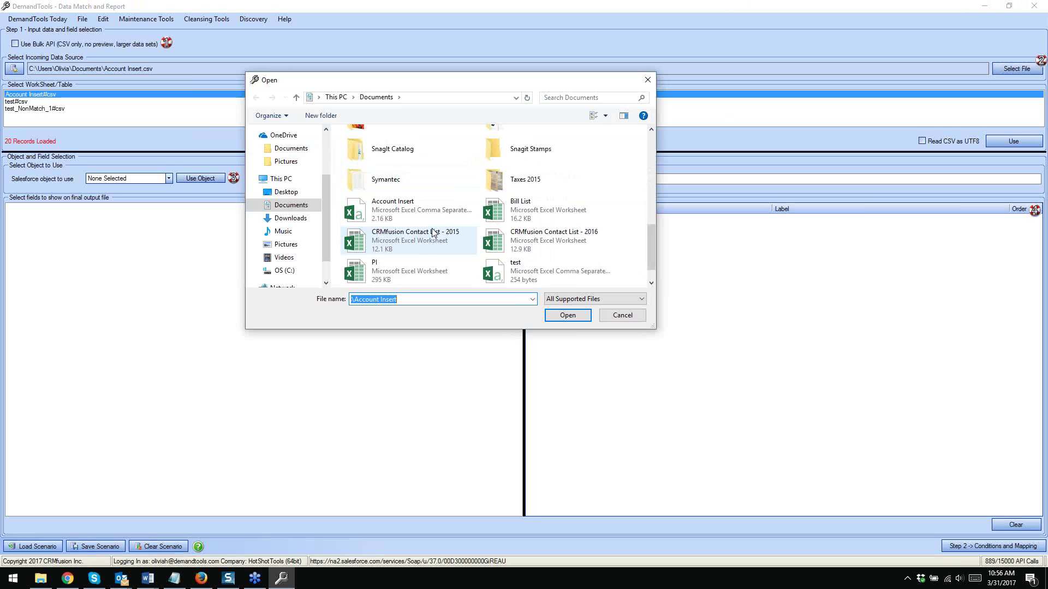
pyautogui.doubleClick(404, 243)
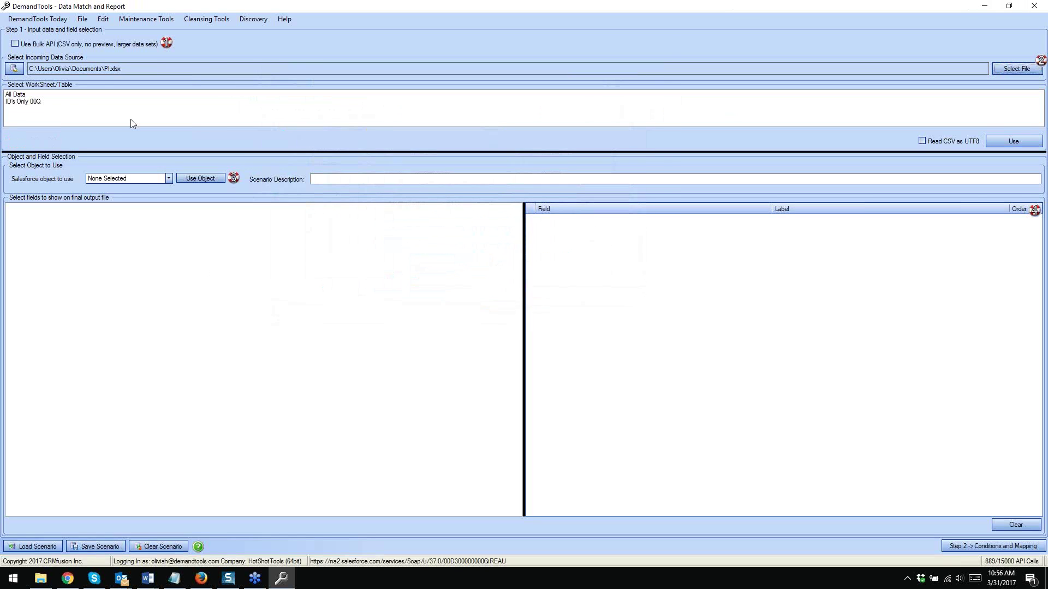
pyautogui.click(21, 95)
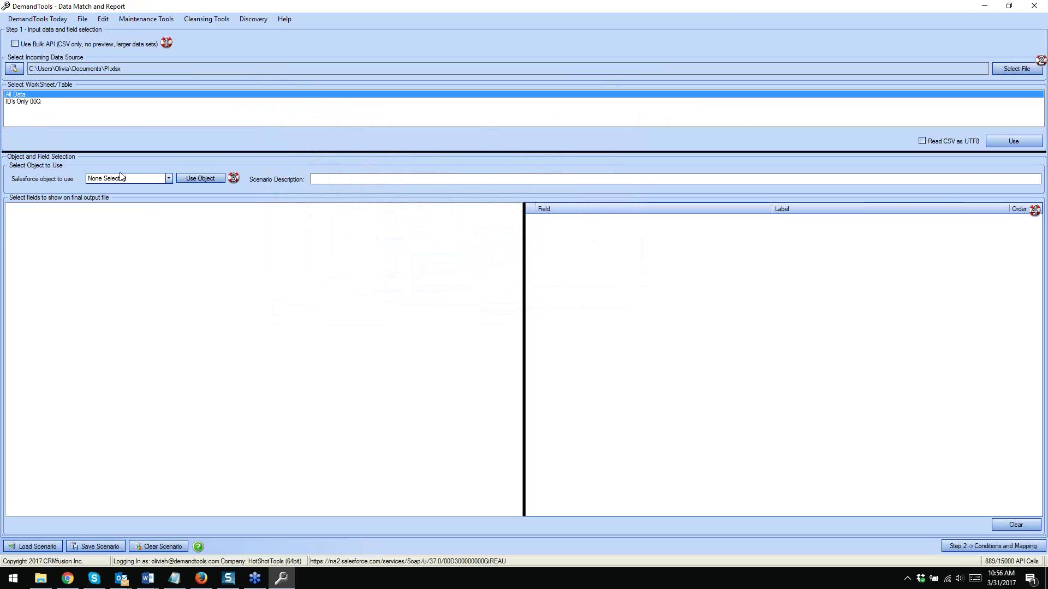
# Choose Contact as the Salesforce object and load its fields
pyautogui.click(168, 179)
pyautogui.scroll(10, 166, 222)
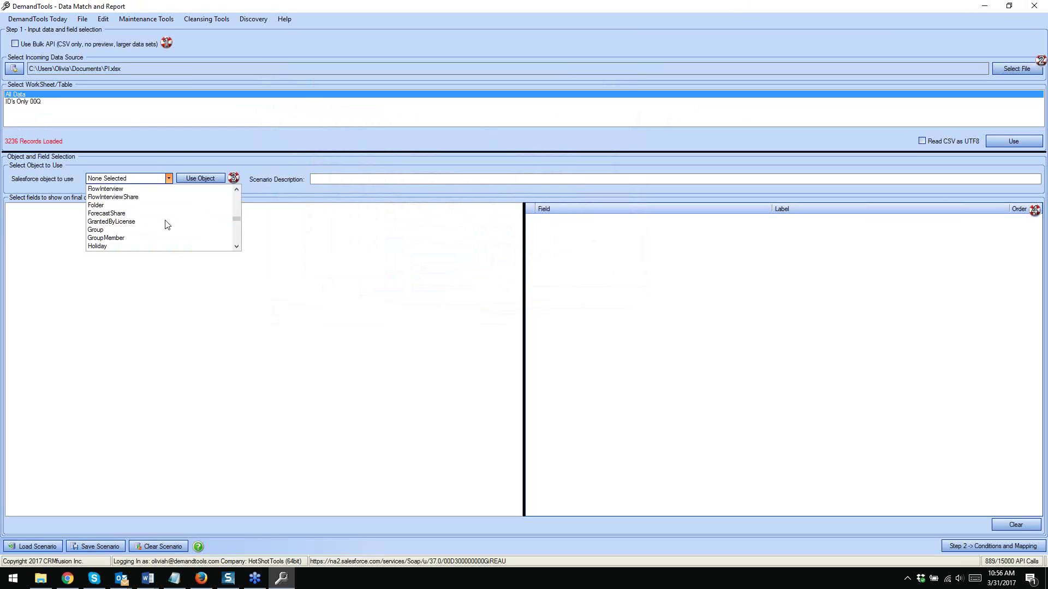
pyautogui.scroll(10, 167, 224)
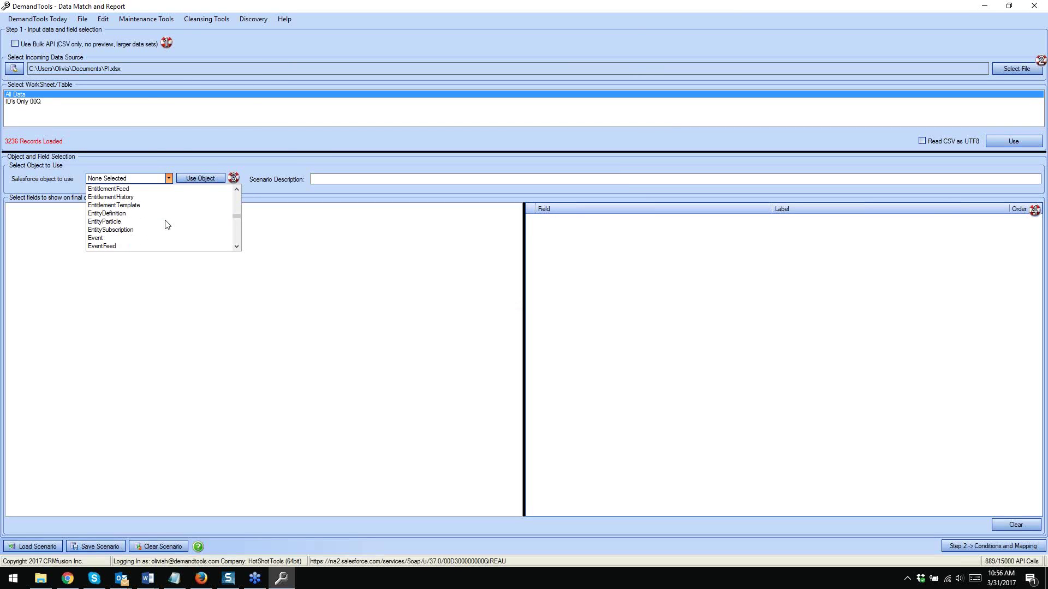
pyautogui.scroll(10, 167, 225)
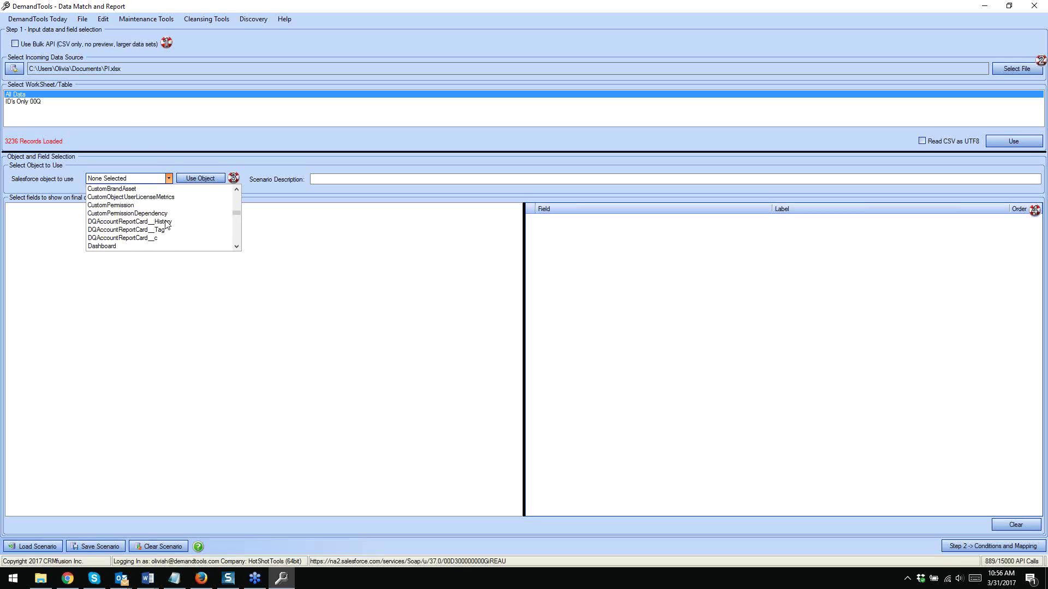
pyautogui.scroll(7, 167, 225)
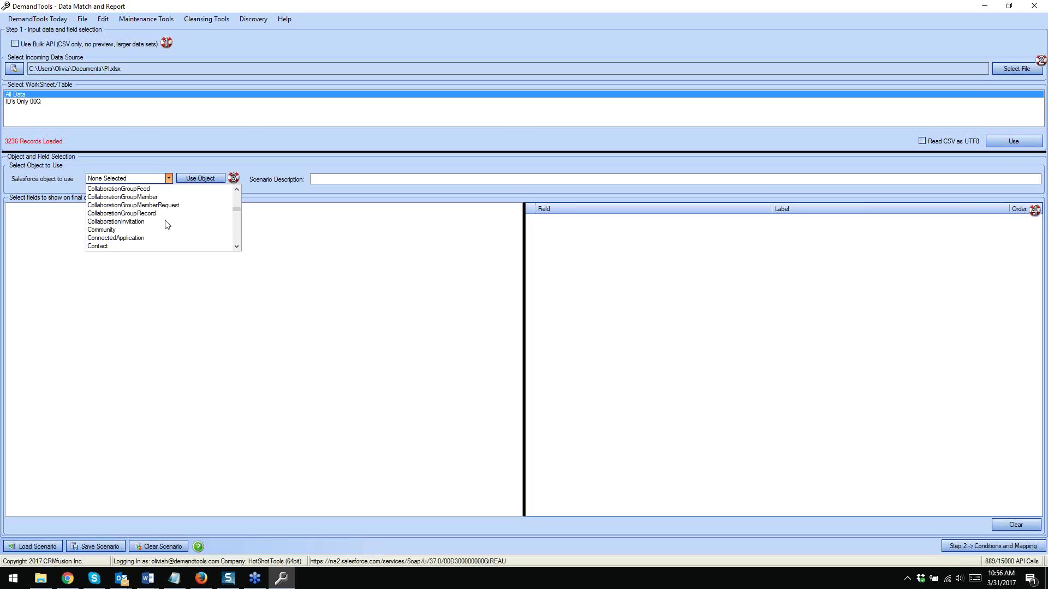
pyautogui.click(106, 220)
pyautogui.click(208, 178)
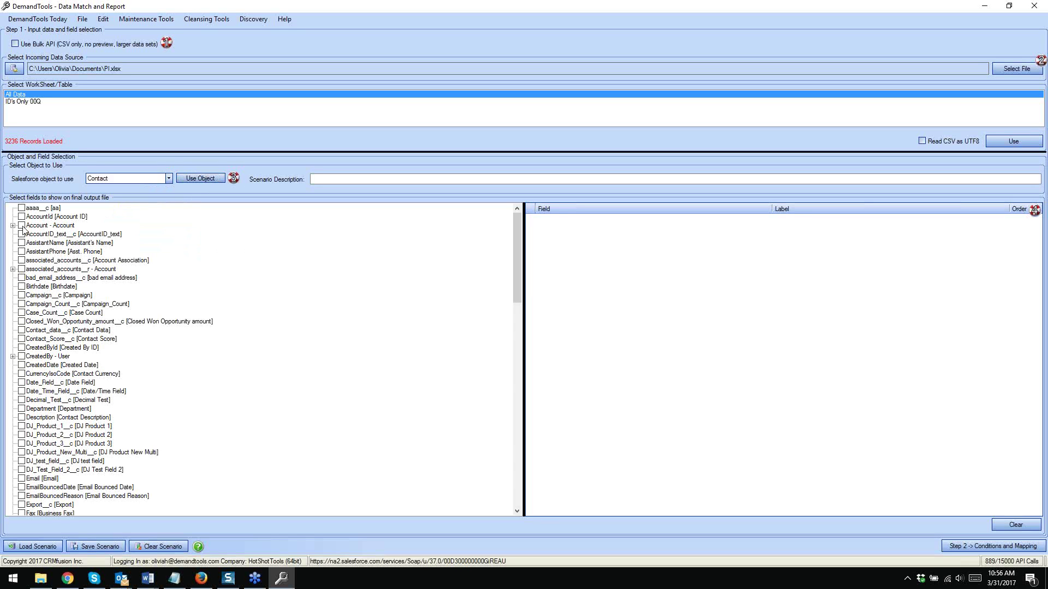
# Add the Contact's AccountId field and the related Account's Name field to the final output file
pyautogui.click(22, 217)
pyautogui.click(13, 225)
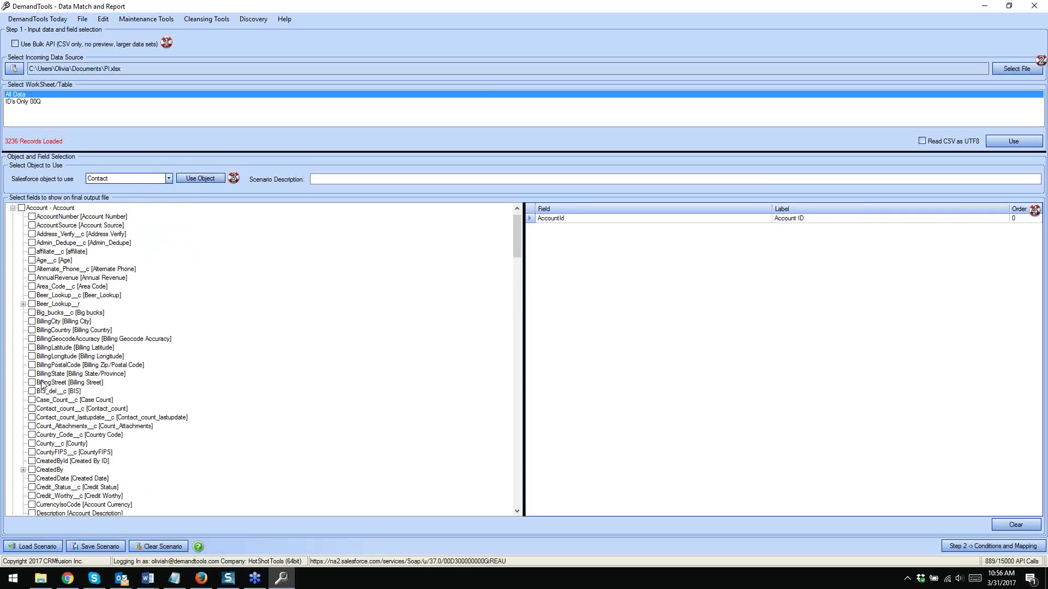
pyautogui.scroll(-13, 64, 409)
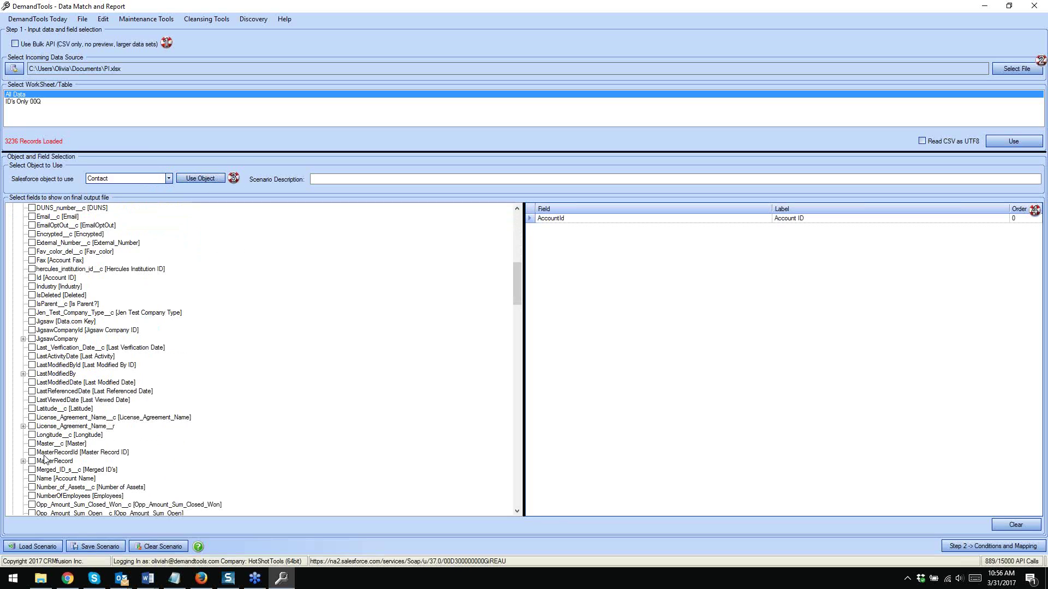
pyautogui.click(32, 479)
pyautogui.scroll(15, 31, 475)
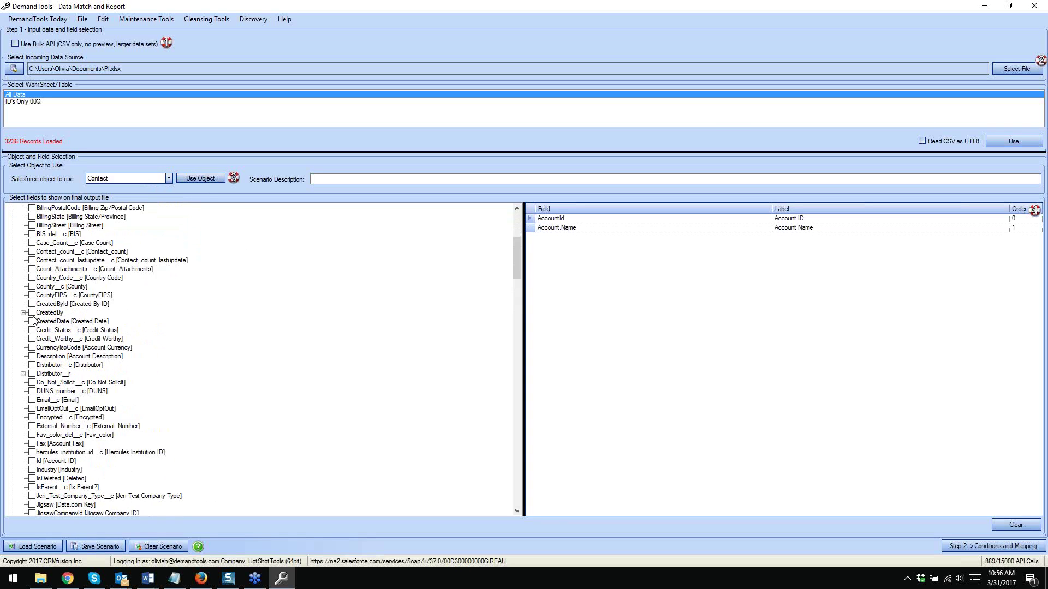
pyautogui.click(12, 225)
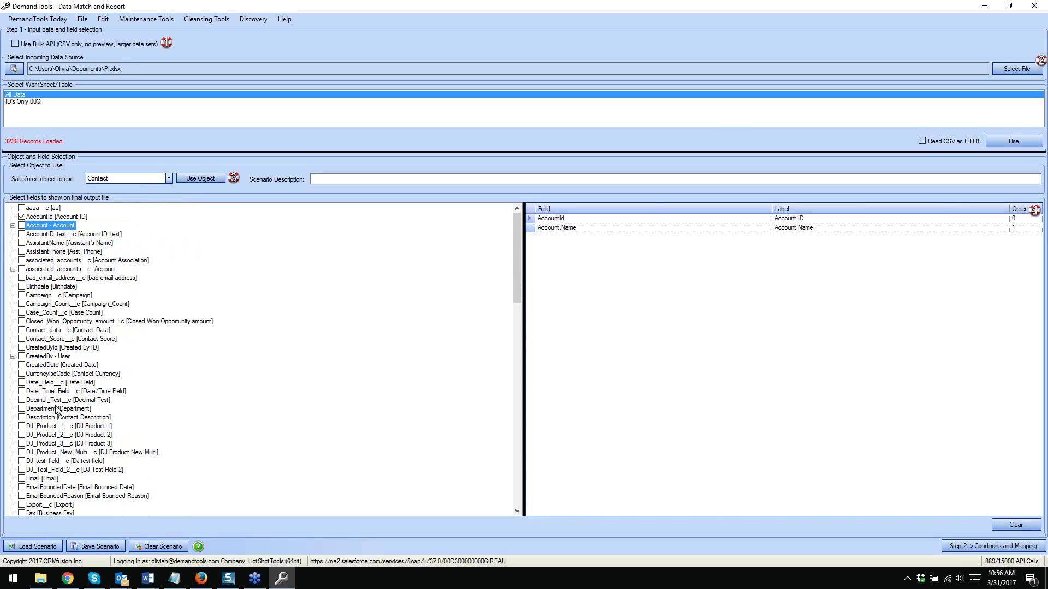
# Add the Contact Email, FirstName and LastName fields to the final output file
pyautogui.scroll(-2, 57, 410)
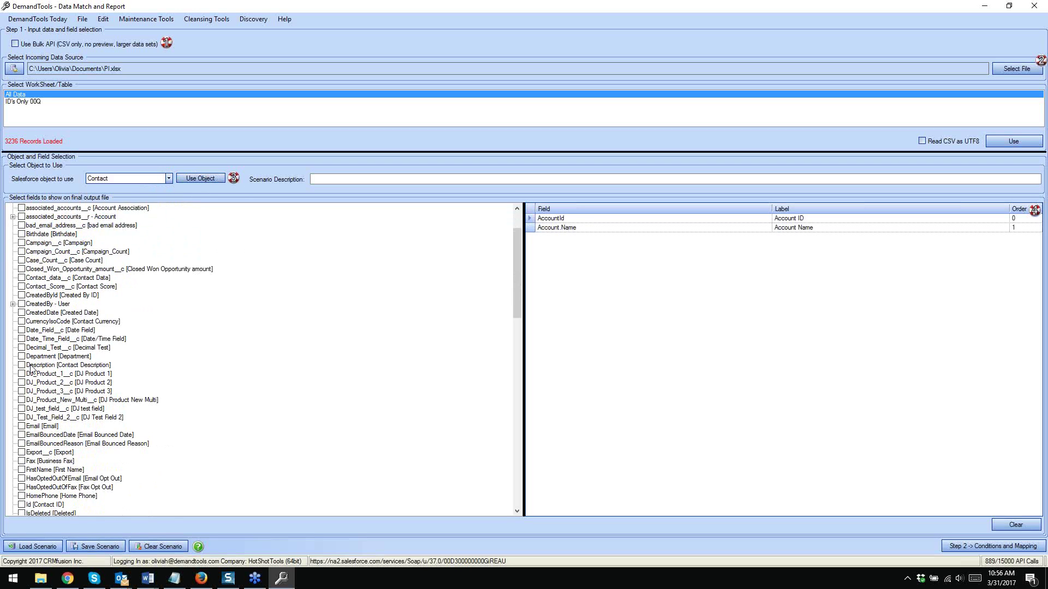
pyautogui.scroll(-1, 34, 413)
pyautogui.click(22, 400)
pyautogui.scroll(-6, 33, 403)
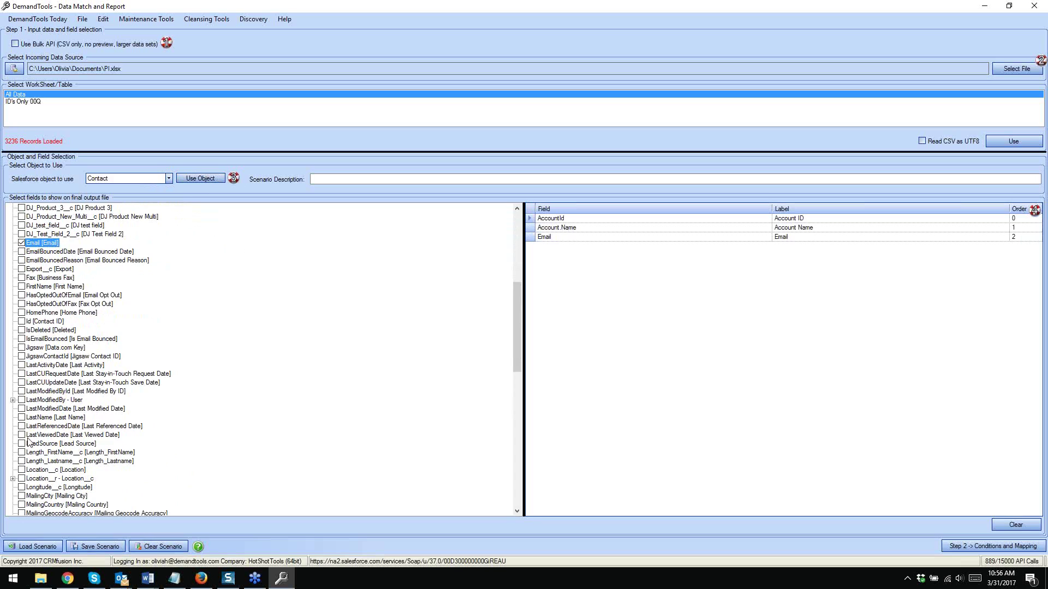
pyautogui.click(21, 287)
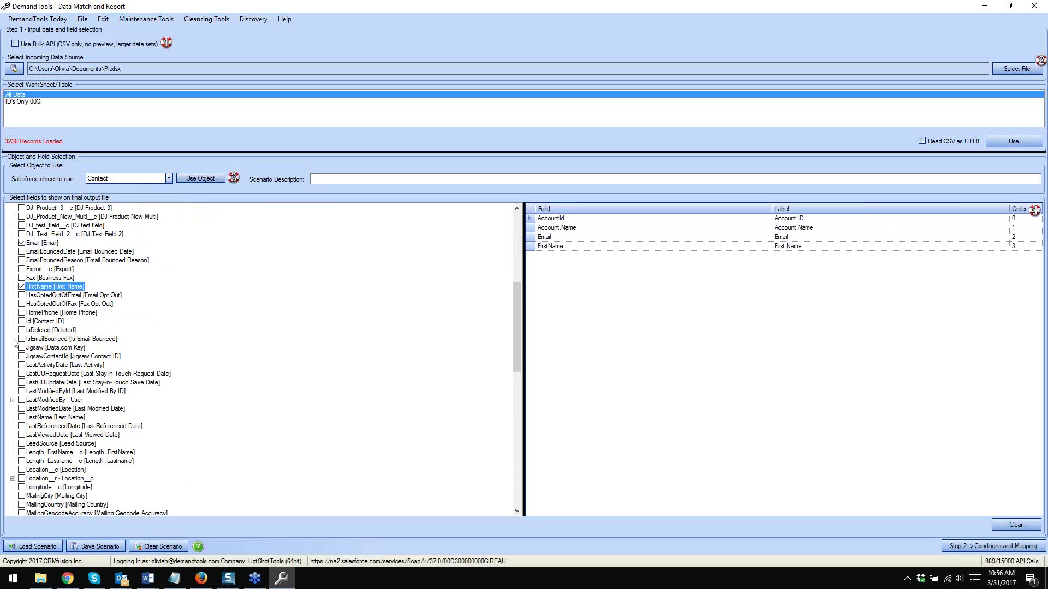
pyautogui.click(21, 418)
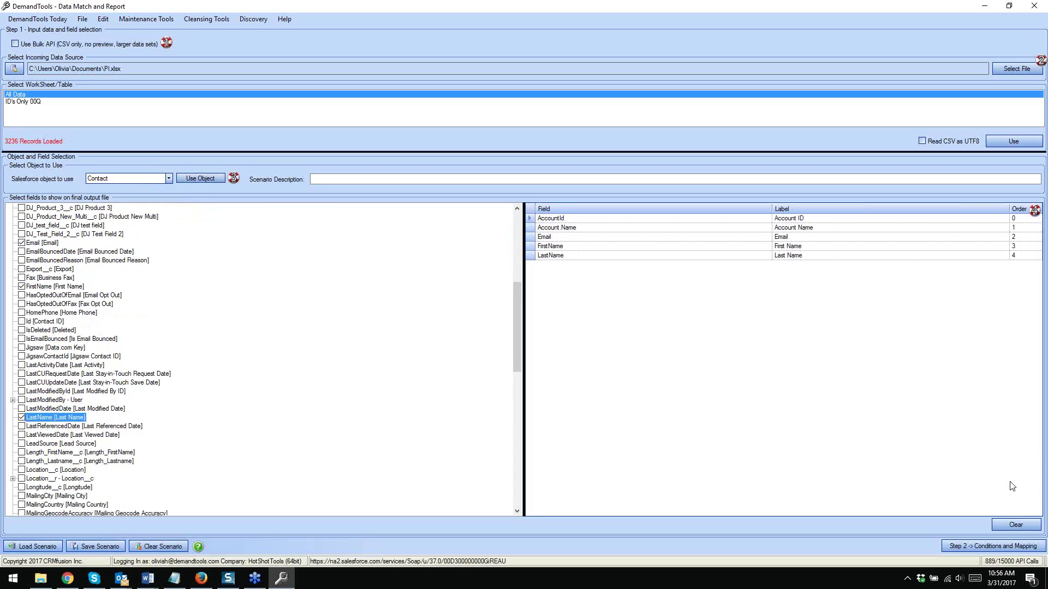
# Proceed to conditions and mapping and add a mapping condition matching the city input column to the Contact's AccountId field
pyautogui.click(970, 545)
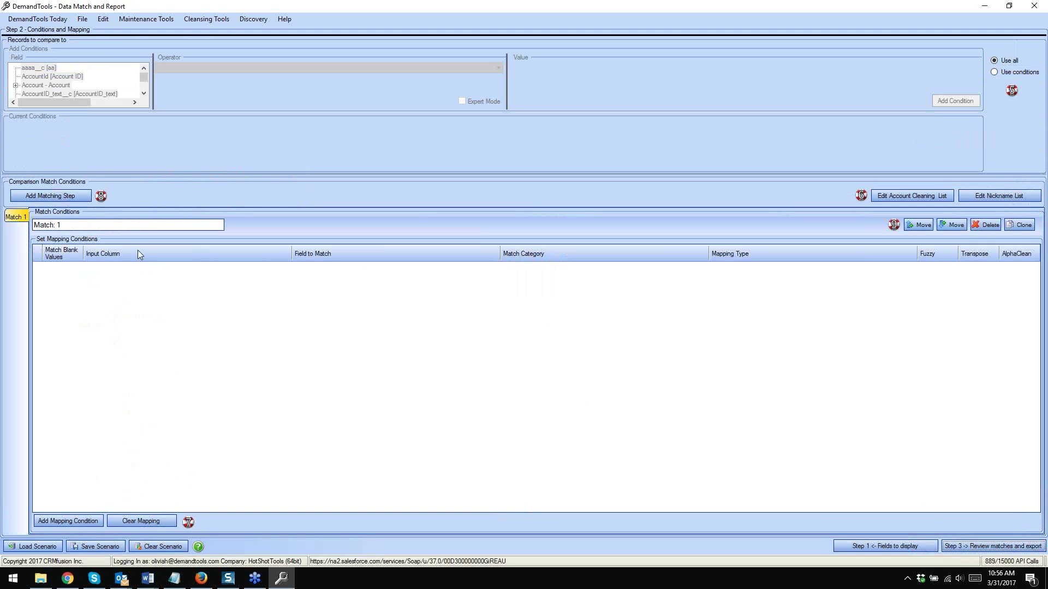
pyautogui.click(92, 521)
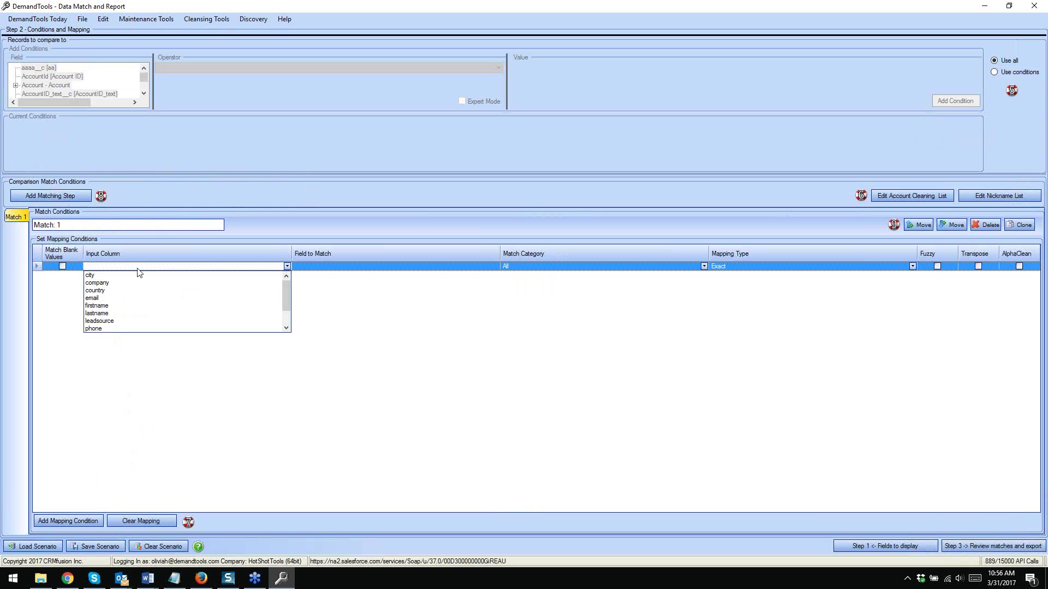
pyautogui.click(89, 275)
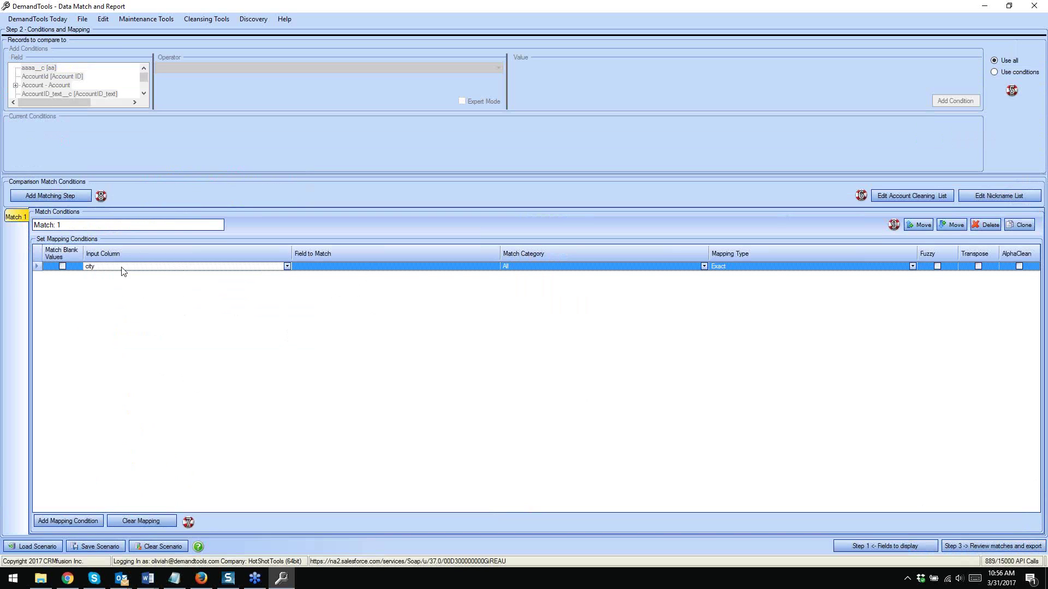
pyautogui.click(407, 275)
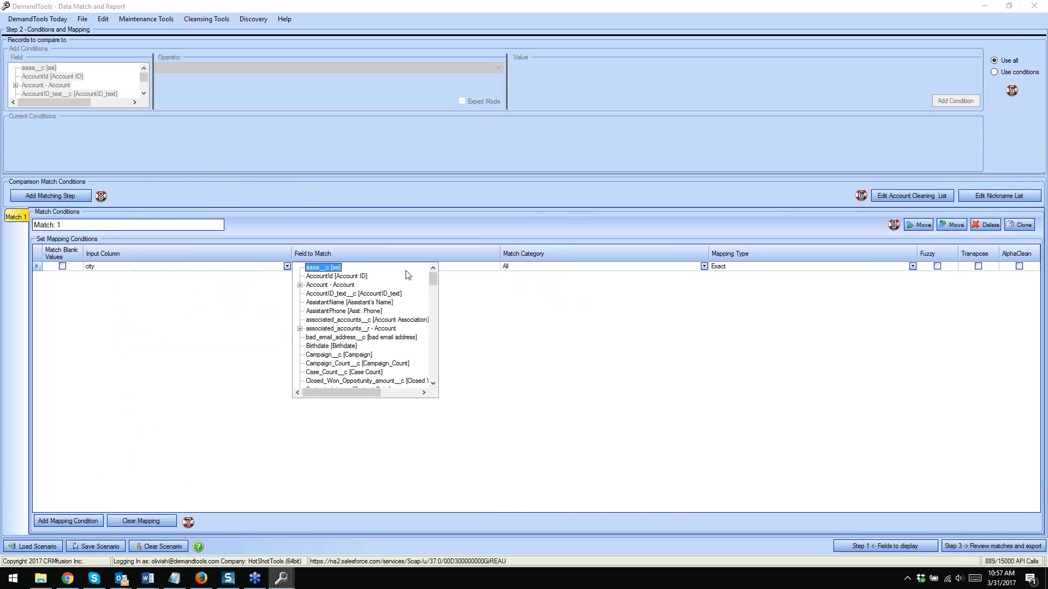
pyautogui.click(322, 277)
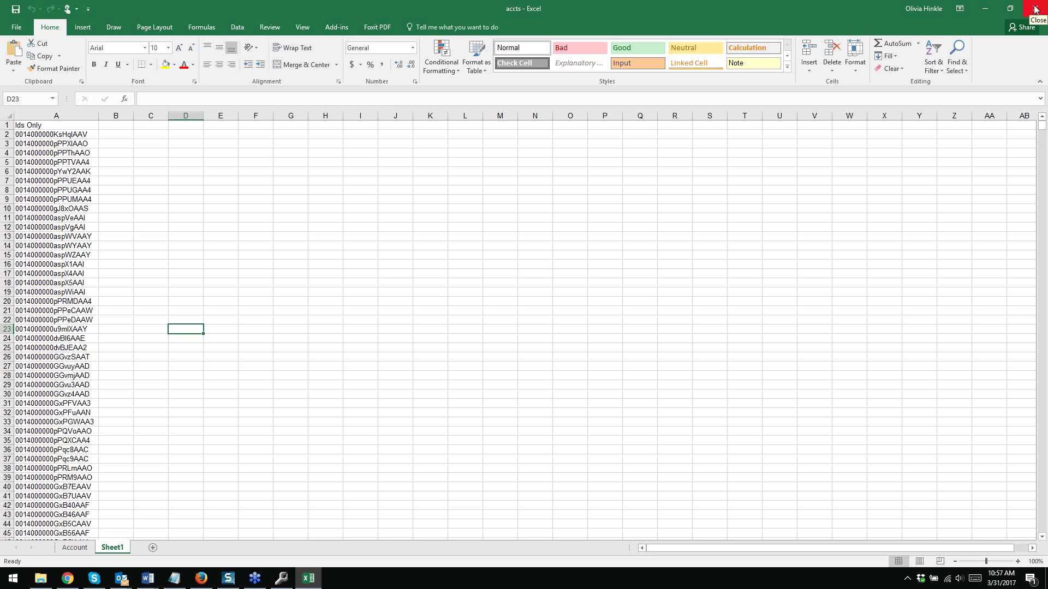
# Close the accts workbook in Excel, return to DemandTools field selection, and load accts.xlsx from the Desktop as the incoming data source
pyautogui.click(1036, 9)
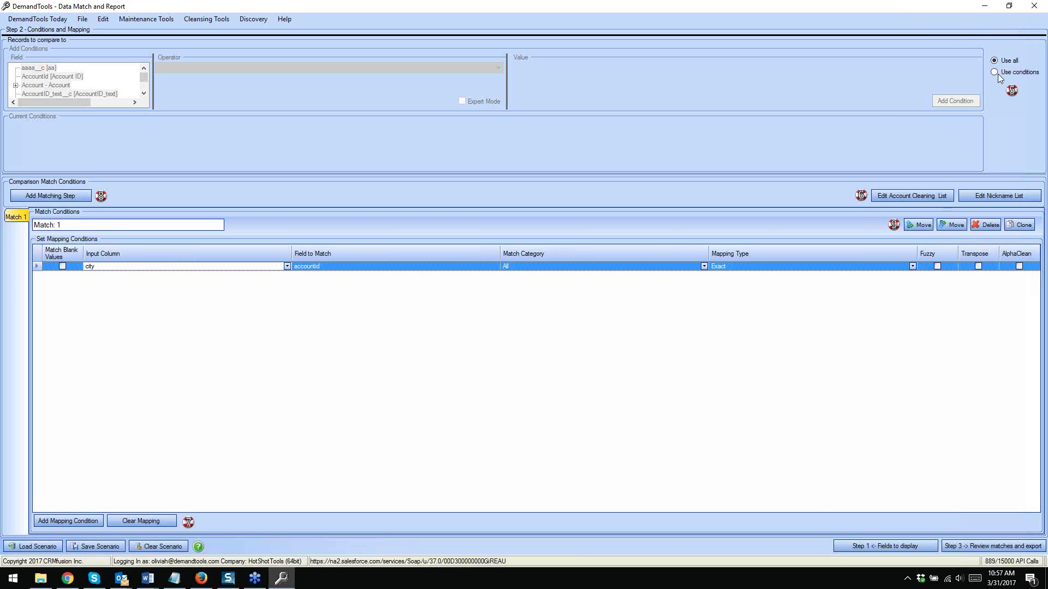
pyautogui.click(864, 543)
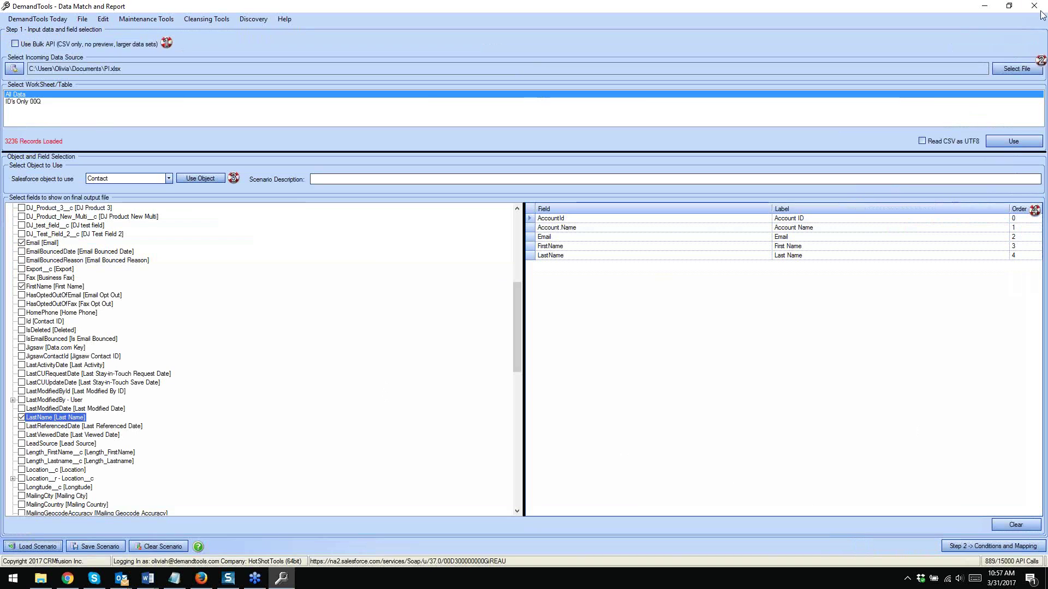
pyautogui.click(1017, 68)
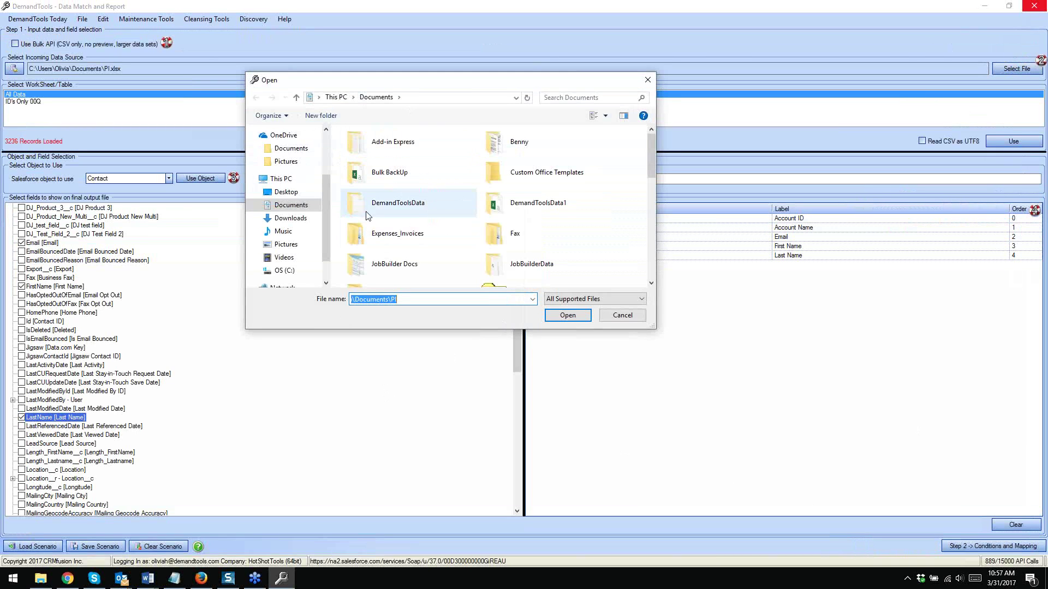
pyautogui.click(285, 192)
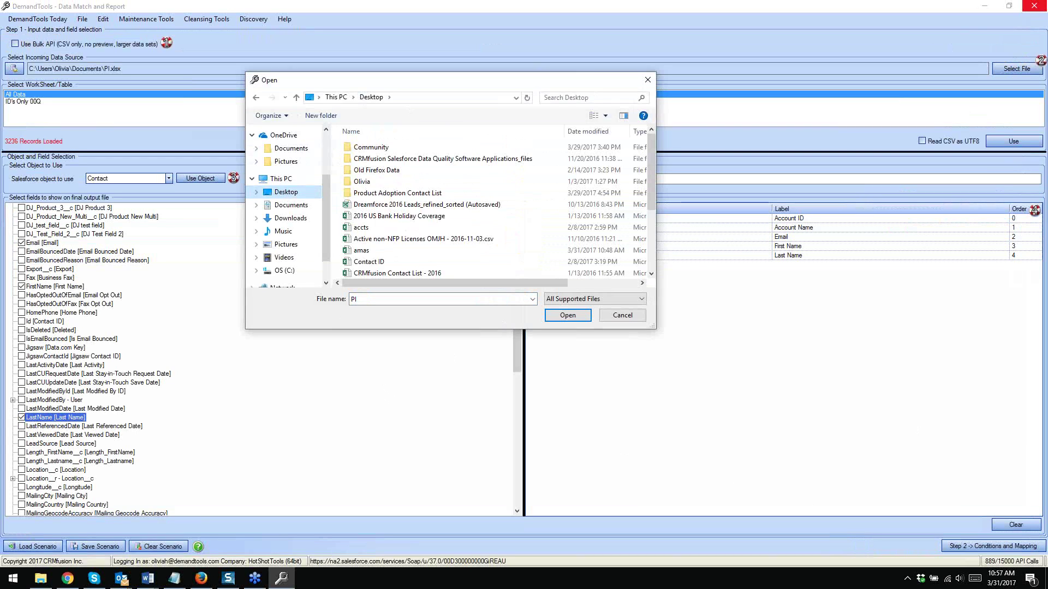
pyautogui.doubleClick(362, 228)
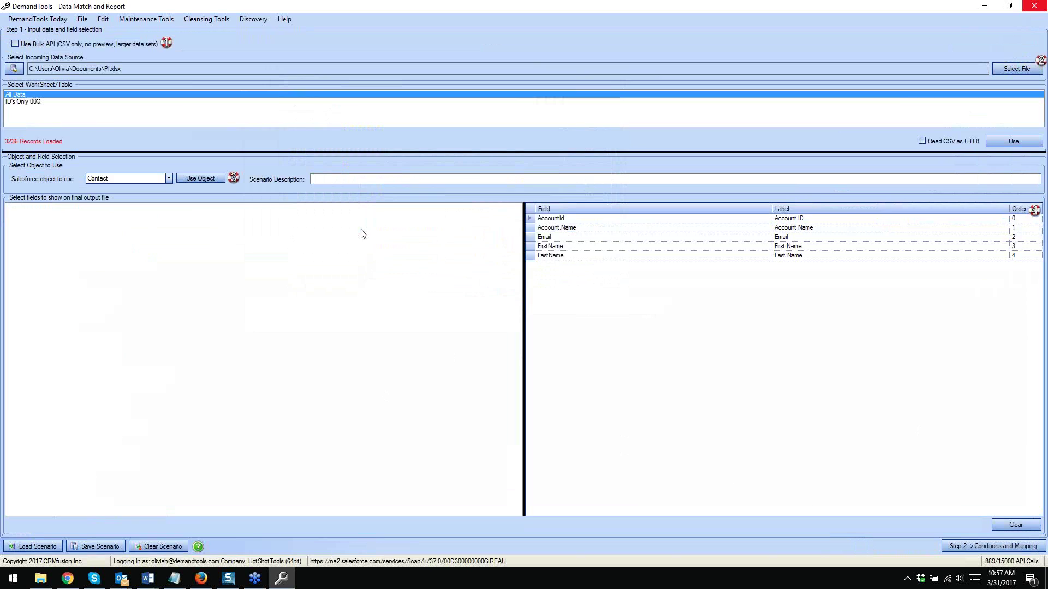
# Use the Account worksheet and load the fields of the Contact object
pyautogui.click(20, 94)
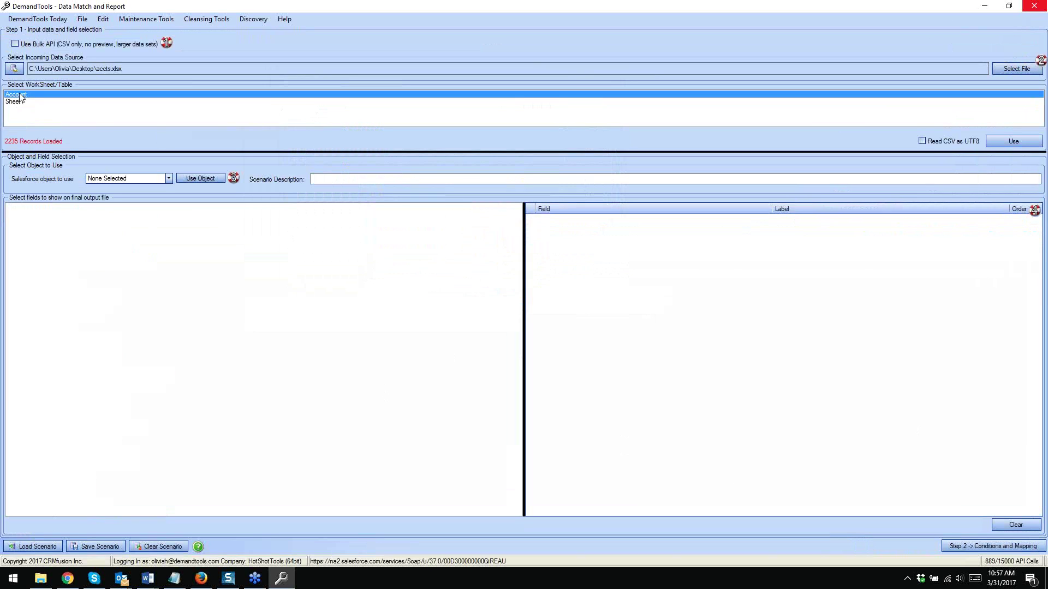
pyautogui.click(169, 178)
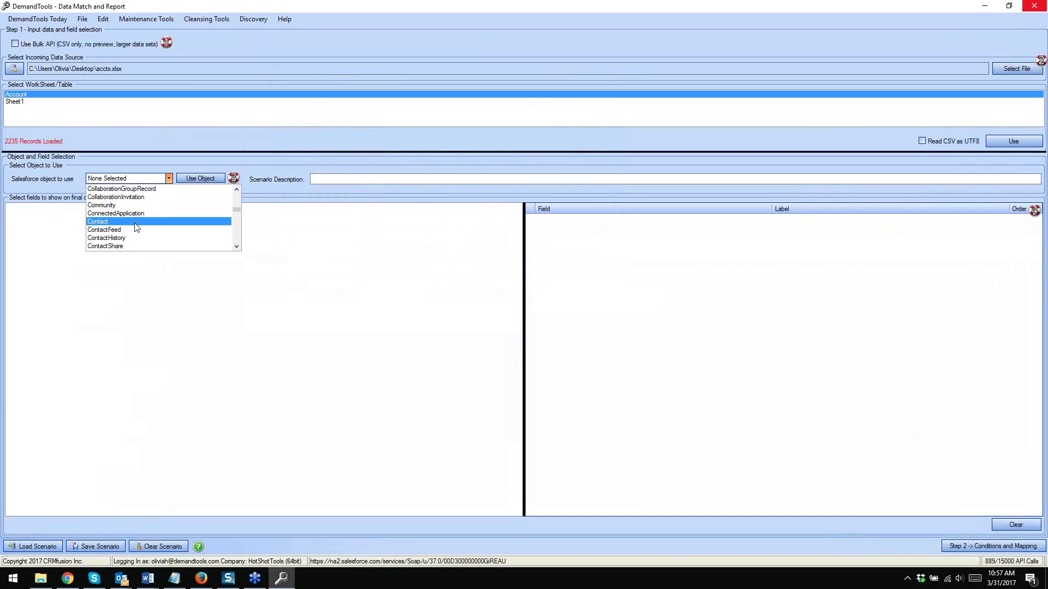
pyautogui.click(104, 225)
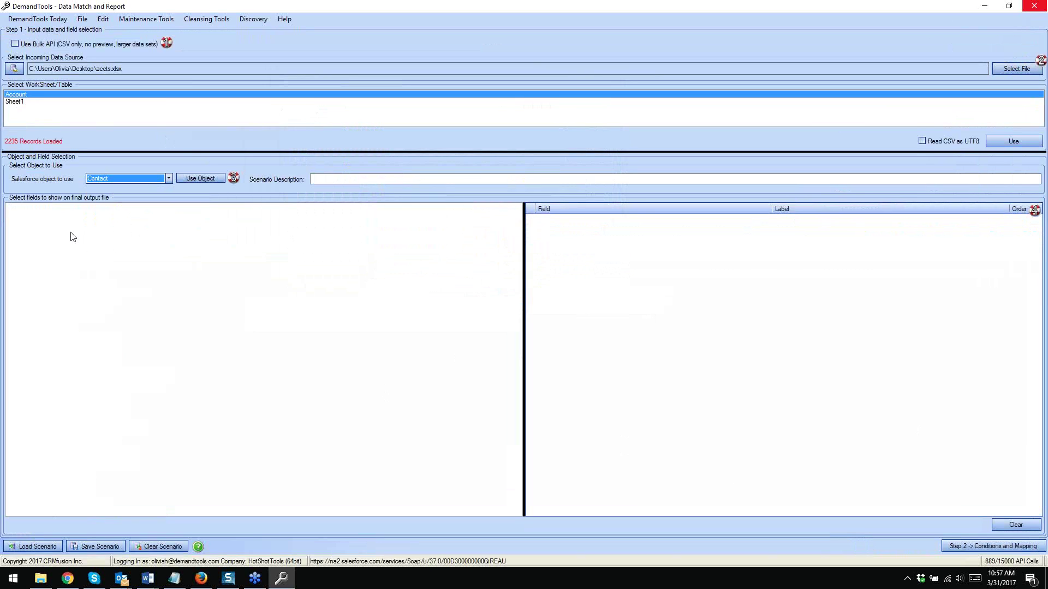
pyautogui.click(197, 182)
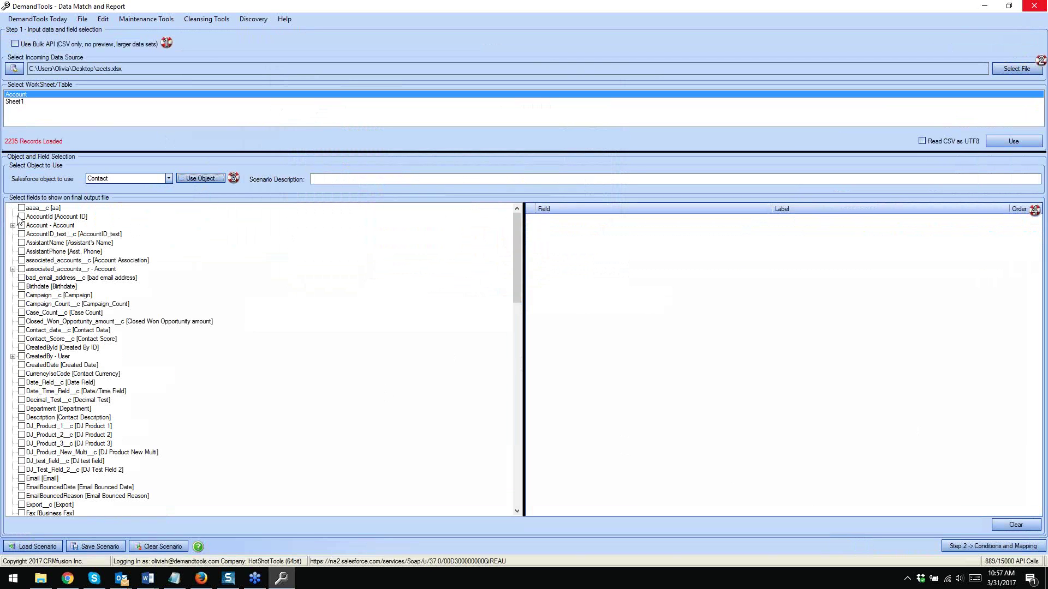
# Include the Contact fields AccountId, Email, FirstName and LastName in the final output file
pyautogui.click(20, 218)
pyautogui.click(22, 217)
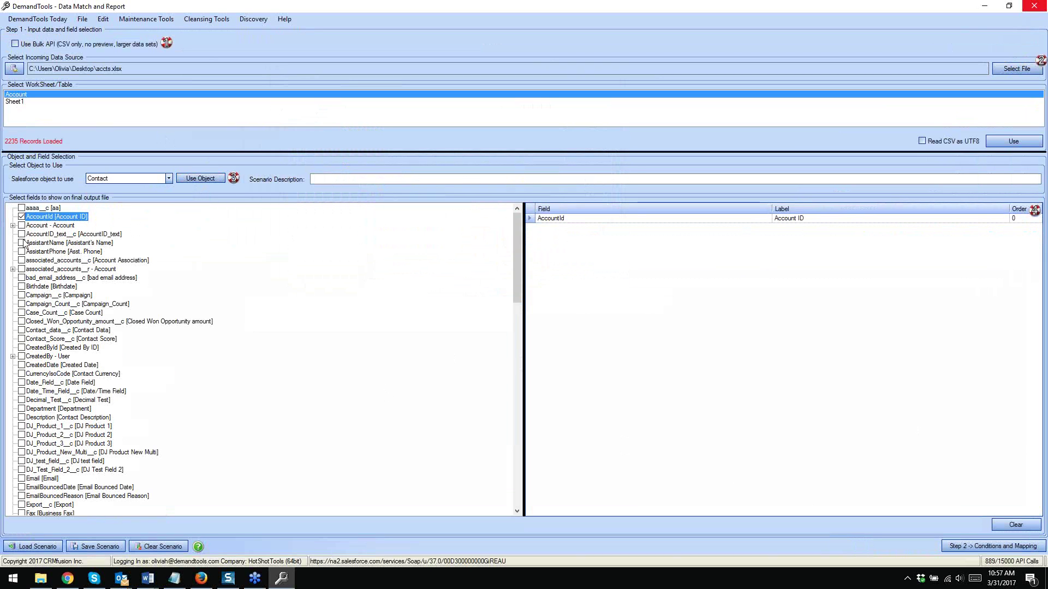
pyautogui.scroll(-7, 24, 304)
pyautogui.click(22, 295)
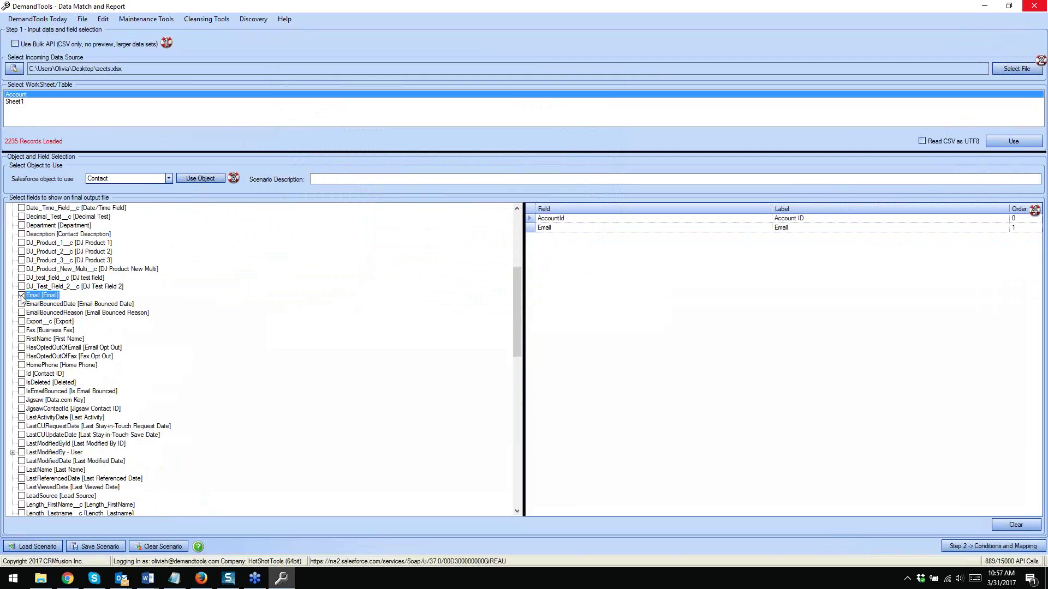
pyautogui.scroll(-2, 36, 409)
pyautogui.click(21, 287)
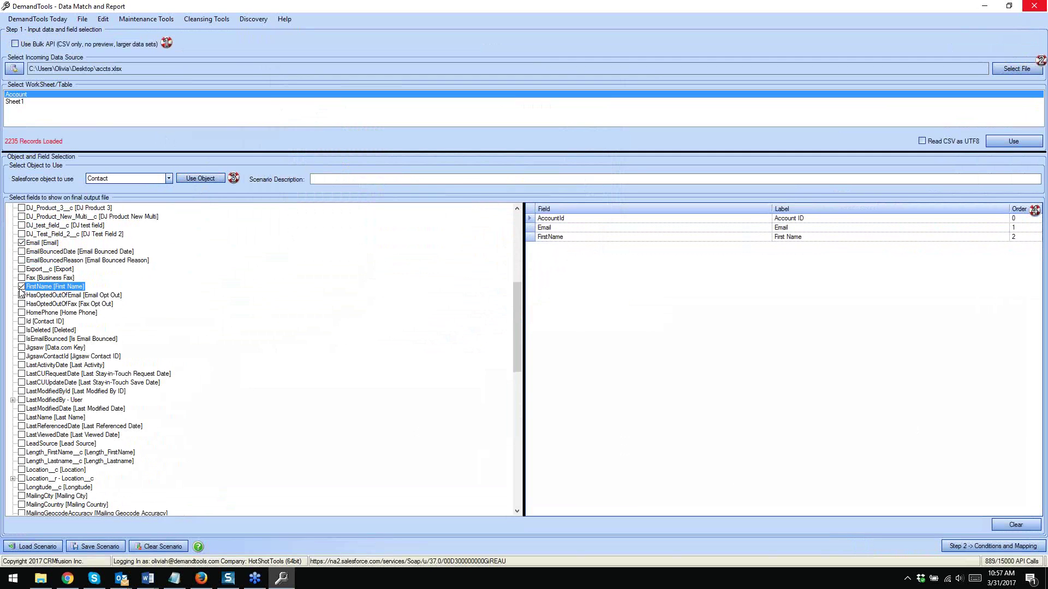
pyautogui.click(21, 418)
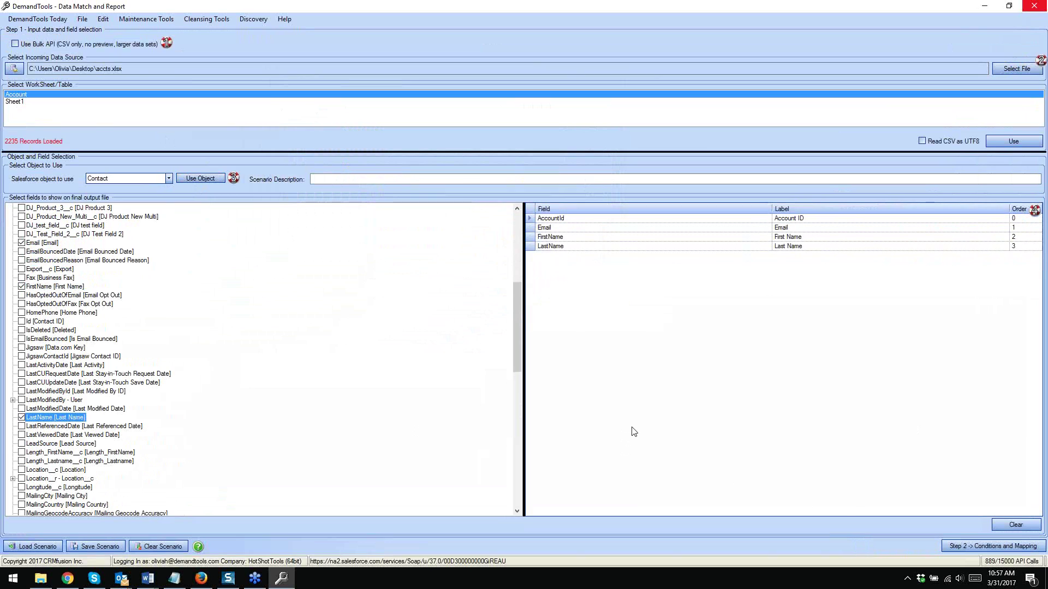
# Add a blank mapping condition to check the Account worksheet's input columns, and return to field selection
pyautogui.click(956, 547)
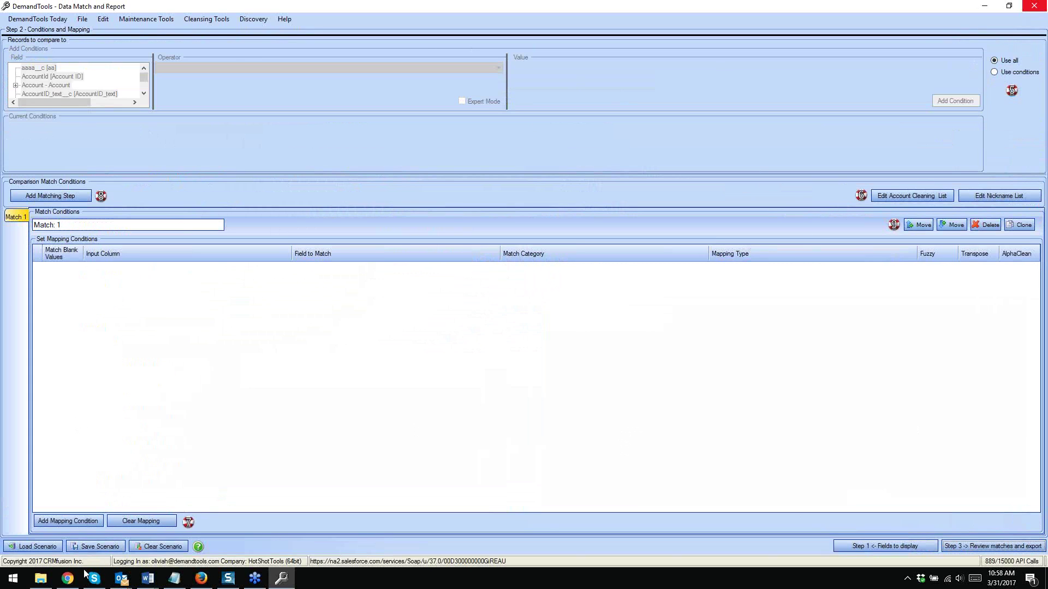
pyautogui.click(77, 522)
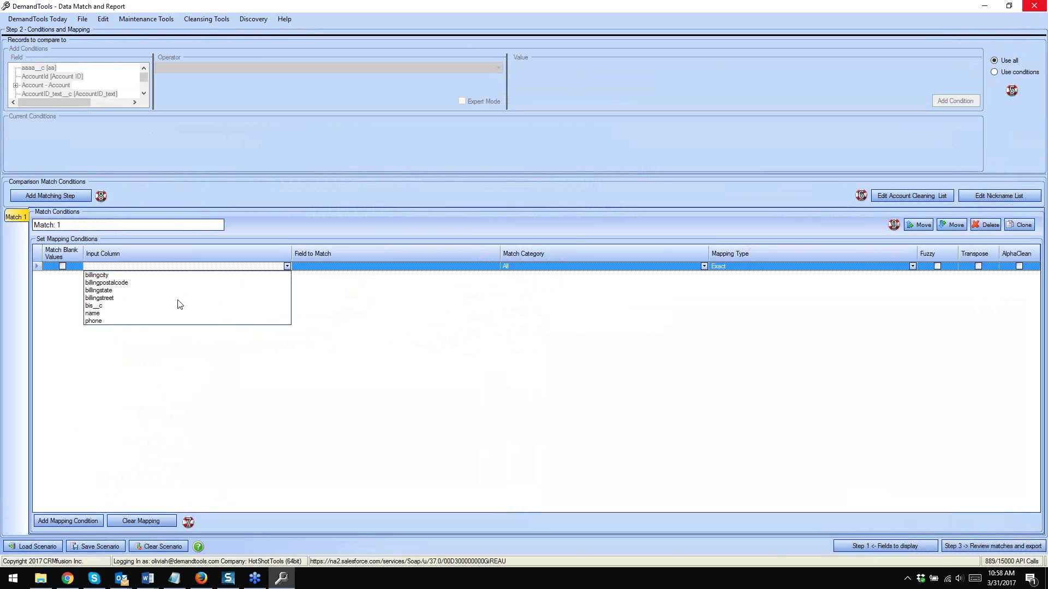
pyautogui.click(883, 548)
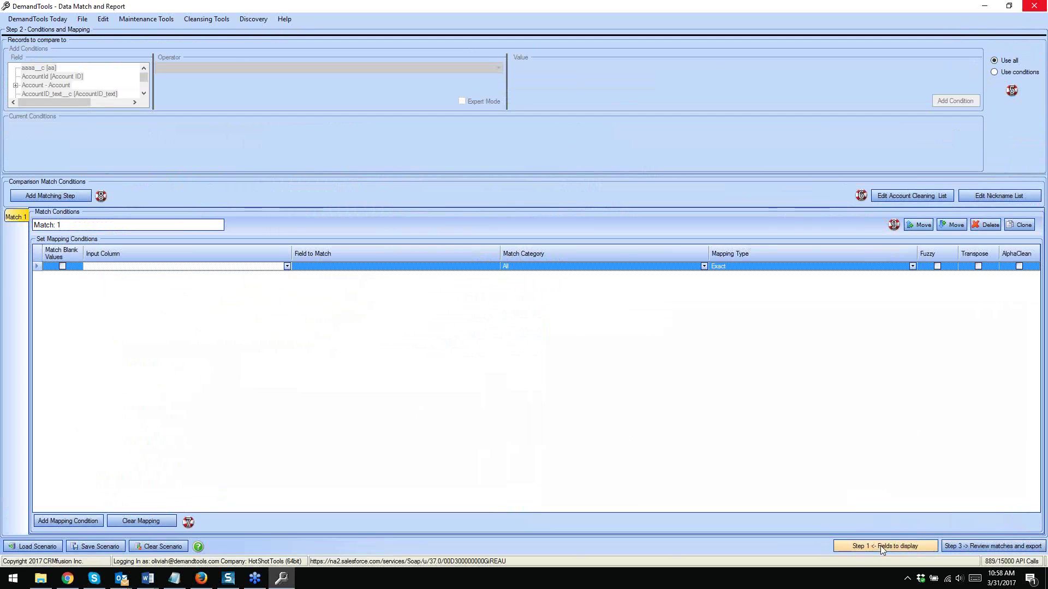
pyautogui.click(873, 547)
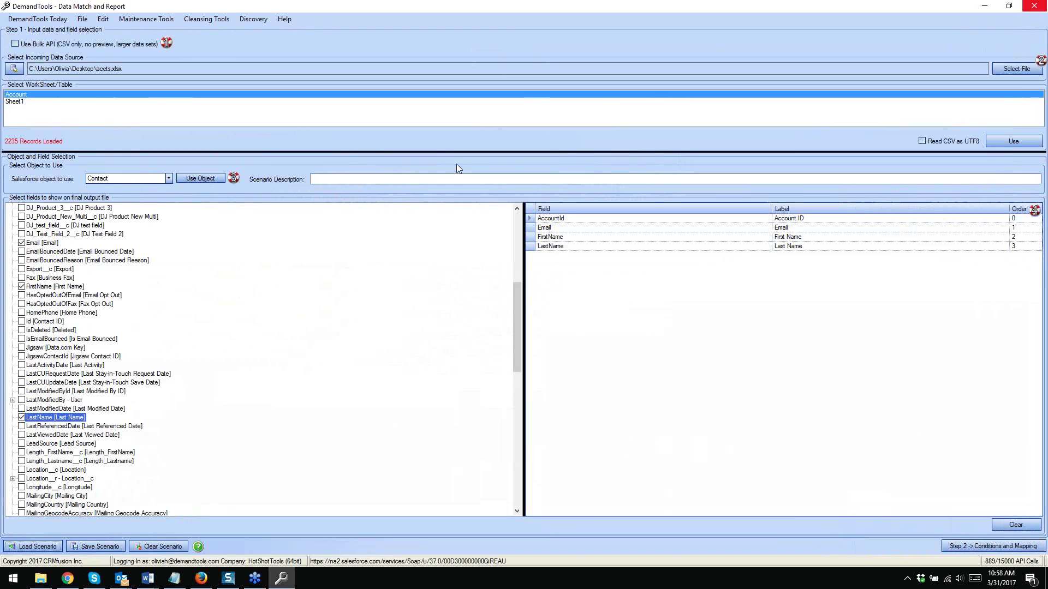
# Switch the incoming data to the Sheet1 worksheet and load the Contact object's fields
pyautogui.click(12, 101)
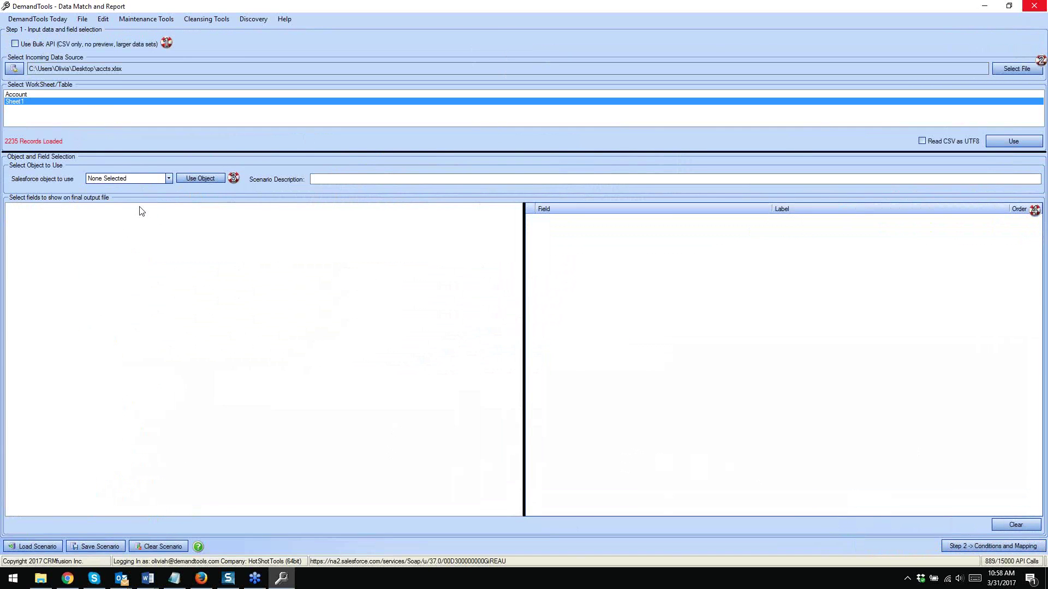
pyautogui.click(168, 178)
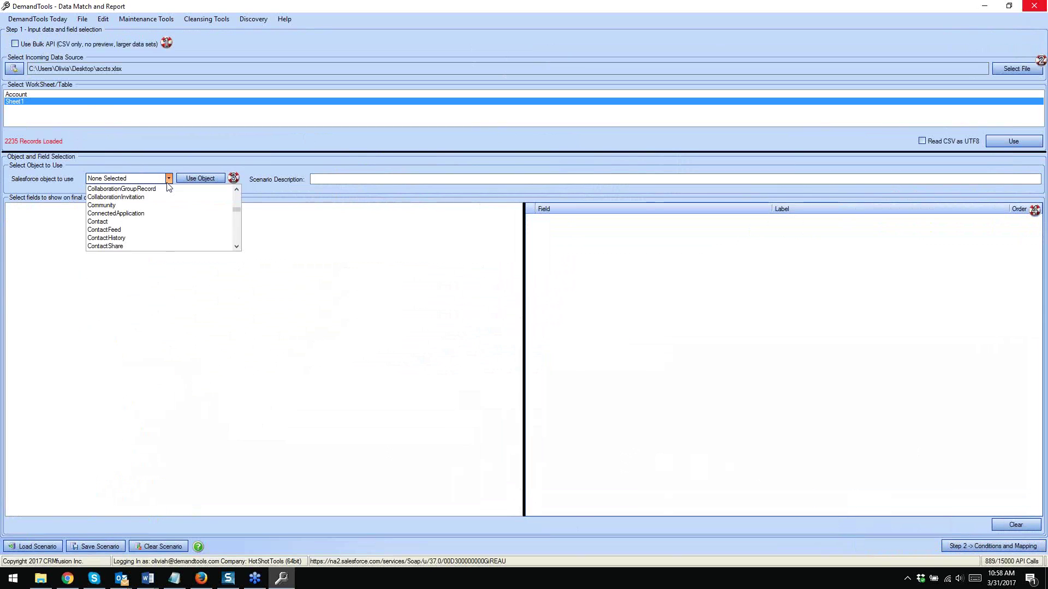
pyautogui.click(118, 222)
pyautogui.click(201, 178)
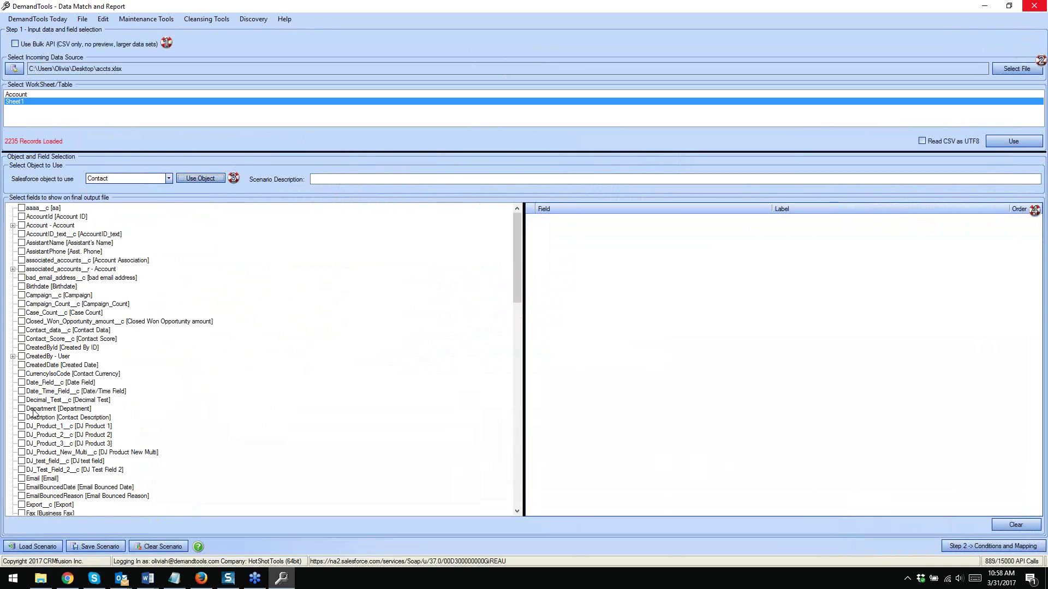
# Include the Contact fields Email, FirstName and LastName in the final output file
pyautogui.scroll(-2, 33, 445)
pyautogui.click(22, 426)
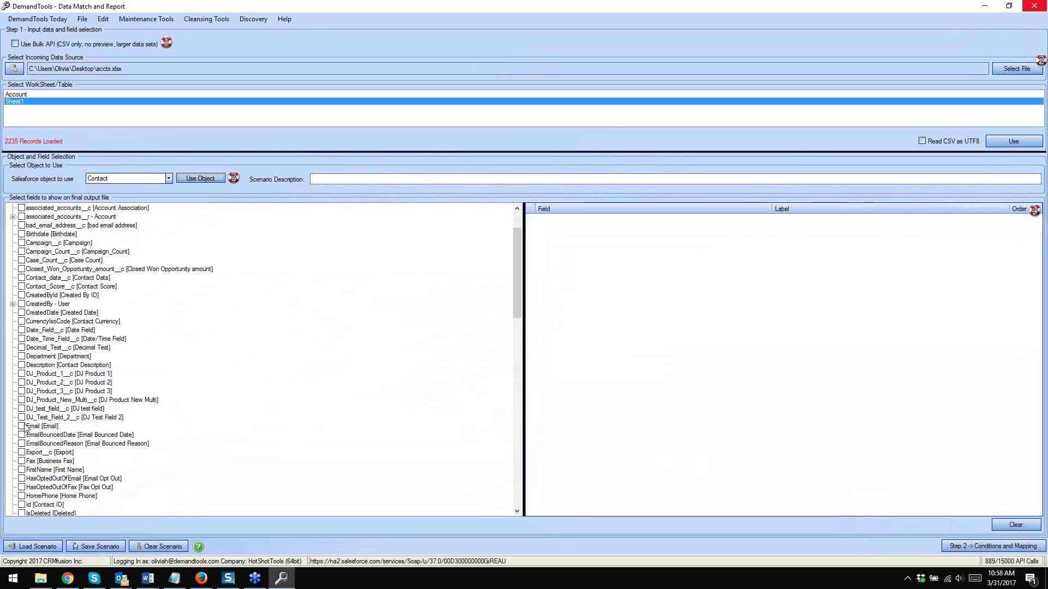
pyautogui.scroll(-6, 42, 418)
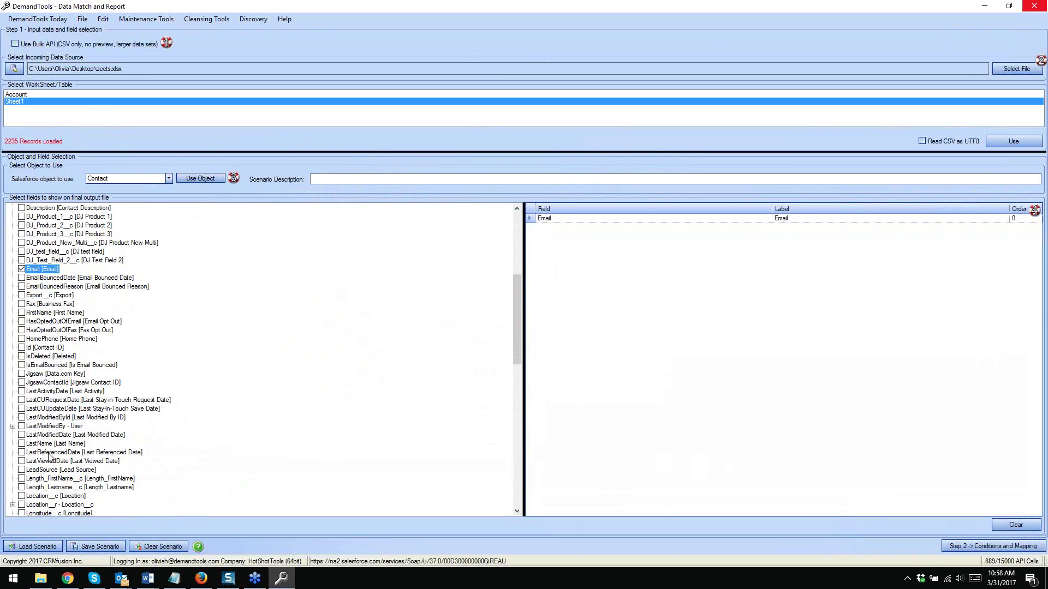
pyautogui.click(22, 313)
pyautogui.click(22, 444)
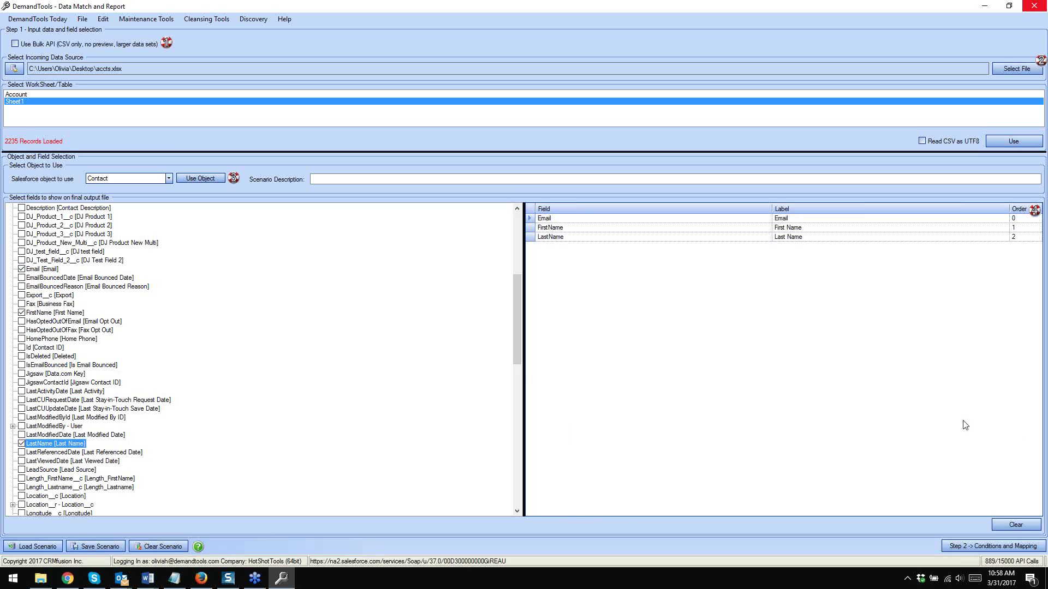
# Proceed to conditions and mapping, and add a mapping condition matching the input column Ids Only to the Contact field AccountId
pyautogui.click(994, 544)
pyautogui.click(100, 525)
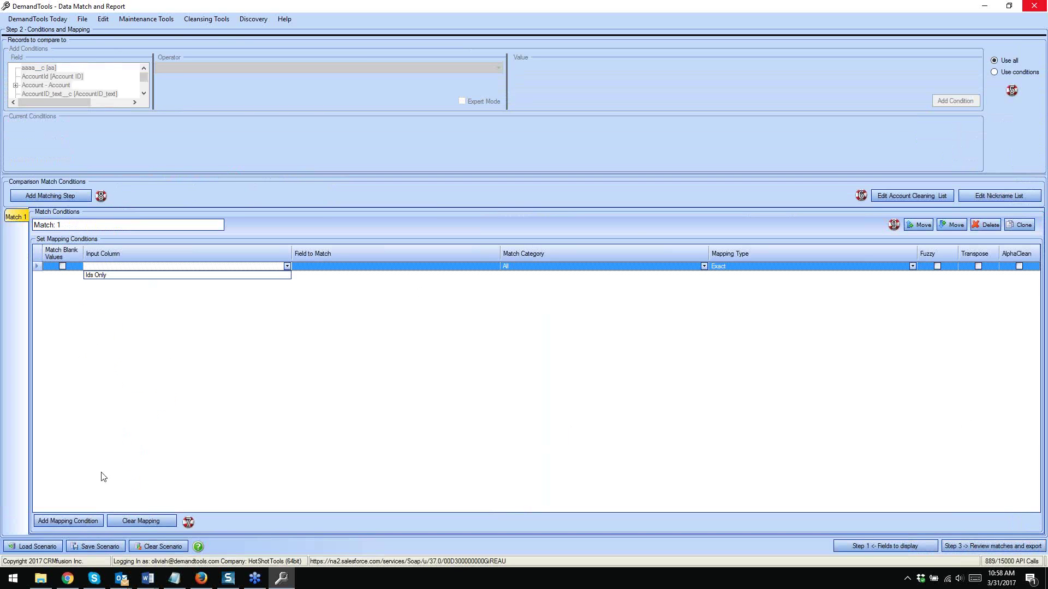
pyautogui.click(152, 272)
pyautogui.click(418, 267)
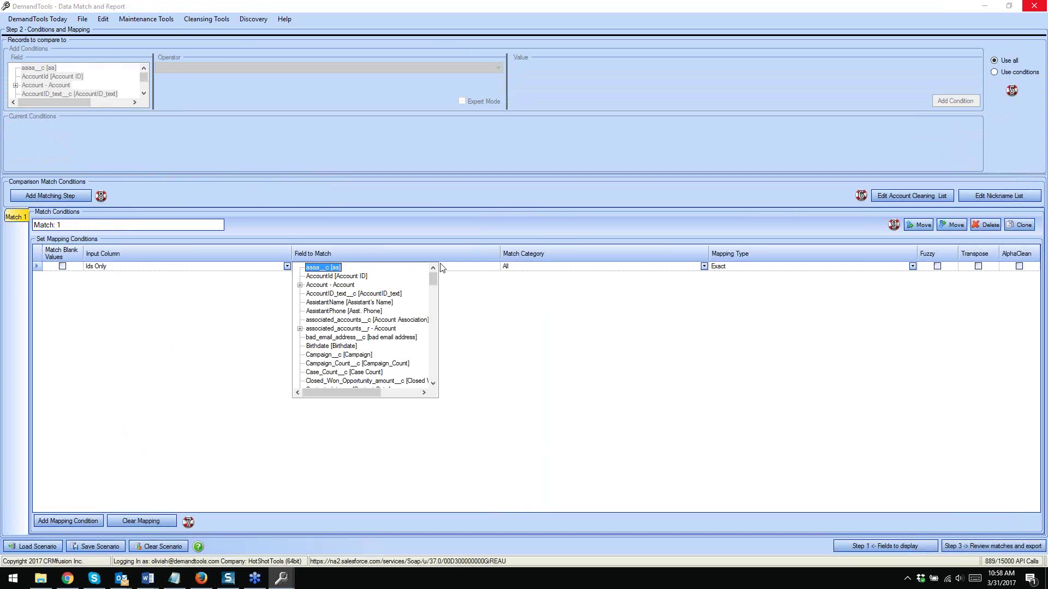
pyautogui.click(347, 275)
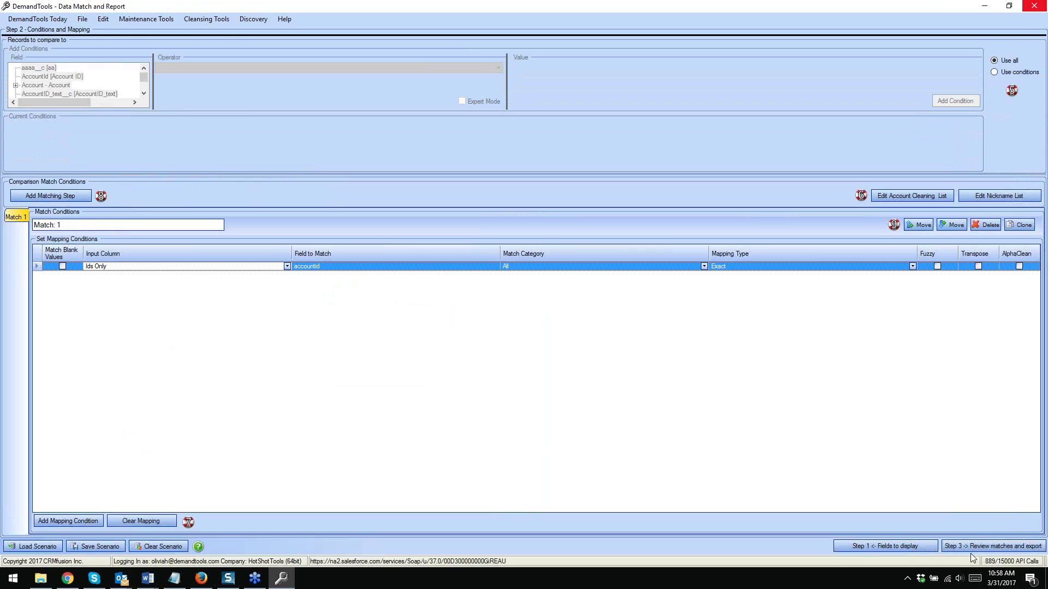
# Restrict the records to compare with a condition that the related Account's BillingState equals oh
pyautogui.click(992, 74)
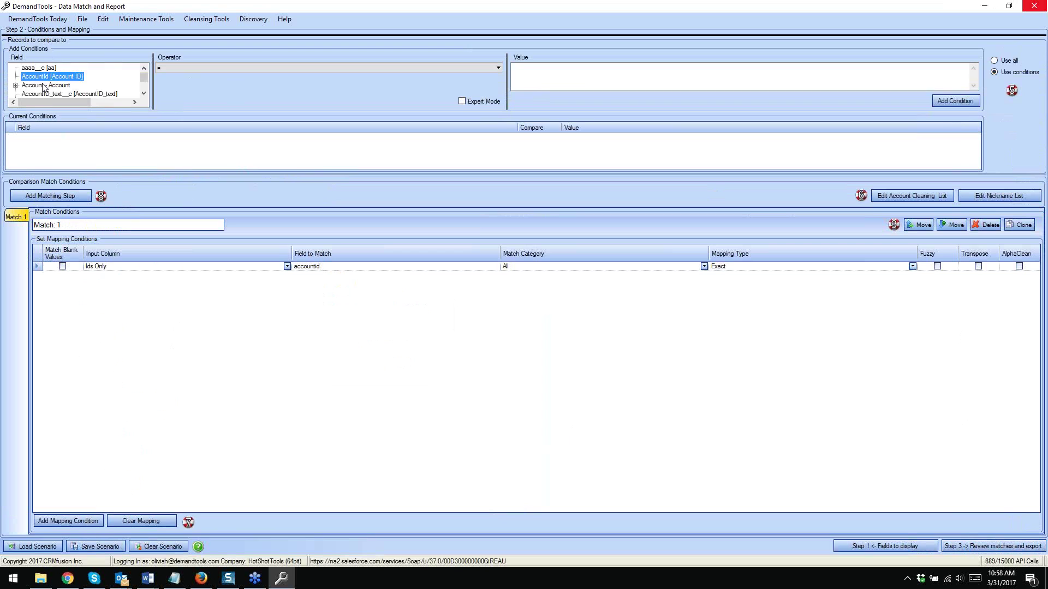
pyautogui.click(16, 85)
pyautogui.click(40, 87)
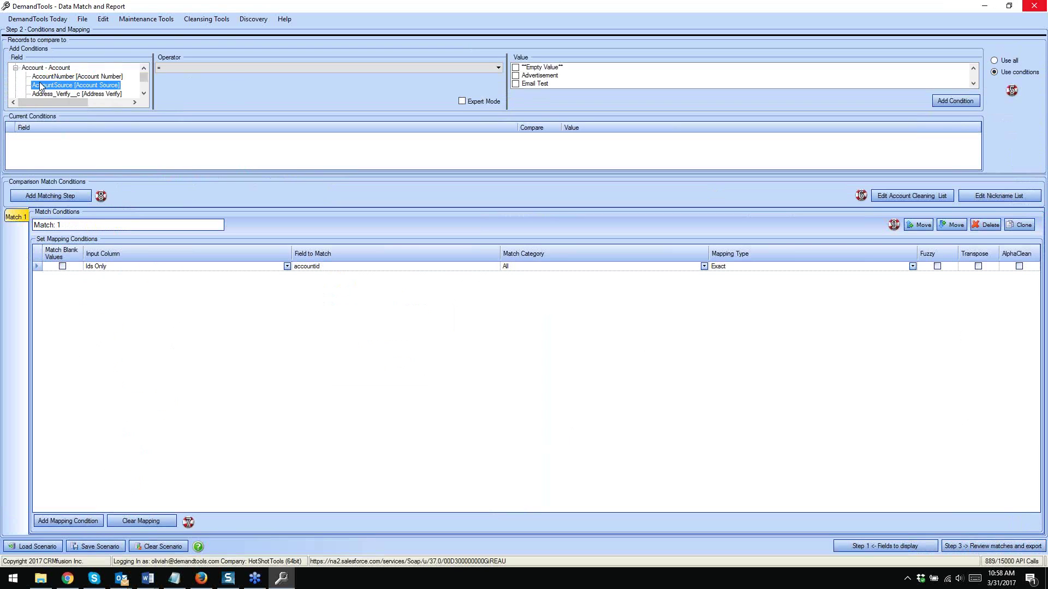
pyautogui.press('b')
pyautogui.scroll(-3, 73, 90)
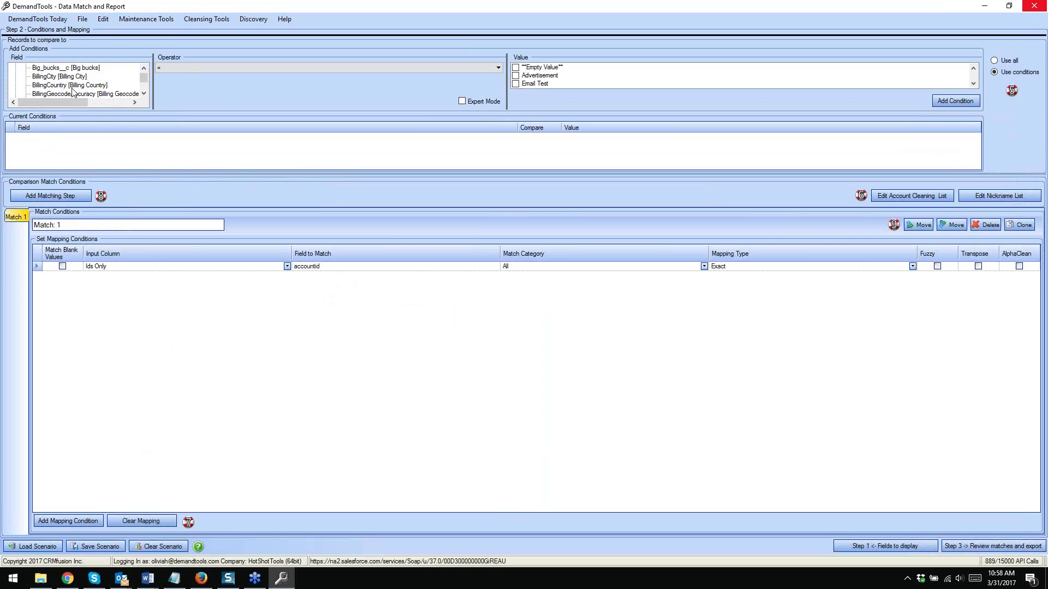
pyautogui.click(72, 94)
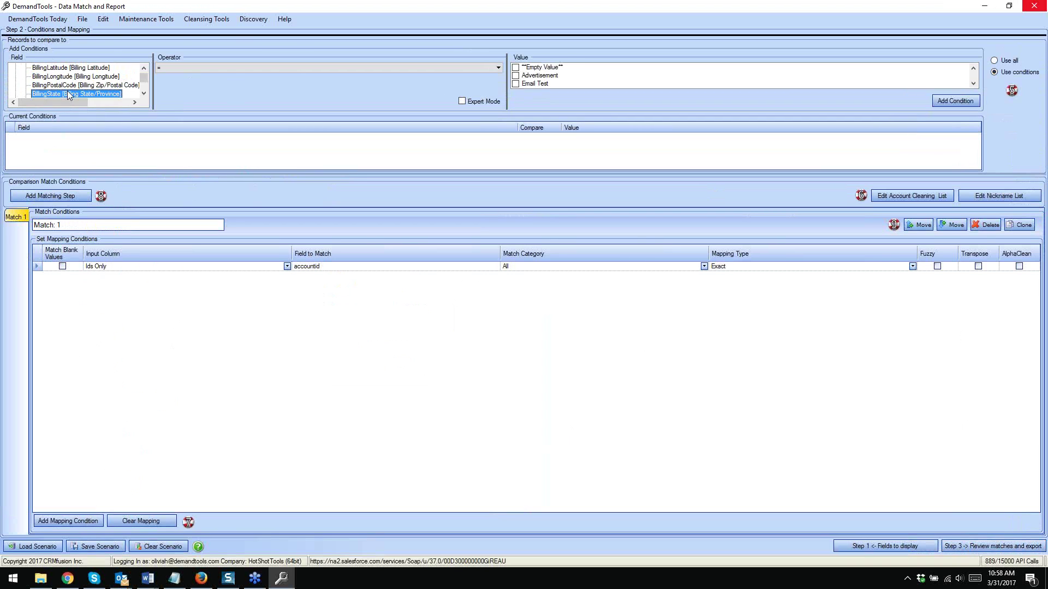
pyautogui.click(540, 87)
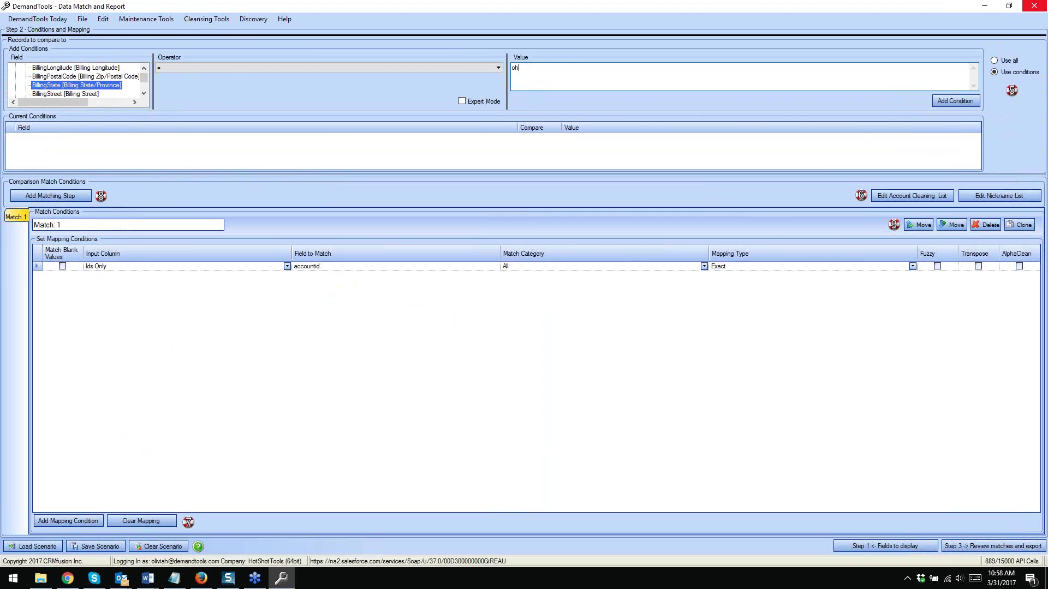
pyautogui.click(943, 97)
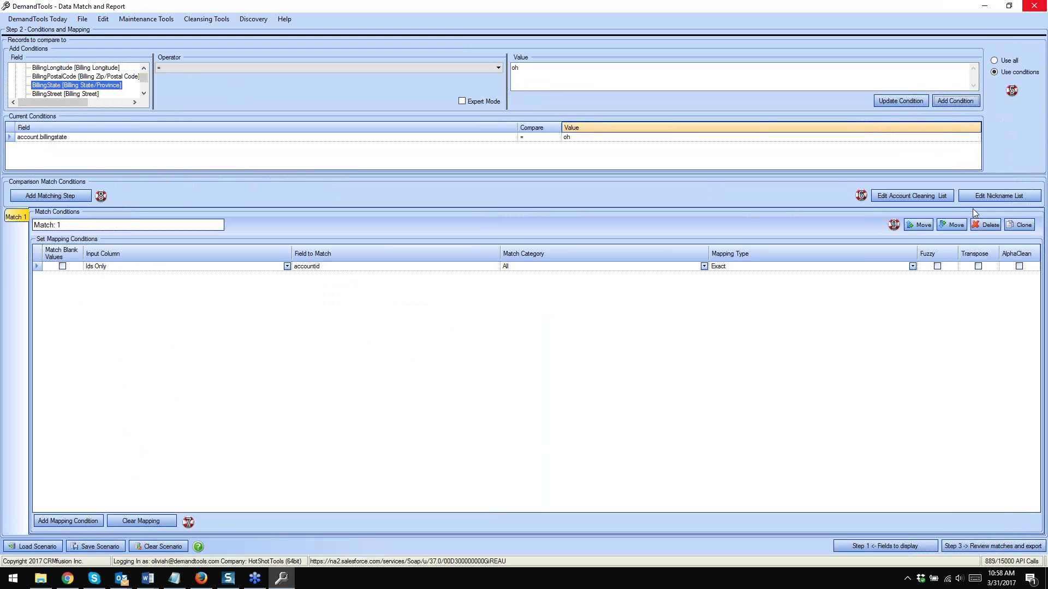
# Find the matches and view the matched contacts of the first ID in the one-match and two-match groups
pyautogui.click(963, 546)
pyautogui.click(1018, 422)
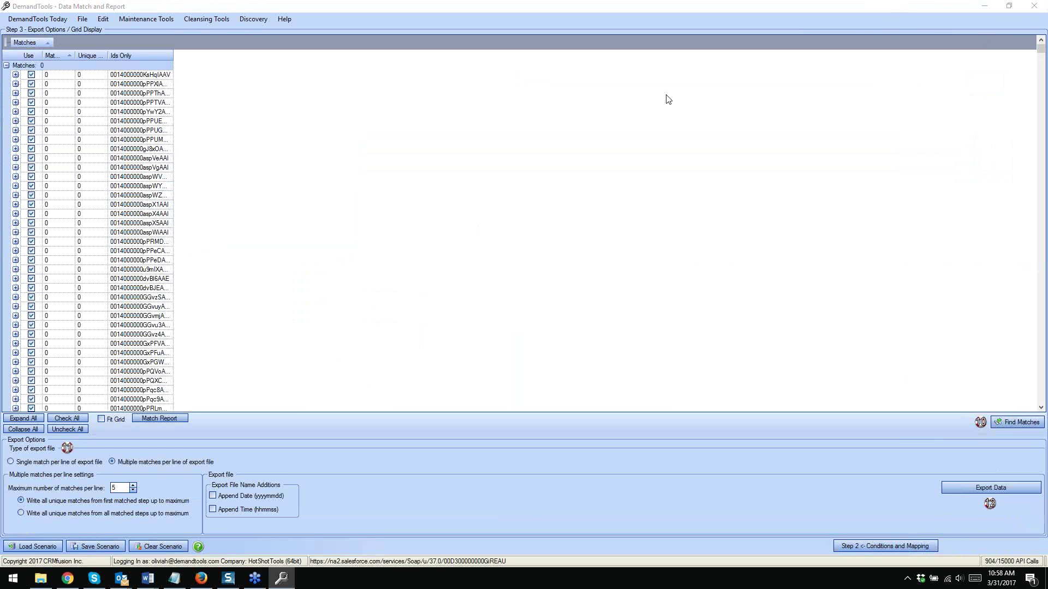
pyautogui.click(6, 65)
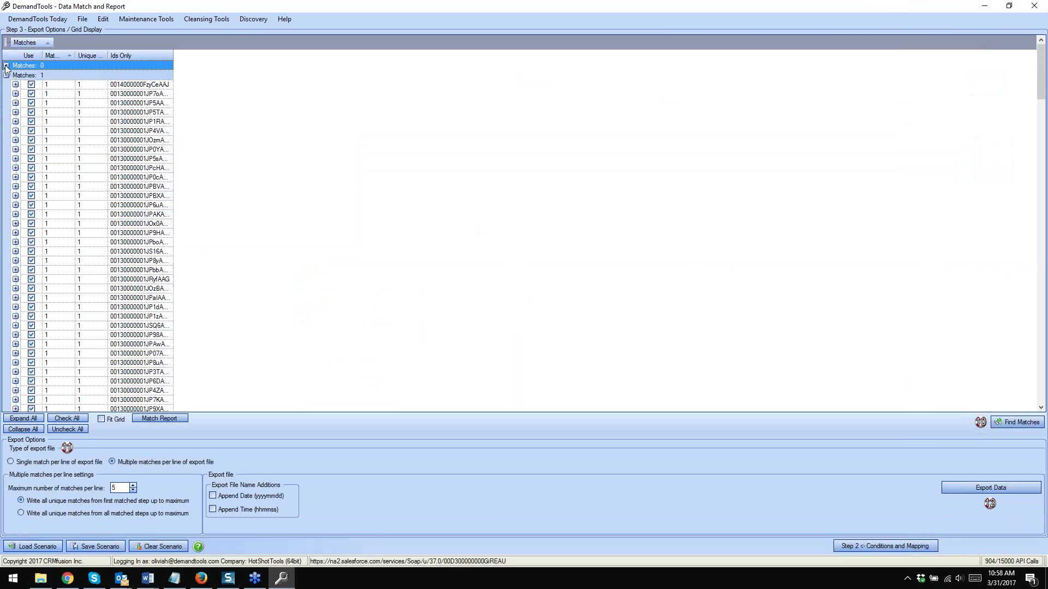
pyautogui.click(15, 85)
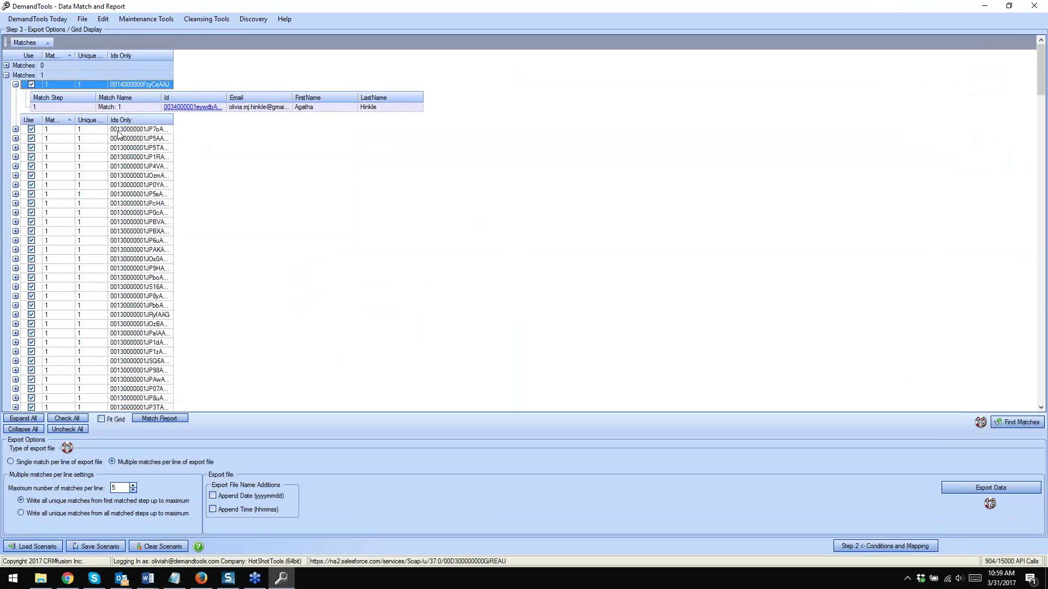
pyautogui.click(6, 75)
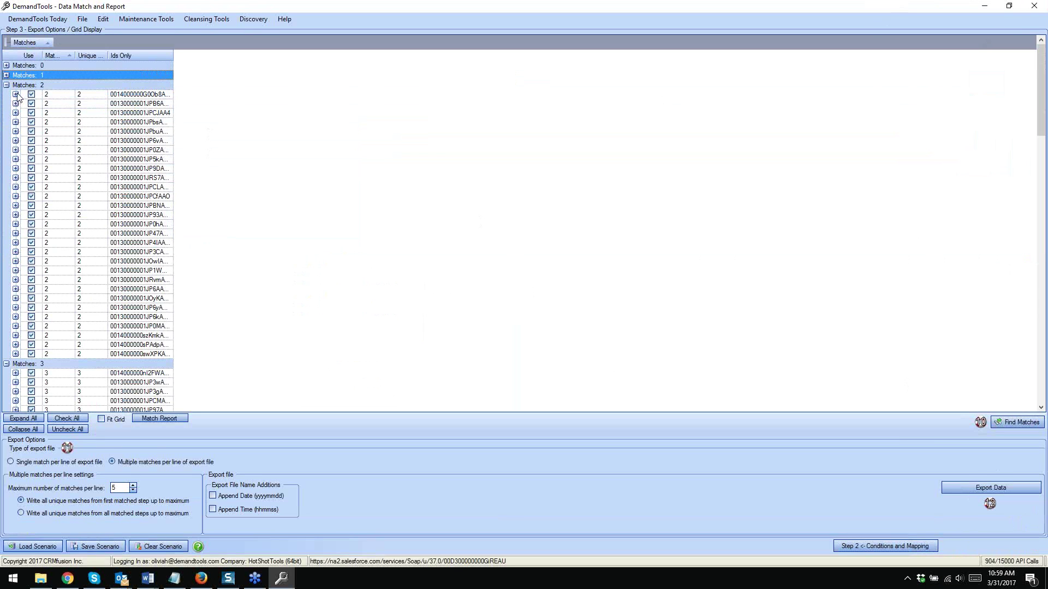
pyautogui.click(15, 94)
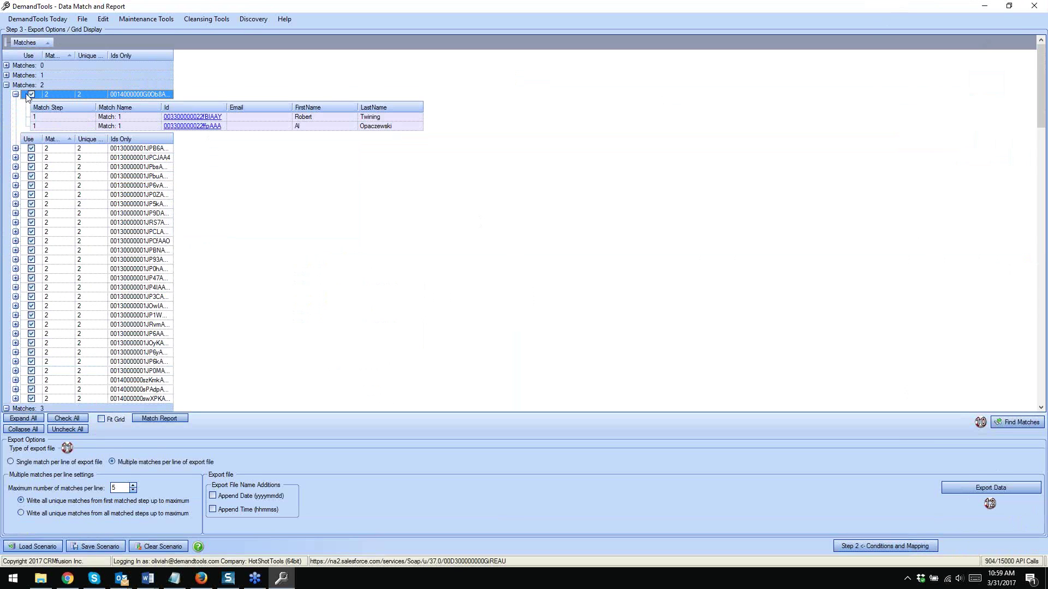
# Open the first matched contact of the expanded ID in Salesforce and check its parent account's related Contacts
pyautogui.click(183, 117)
pyautogui.click(183, 117)
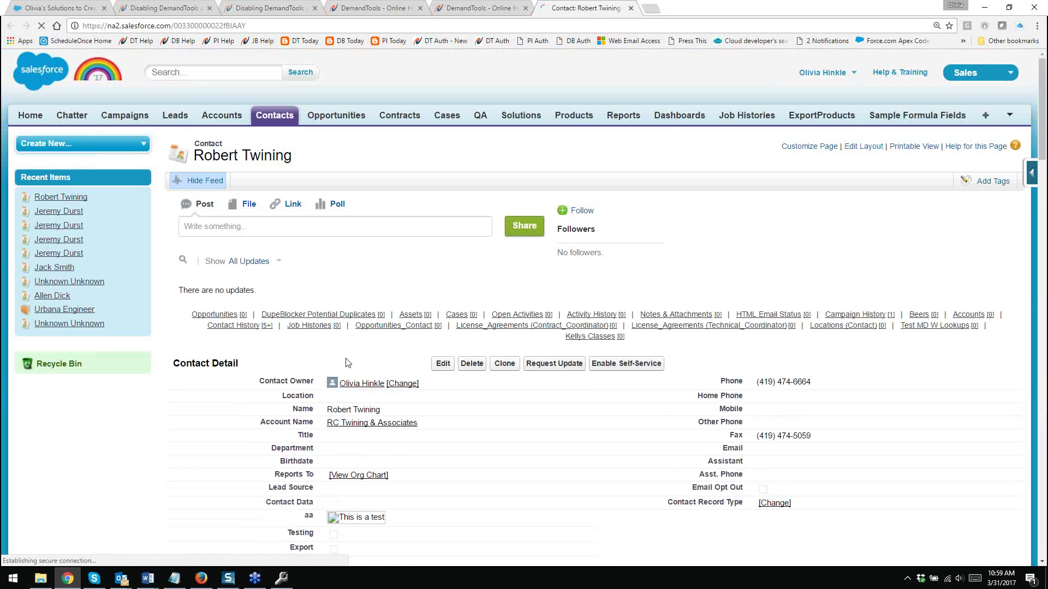
pyautogui.click(387, 426)
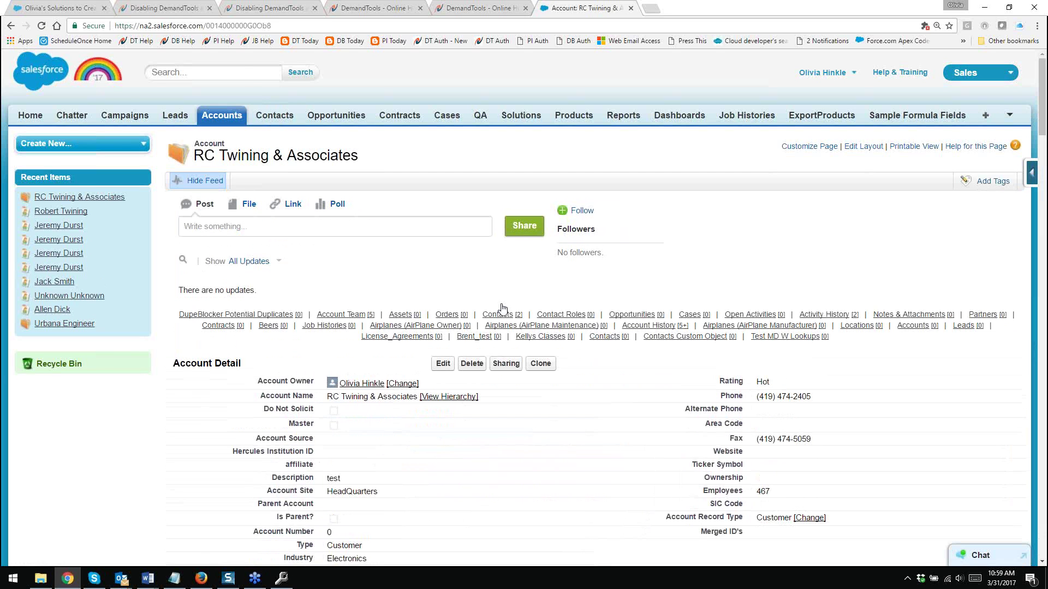
pyautogui.moveTo(510, 319)
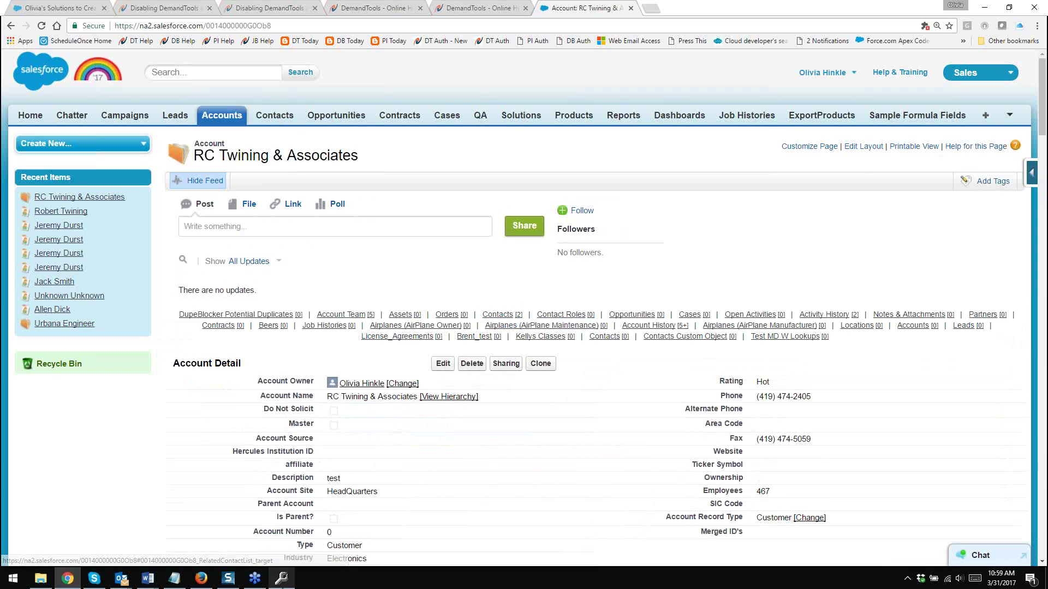
# Return to the DemandTools match results and view the matched contacts of the first ID in the three-match group
pyautogui.click(282, 579)
pyautogui.click(6, 85)
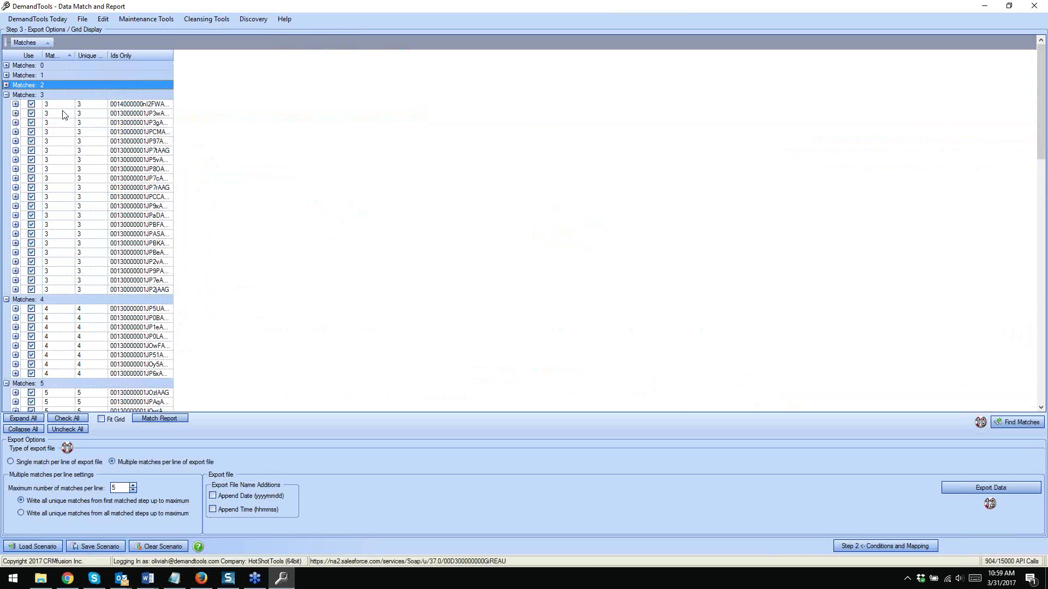
pyautogui.click(16, 104)
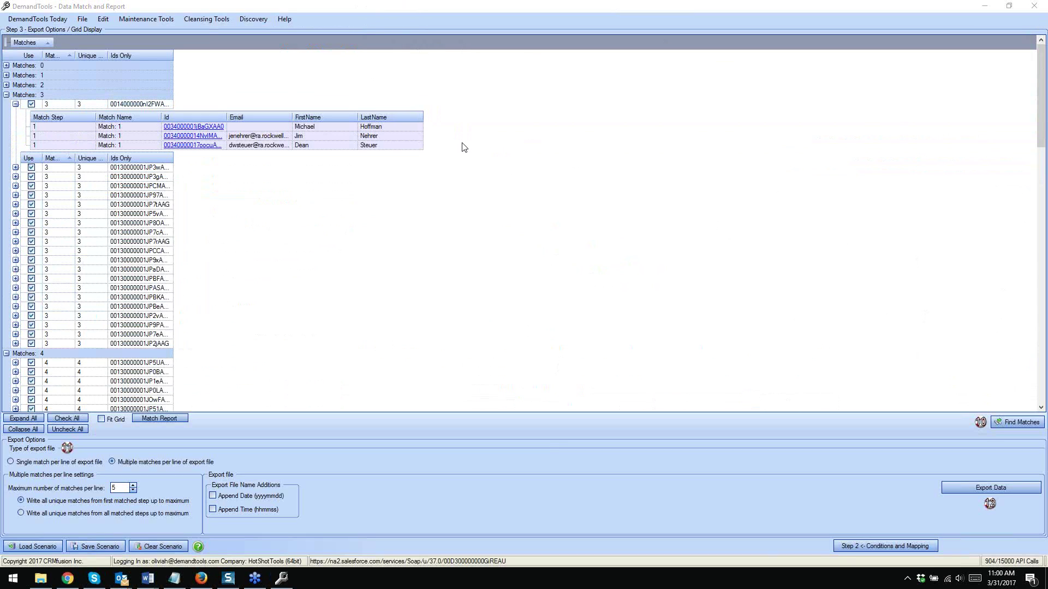
# Go to the DemandTools Today page and open the Tech Support case form
pyautogui.click(29, 20)
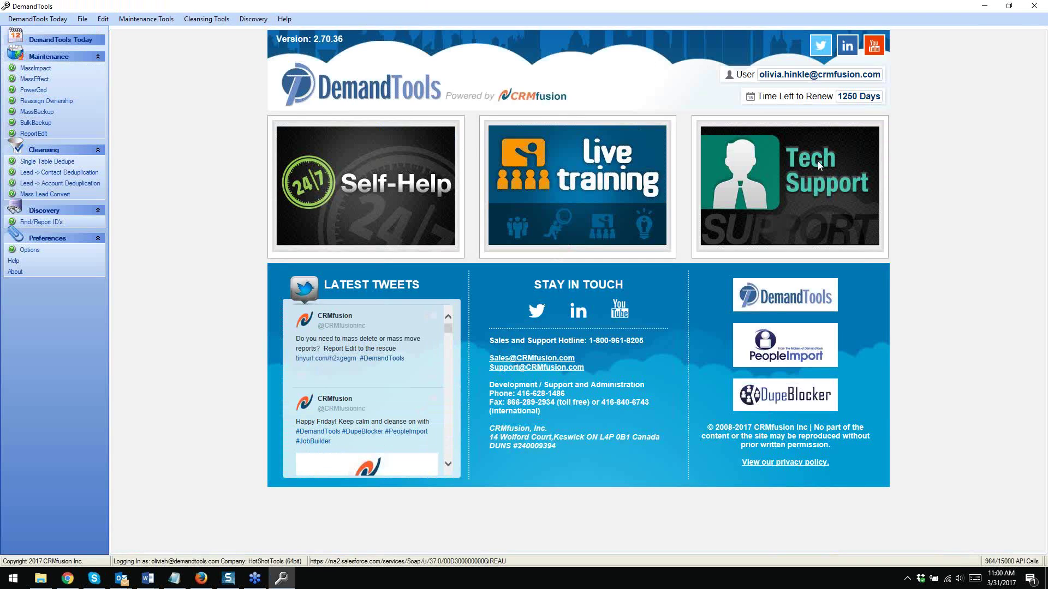
pyautogui.click(818, 161)
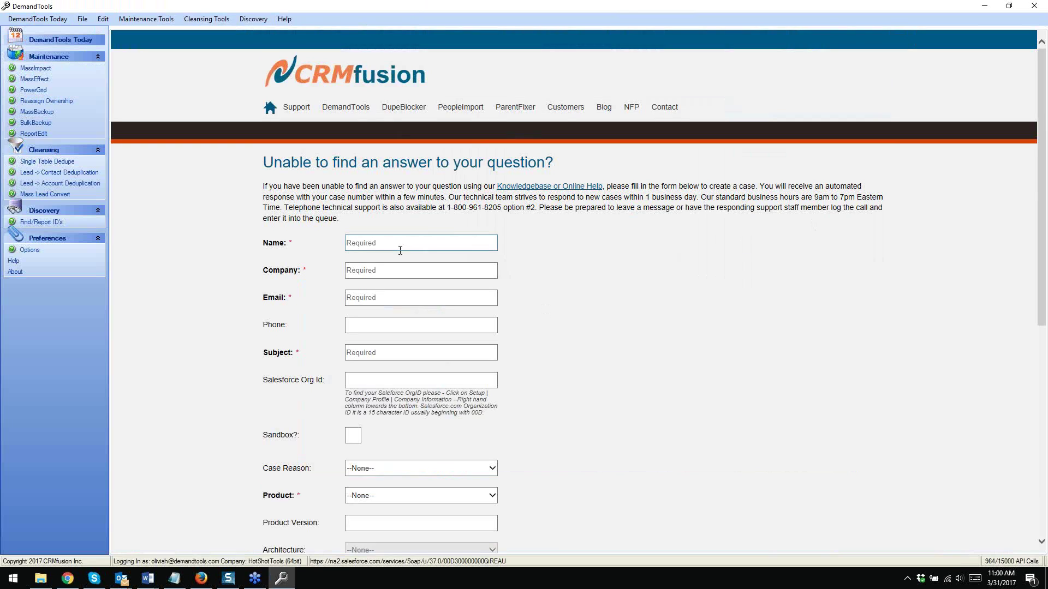